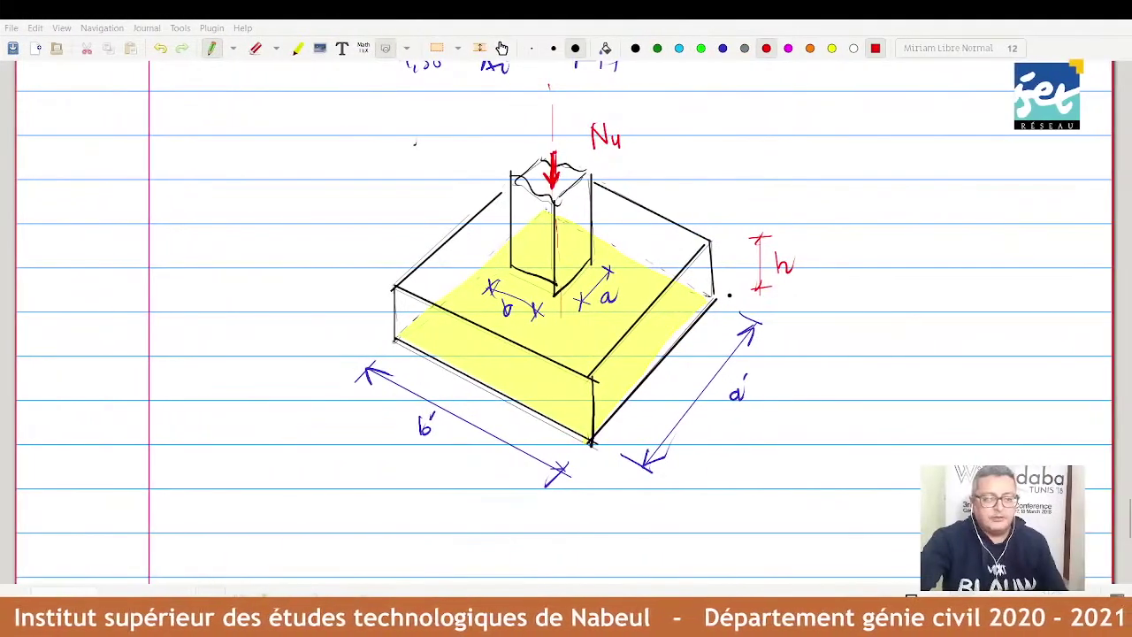
Scroll back to the 3D isolated footing sketch with the red Nu load arrow.
scroll(566, 318, "up", 1)
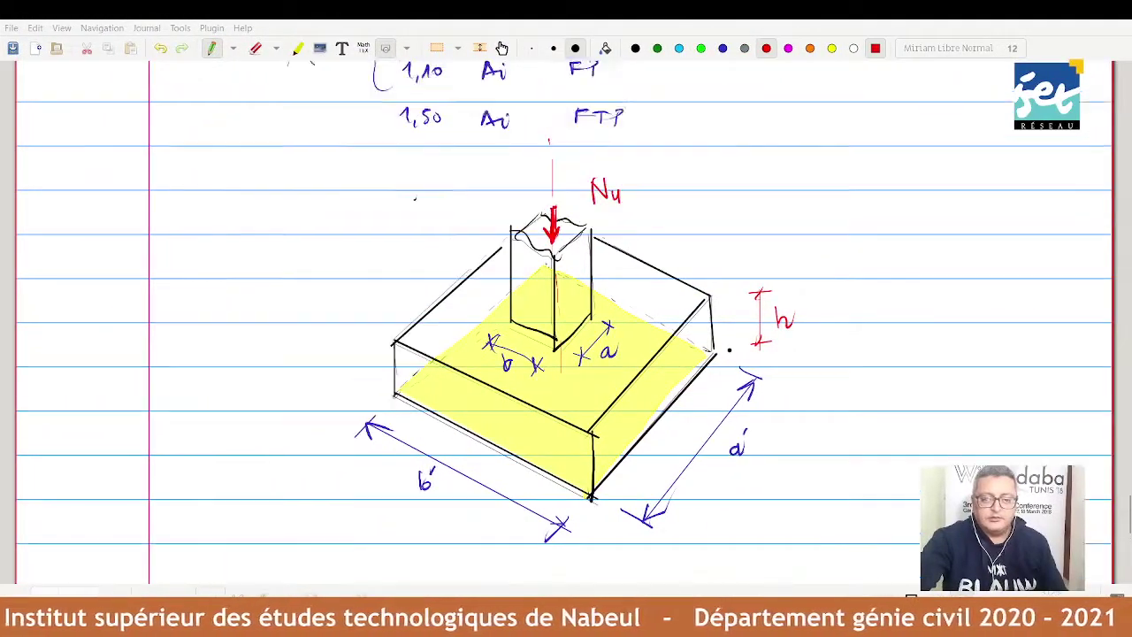
scroll(566, 318, "up", 4)
scroll(566, 319, "down", 3)
scroll(566, 319, "up", 5)
scroll(566, 318, "up", 7)
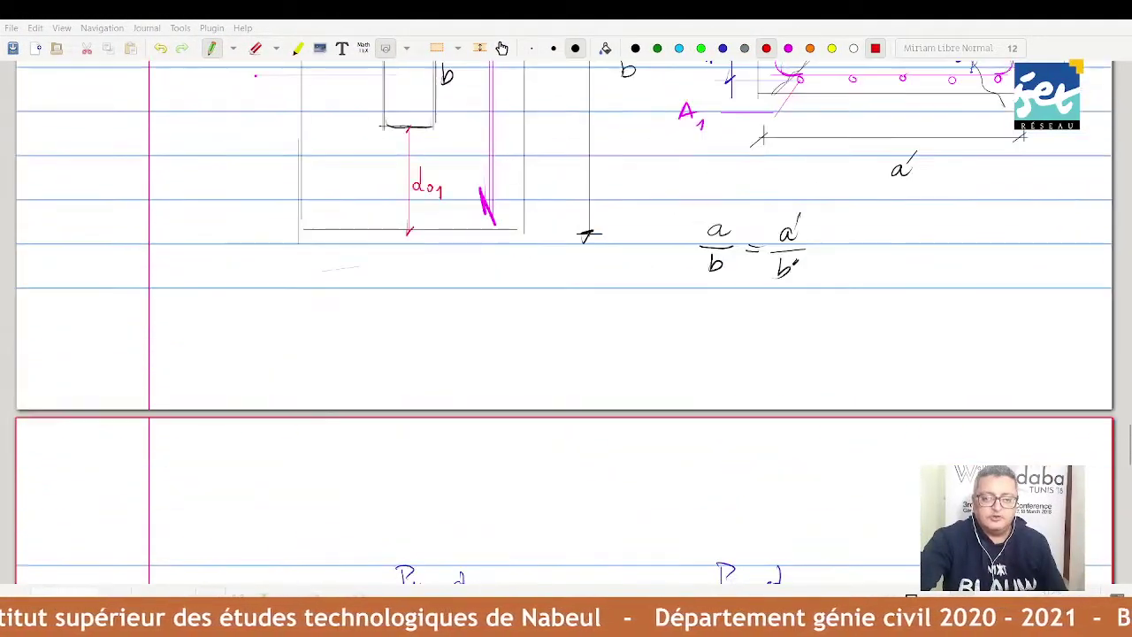
scroll(566, 319, "up", 2)
scroll(566, 319, "down", 8)
scroll(566, 319, "up", 3)
scroll(566, 318, "up", 5)
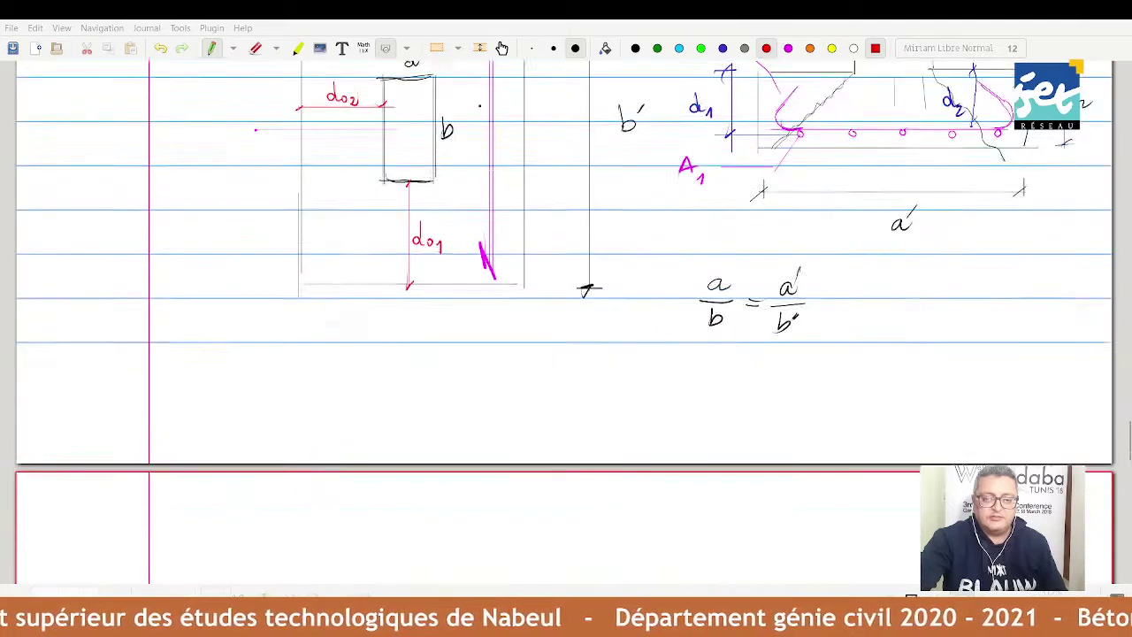
scroll(565, 318, "up", 3)
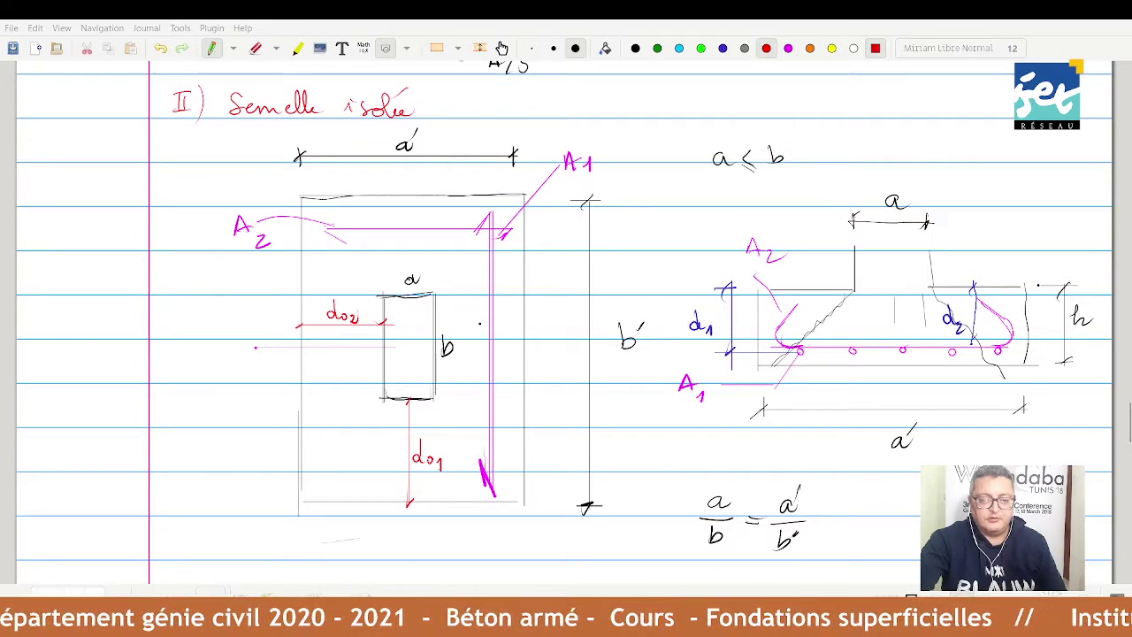
scroll(566, 318, "down", 5)
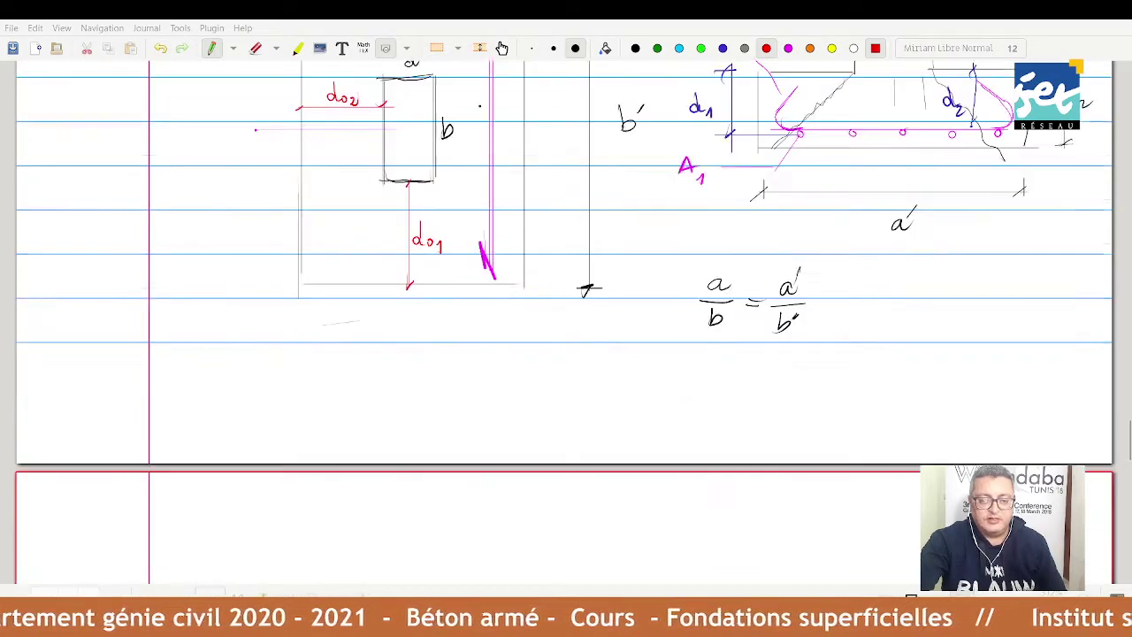
scroll(566, 318, "down", 10)
scroll(566, 318, "down", 7)
scroll(566, 318, "up", 2)
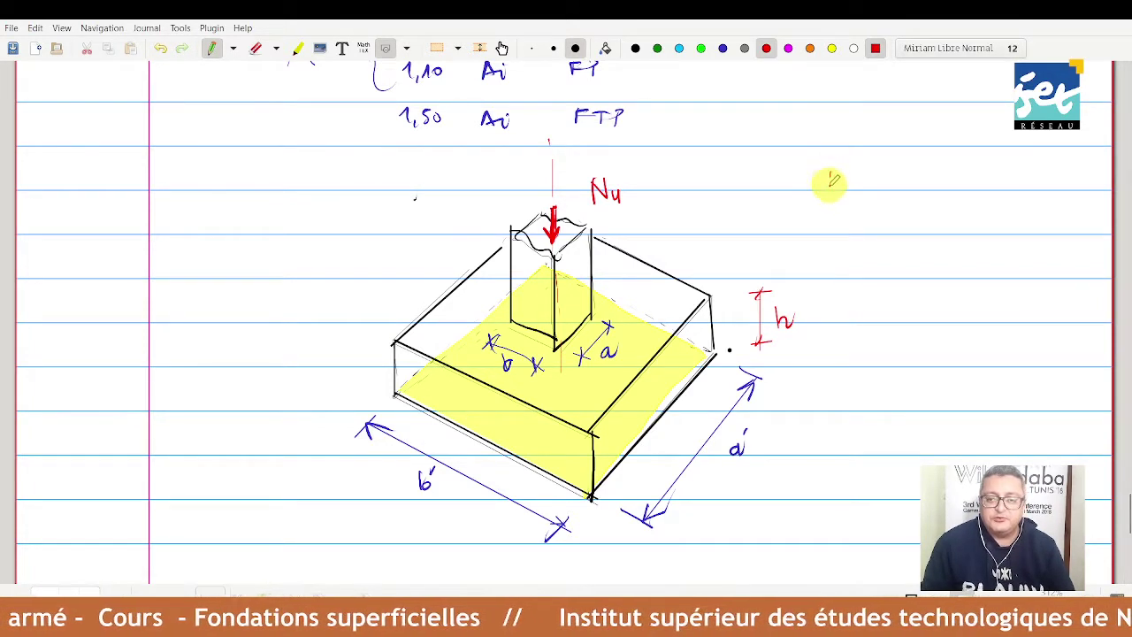
In red, write σ = F/S right of the footing sketch and S = a'b' on its left.
mouse_move(841, 174)
left_mouse_down()
mouse_move(882, 177)
mouse_move(894, 162)
mouse_move(901, 185)
mouse_move(879, 205)
left_mouse_up()
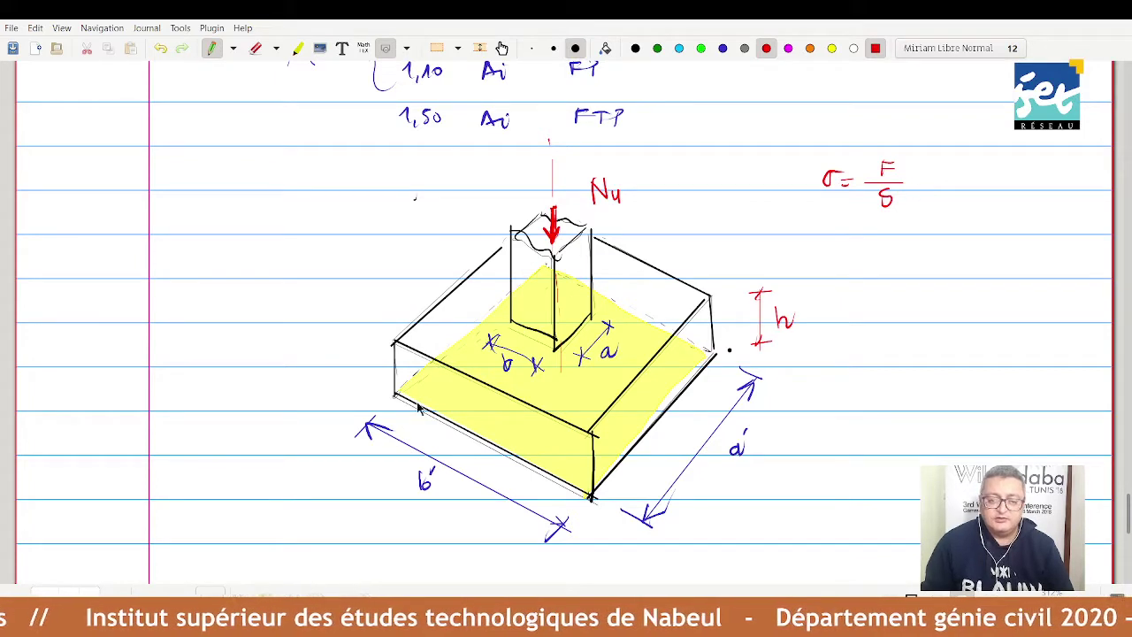
mouse_move(214, 259)
left_mouse_down()
mouse_move(204, 277)
mouse_move(229, 274)
left_mouse_up()
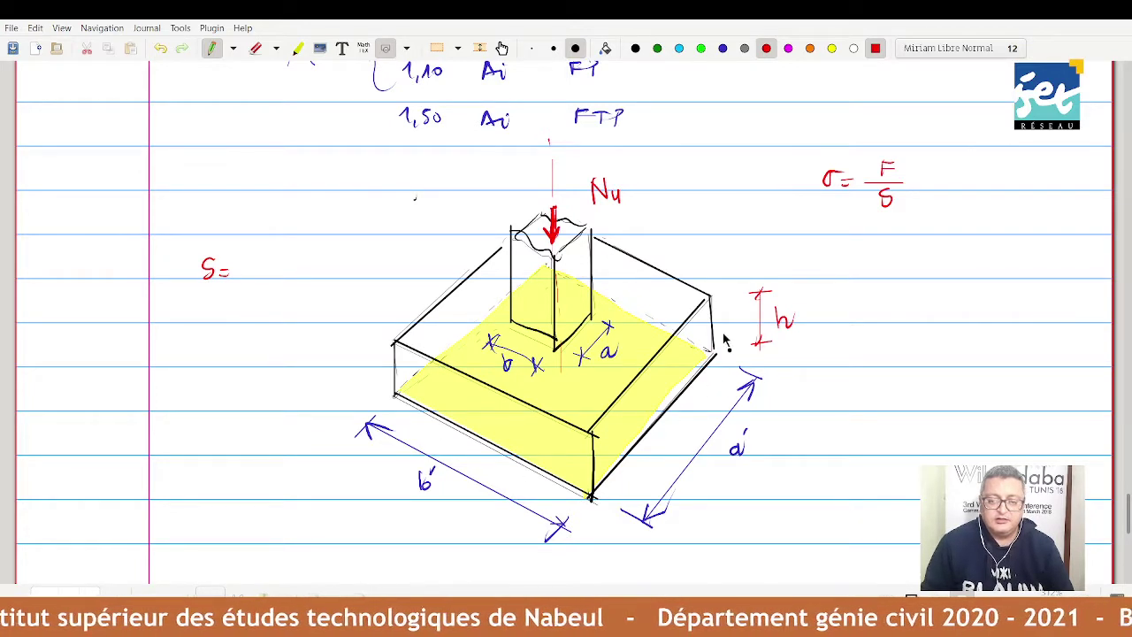
mouse_move(244, 267)
left_mouse_down()
mouse_move(267, 273)
mouse_move(274, 261)
left_mouse_up()
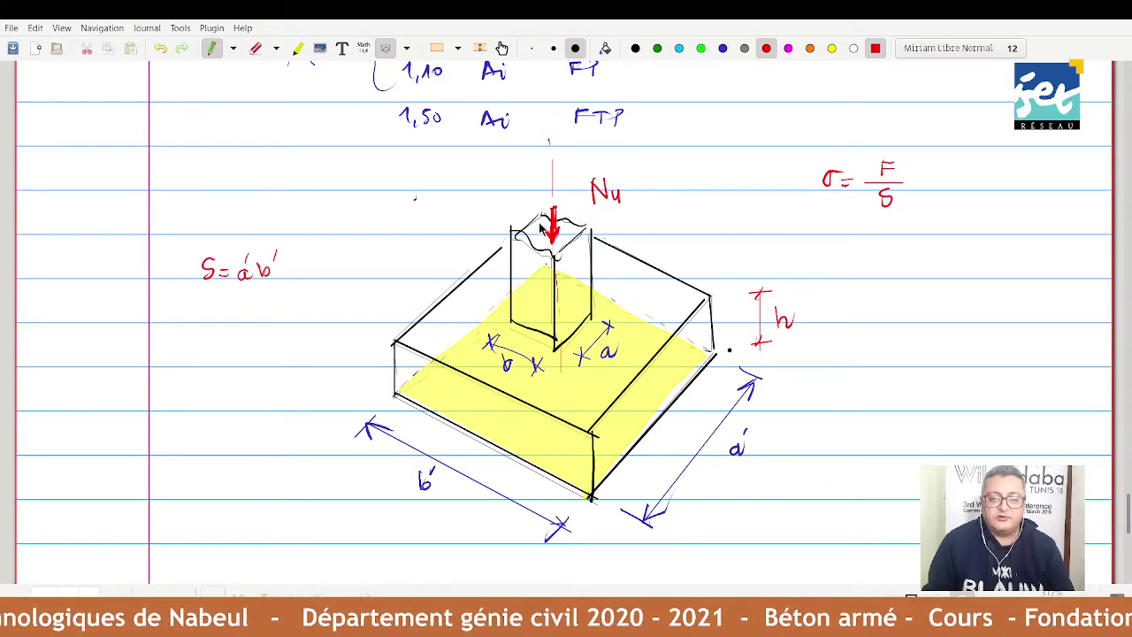
Switch to thin black ink and write σq below S = a'b' and σ ≤ beside the footing.
left_click(635, 47)
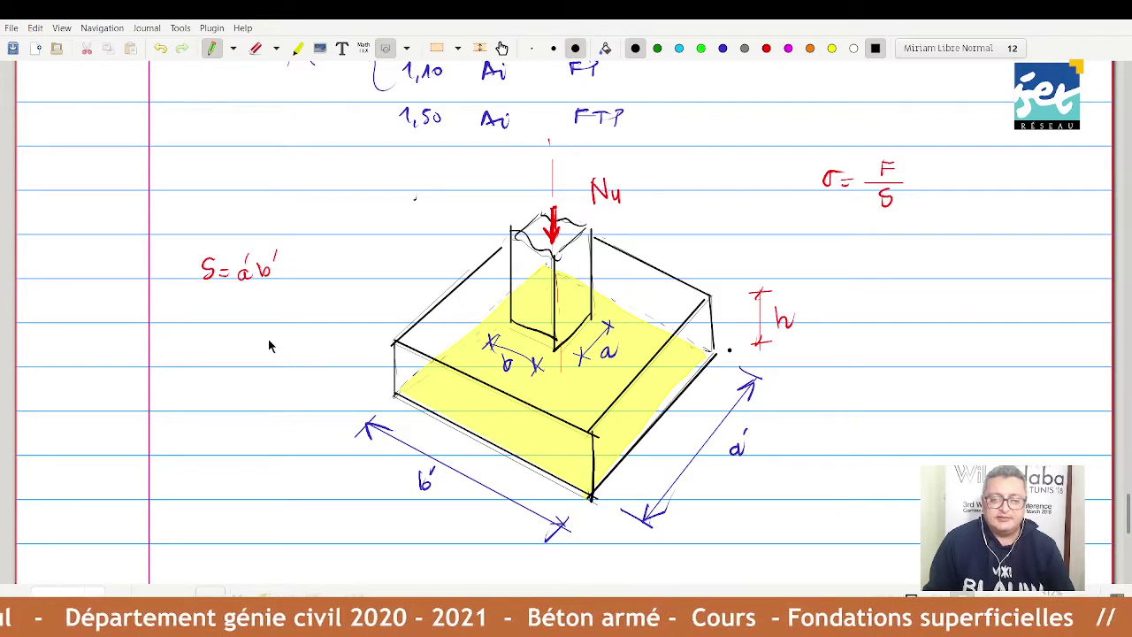
left_click_drag(211, 310, 219, 341)
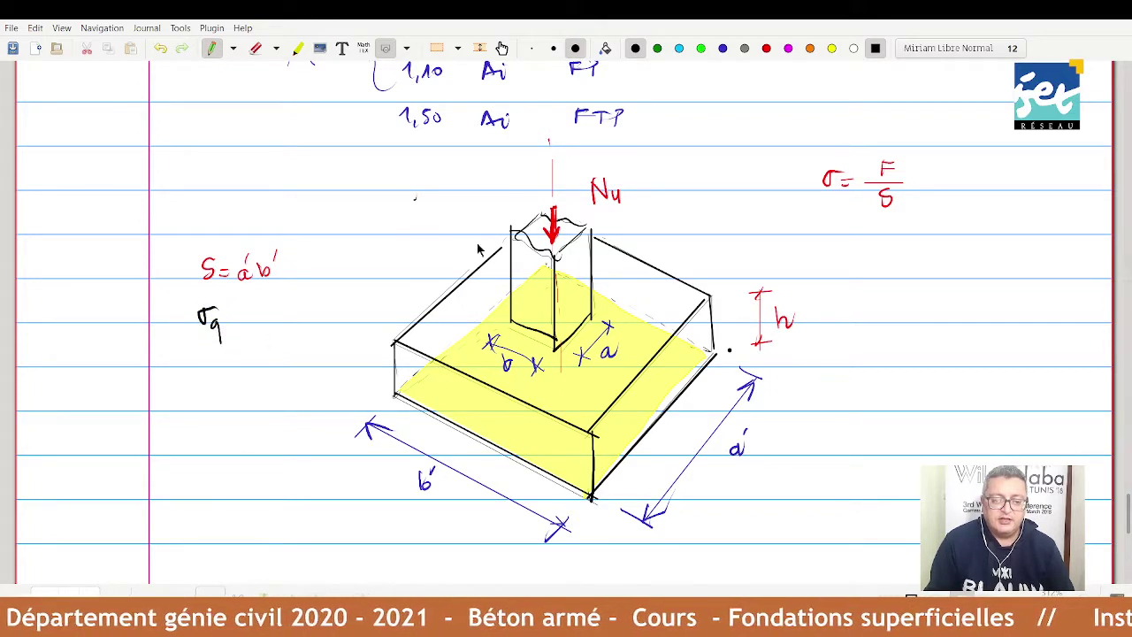
left_click(553, 48)
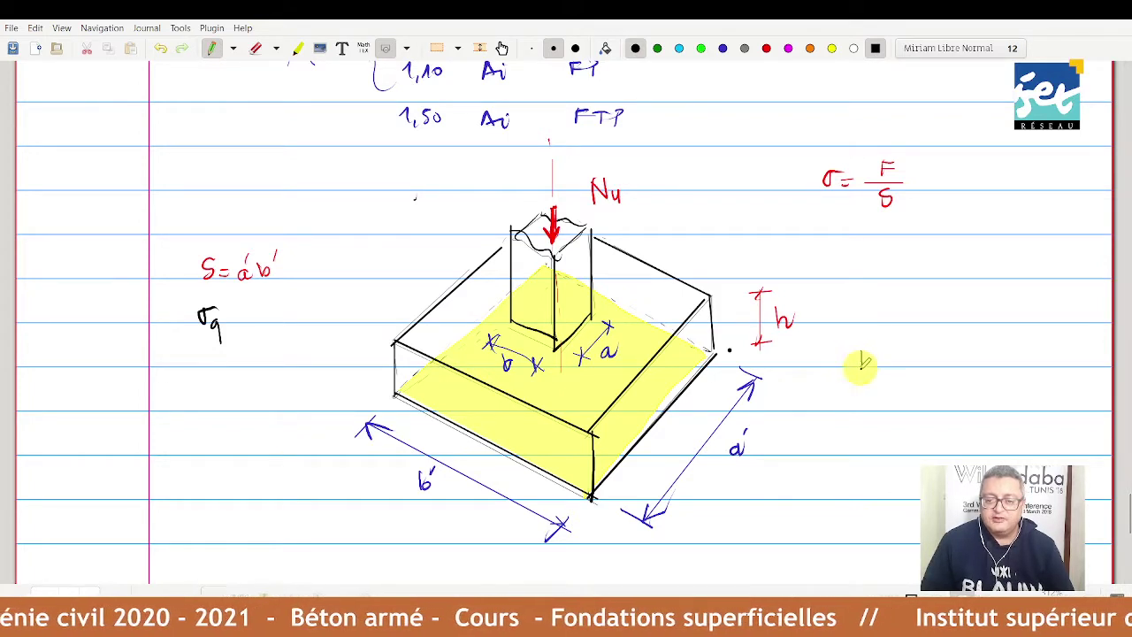
left_click_drag(865, 352, 875, 350)
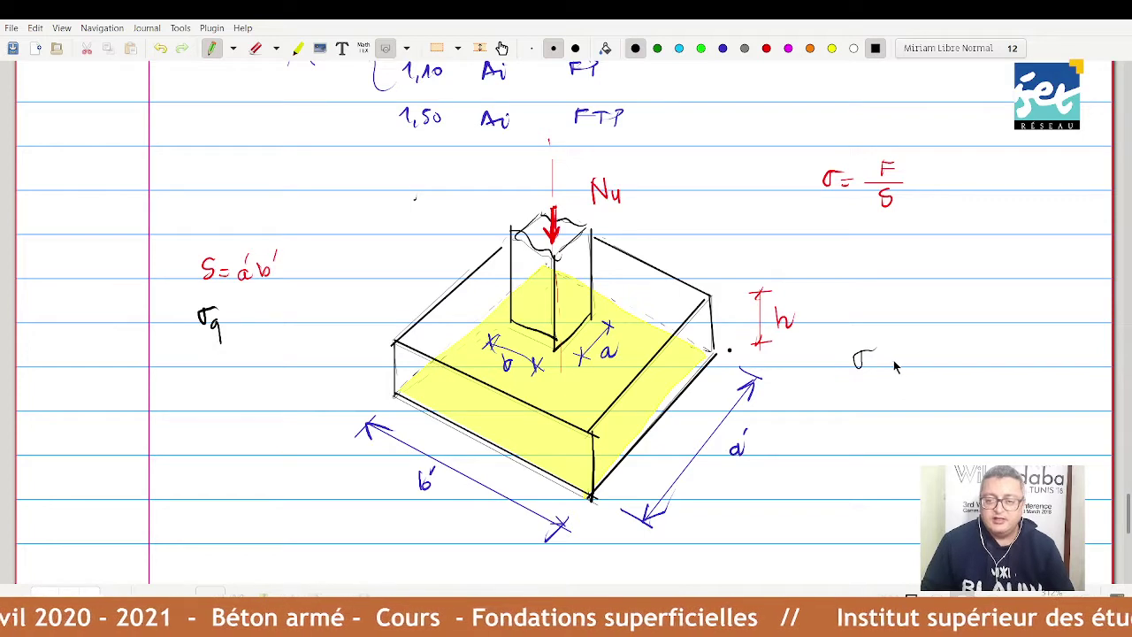
mouse_move(907, 356)
left_mouse_down()
mouse_move(891, 374)
mouse_move(907, 380)
mouse_move(957, 348)
mouse_move(951, 380)
left_mouse_up()
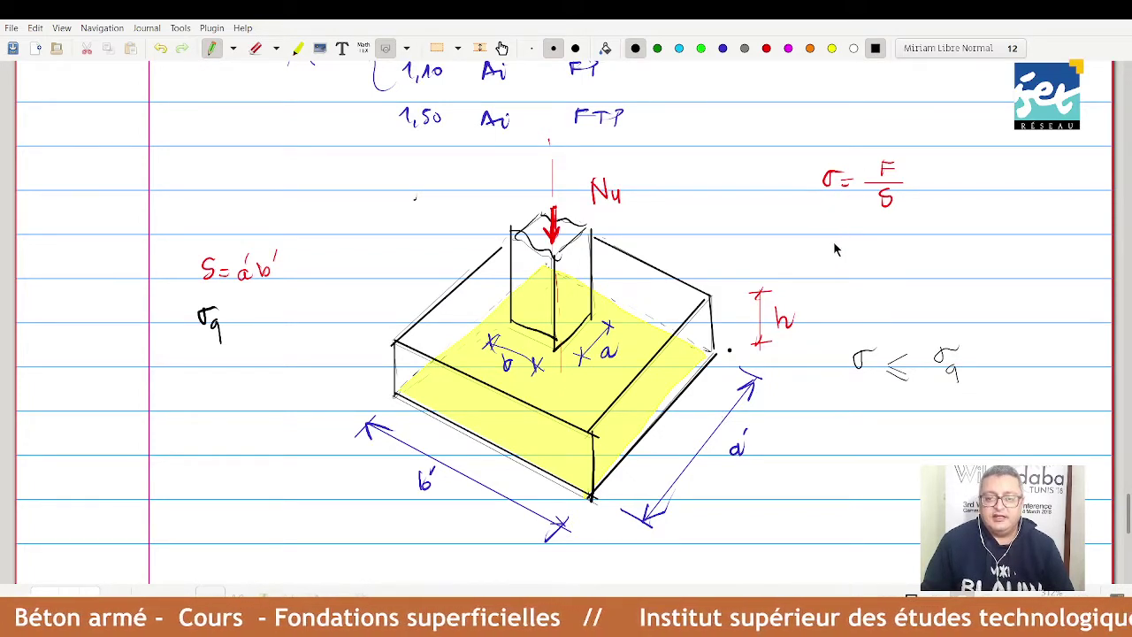
Start a σ = line under σ = F/S and label the footing's top face G0 with a leader.
left_click_drag(838, 250, 859, 253)
mouse_move(850, 261)
left_mouse_down()
mouse_move(890, 263)
mouse_move(921, 246)
mouse_move(917, 263)
left_mouse_up()
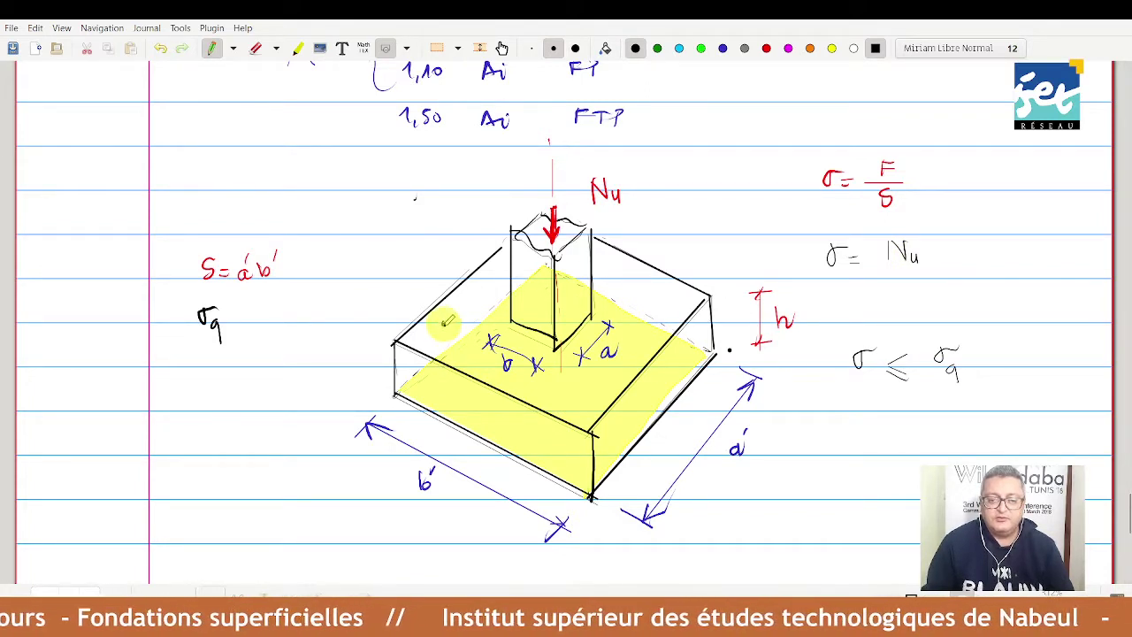
left_click_drag(443, 324, 364, 291)
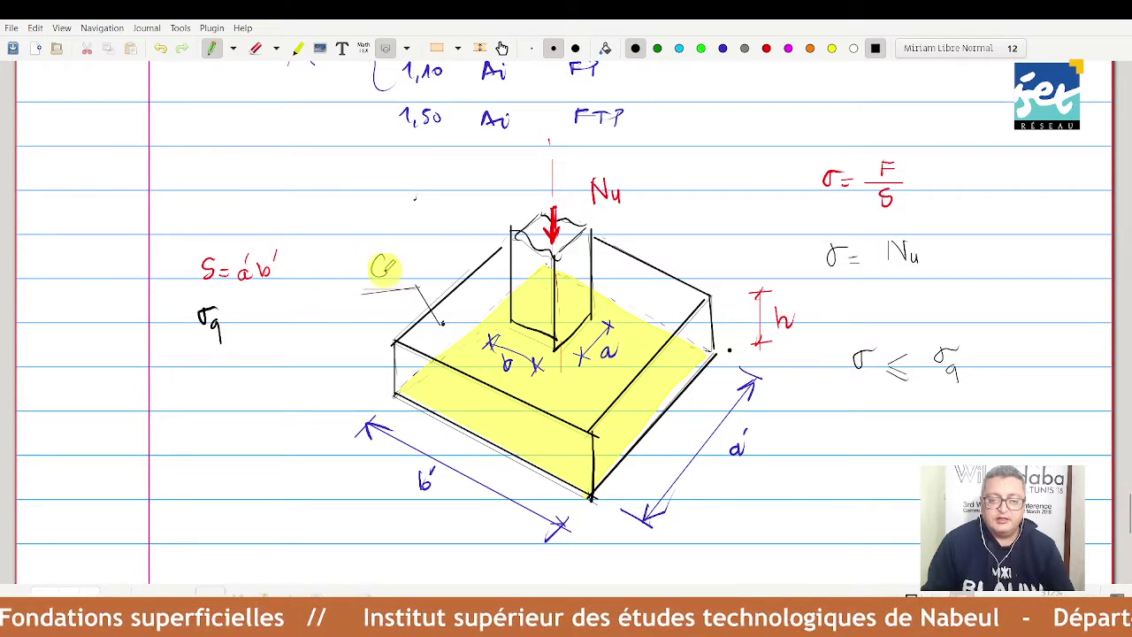
left_click_drag(385, 267, 398, 274)
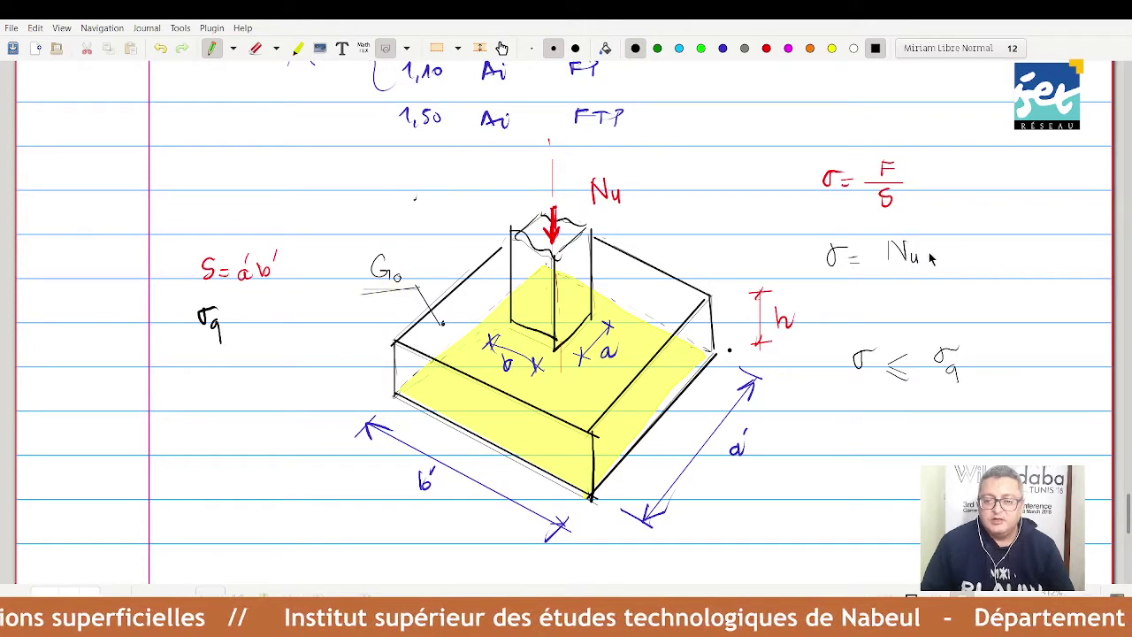
Complete the formula as σ = (Nu + 1,35 G0)/(a'·b').
left_click_drag(927, 254, 941, 253)
mouse_move(933, 247)
left_mouse_down()
mouse_move(933, 261)
mouse_move(1024, 259)
left_mouse_up()
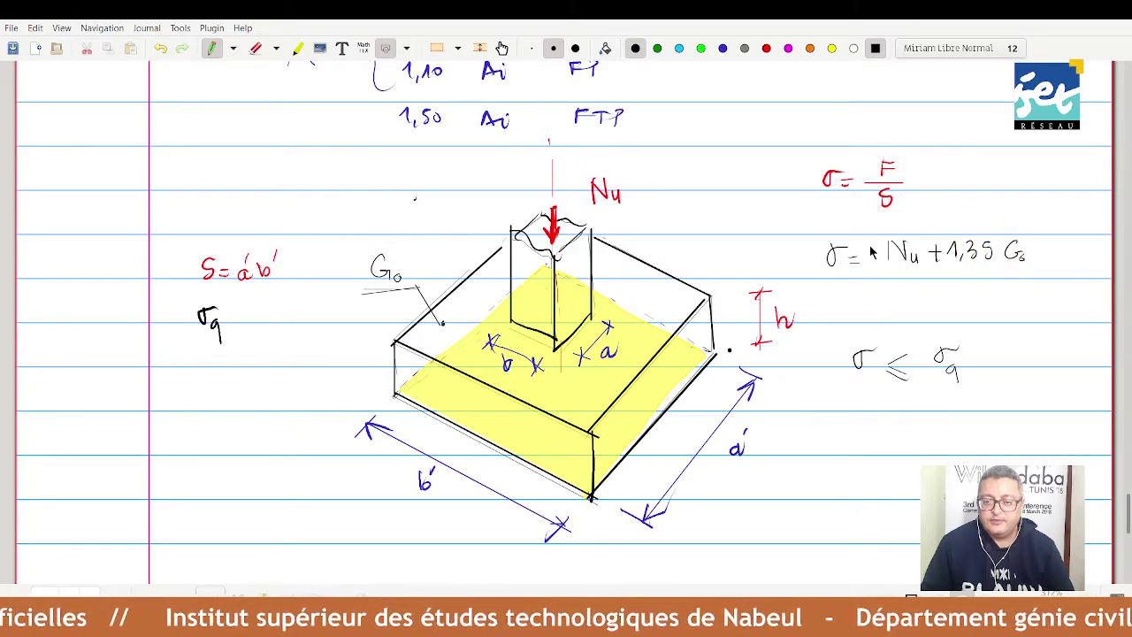
left_click_drag(884, 261, 1050, 261)
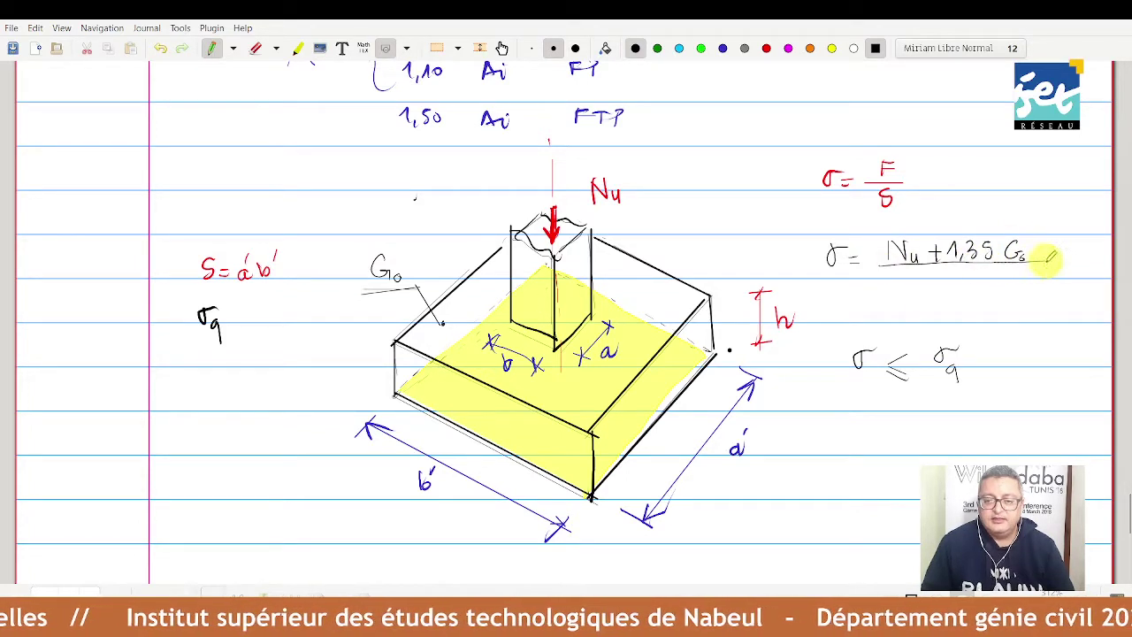
left_click(930, 283)
left_click_drag(930, 283, 937, 289)
left_click_drag(939, 276, 985, 280)
left_click(957, 285)
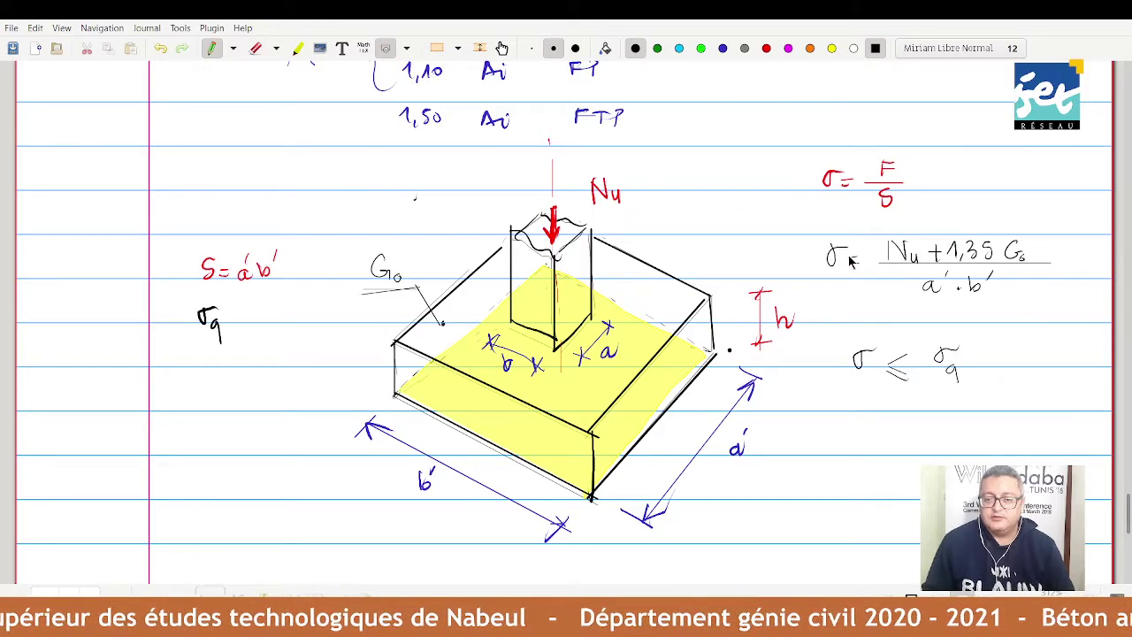
Write a'·b' ≥ (Nu + 1,35 G0)/σq in black below the sketch.
scroll(847, 358, "down", 5)
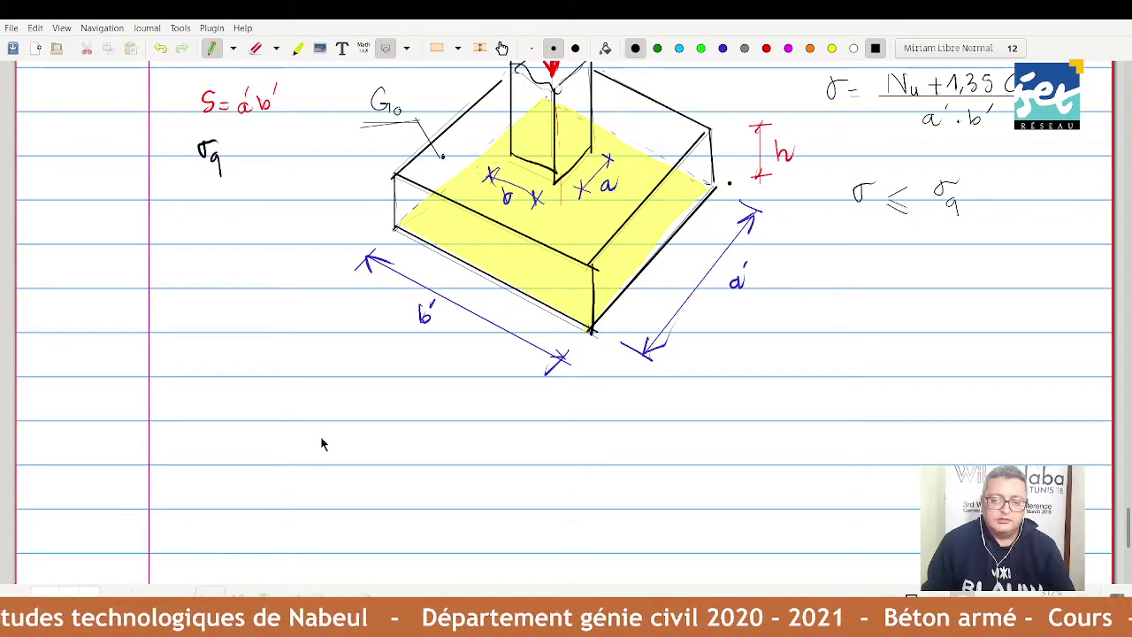
mouse_move(320, 441)
left_mouse_down()
mouse_move(324, 453)
mouse_move(325, 431)
mouse_move(358, 441)
mouse_move(363, 431)
left_mouse_up()
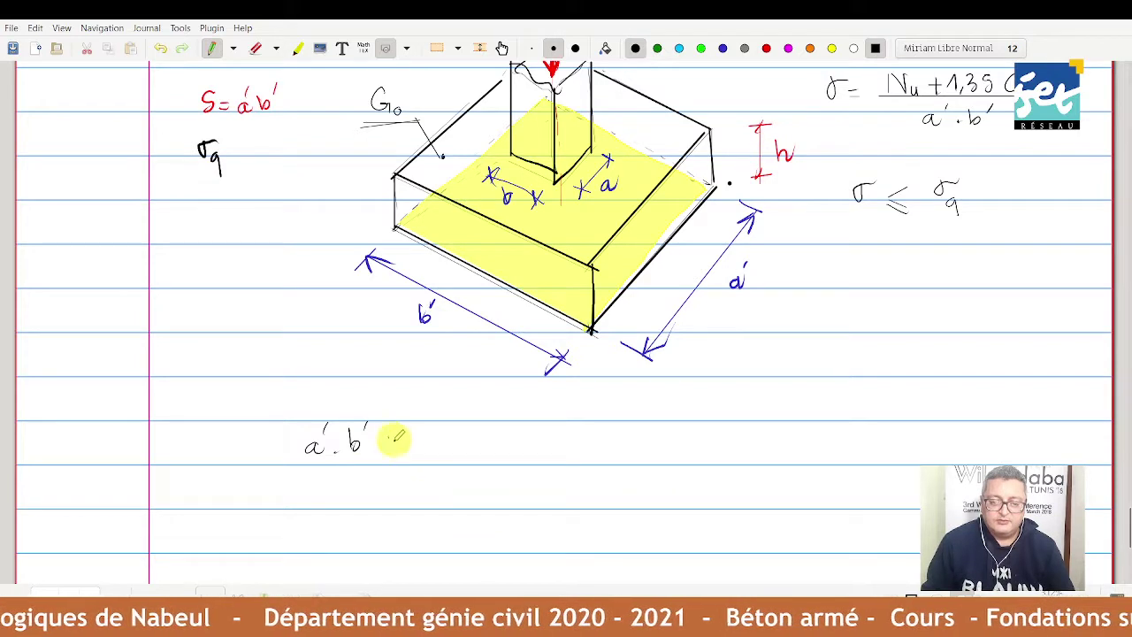
mouse_move(389, 436)
left_mouse_down()
mouse_move(391, 455)
mouse_move(452, 421)
mouse_move(491, 428)
mouse_move(485, 436)
mouse_move(565, 435)
left_mouse_up()
left_click_drag(571, 428, 579, 434)
left_click_drag(430, 441, 615, 440)
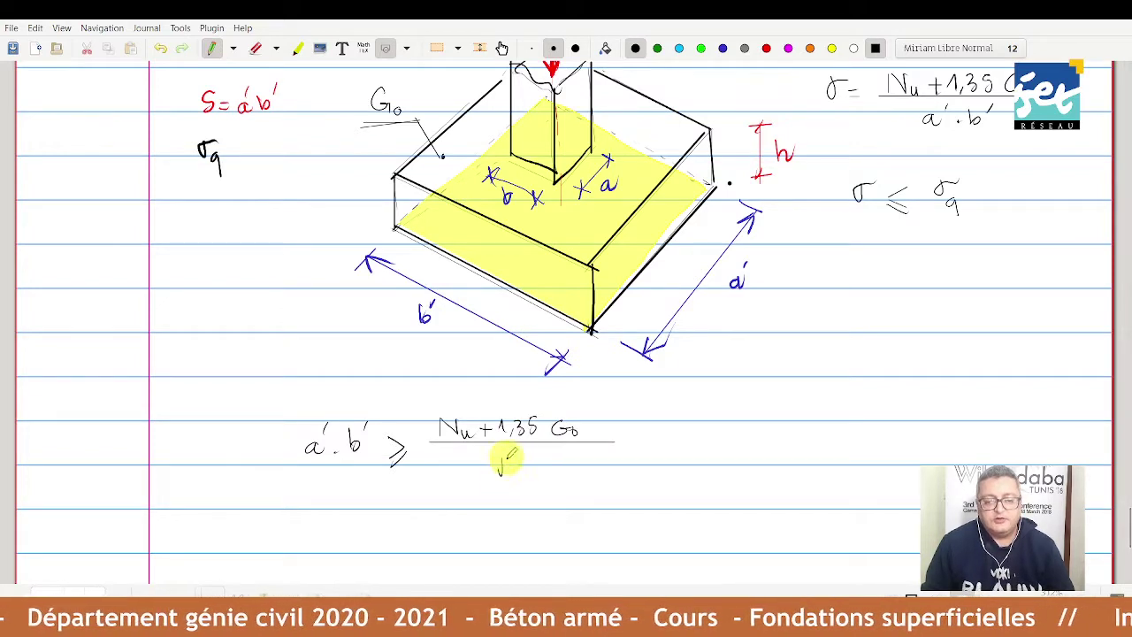
mouse_move(516, 459)
left_mouse_down()
mouse_move(504, 460)
mouse_move(518, 489)
left_mouse_up()
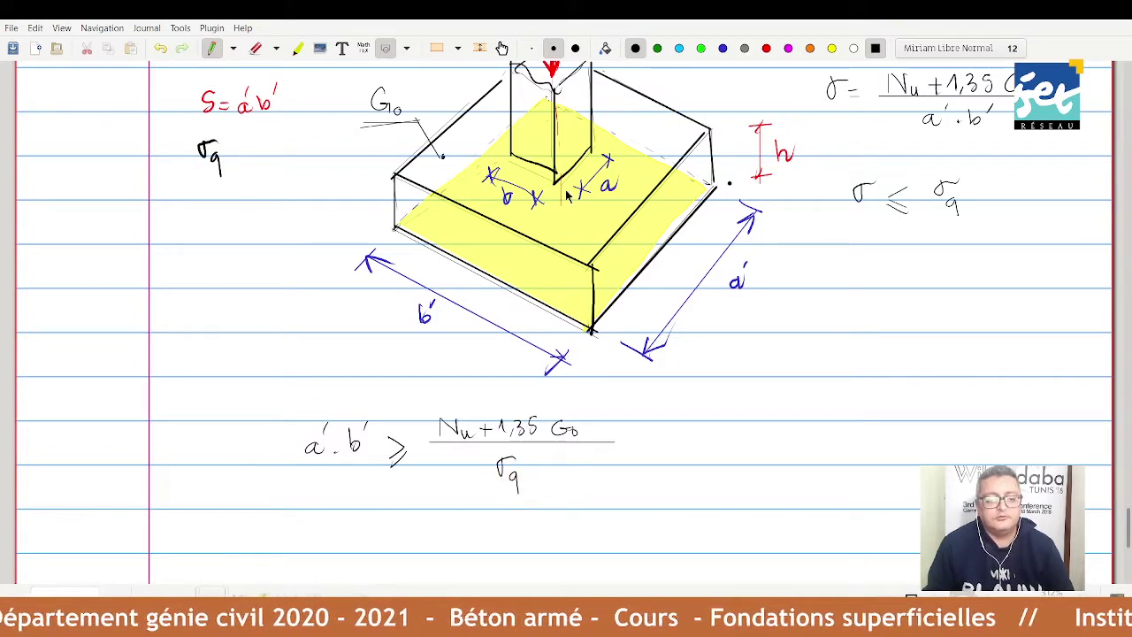
Draw a red box around the a'·b' inequality.
left_click(765, 48)
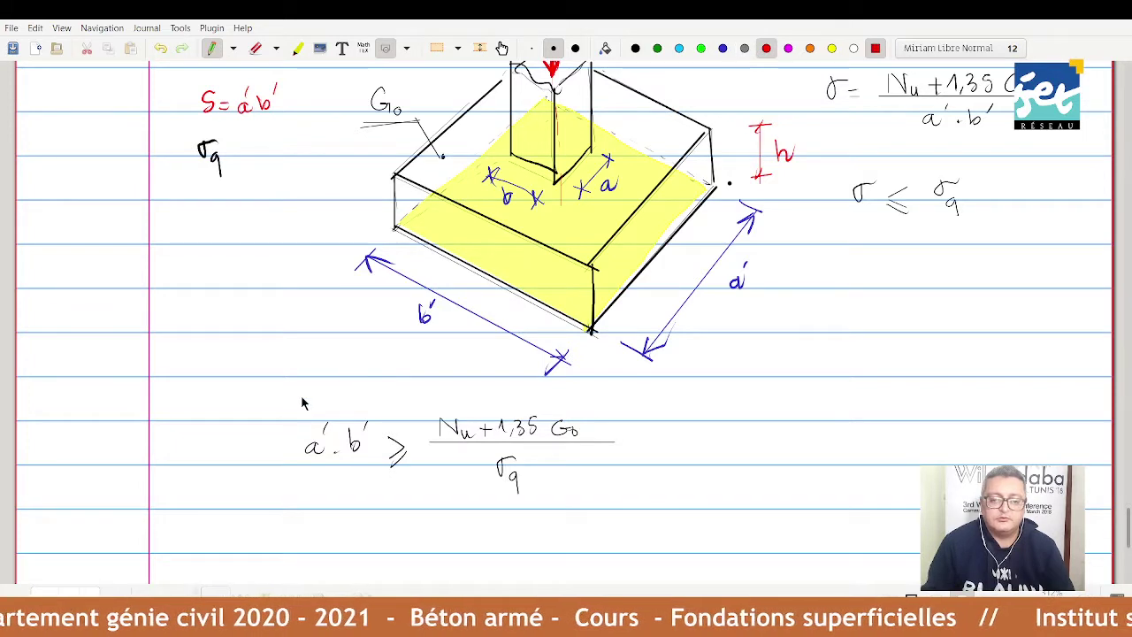
mouse_move(298, 399)
left_mouse_down()
mouse_move(629, 391)
mouse_move(628, 497)
left_mouse_up()
mouse_move(290, 398)
left_mouse_down()
mouse_move(292, 507)
mouse_move(398, 482)
mouse_move(654, 485)
left_mouse_up()
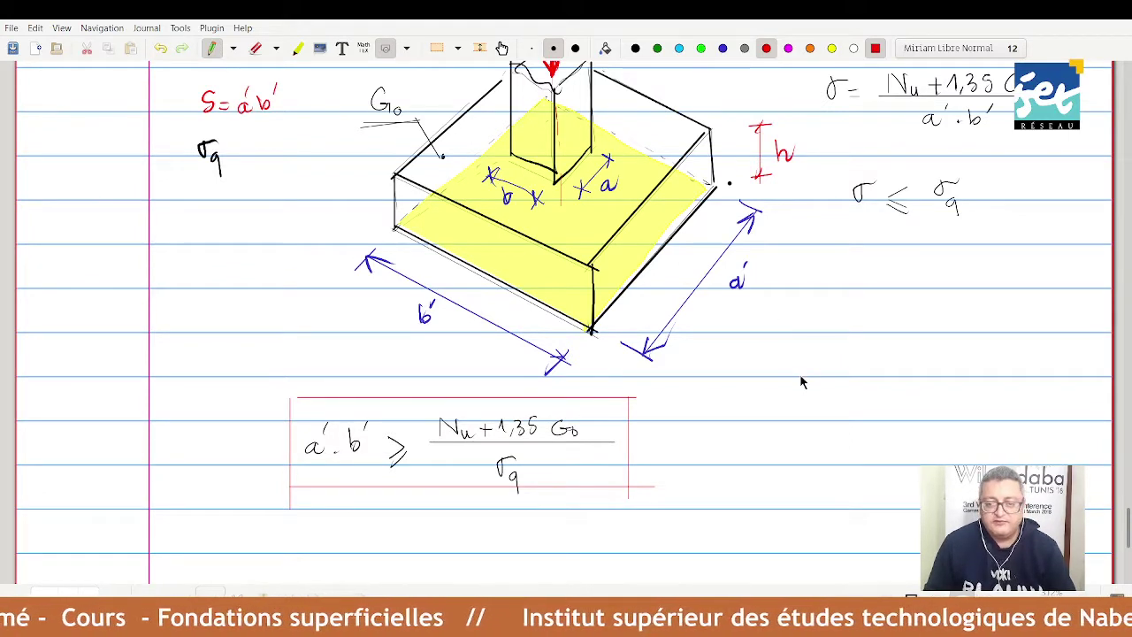
Write a red σ ≤ σq right of the framed inequality, then return to black ink.
mouse_move(818, 357)
left_mouse_down()
mouse_move(870, 380)
mouse_move(916, 356)
left_mouse_up()
left_click_drag(911, 361, 911, 389)
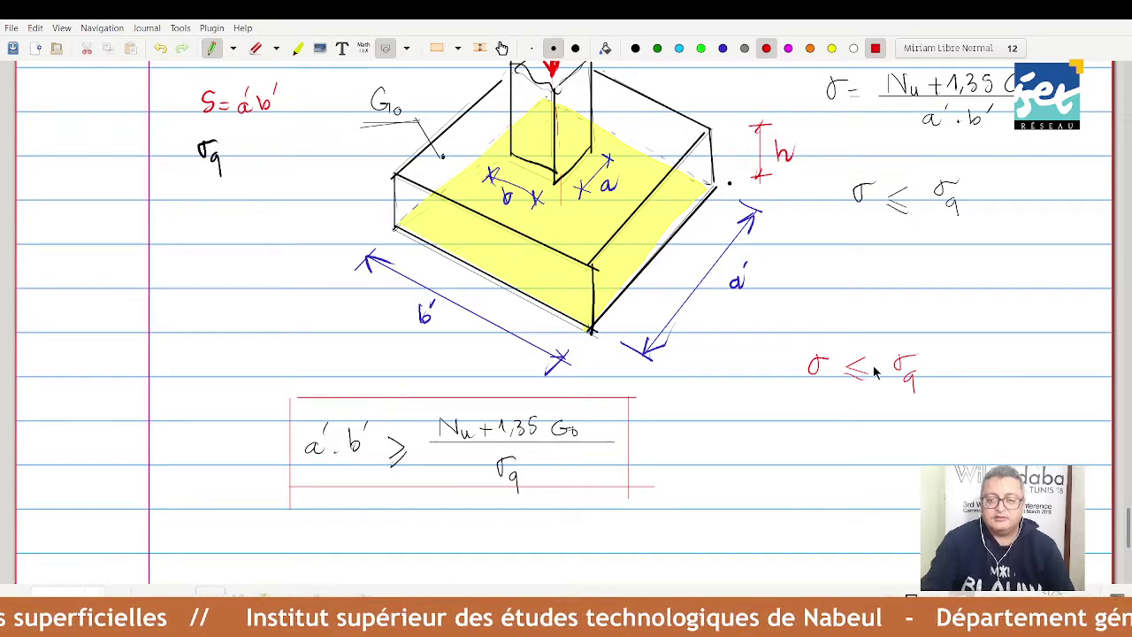
scroll(873, 371, "down", 2)
scroll(874, 371, "down", 1)
scroll(874, 371, "down", 2)
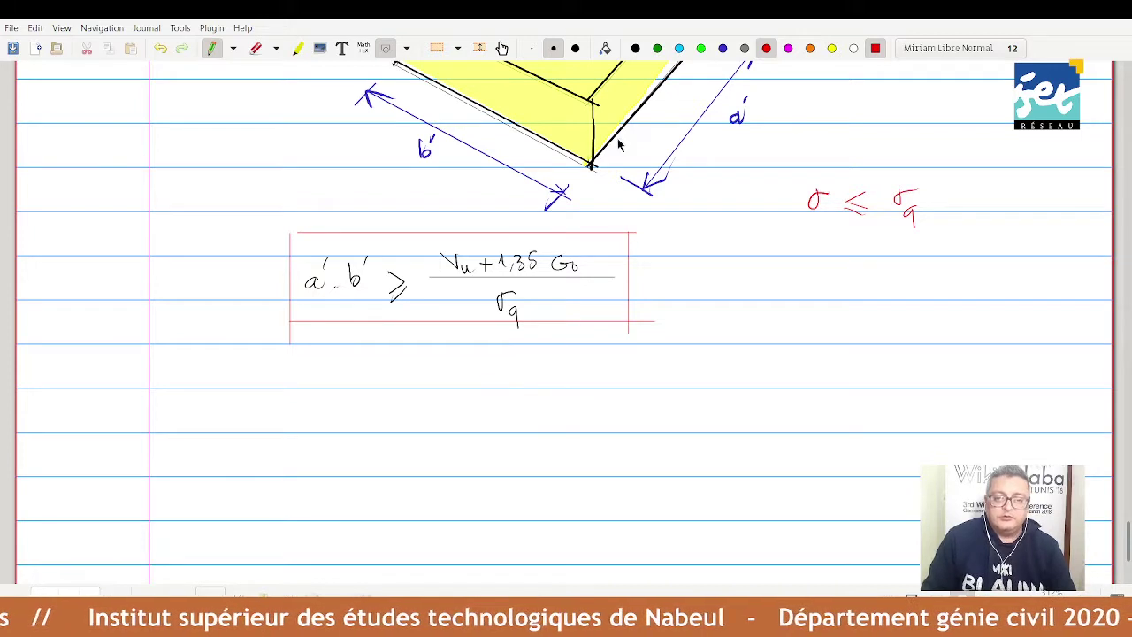
left_click(635, 49)
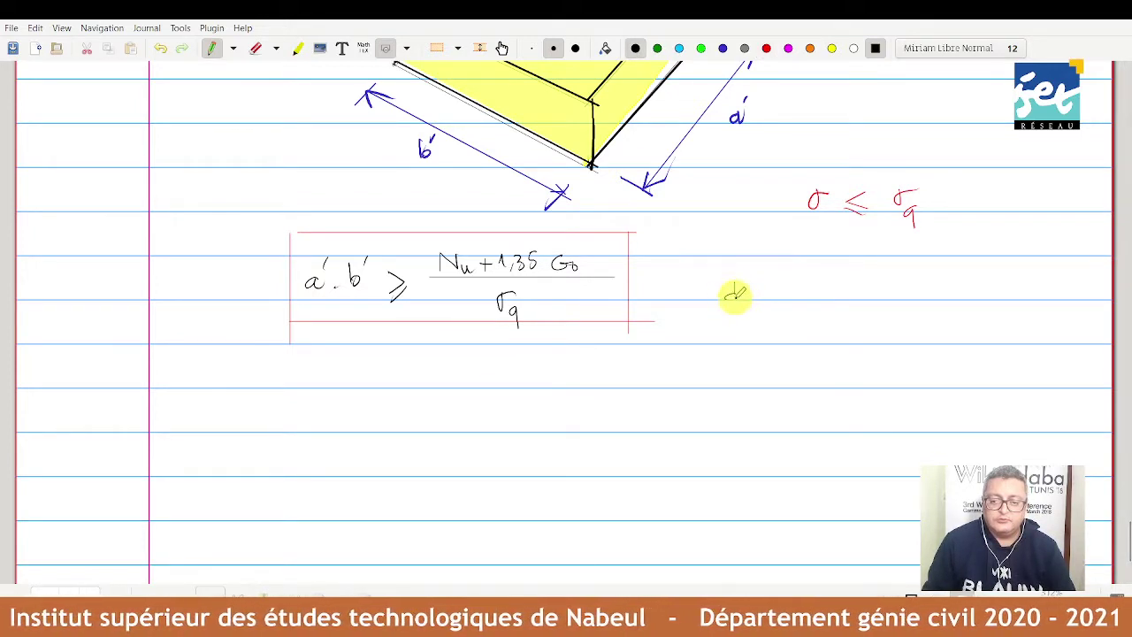
Handwrite d01 = (b'−b)/2 in black beside the boxed a'·b' formula.
mouse_move(734, 285)
left_mouse_down()
mouse_move(730, 302)
mouse_move(752, 302)
left_mouse_up()
mouse_move(757, 300)
left_mouse_down()
mouse_move(765, 312)
mouse_move(782, 293)
left_mouse_up()
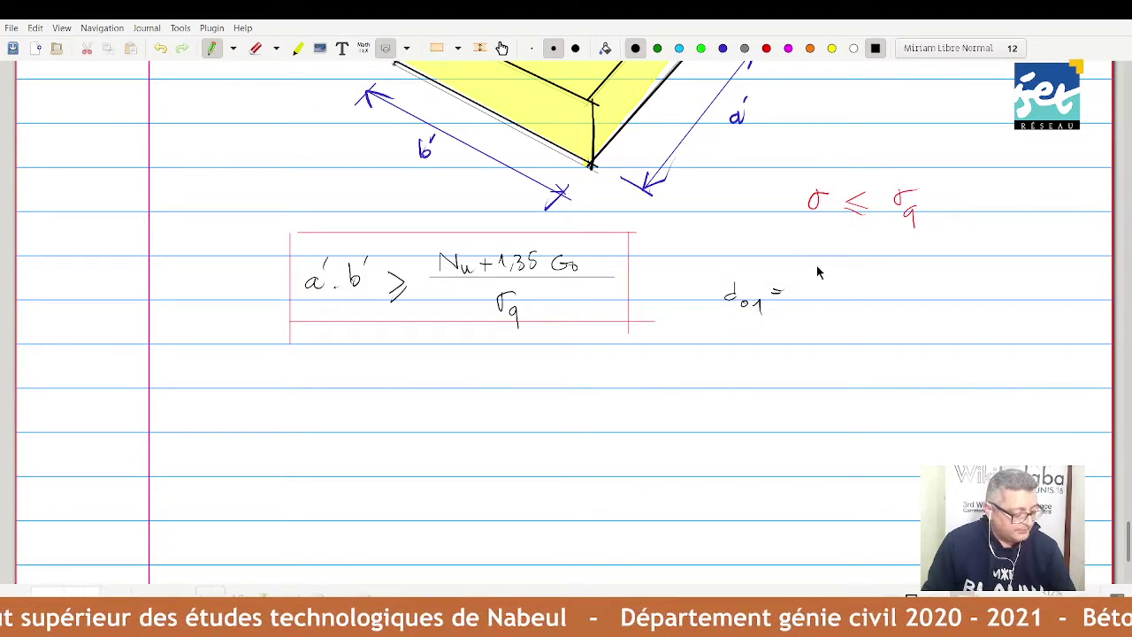
left_click_drag(802, 271, 810, 284)
mouse_move(819, 273)
left_mouse_down()
mouse_move(850, 283)
mouse_move(845, 321)
left_mouse_up()
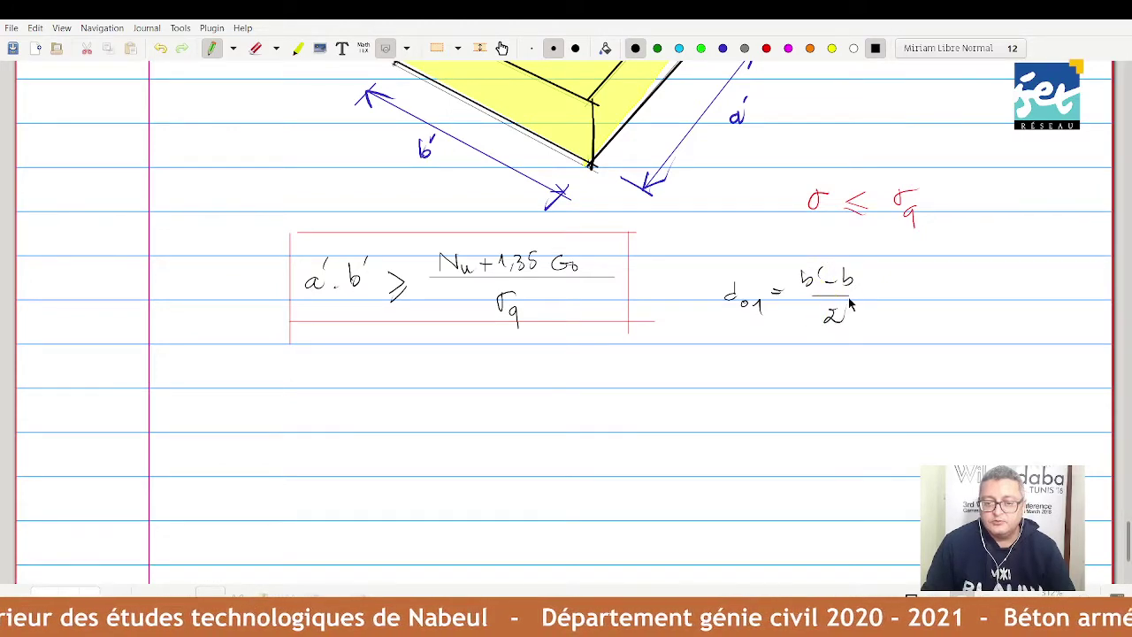
scroll(848, 305, "up", 5)
Draw red dimension arrows for the d01 and d02 overhangs on the yellow footing base.
scroll(849, 304, "up", 2)
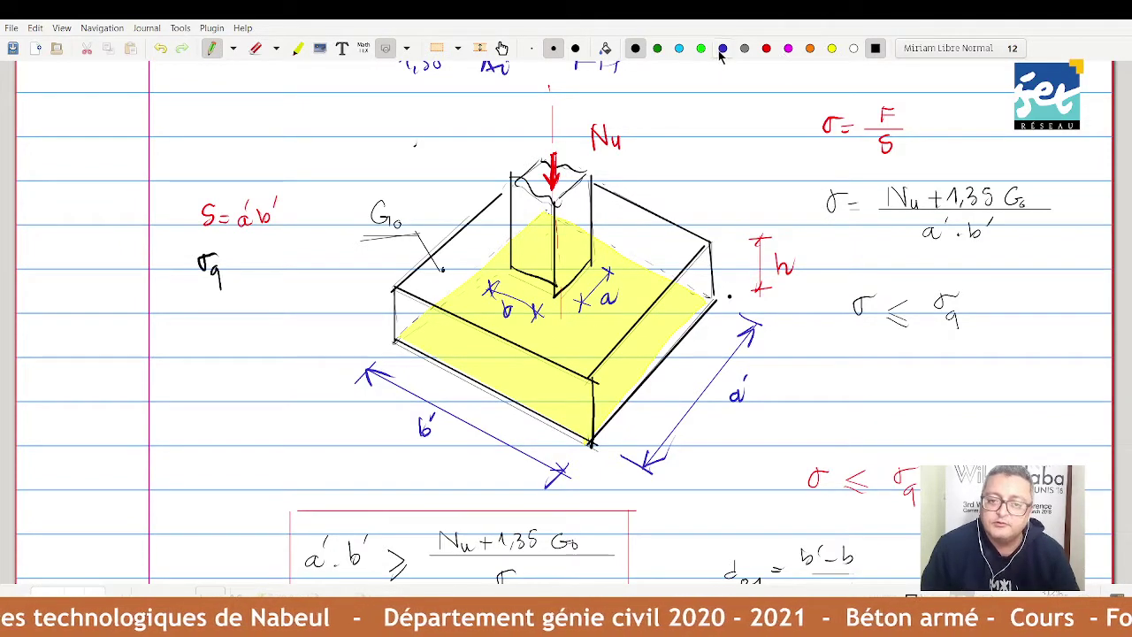
left_click(765, 49)
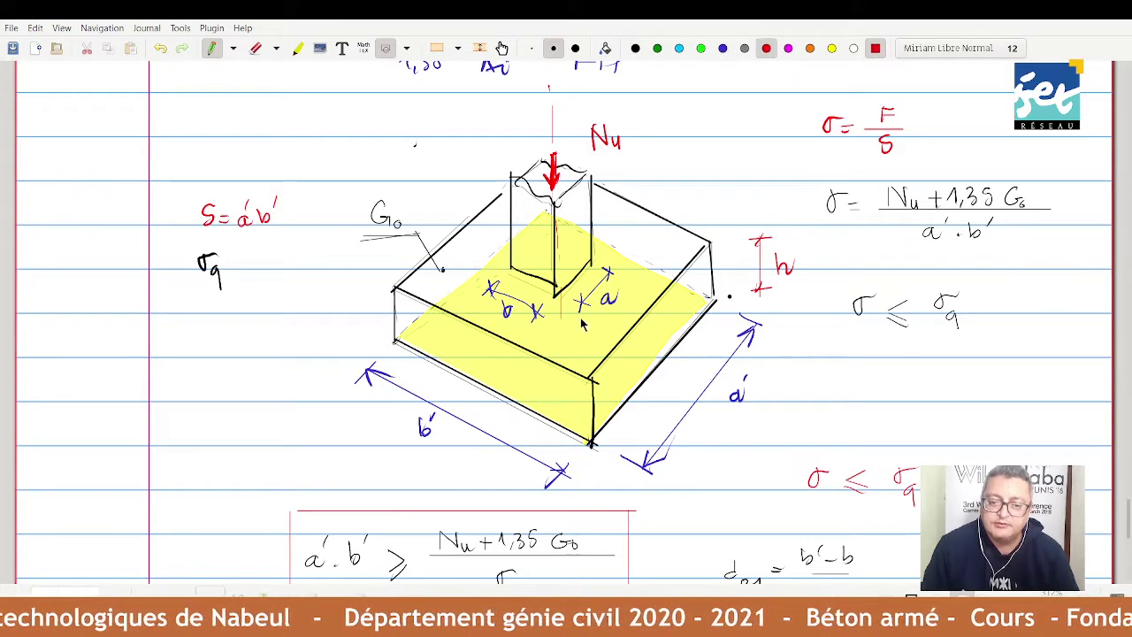
mouse_move(559, 305)
left_mouse_down()
mouse_move(619, 324)
mouse_move(618, 336)
left_mouse_up()
mouse_move(571, 299)
left_mouse_down()
mouse_move(574, 345)
mouse_move(597, 346)
left_mouse_up()
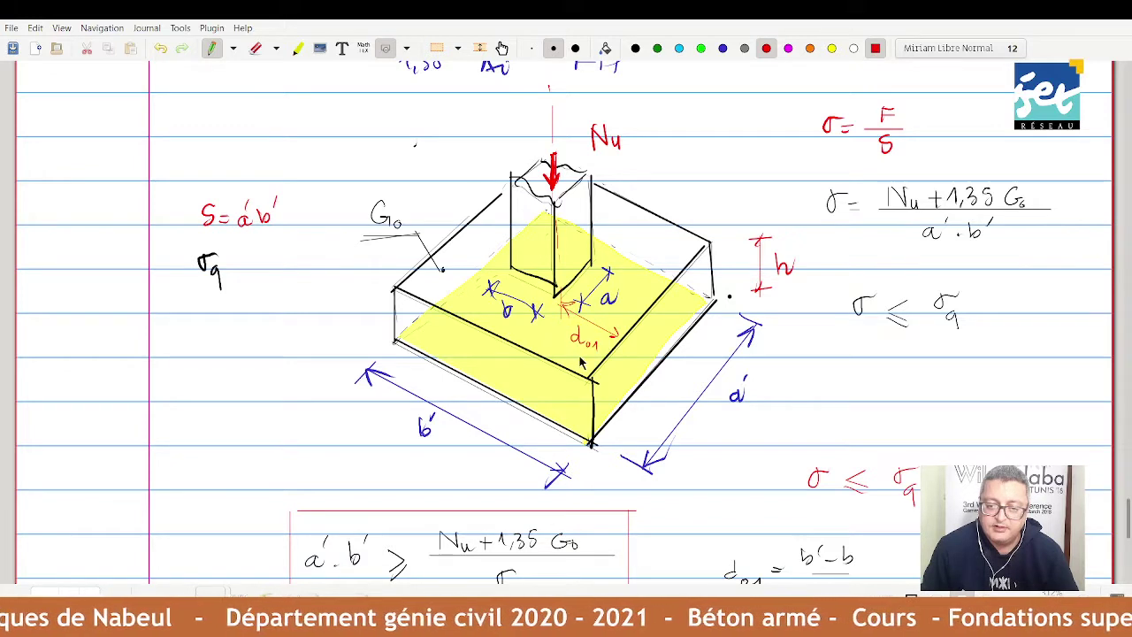
mouse_move(601, 256)
left_mouse_down()
mouse_move(643, 208)
mouse_move(605, 258)
mouse_move(650, 240)
mouse_move(667, 251)
left_mouse_up()
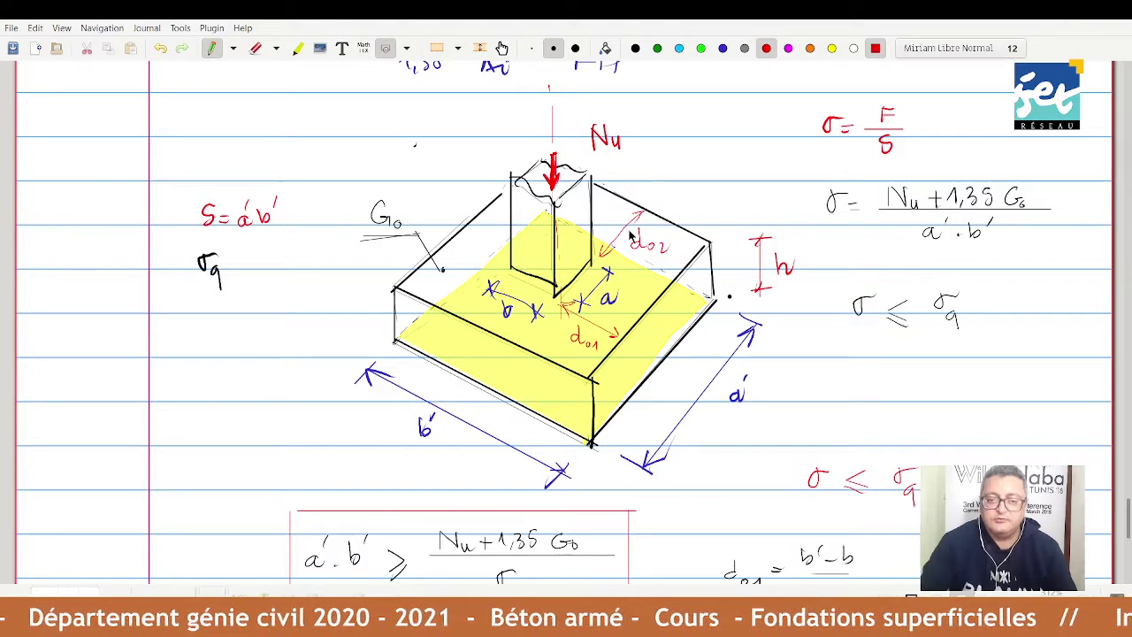
scroll(629, 235, "down", 4)
Write '; d02 = (a'−a)/2' in black after the d01 fraction.
scroll(630, 234, "down", 4)
scroll(629, 234, "up", 3)
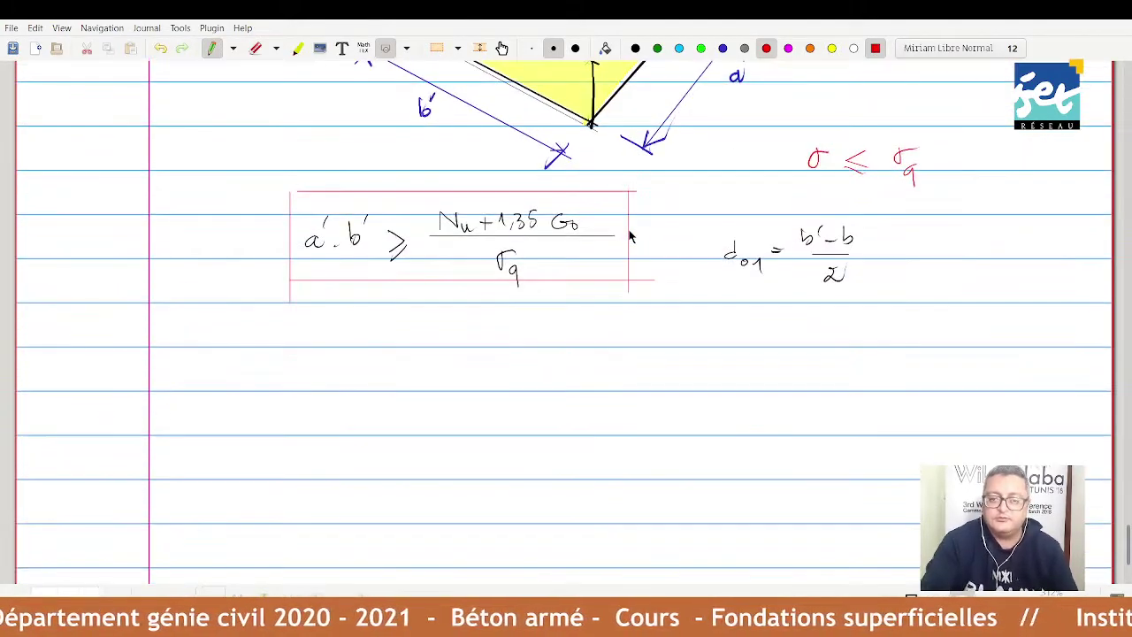
left_click(635, 48)
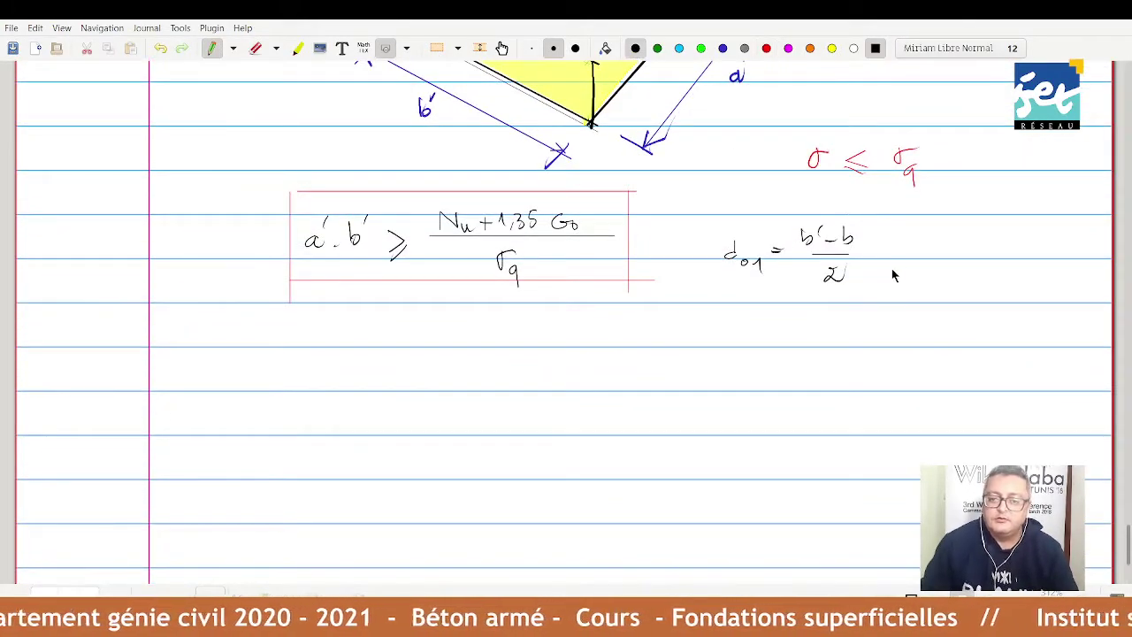
mouse_move(891, 251)
left_mouse_down()
mouse_move(883, 267)
mouse_move(924, 240)
mouse_move(957, 268)
mouse_move(966, 252)
left_mouse_up()
mouse_move(955, 257)
left_mouse_down()
mouse_move(991, 236)
mouse_move(1017, 245)
mouse_move(1008, 278)
left_mouse_up()
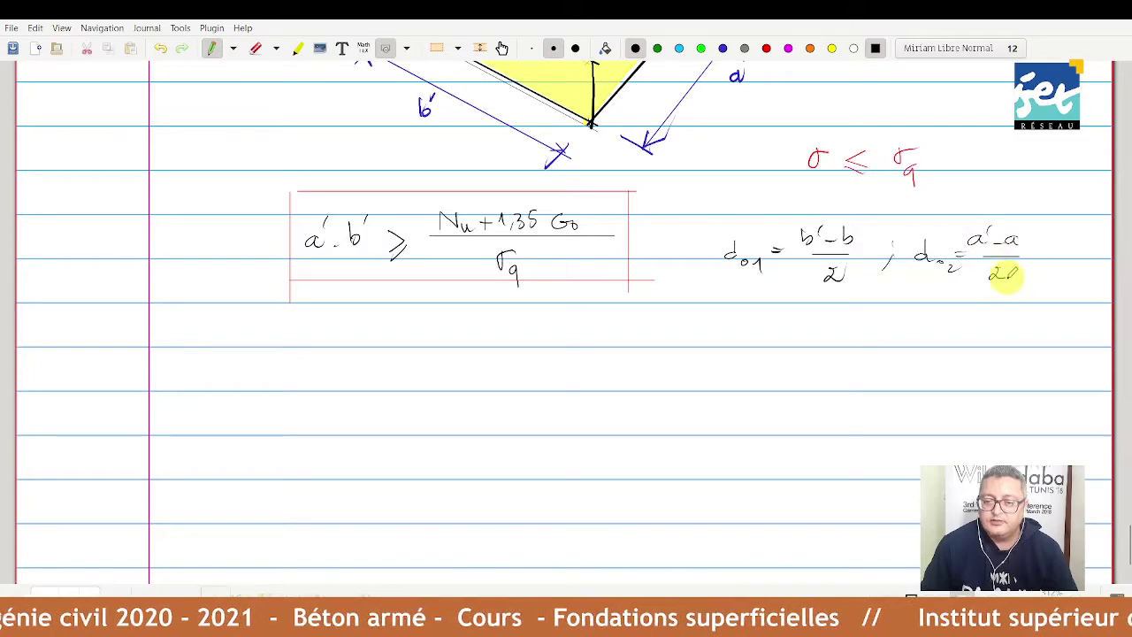
scroll(517, 372, "up", 10)
scroll(517, 372, "up", 10)
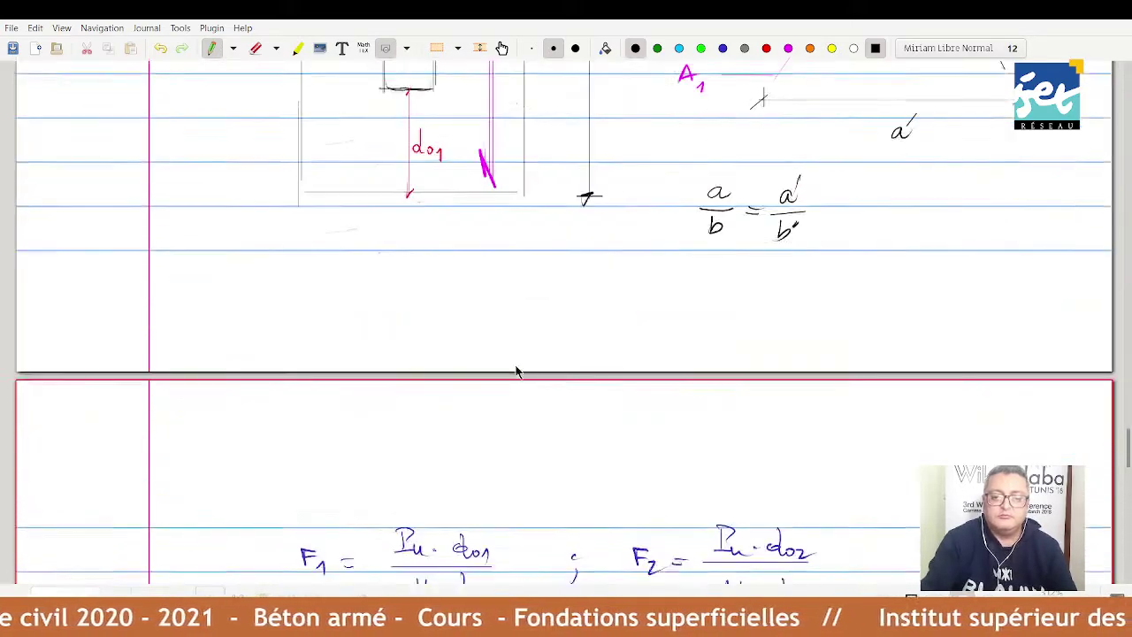
scroll(517, 372, "up", 5)
scroll(517, 372, "up", 2)
scroll(517, 372, "up", 5)
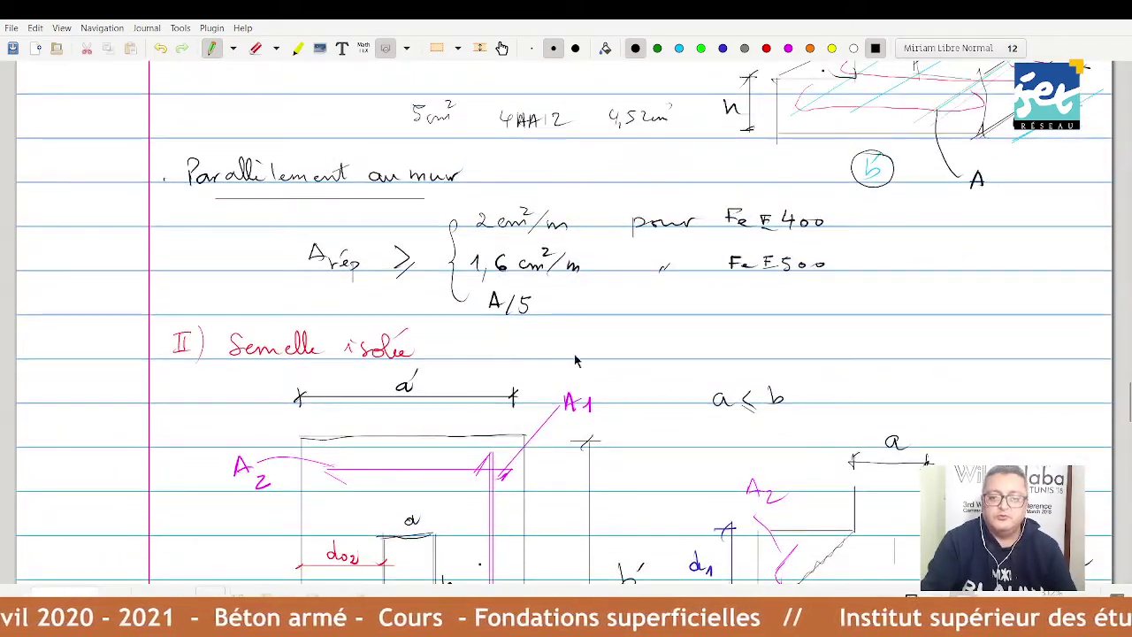
scroll(466, 349, "down", 5)
scroll(466, 350, "down", 2)
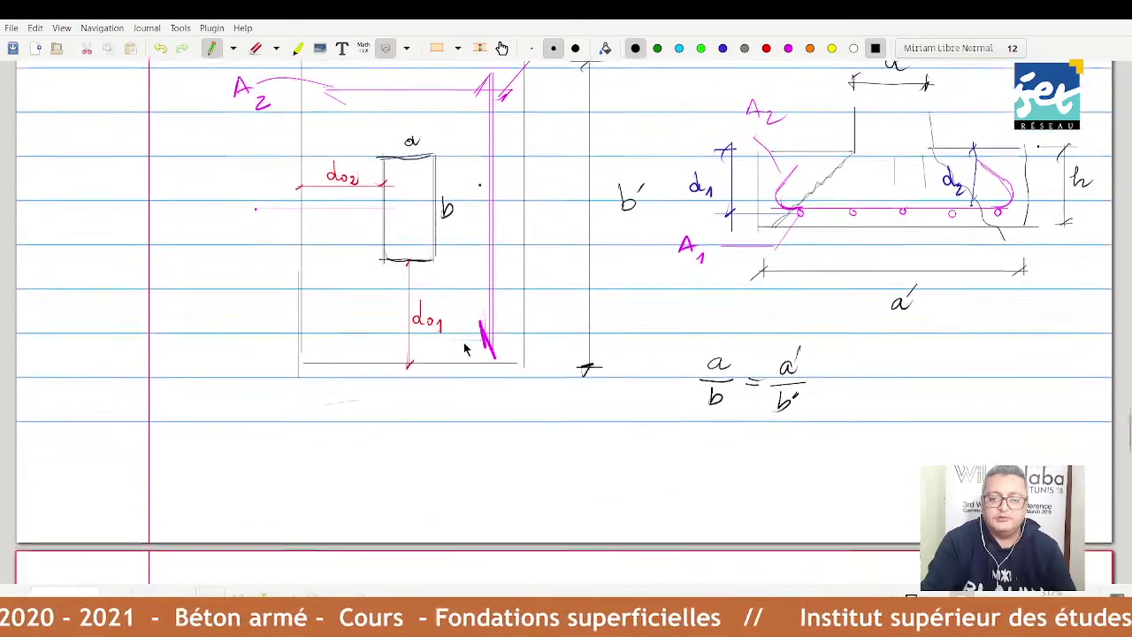
scroll(466, 349, "down", 10)
scroll(465, 350, "down", 7)
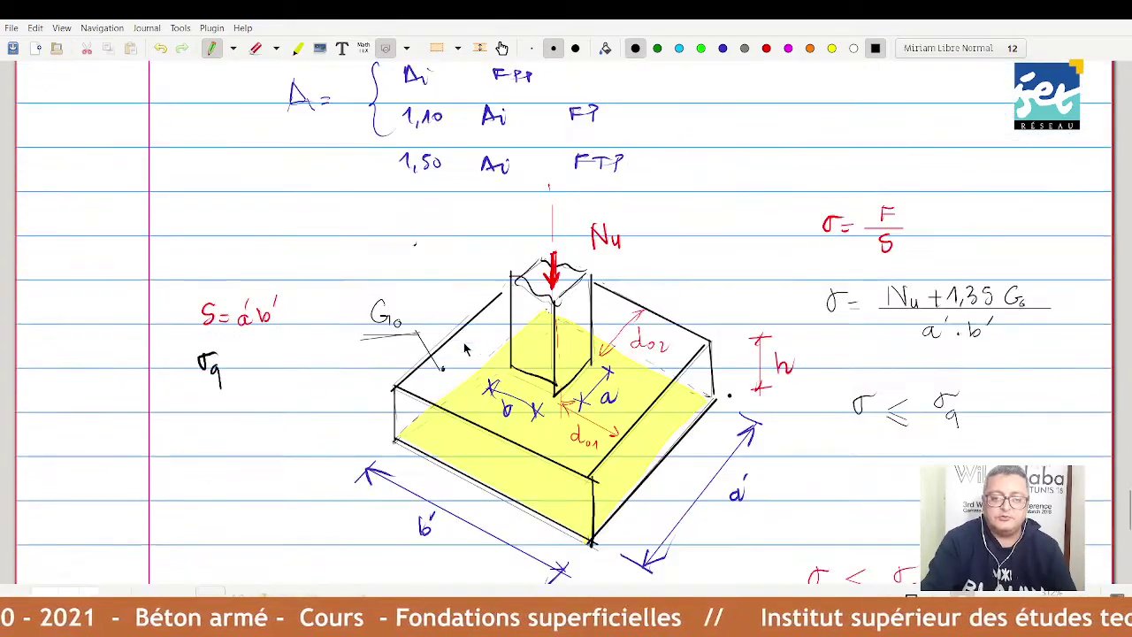
scroll(466, 349, "down", 3)
scroll(466, 349, "down", 4)
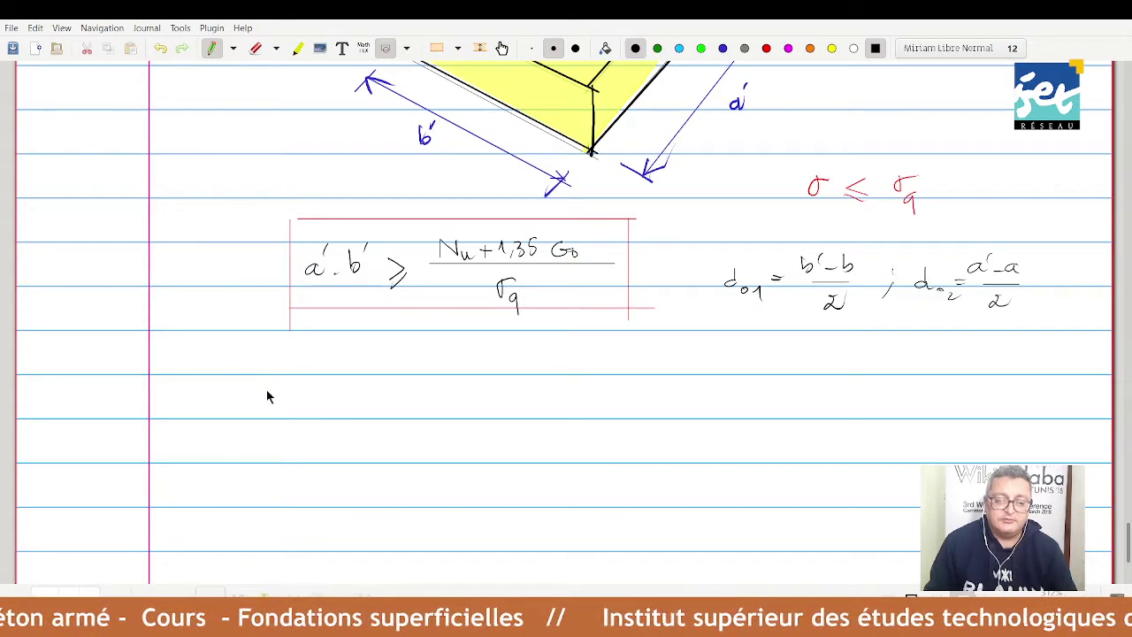
Write a/b = a'/b' ⇒ a' = b'·a/b below the boxed condition.
mouse_move(266, 394)
left_mouse_down()
mouse_move(266, 438)
mouse_move(290, 410)
left_mouse_up()
mouse_move(280, 415)
left_mouse_down()
mouse_move(318, 409)
mouse_move(317, 396)
left_mouse_up()
mouse_move(300, 416)
left_mouse_down()
mouse_move(322, 416)
mouse_move(311, 451)
mouse_move(319, 435)
left_mouse_up()
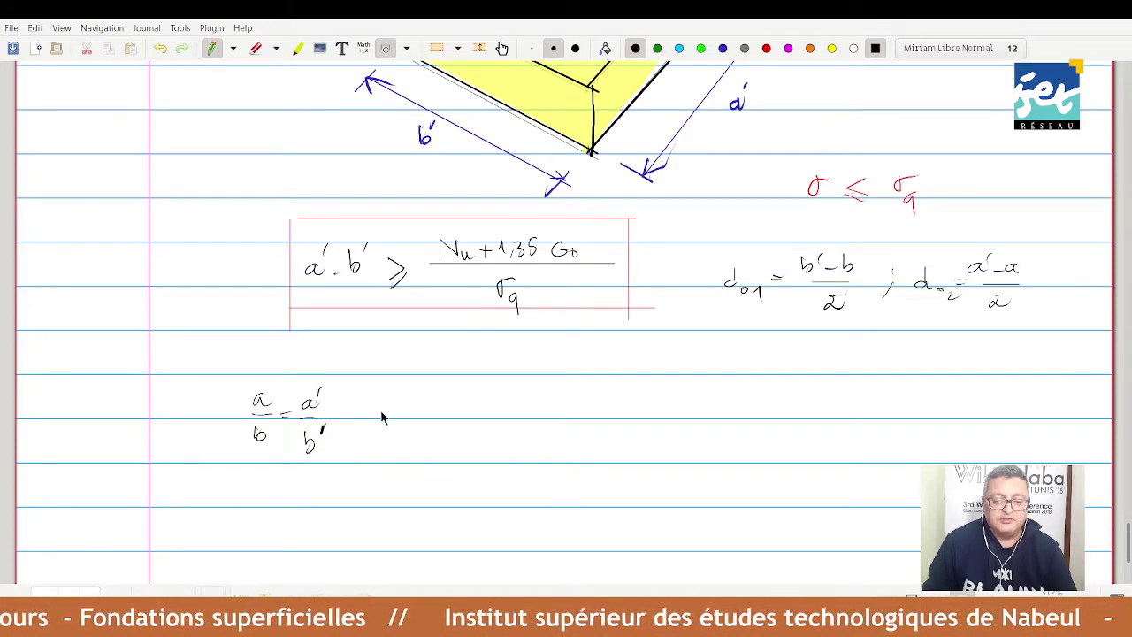
left_click_drag(365, 409, 381, 409)
left_click_drag(365, 416, 379, 419)
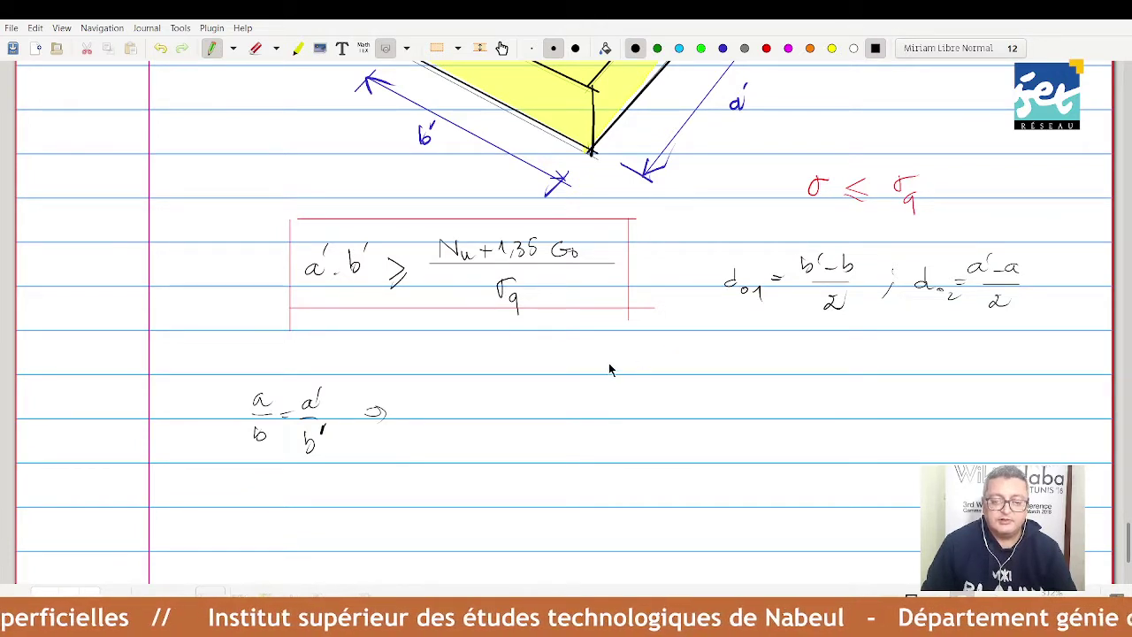
left_click_drag(435, 409, 461, 408)
mouse_move(451, 413)
left_mouse_down()
mouse_move(486, 415)
mouse_move(496, 404)
mouse_move(536, 413)
mouse_move(523, 436)
left_mouse_up()
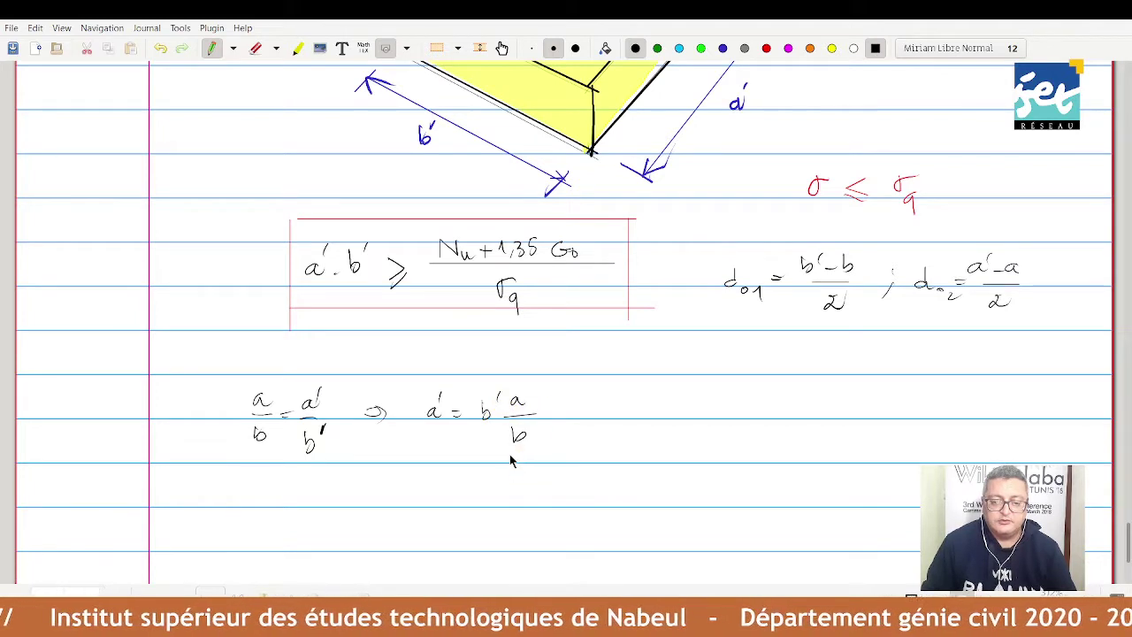
Circle a', link it to the box, and write the depth bounds d01/2 < d < 2d02.
left_click_drag(432, 382, 318, 285)
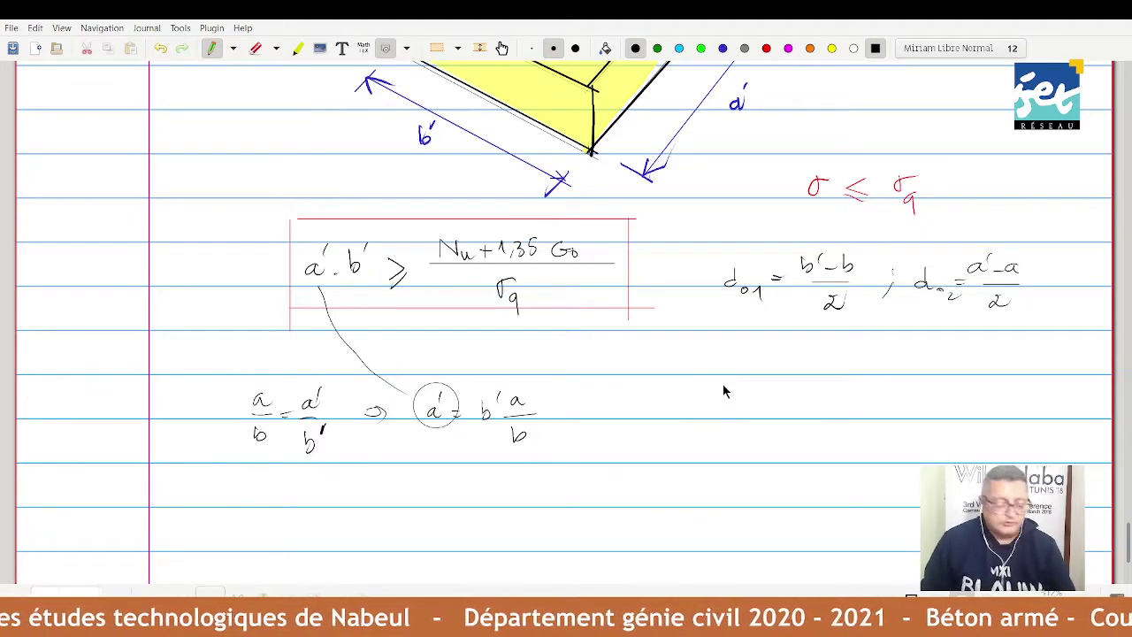
mouse_move(711, 387)
left_mouse_down()
mouse_move(753, 409)
mouse_move(727, 420)
mouse_move(737, 434)
left_mouse_up()
mouse_move(802, 400)
left_mouse_down()
mouse_move(800, 412)
mouse_move(851, 394)
mouse_move(908, 415)
mouse_move(948, 400)
mouse_move(924, 405)
mouse_move(941, 391)
mouse_move(971, 417)
left_mouse_up()
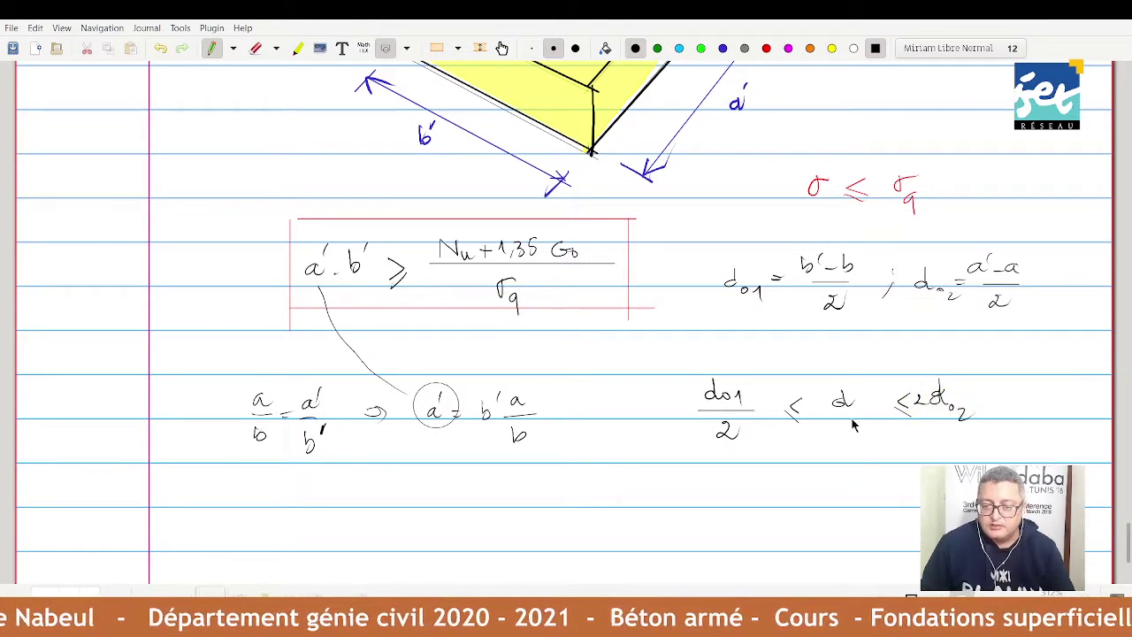
Box the d inequality with d circled, and add a boxed h = d + 5cm.
mouse_move(685, 357)
left_mouse_down()
mouse_move(979, 357)
mouse_move(980, 436)
mouse_move(661, 460)
mouse_move(694, 469)
left_mouse_up()
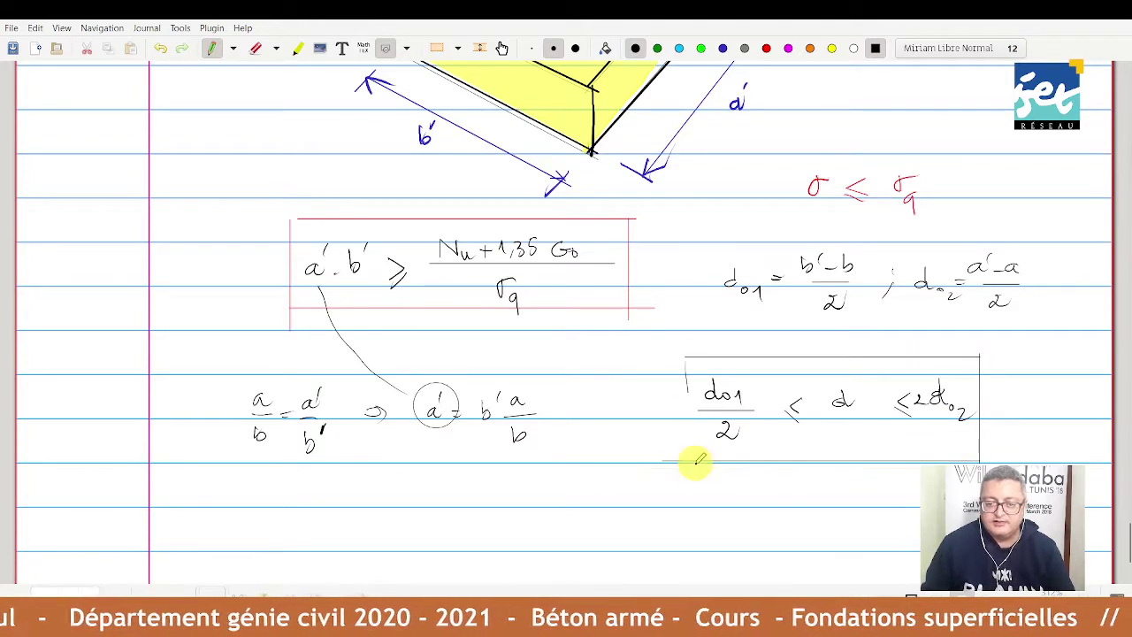
left_click_drag(849, 378, 855, 382)
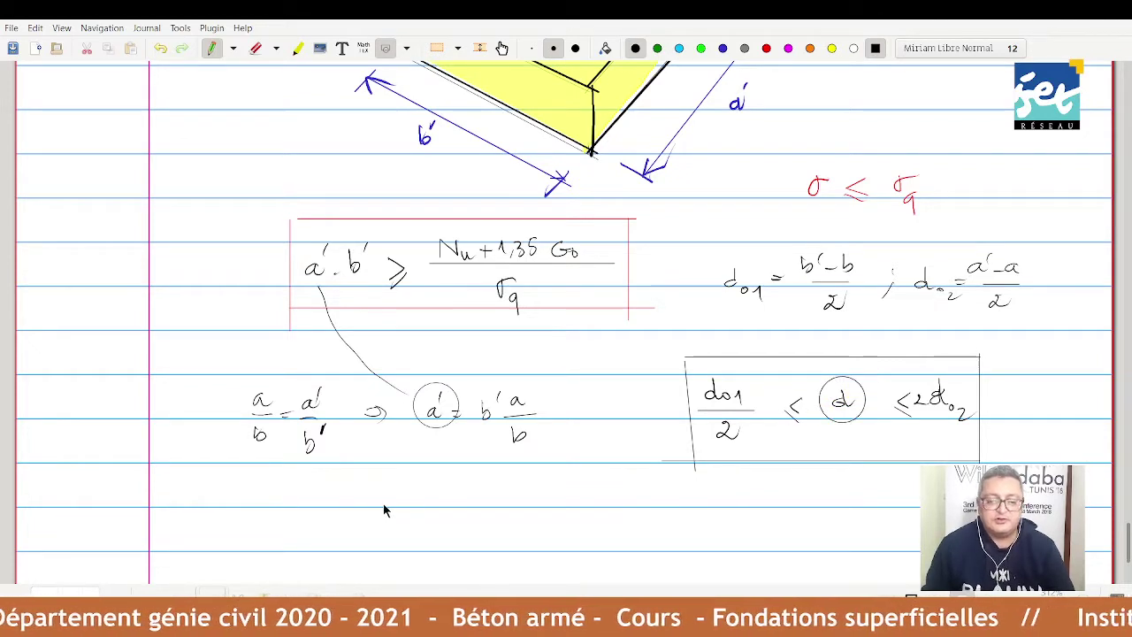
mouse_move(375, 482)
left_mouse_down()
mouse_move(391, 502)
mouse_move(445, 487)
mouse_move(465, 497)
left_mouse_up()
mouse_move(459, 491)
left_mouse_down()
mouse_move(459, 503)
mouse_move(525, 500)
left_mouse_up()
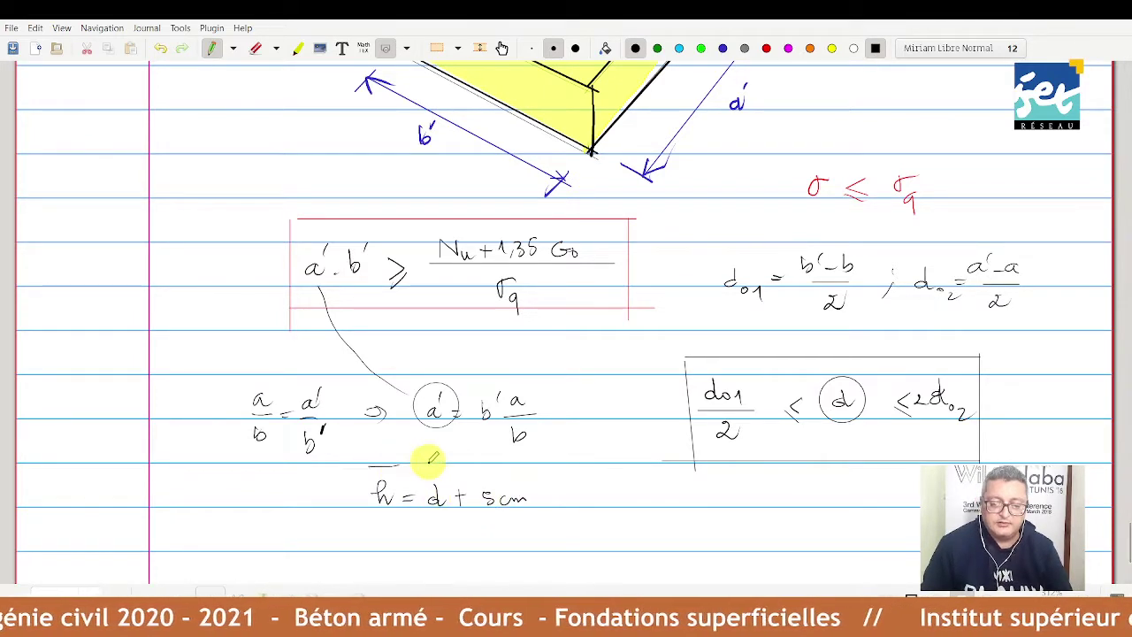
left_click_drag(543, 533, 538, 482)
mouse_move(360, 475)
left_mouse_down()
mouse_move(362, 530)
mouse_move(515, 521)
left_mouse_up()
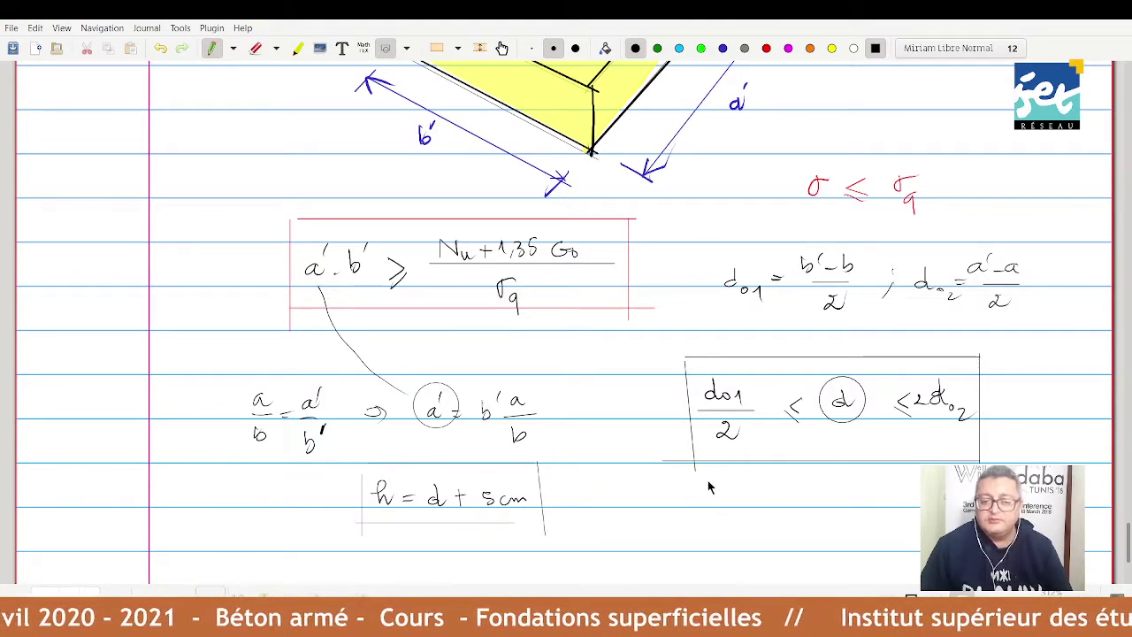
Write a'×b'×h ⇒ G0 beside the height formula and box σ ≤ σq.
left_click(646, 499)
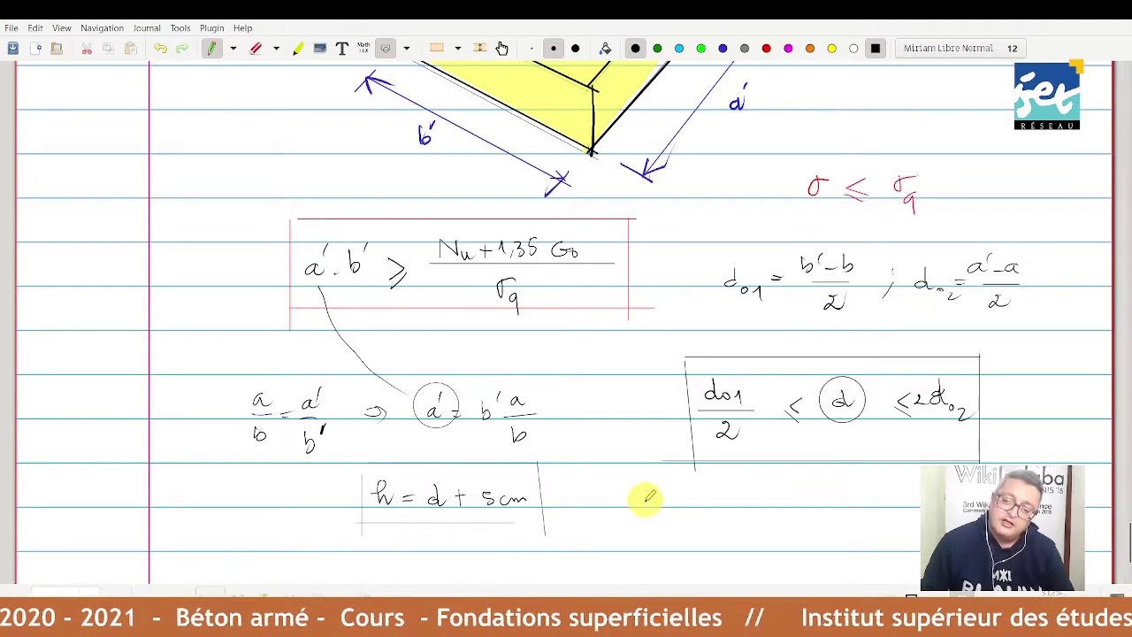
mouse_move(646, 499)
left_mouse_down()
mouse_move(656, 484)
mouse_move(680, 508)
mouse_move(704, 506)
mouse_move(714, 489)
mouse_move(733, 507)
mouse_move(721, 507)
mouse_move(885, 498)
left_mouse_up()
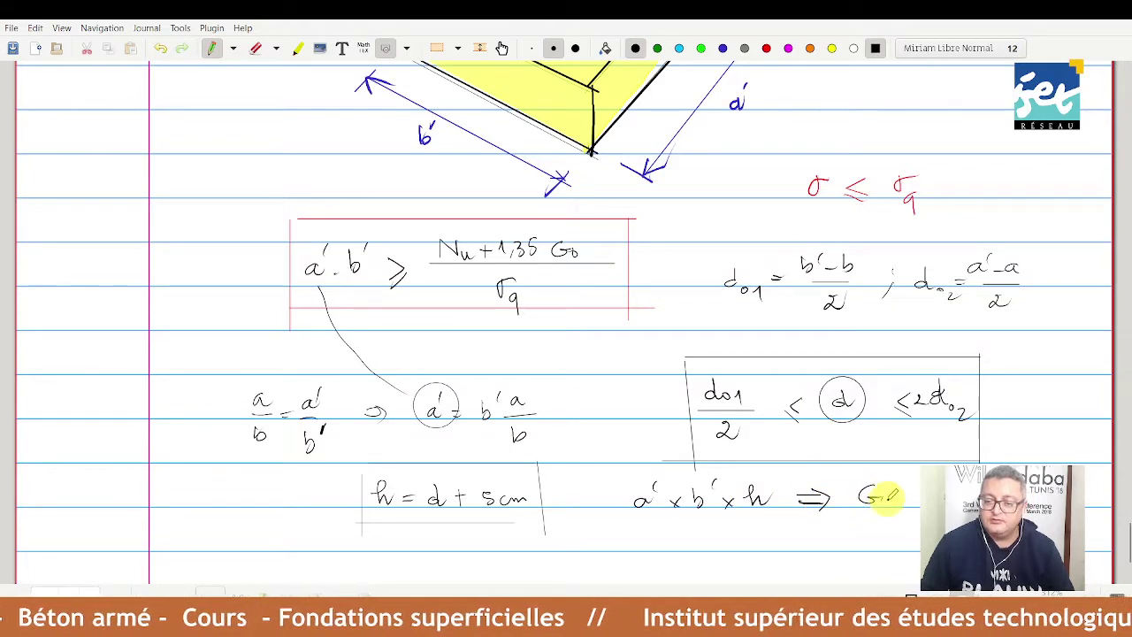
mouse_move(783, 156)
left_mouse_down()
mouse_move(936, 157)
mouse_move(936, 217)
left_mouse_up()
mouse_move(789, 161)
left_mouse_down()
mouse_move(798, 228)
mouse_move(940, 215)
left_mouse_up()
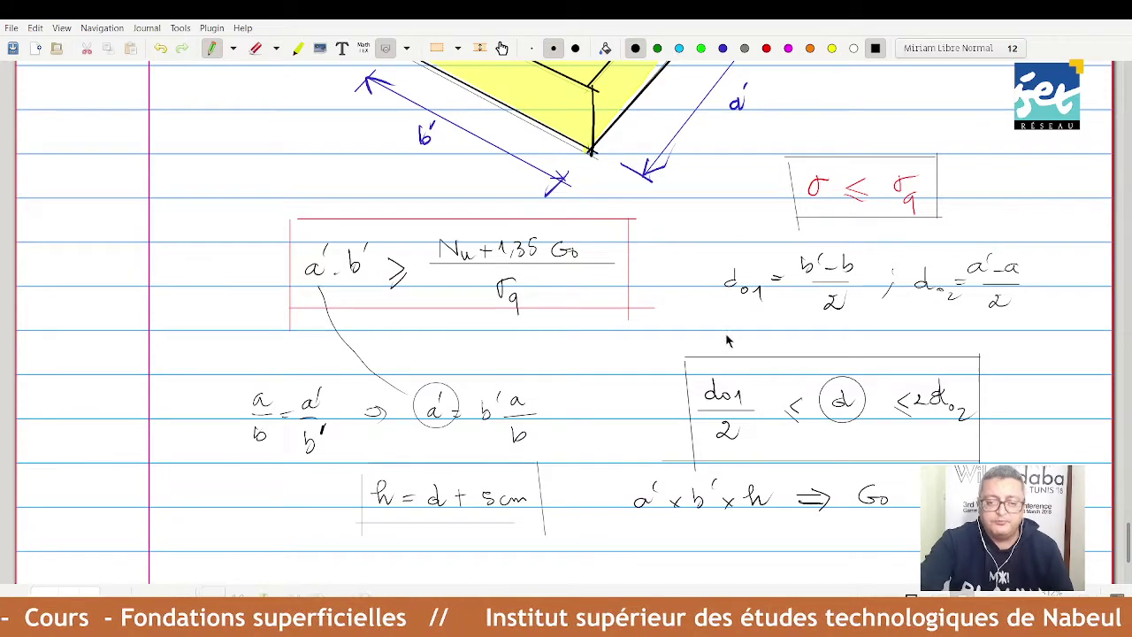
scroll(587, 411, "down", 3)
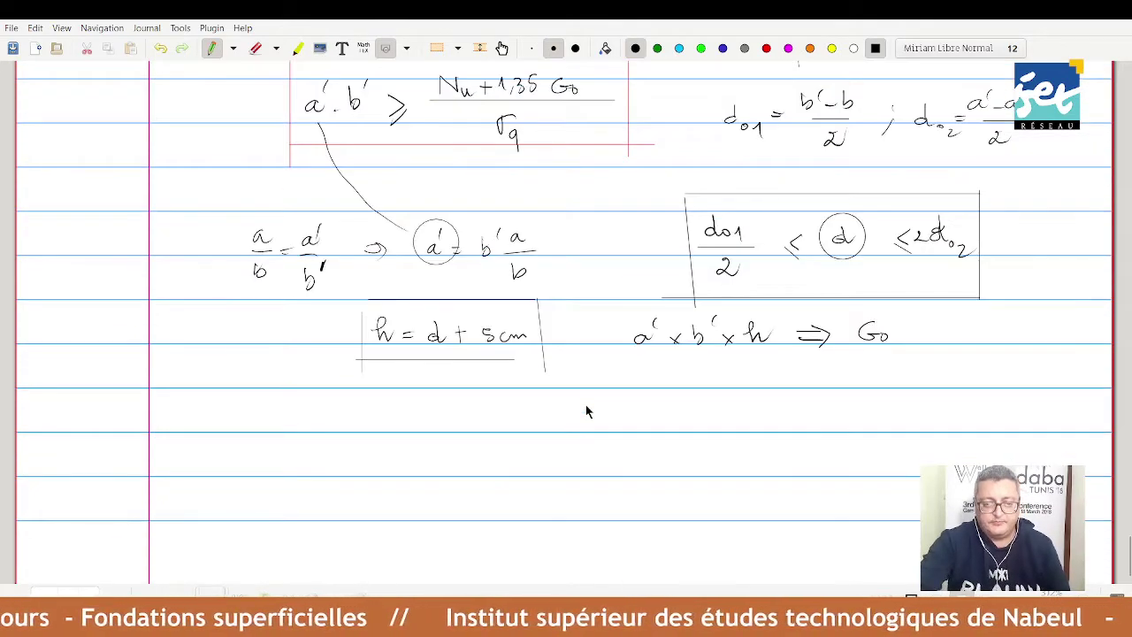
scroll(586, 411, "up", 7)
scroll(586, 411, "up", 5)
scroll(586, 411, "up", 2)
scroll(586, 412, "up", 2)
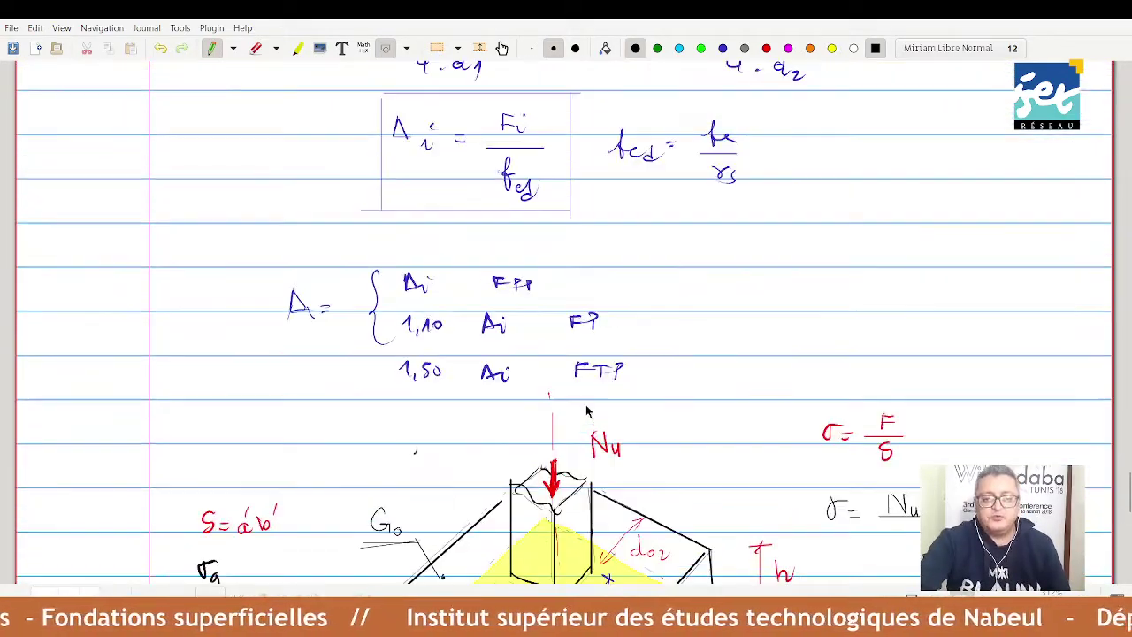
scroll(586, 411, "down", 3)
scroll(586, 411, "down", 2)
scroll(586, 411, "down", 1)
scroll(587, 411, "down", 2)
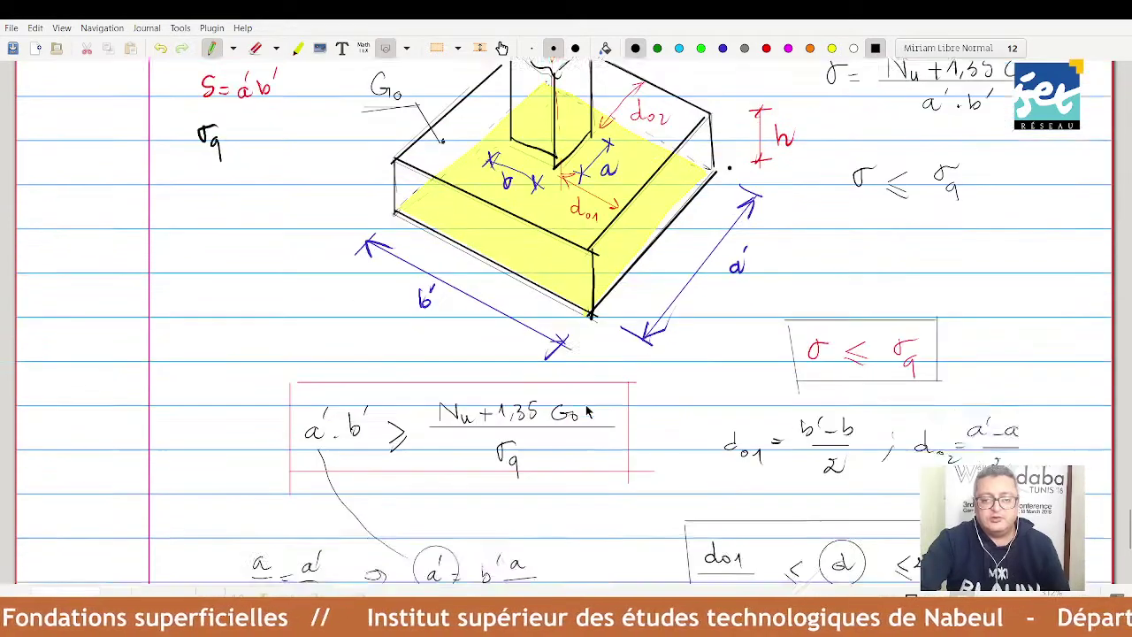
scroll(587, 412, "up", 1)
scroll(586, 411, "up", 4)
scroll(587, 411, "down", 1)
scroll(587, 411, "down", 5)
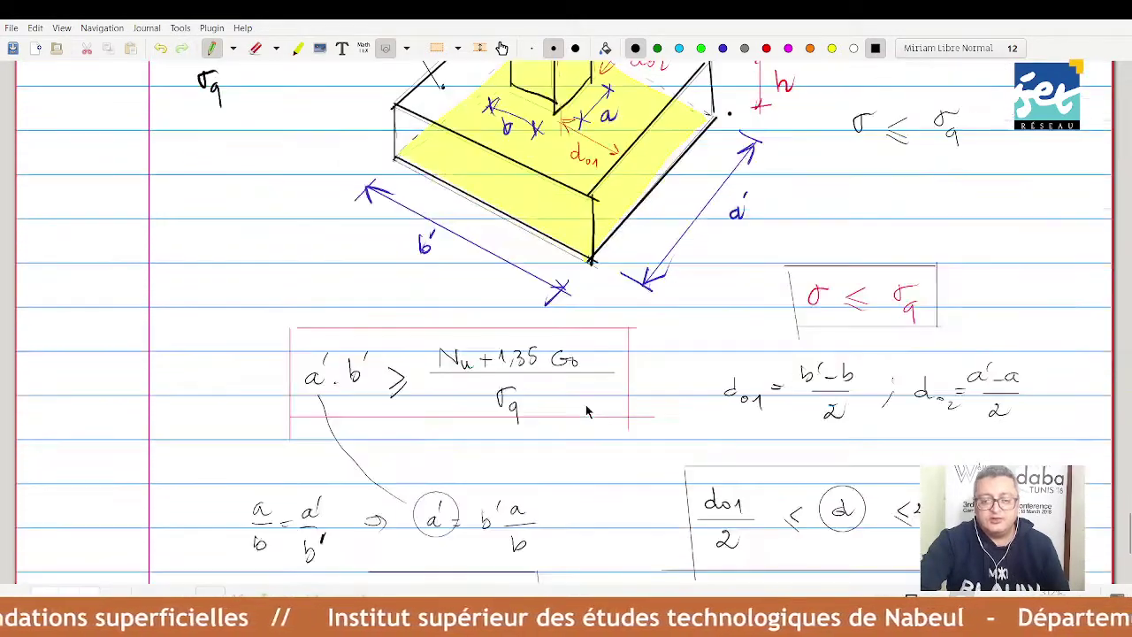
scroll(586, 412, "down", 4)
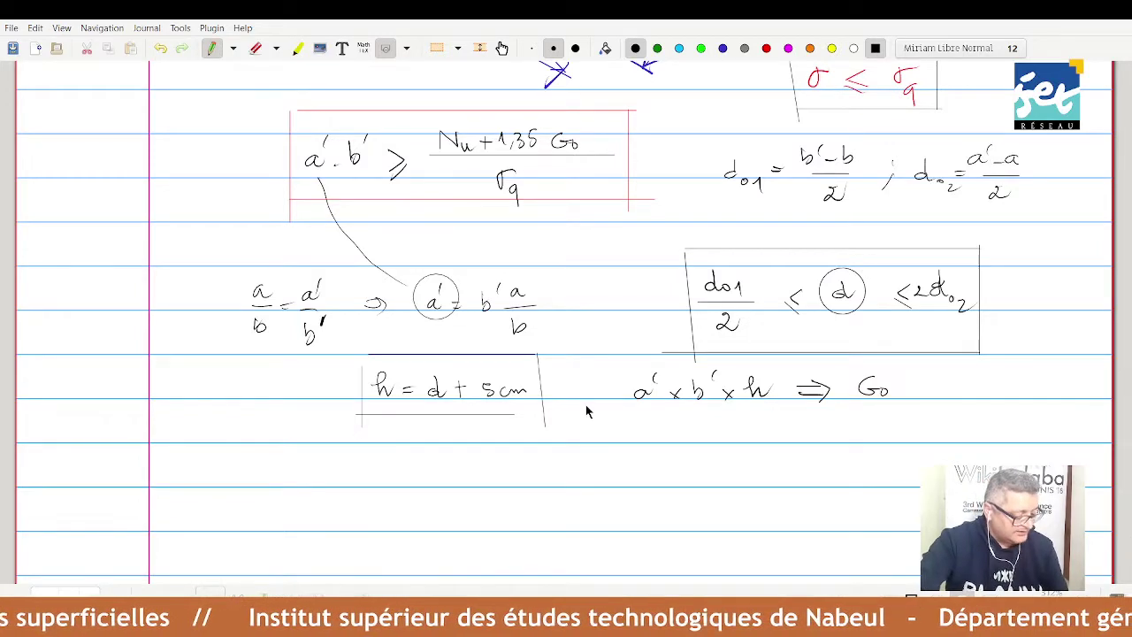
scroll(586, 412, "up", 3)
scroll(586, 412, "up", 1)
scroll(586, 411, "up", 4)
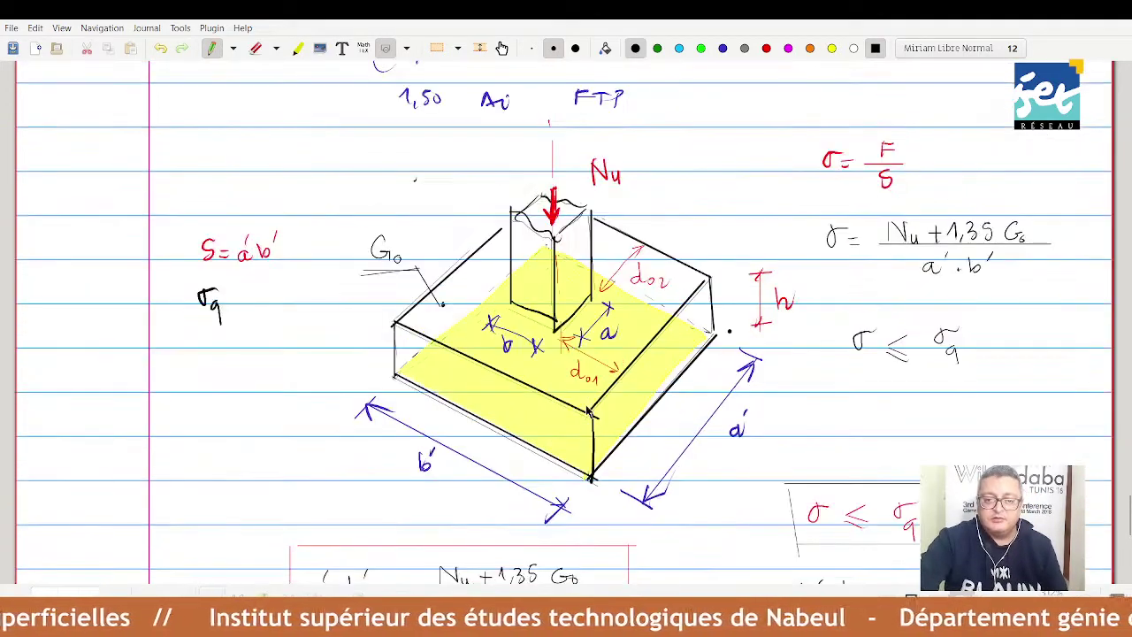
scroll(586, 411, "up", 1)
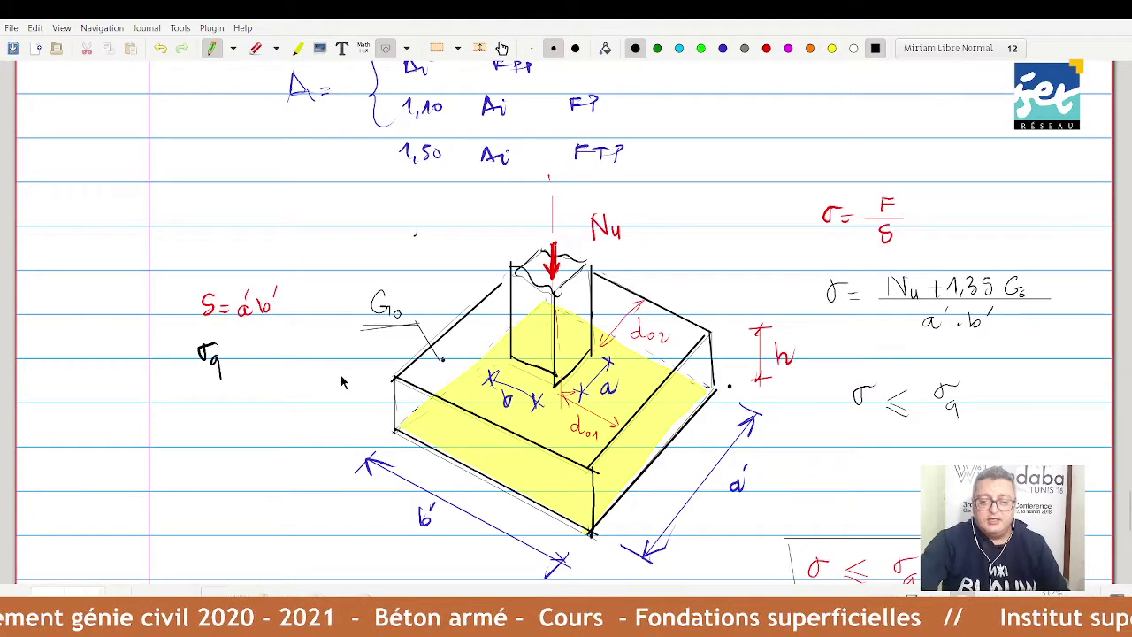
Scroll down past the footing formulas, briefly back up, then down to the empty ruled page.
scroll(341, 382, "down", 1)
scroll(342, 382, "down", 4)
scroll(344, 382, "down", 5)
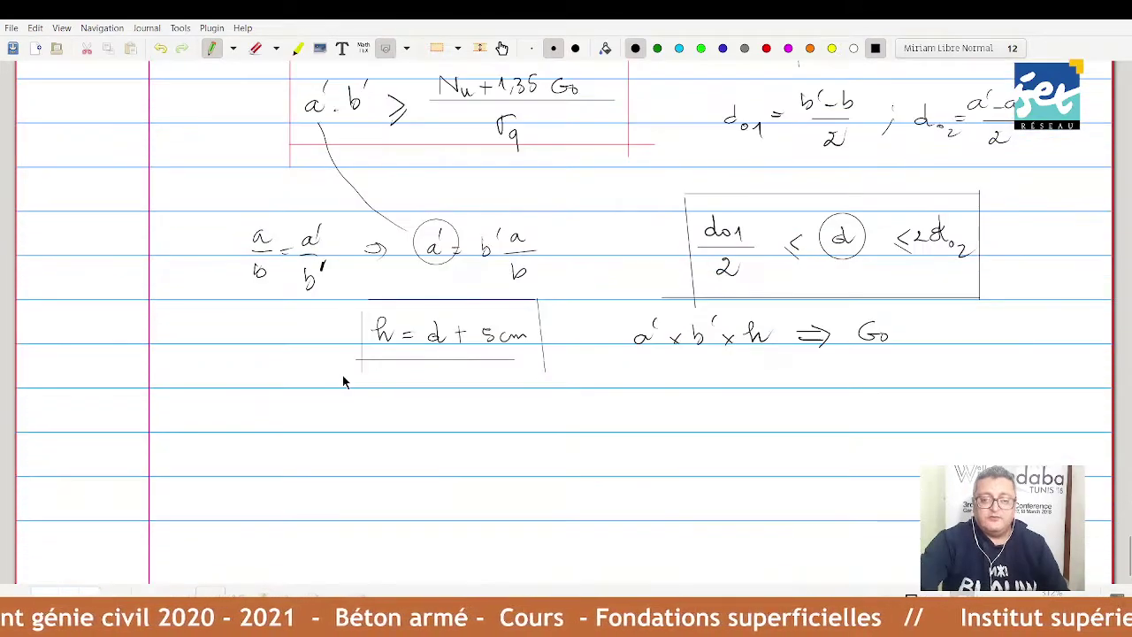
scroll(345, 382, "up", 3)
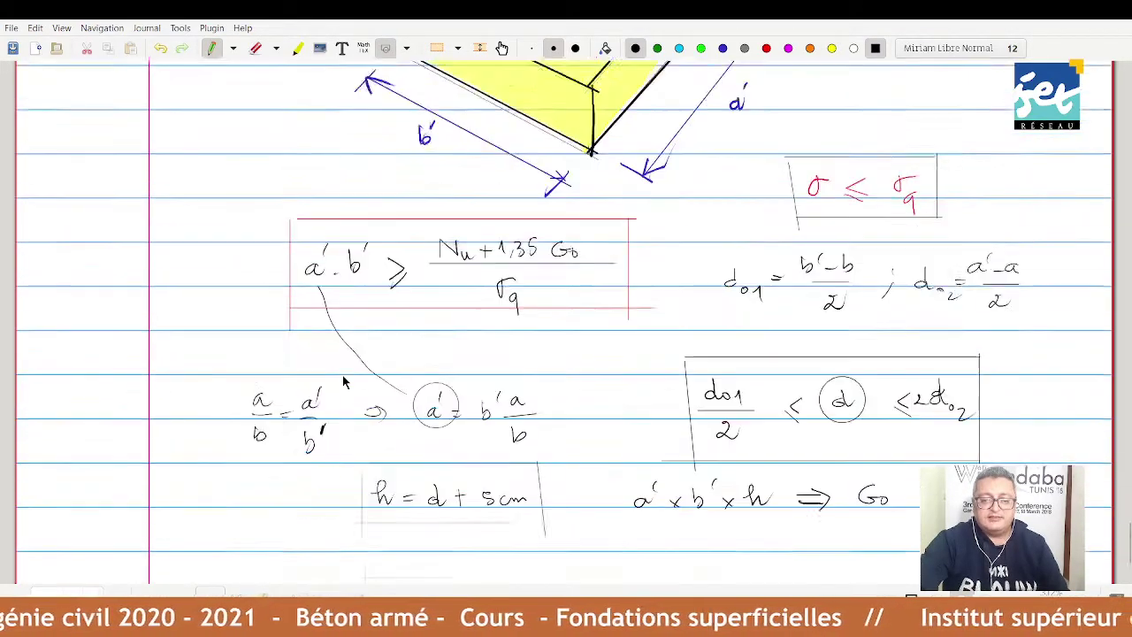
scroll(345, 382, "up", 5)
scroll(345, 382, "up", 2)
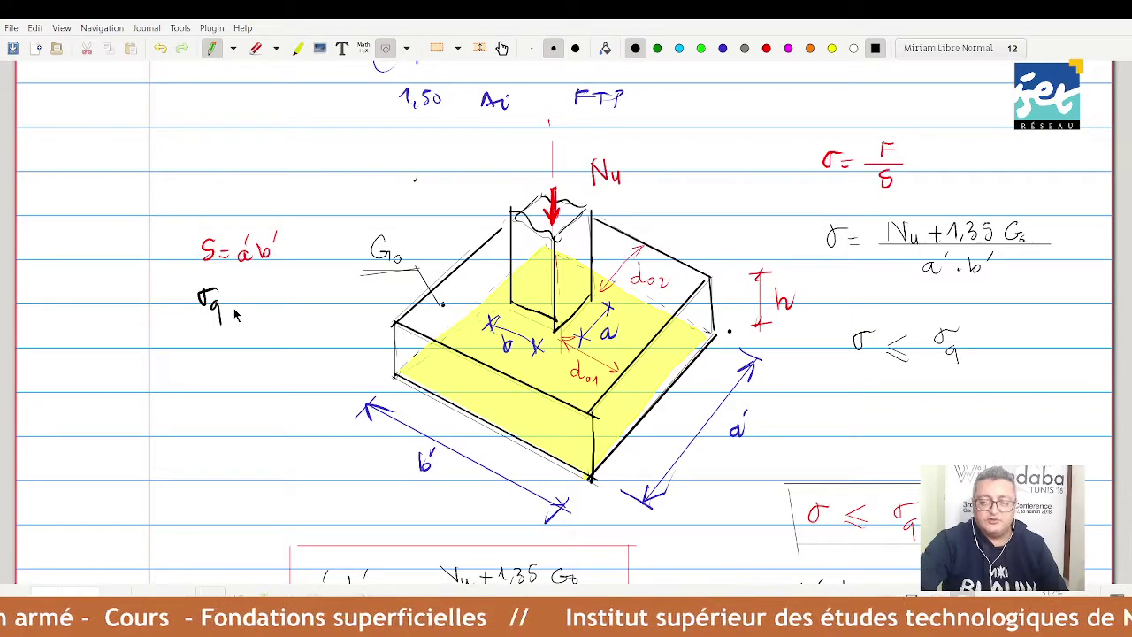
scroll(235, 314, "down", 2)
scroll(234, 314, "down", 5)
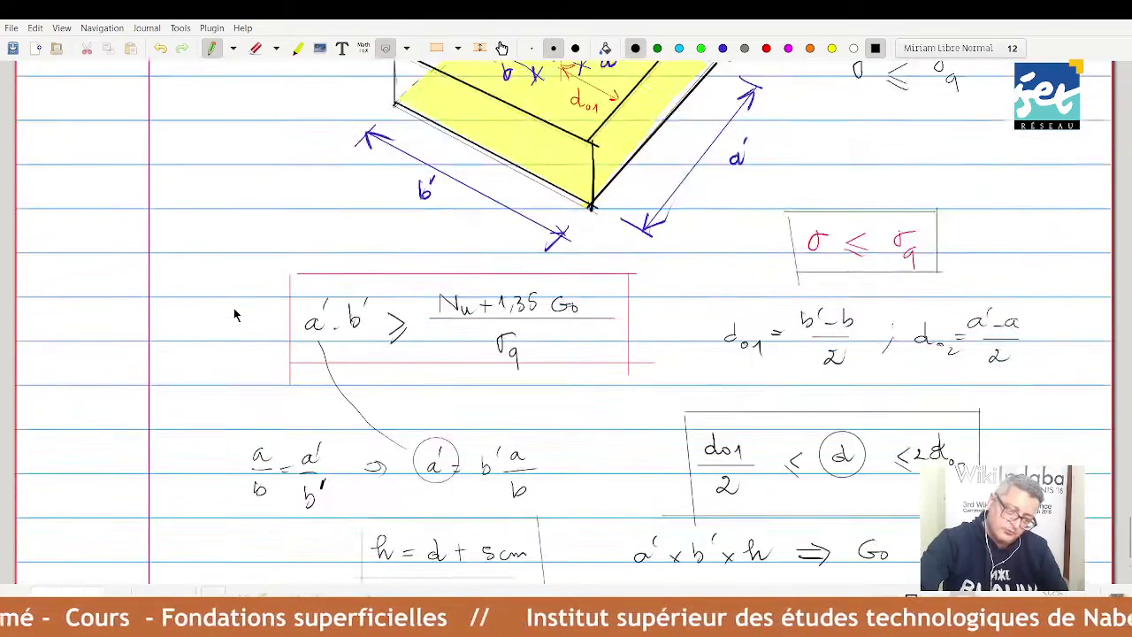
scroll(234, 314, "down", 5)
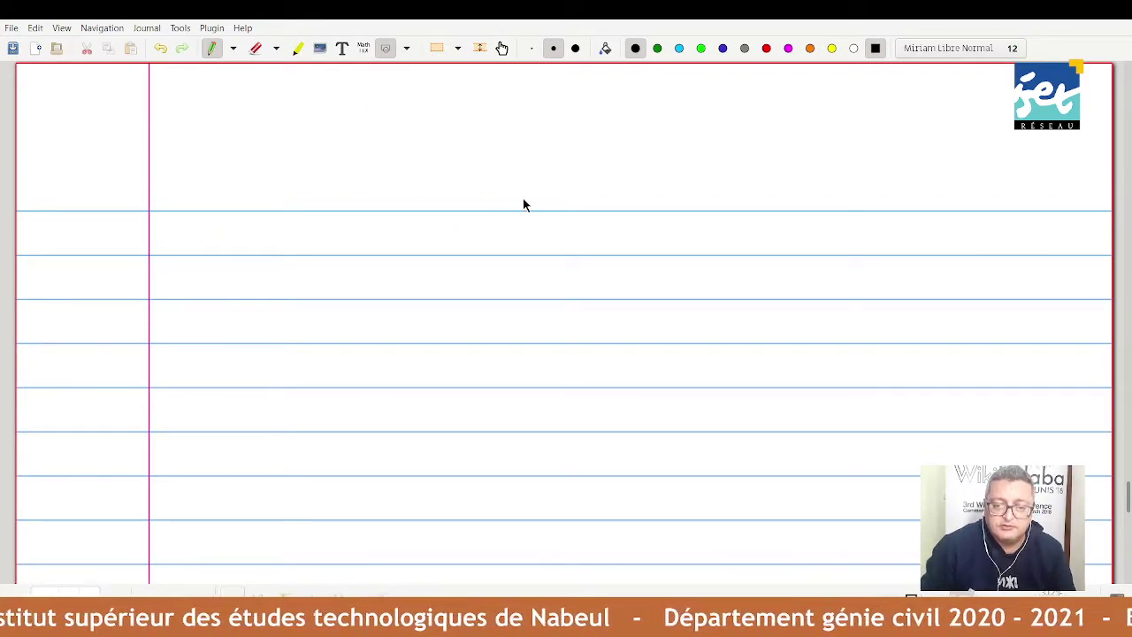
Draw the column stub edges, both sloping top faces and the left side of the footing.
left_click_drag(522, 199, 524, 250)
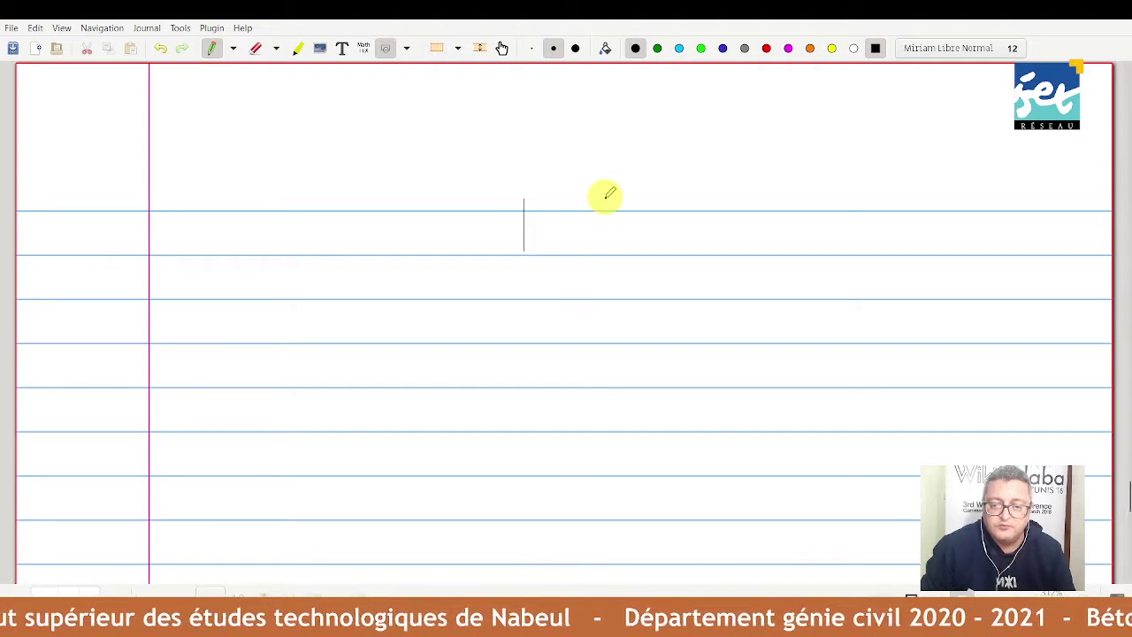
left_click_drag(605, 198, 607, 248)
left_click_drag(522, 250, 336, 324)
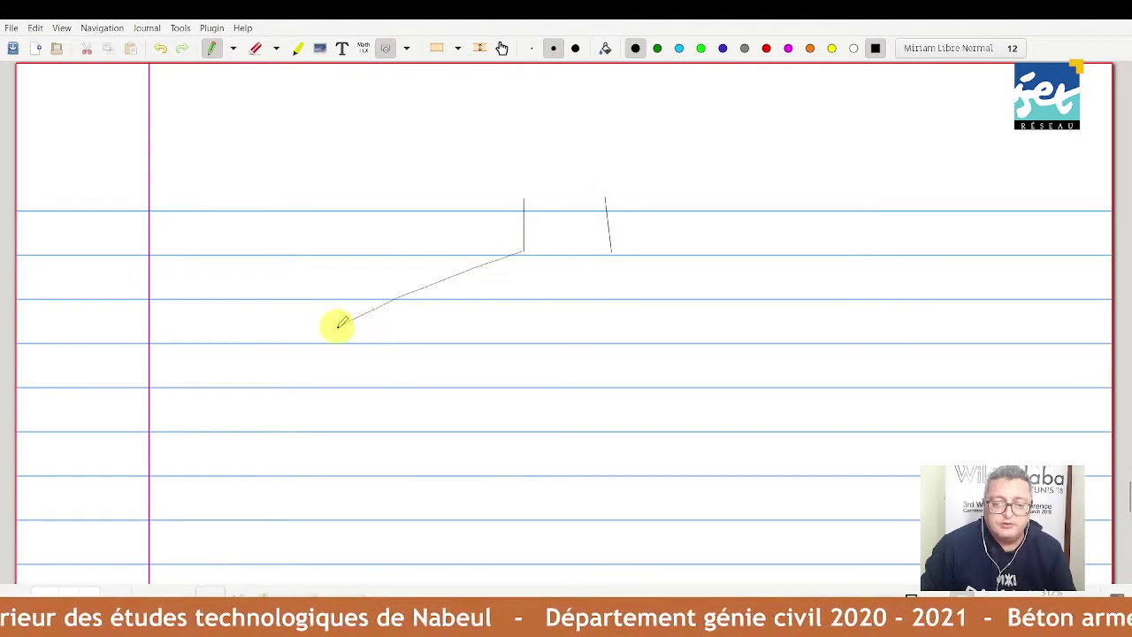
left_click_drag(611, 248, 820, 309)
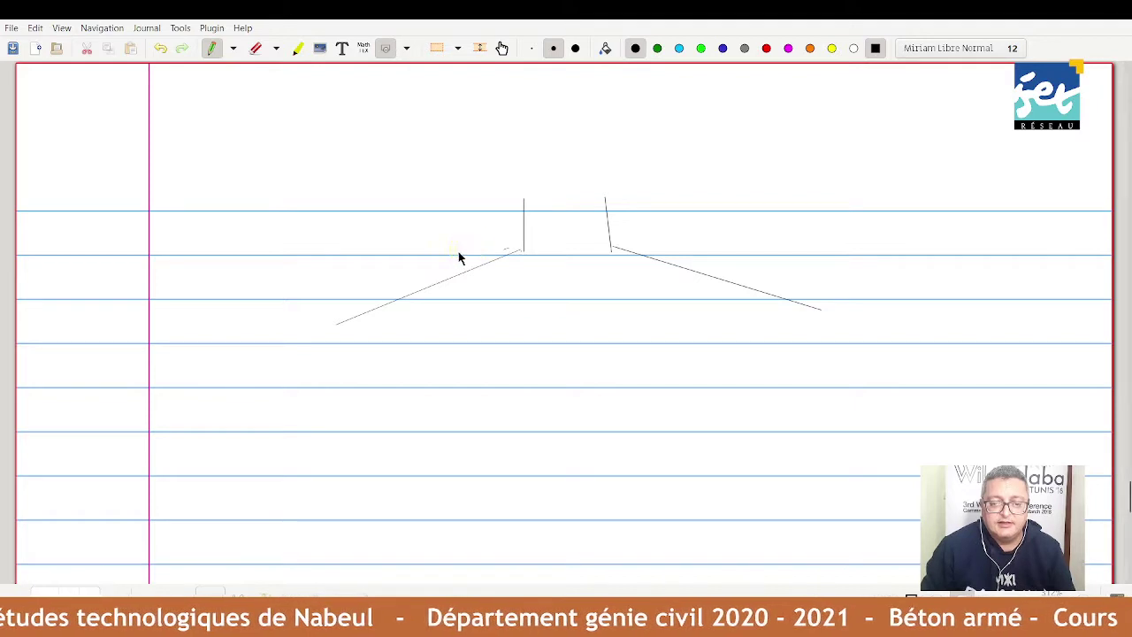
left_click_drag(408, 255, 343, 256)
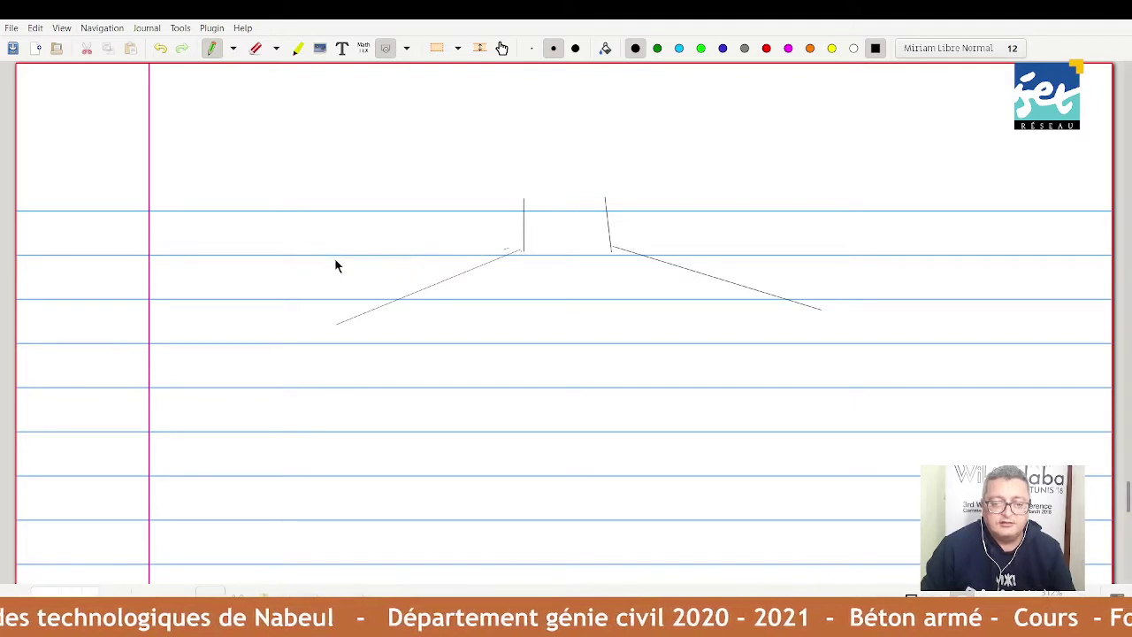
left_click_drag(340, 322, 336, 264)
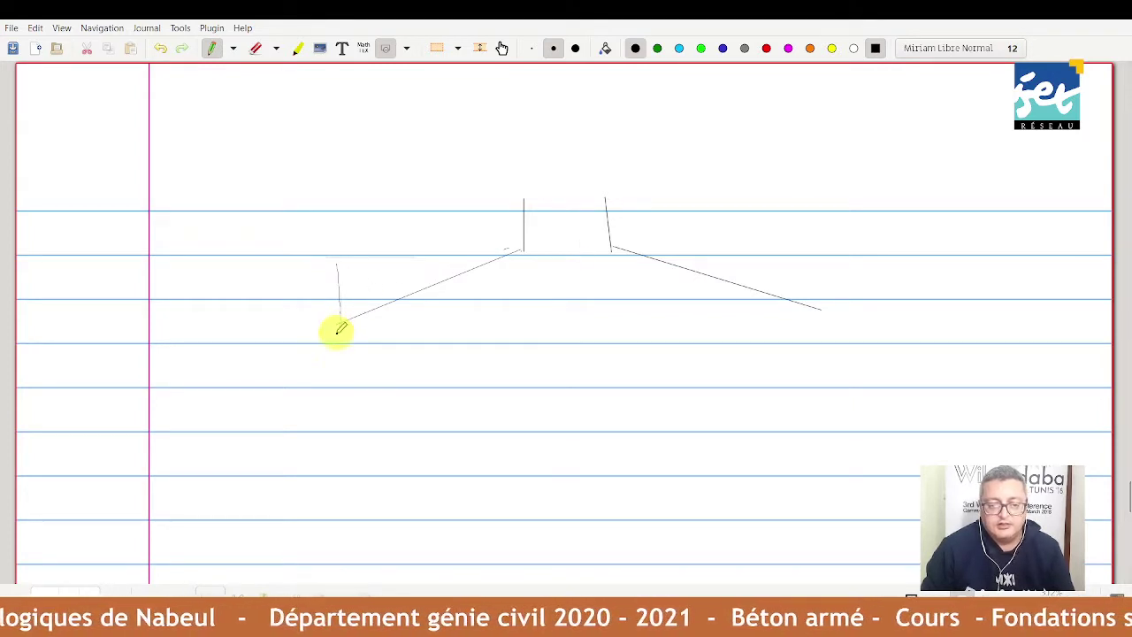
left_click_drag(337, 324, 338, 400)
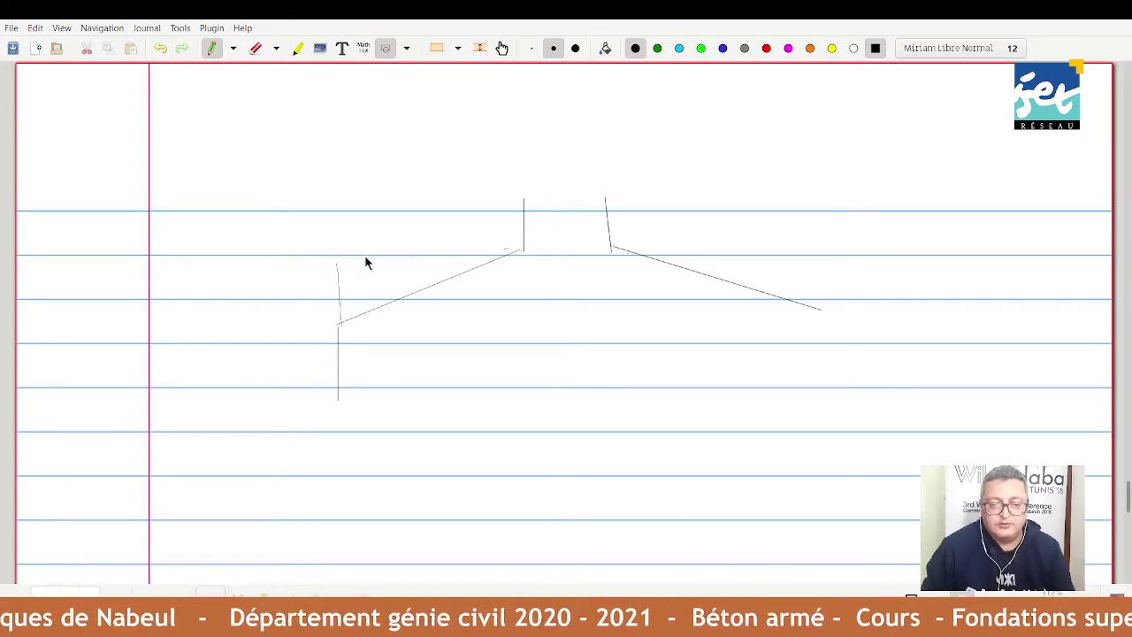
Hatch the soil above the left slope and draw the footing base and right side.
mouse_move(356, 295)
left_mouse_down()
mouse_move(380, 263)
mouse_move(437, 261)
left_mouse_up()
left_click_drag(441, 274, 448, 263)
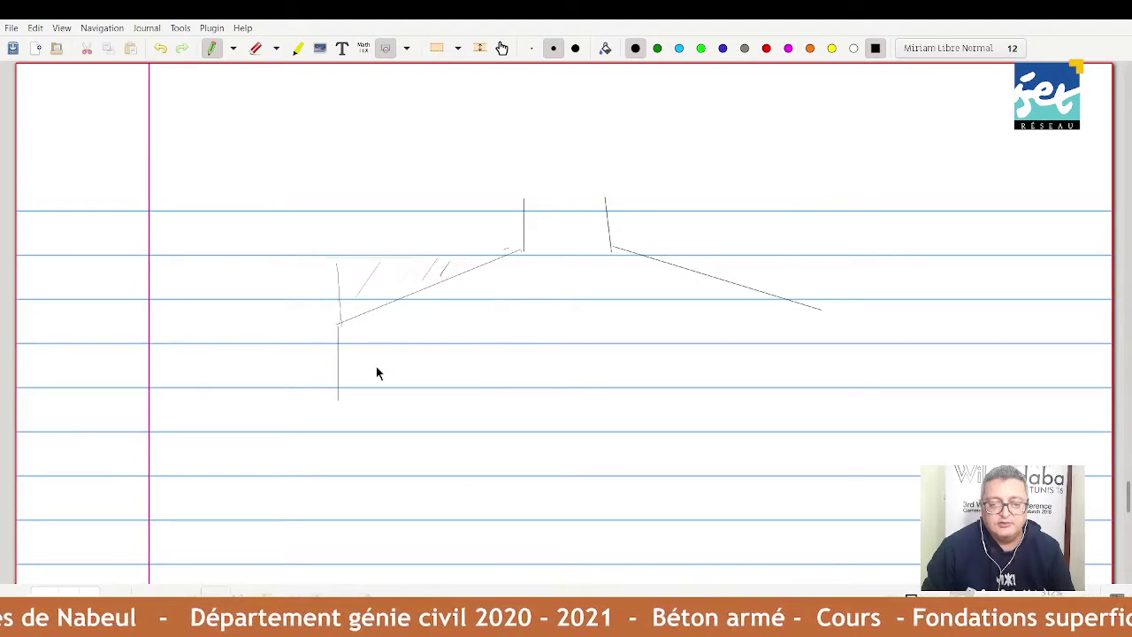
mouse_move(340, 325)
left_mouse_down()
mouse_move(339, 403)
mouse_move(840, 386)
left_mouse_up()
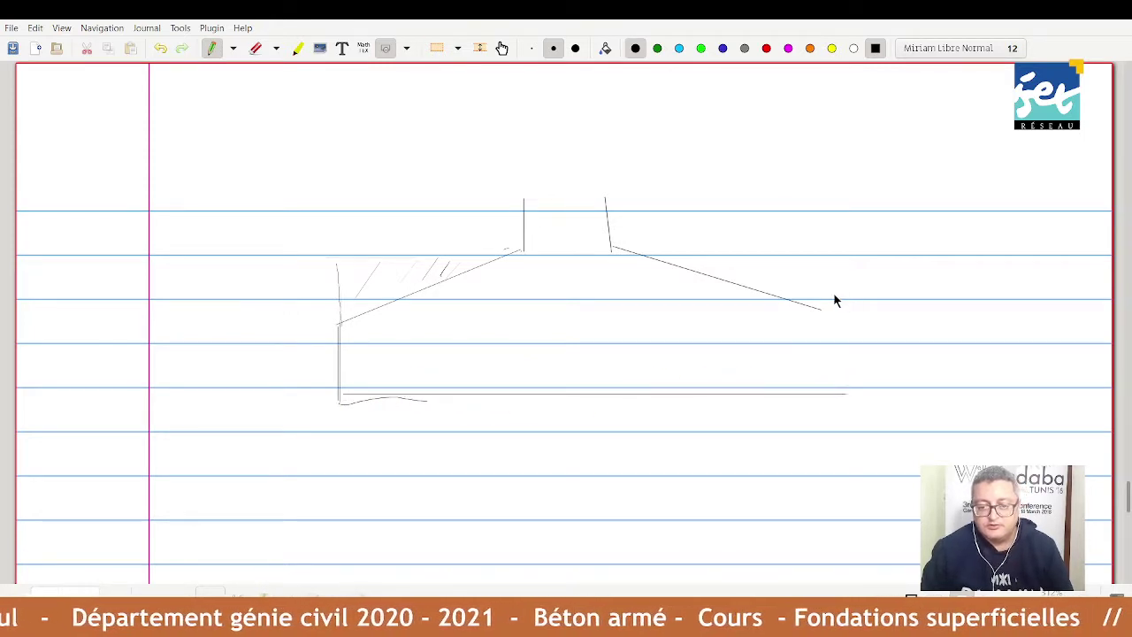
left_click_drag(815, 309, 815, 390)
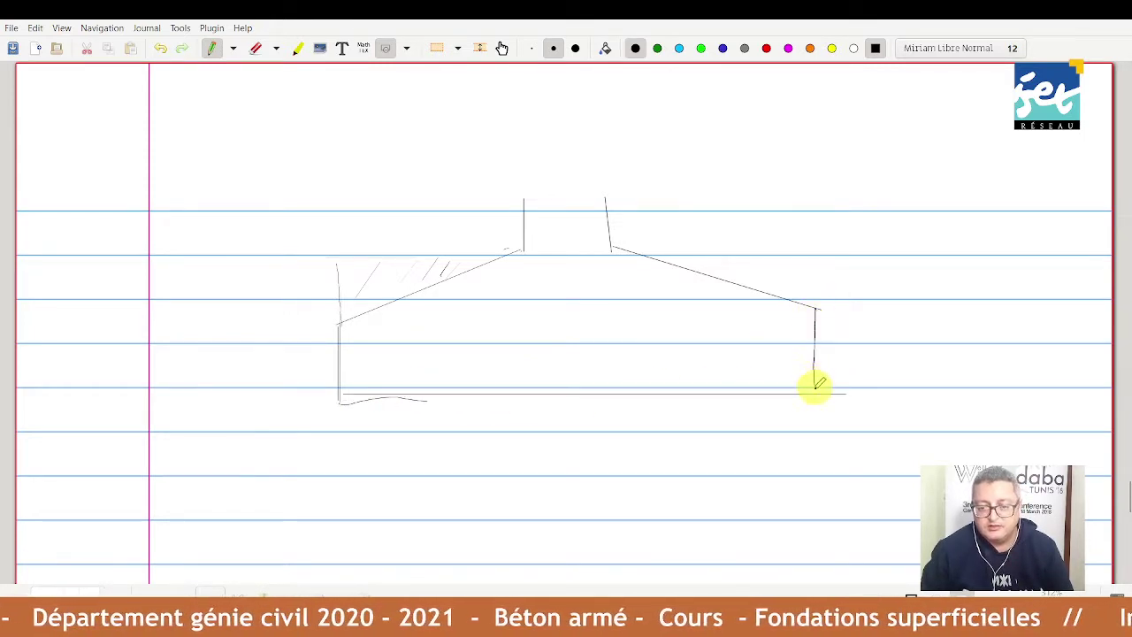
left_click_drag(813, 311, 818, 387)
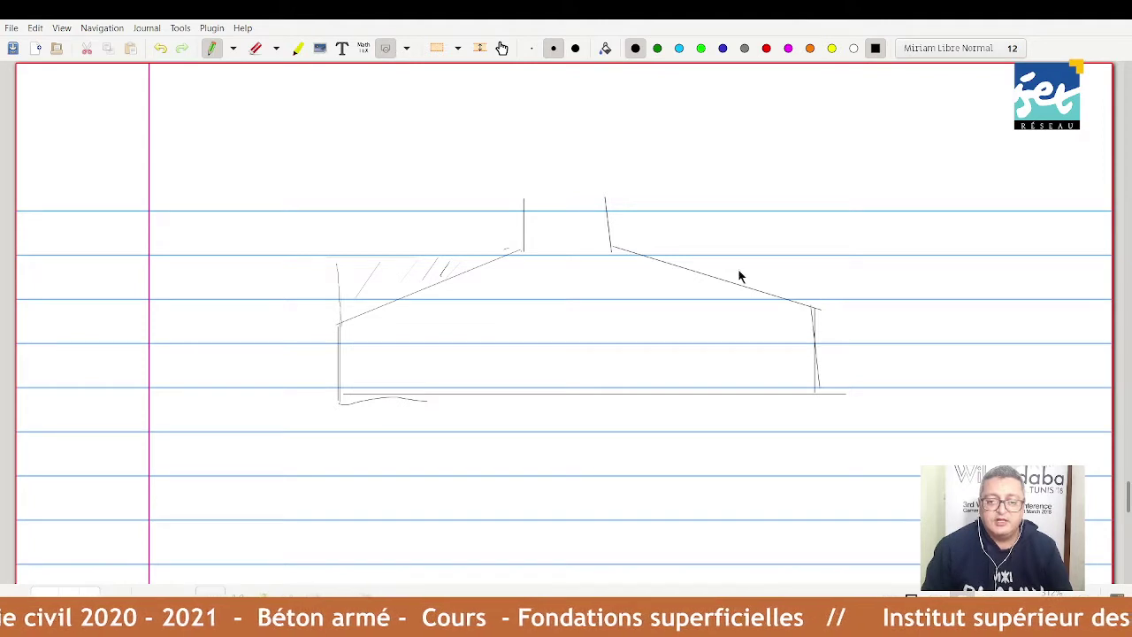
Add a reference line from the column base, a height dimension labelled h, and a column break line.
left_click(610, 248)
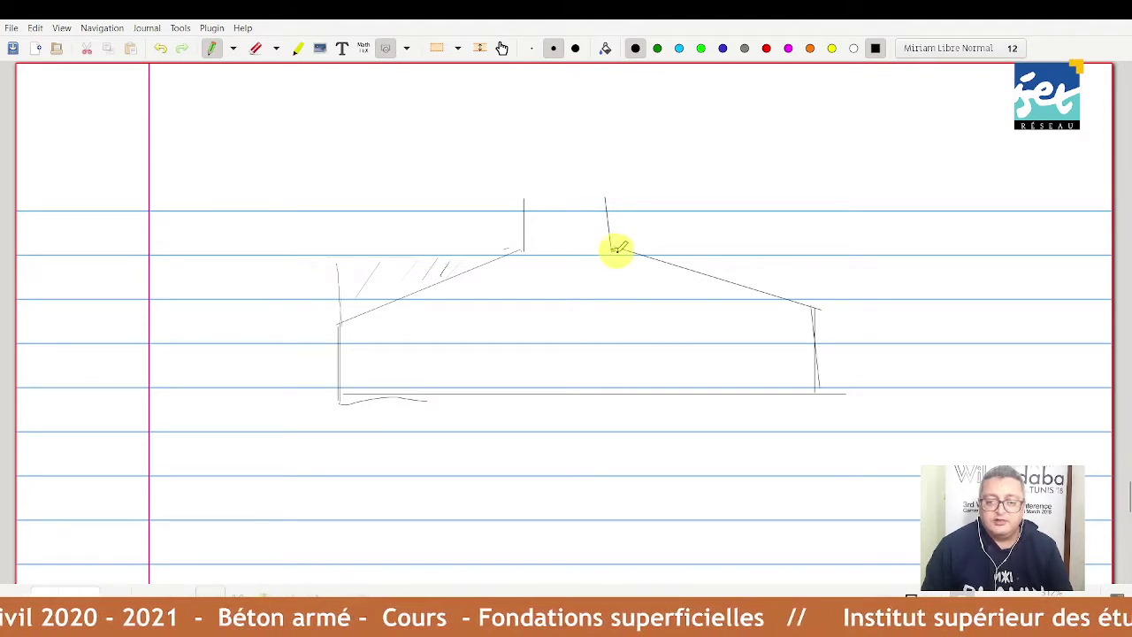
mouse_move(613, 248)
left_mouse_down()
mouse_move(806, 248)
mouse_move(806, 311)
left_mouse_up()
left_click_drag(871, 250, 873, 384)
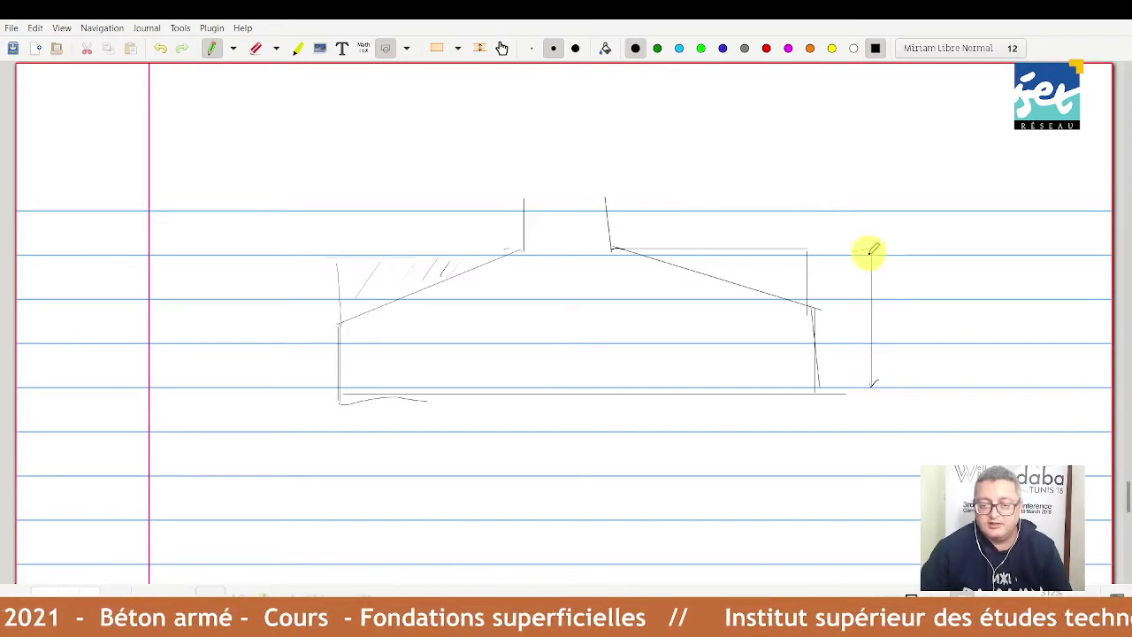
left_click_drag(895, 305, 915, 325)
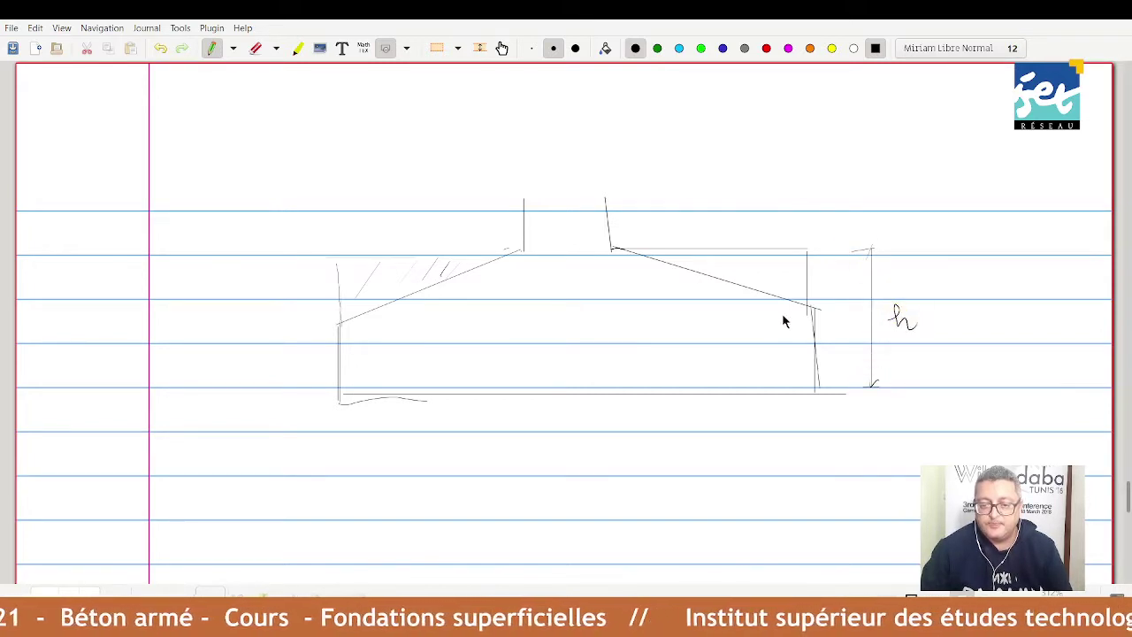
mouse_move(522, 193)
left_mouse_down()
mouse_move(573, 186)
mouse_move(608, 201)
left_mouse_up()
left_click_drag(613, 247, 728, 295)
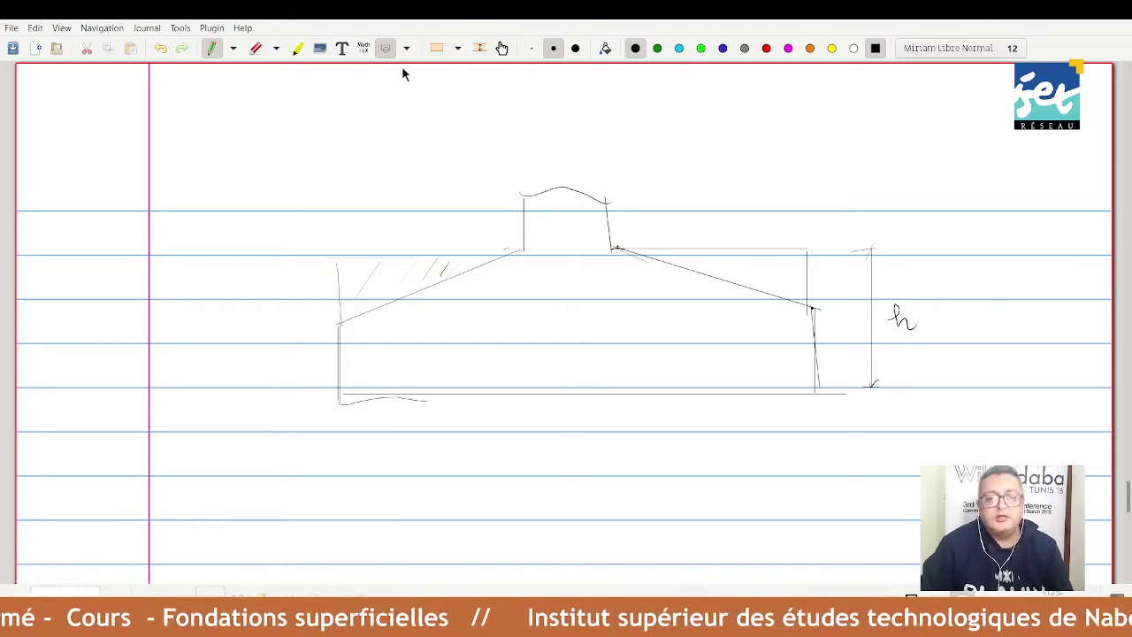
Set up a red pen with shape filling turned on, after trying a thick red highlighter.
left_click(298, 49)
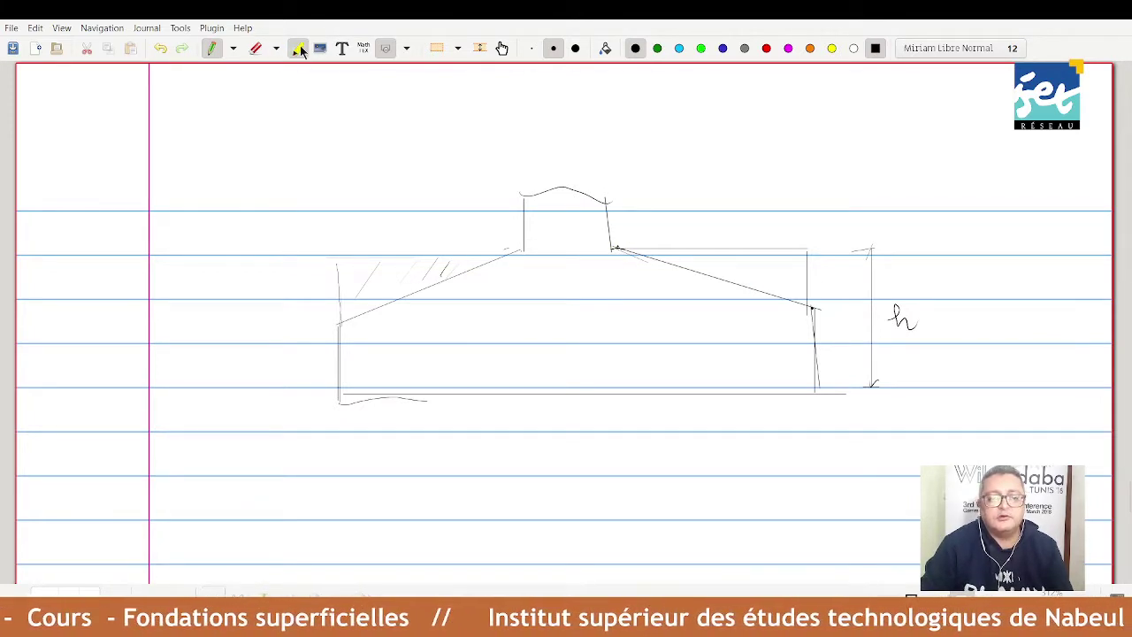
left_click(745, 48)
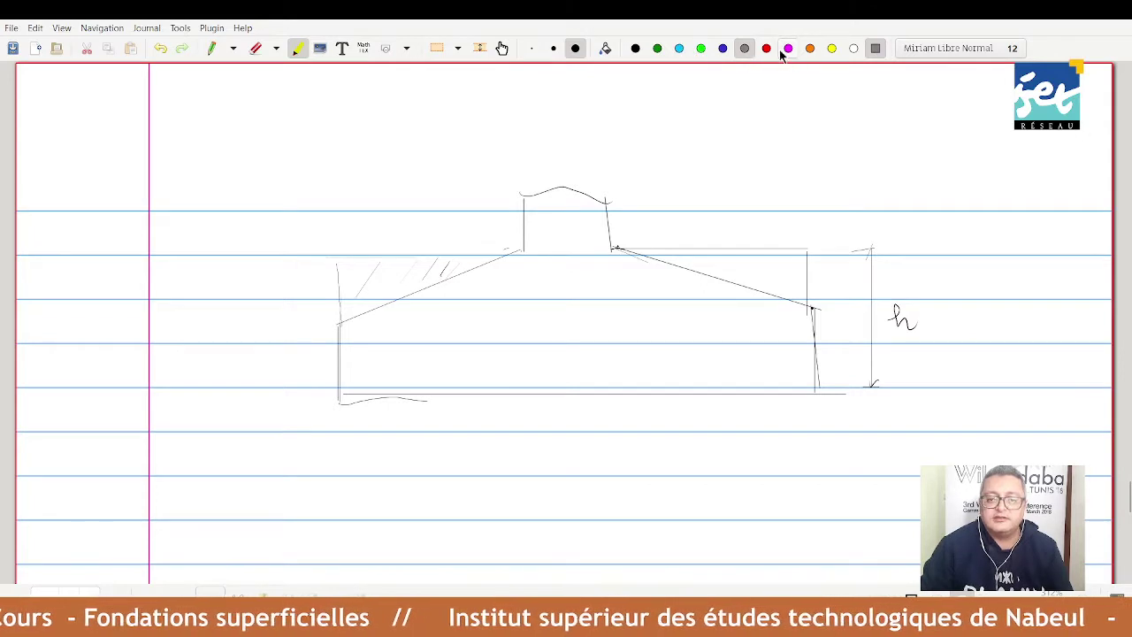
left_click(766, 49)
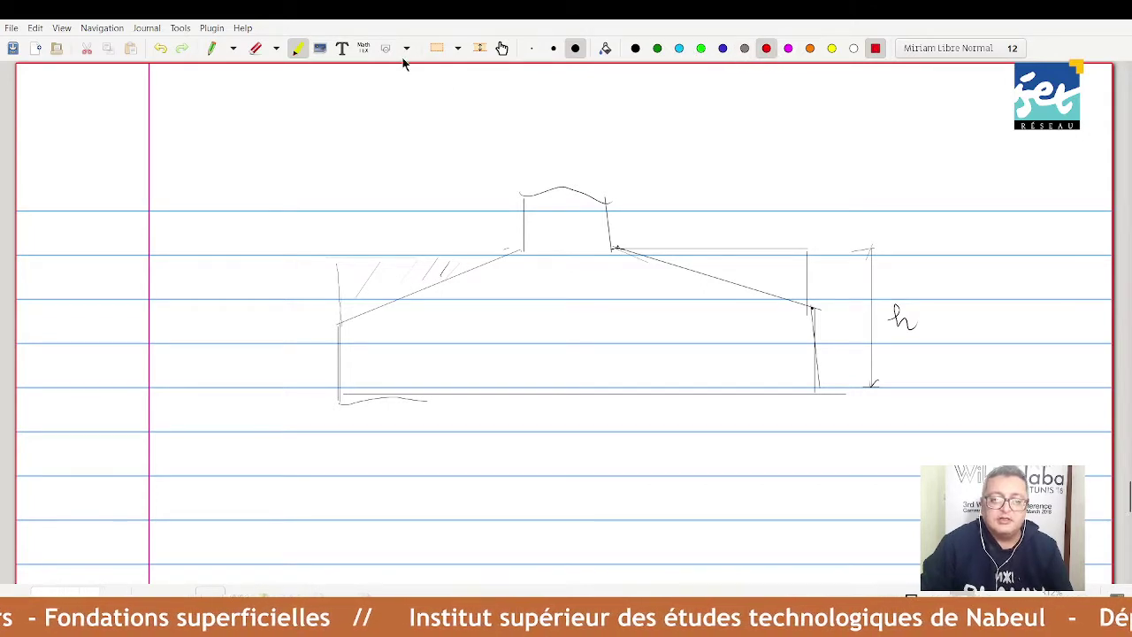
left_click(212, 49)
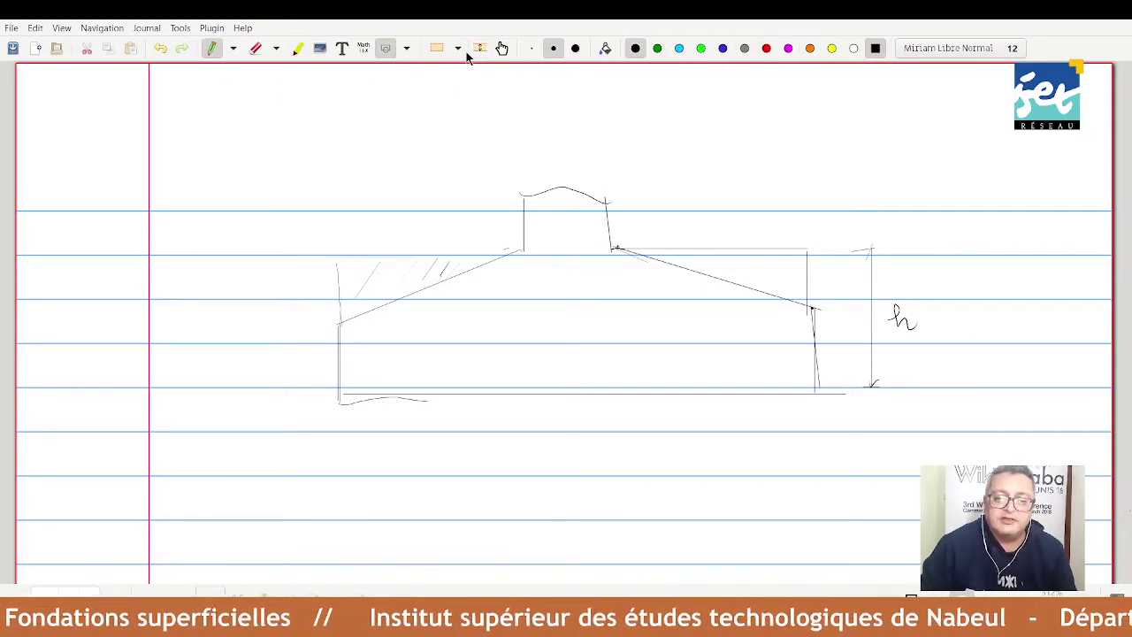
left_click(605, 47)
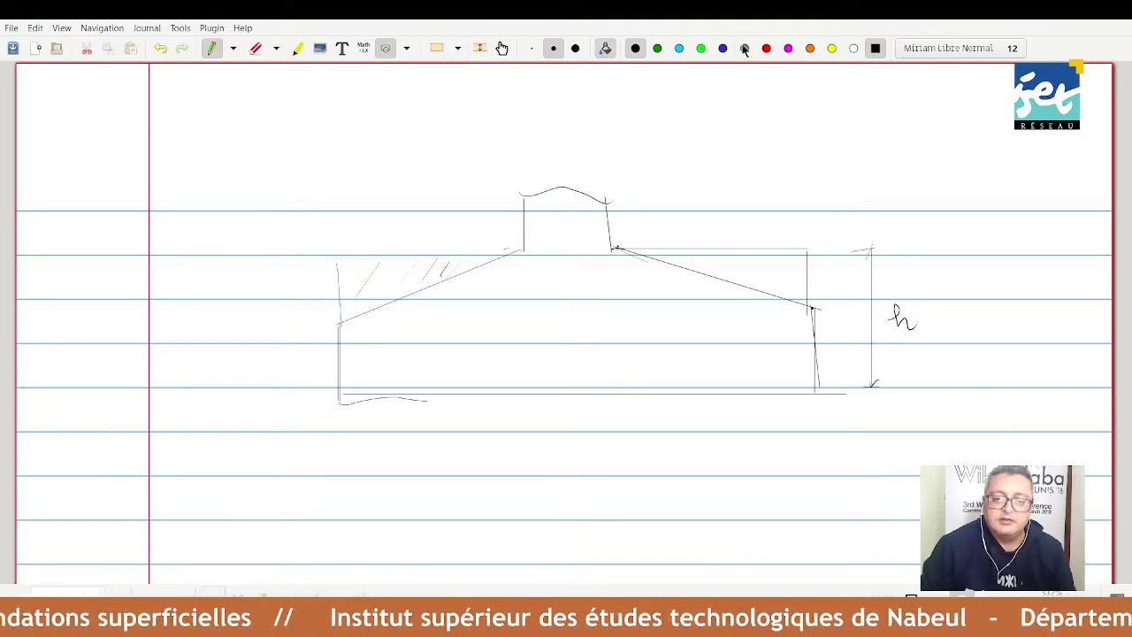
left_click(765, 49)
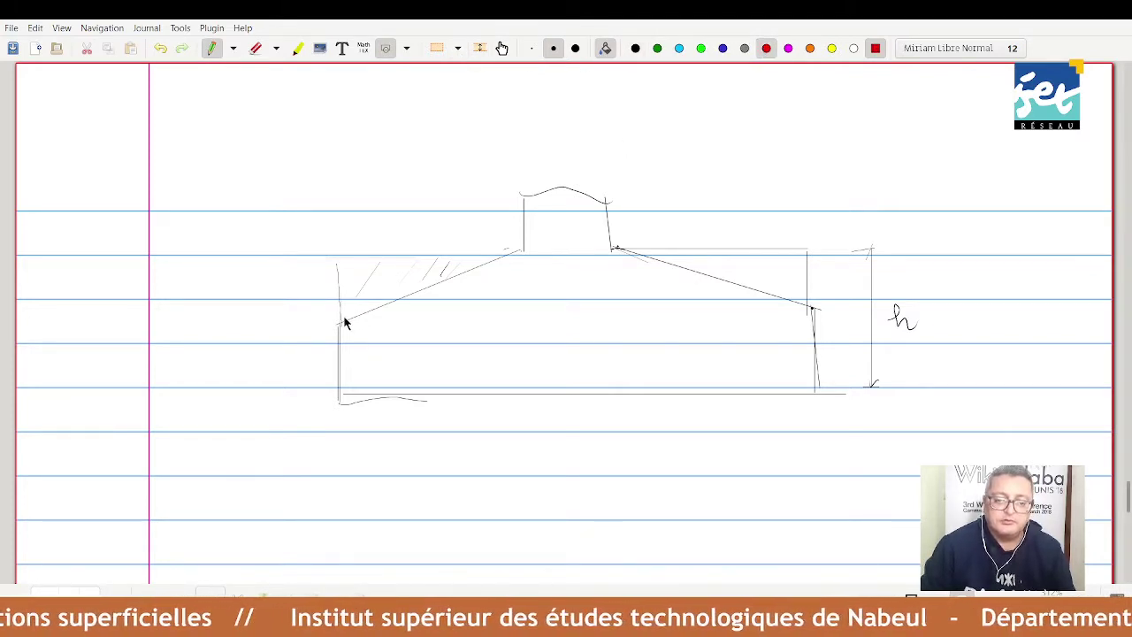
Fill the left and right wedges above the sloped footing faces in red.
mouse_move(338, 321)
left_mouse_down()
mouse_move(344, 263)
mouse_move(527, 242)
left_mouse_up()
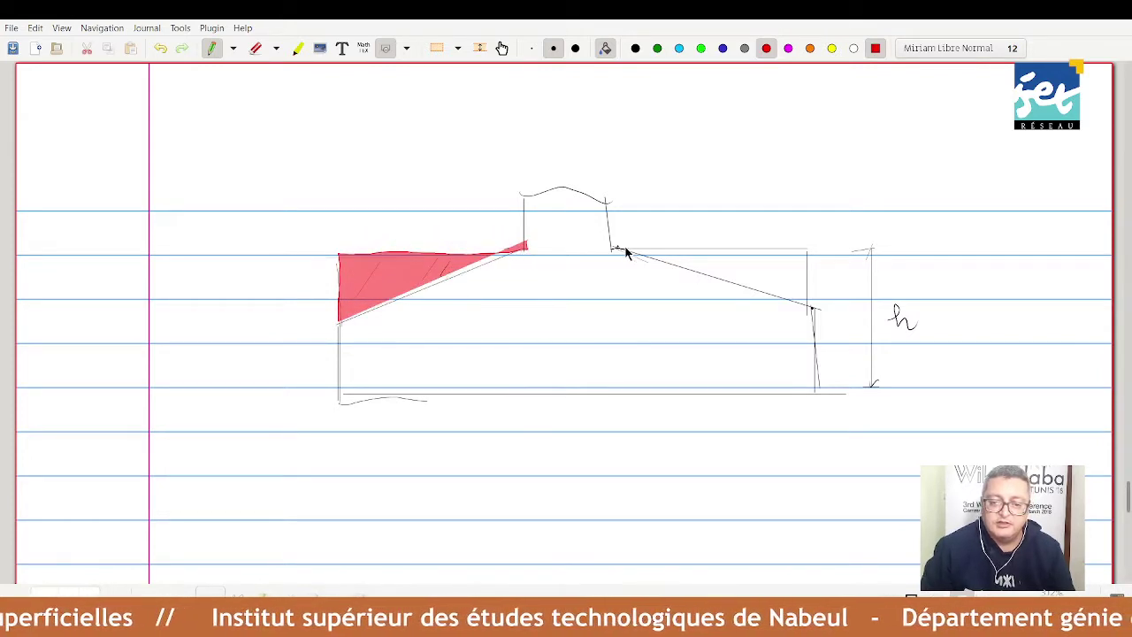
mouse_move(613, 248)
left_mouse_down()
mouse_move(721, 243)
mouse_move(808, 310)
left_mouse_up()
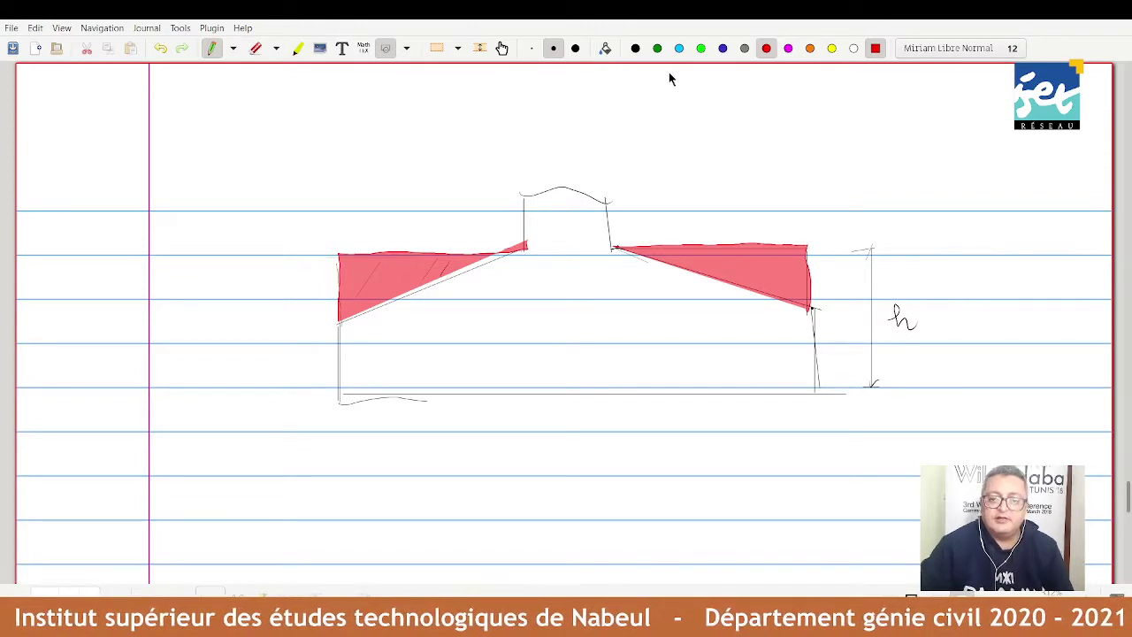
left_click(563, 117)
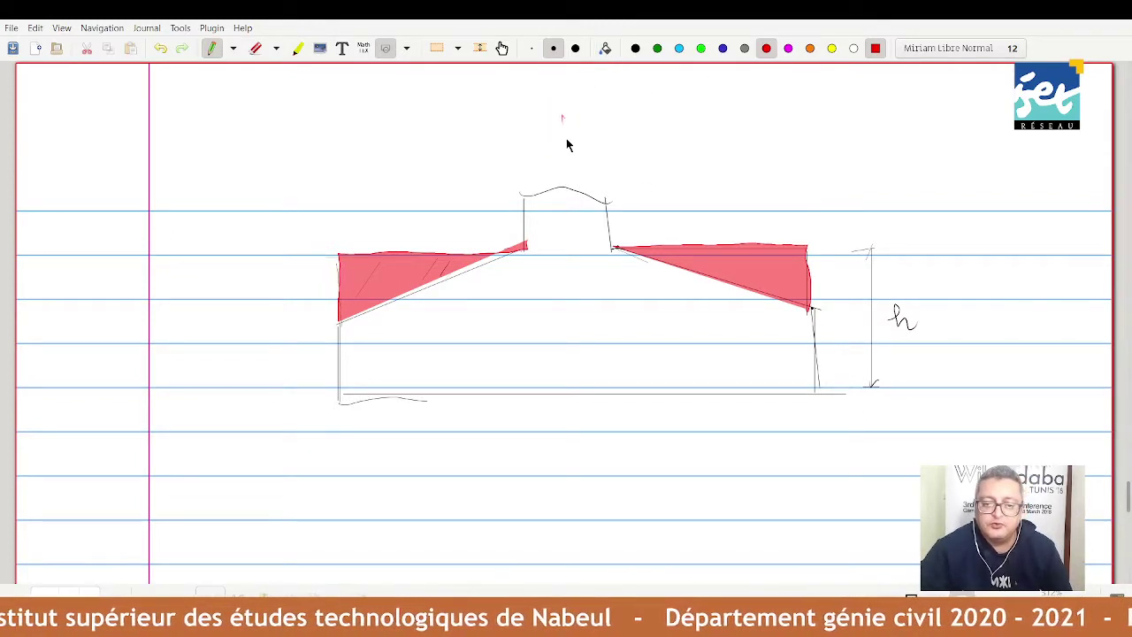
Draw the red centre axis through the footing and a downward load arrow onto the column.
left_click_drag(565, 137, 578, 436)
left_click(576, 382)
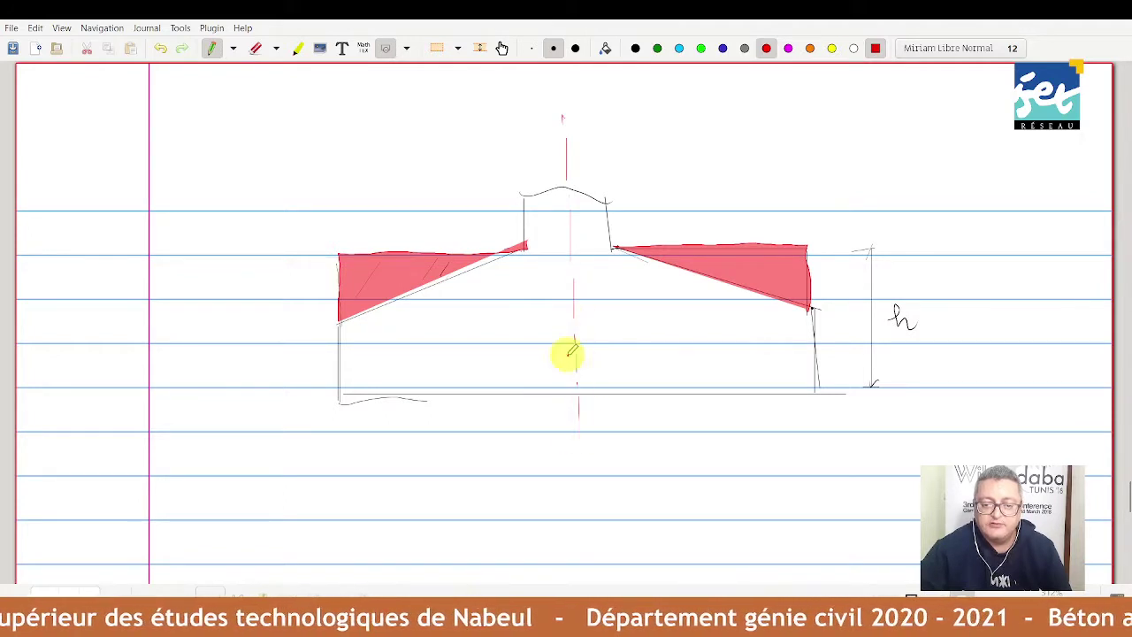
left_click_drag(566, 165, 563, 132)
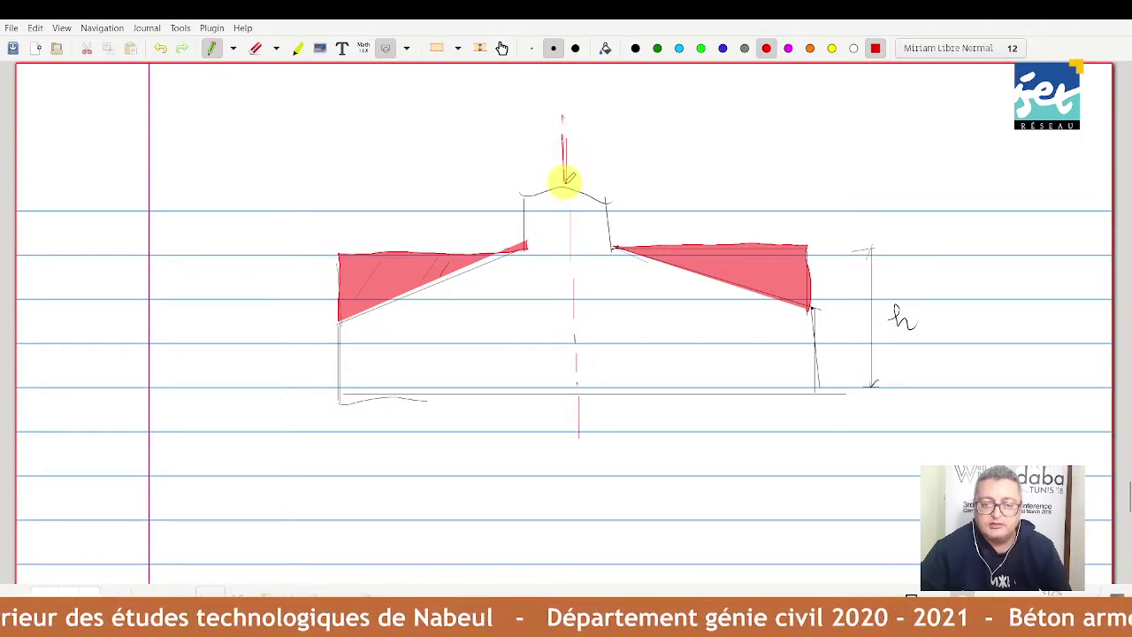
mouse_move(563, 177)
left_mouse_down()
mouse_move(567, 142)
mouse_move(564, 182)
left_mouse_up()
left_click_drag(574, 160, 565, 182)
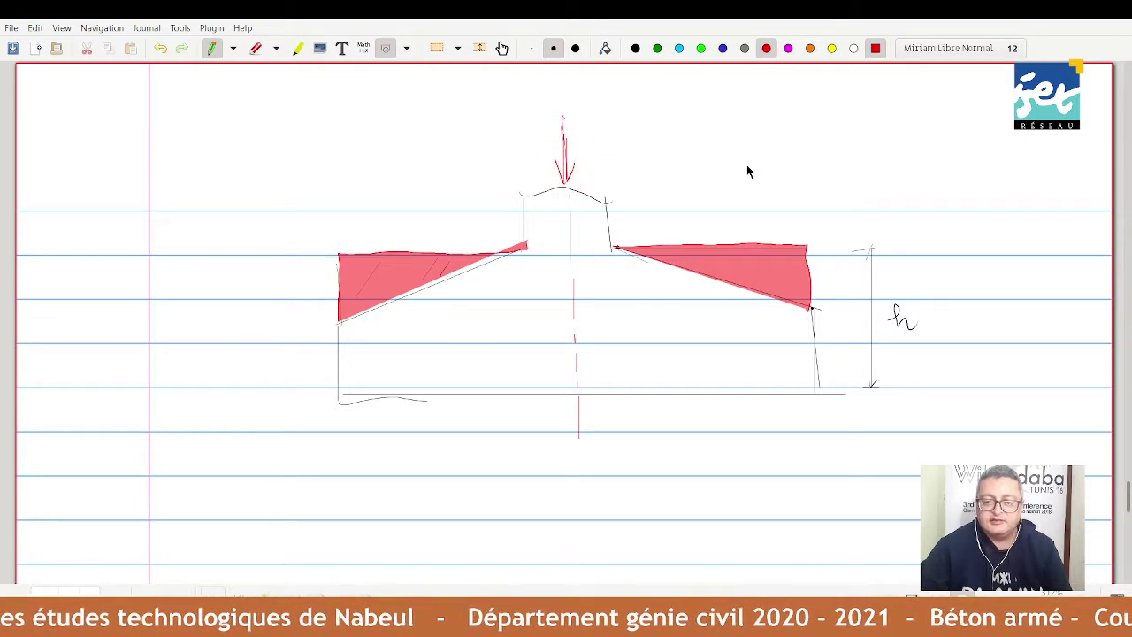
Label the load arrow Nu, then dimension the column top width a, b in black.
left_click_drag(561, 115, 566, 164)
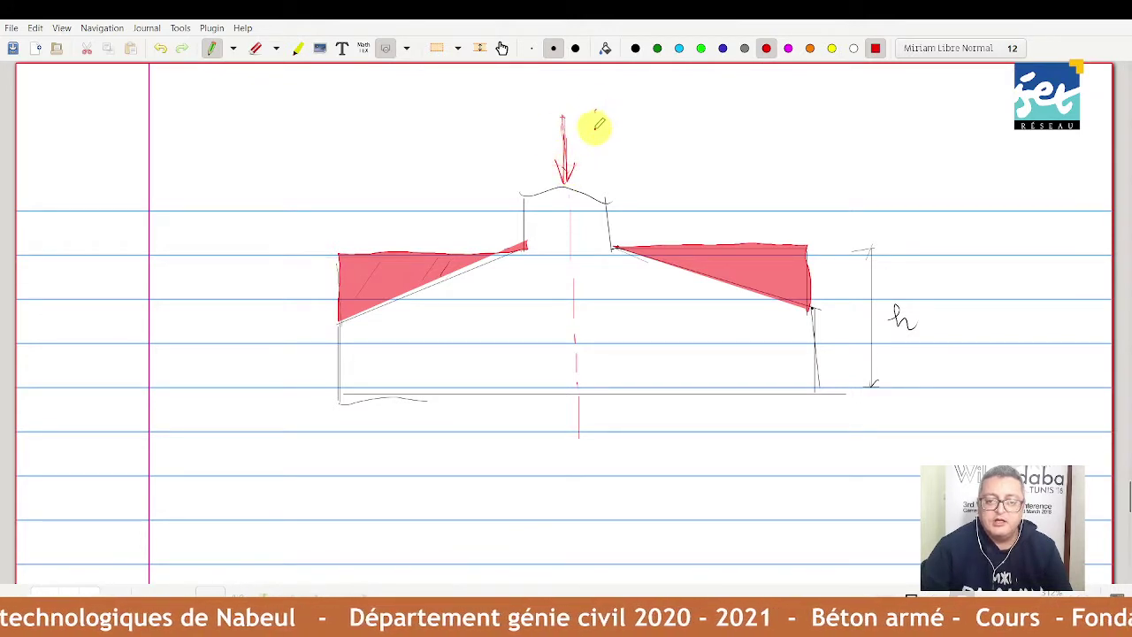
left_click_drag(595, 129, 611, 110)
left_click_drag(624, 126, 628, 134)
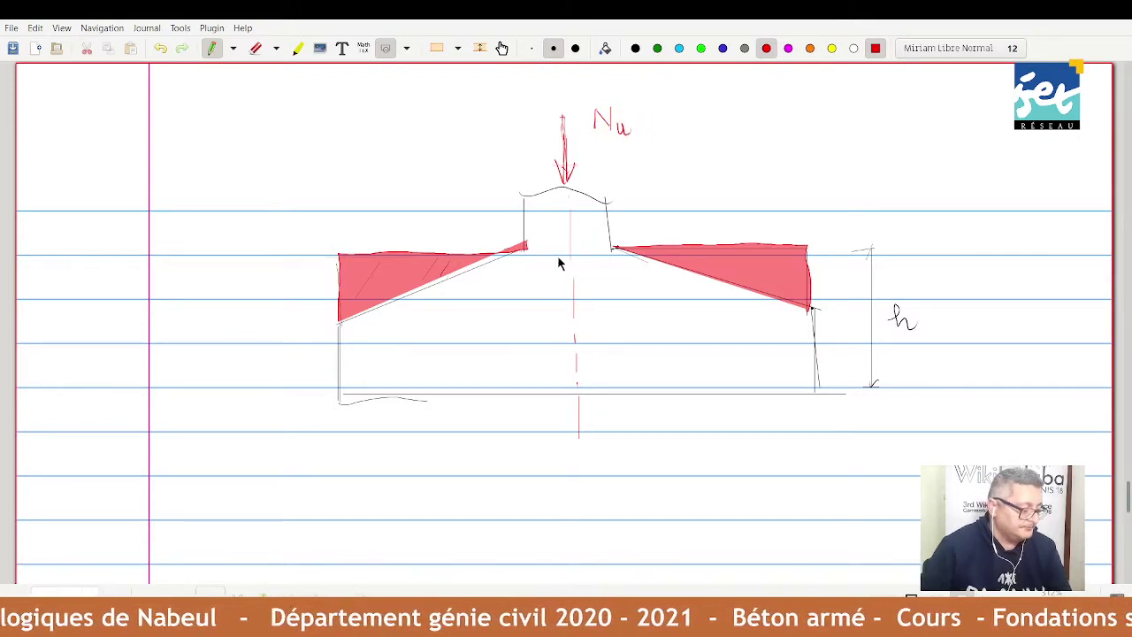
left_click(635, 48)
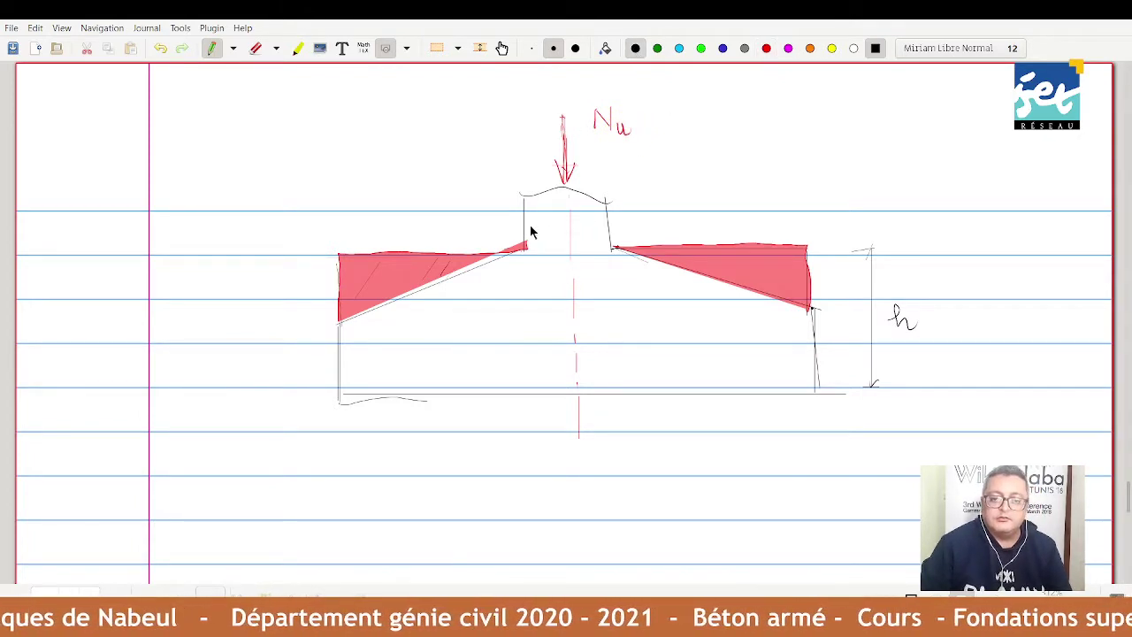
mouse_move(528, 215)
left_mouse_down()
mouse_move(610, 212)
mouse_move(530, 213)
mouse_move(585, 209)
left_mouse_up()
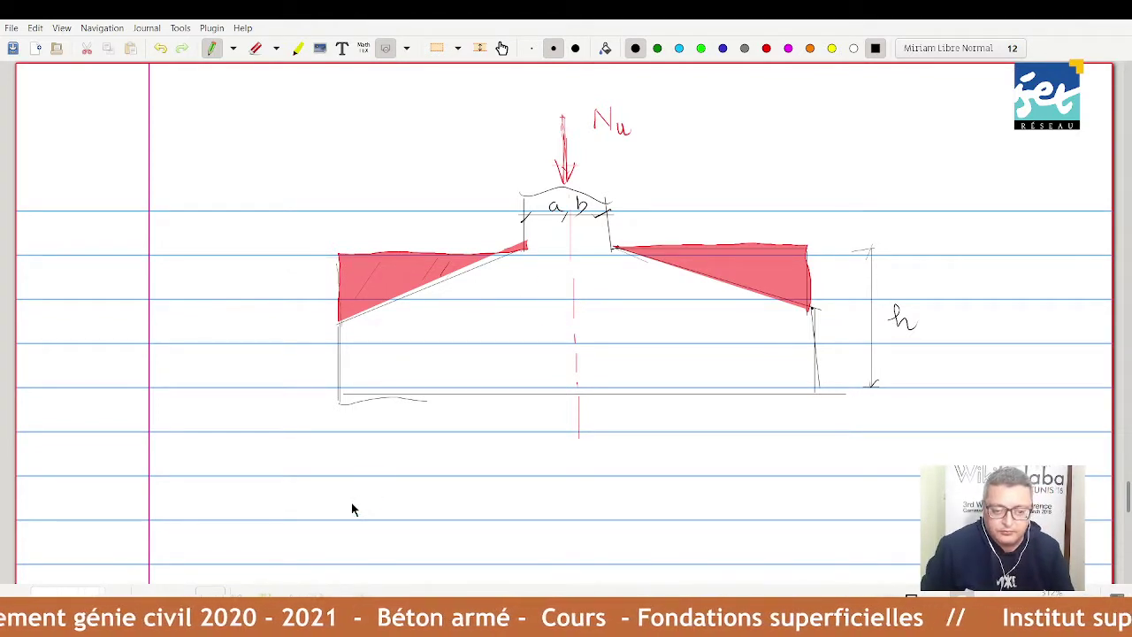
Draw a ticked dimension line below the full footing base and label it a' : b'.
mouse_move(342, 498)
left_mouse_down()
mouse_move(341, 511)
mouse_move(844, 499)
mouse_move(814, 509)
left_mouse_up()
left_click_drag(349, 496, 339, 511)
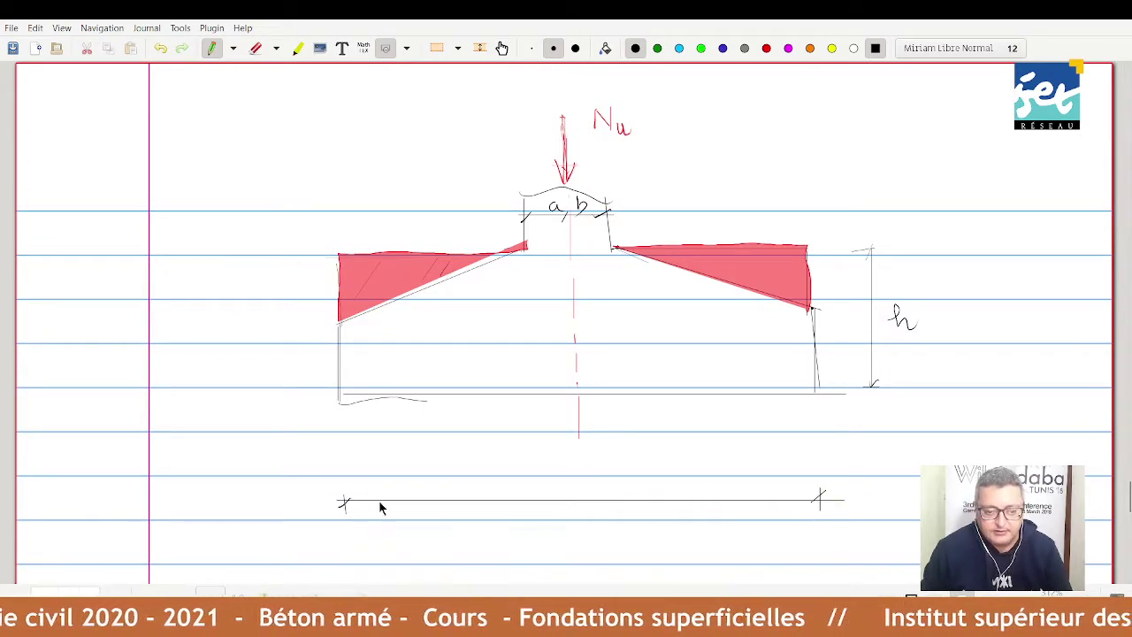
left_click_drag(534, 522, 543, 518)
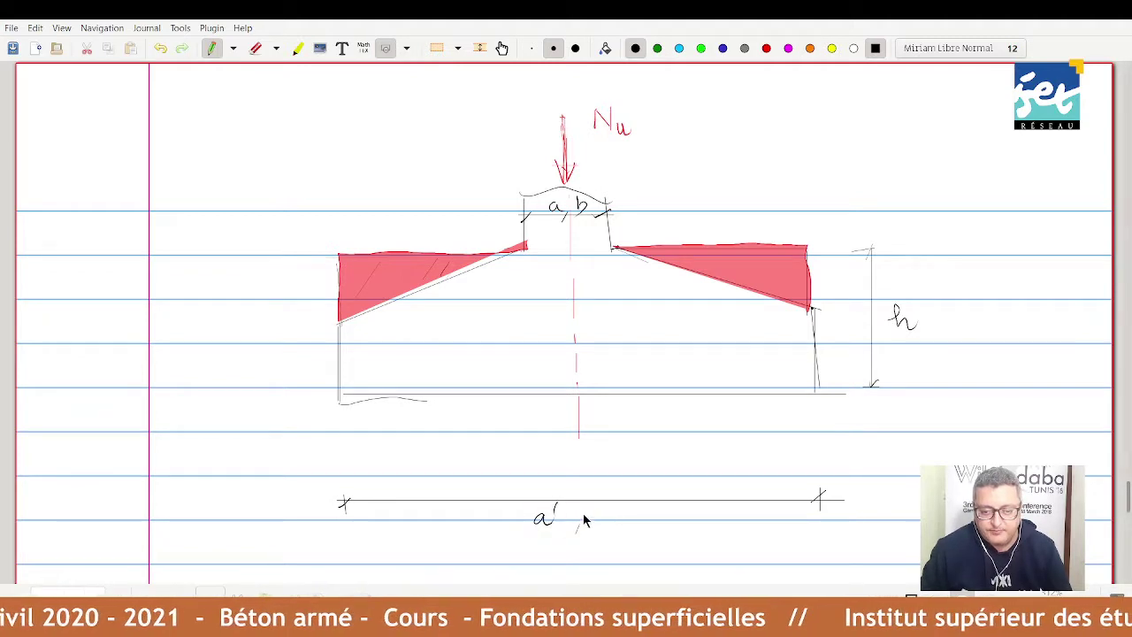
left_click(581, 516)
mouse_move(608, 500)
left_mouse_down()
mouse_move(616, 522)
mouse_move(622, 509)
left_mouse_up()
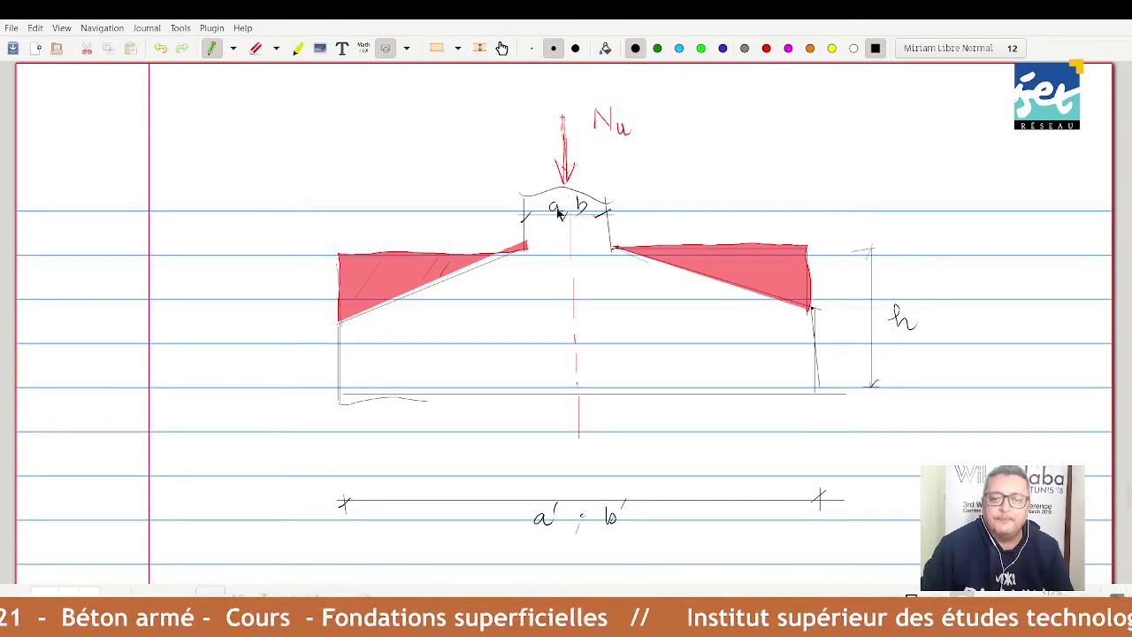
left_click(519, 253)
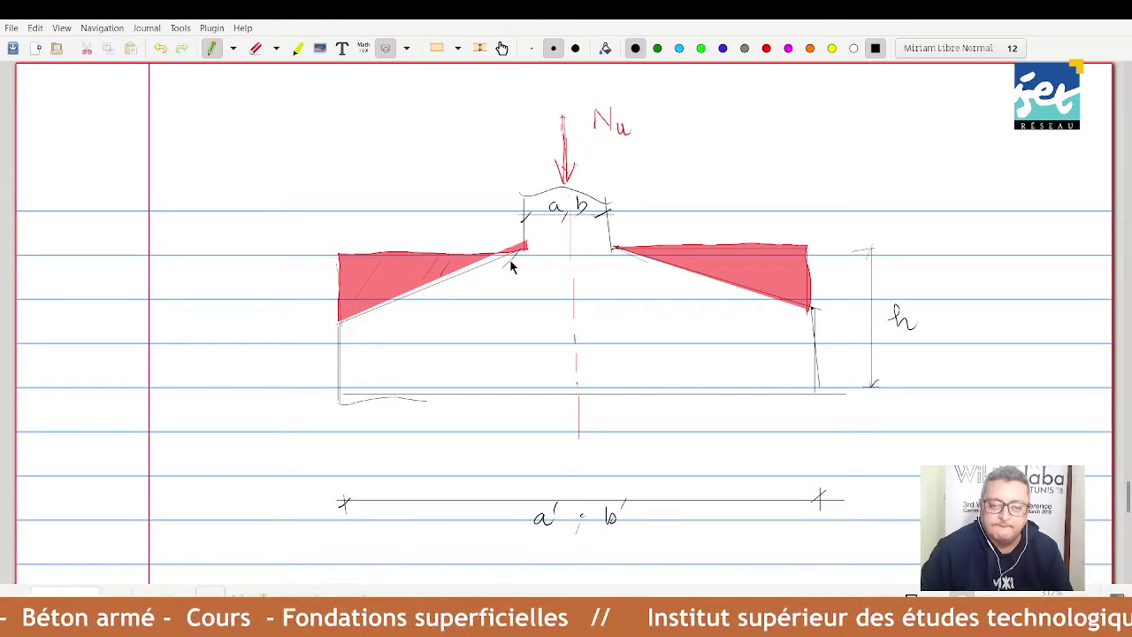
left_click(766, 47)
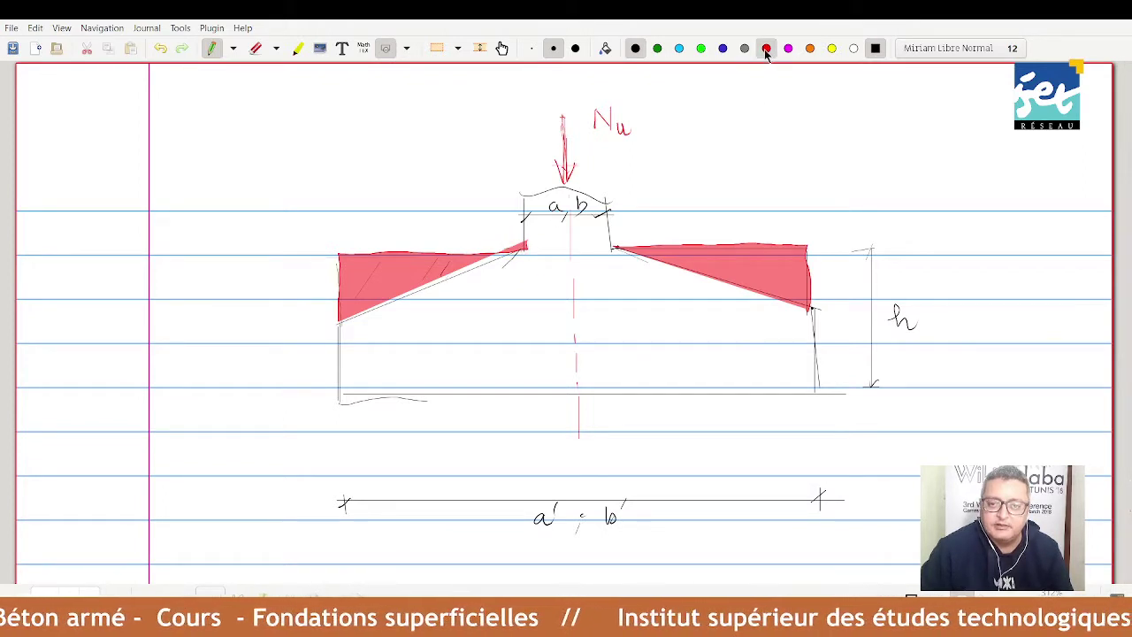
Draw a red dashed diagonal from the left column edge to the base with a 45° angle label.
left_click(522, 250)
left_click_drag(523, 250, 445, 325)
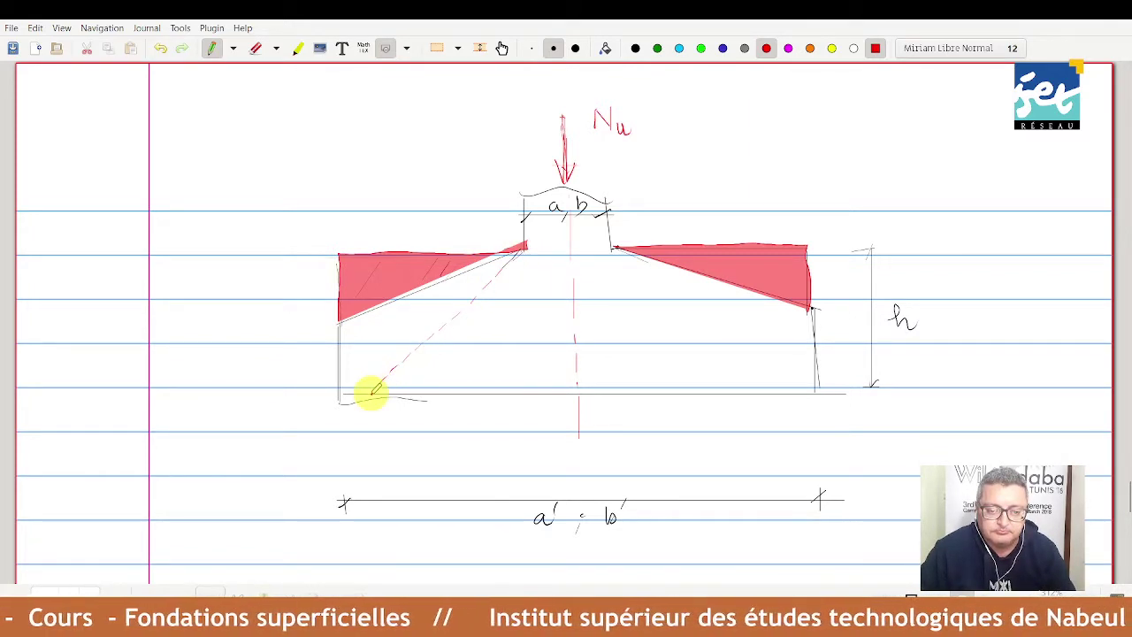
left_click_drag(445, 325, 370, 391)
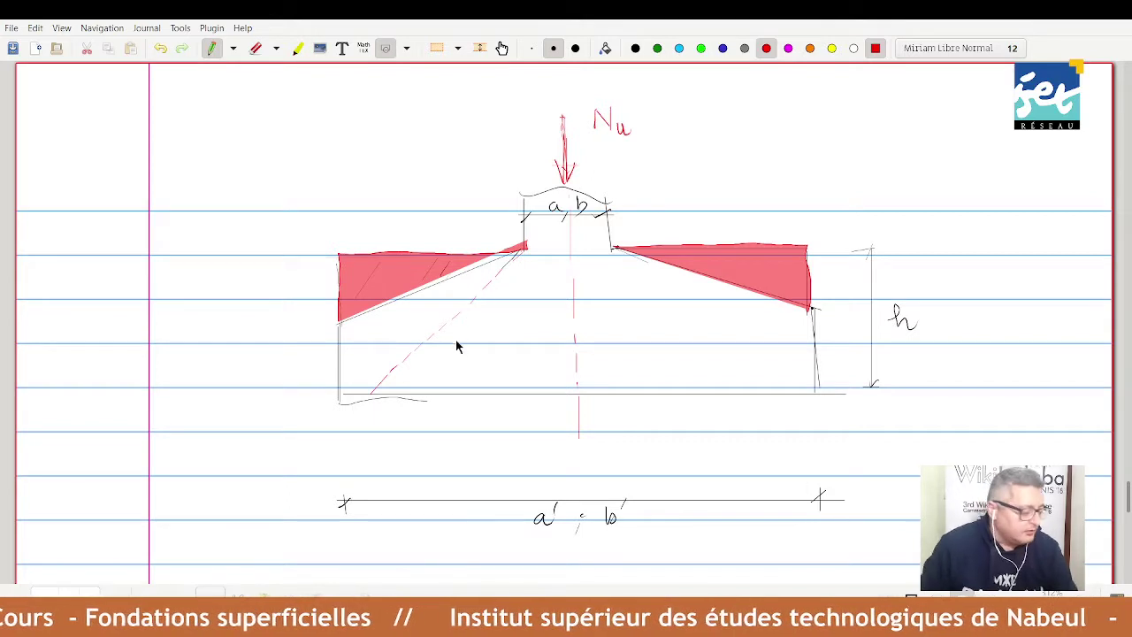
left_click(415, 382)
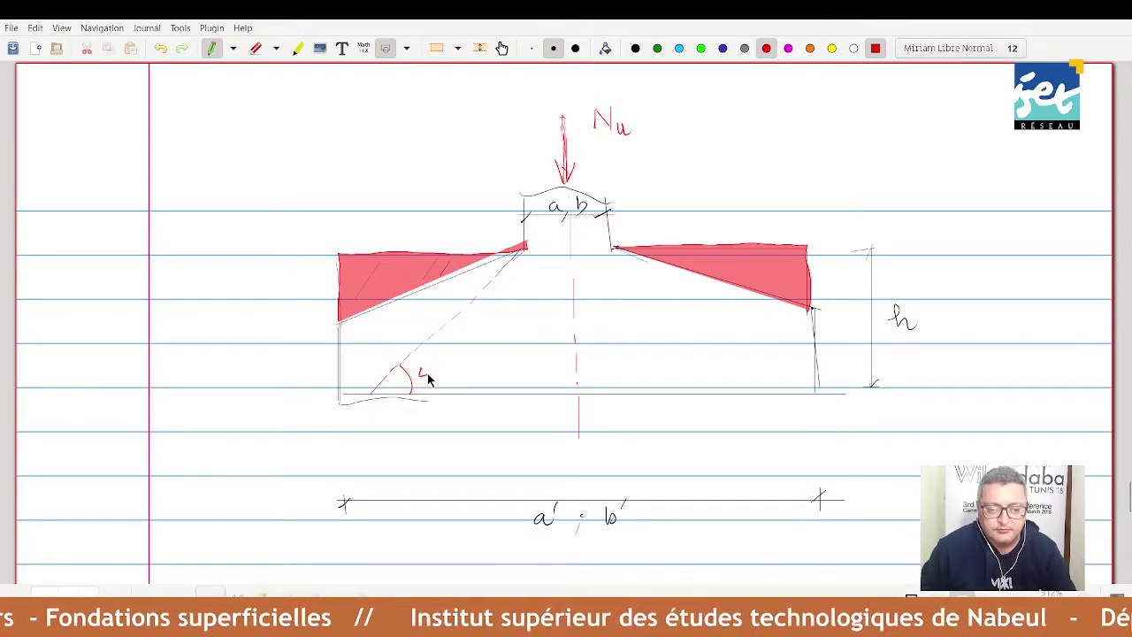
mouse_move(421, 366)
left_mouse_down()
mouse_move(431, 380)
mouse_move(451, 362)
left_mouse_up()
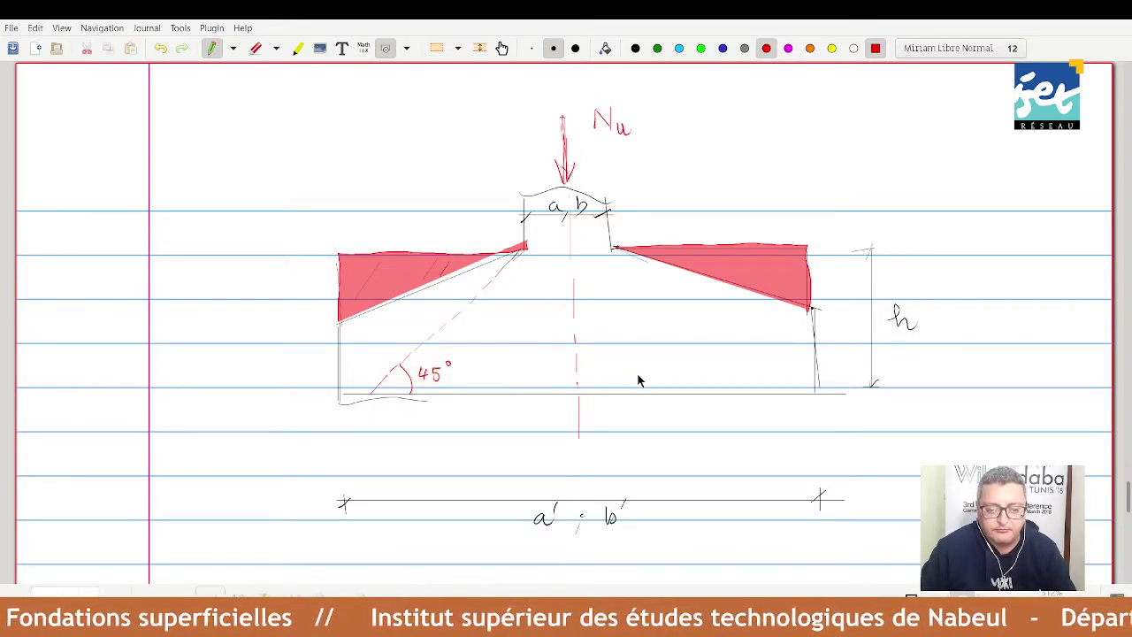
Draw the matching right 45° diagonal with its angle arc and add small marks along the base.
left_click(607, 248)
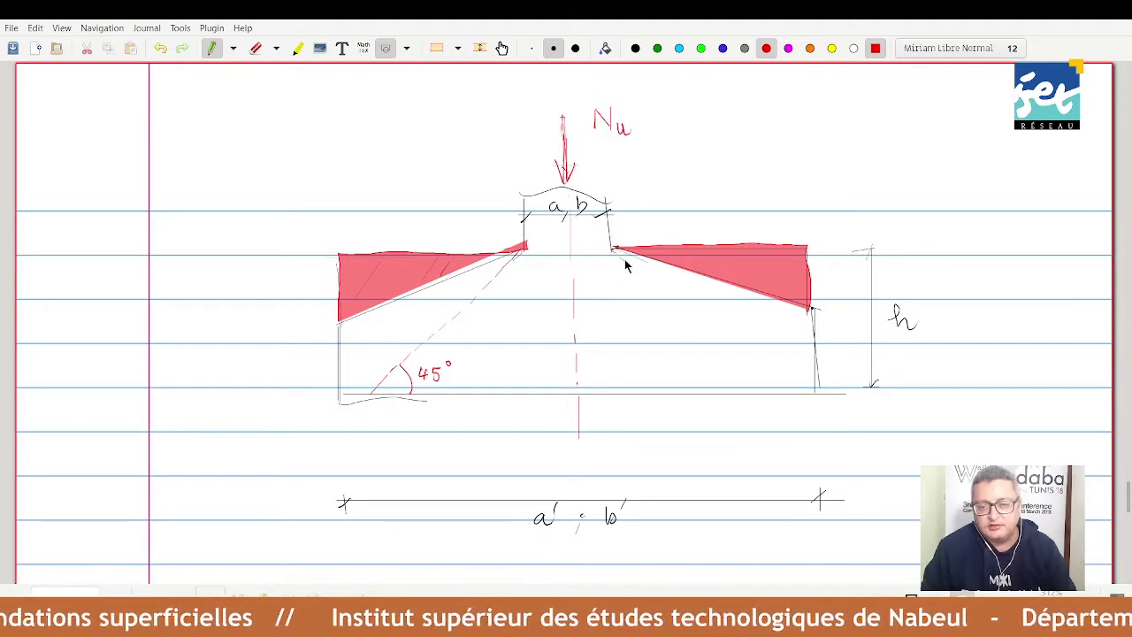
left_click_drag(619, 260, 795, 379)
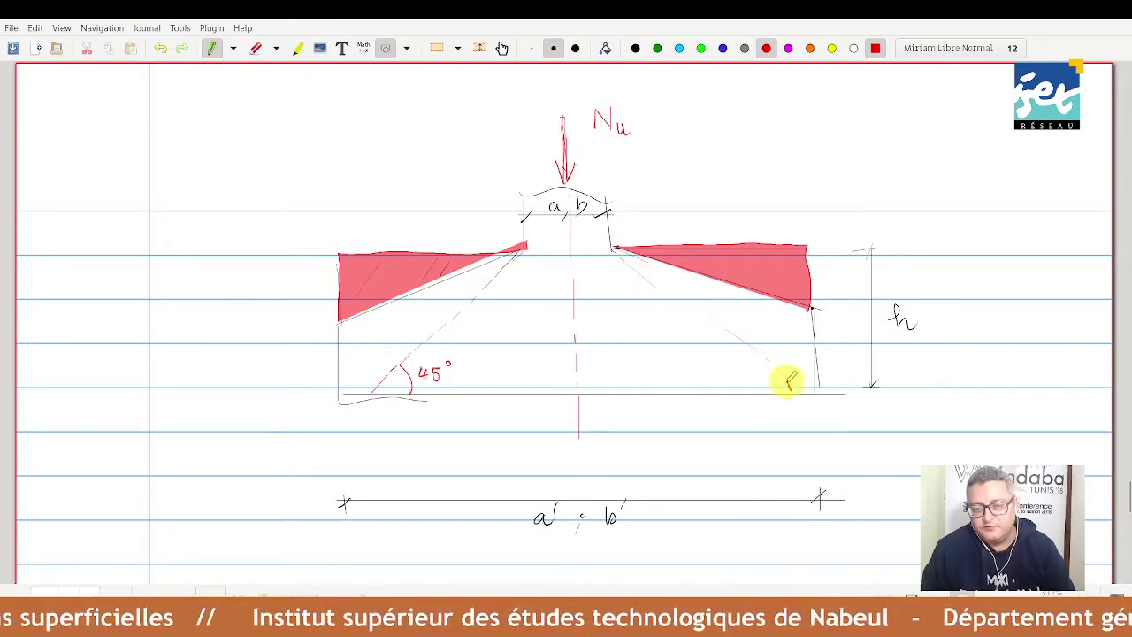
mouse_move(766, 363)
left_mouse_down()
mouse_move(757, 388)
mouse_move(716, 374)
mouse_move(745, 363)
left_mouse_up()
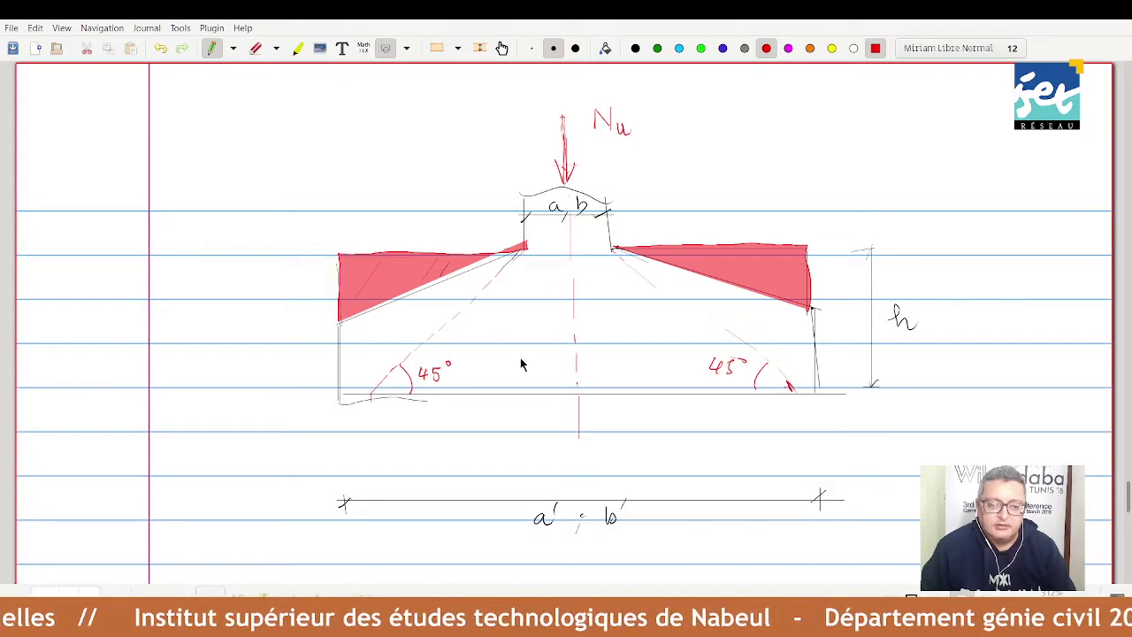
mouse_move(392, 399)
left_mouse_down()
mouse_move(387, 411)
mouse_move(492, 410)
left_mouse_up()
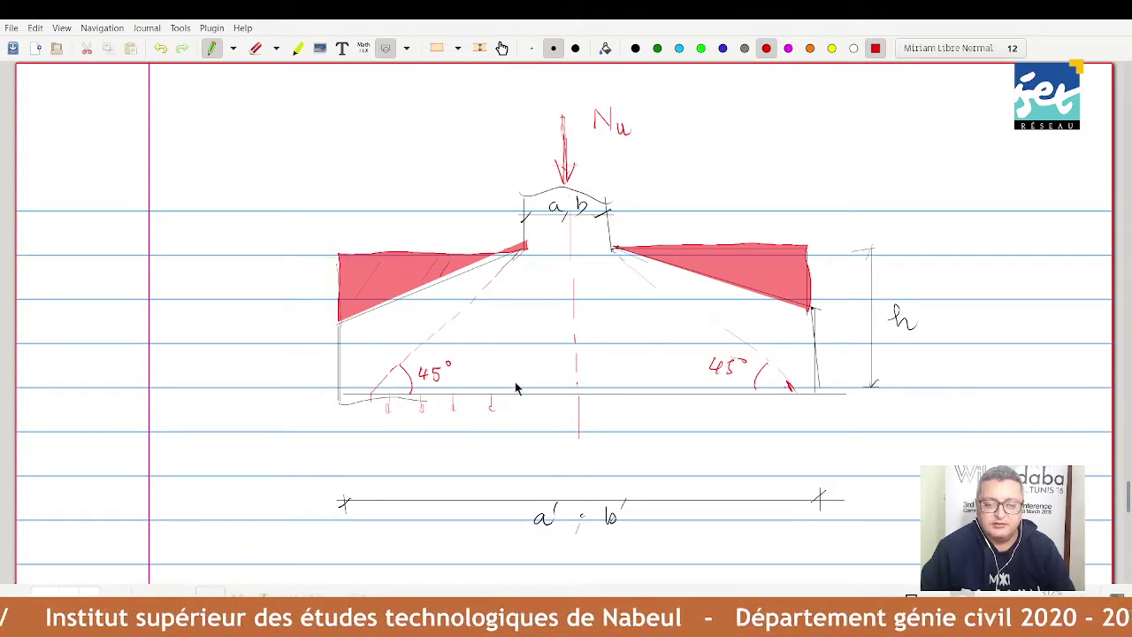
left_click(345, 394)
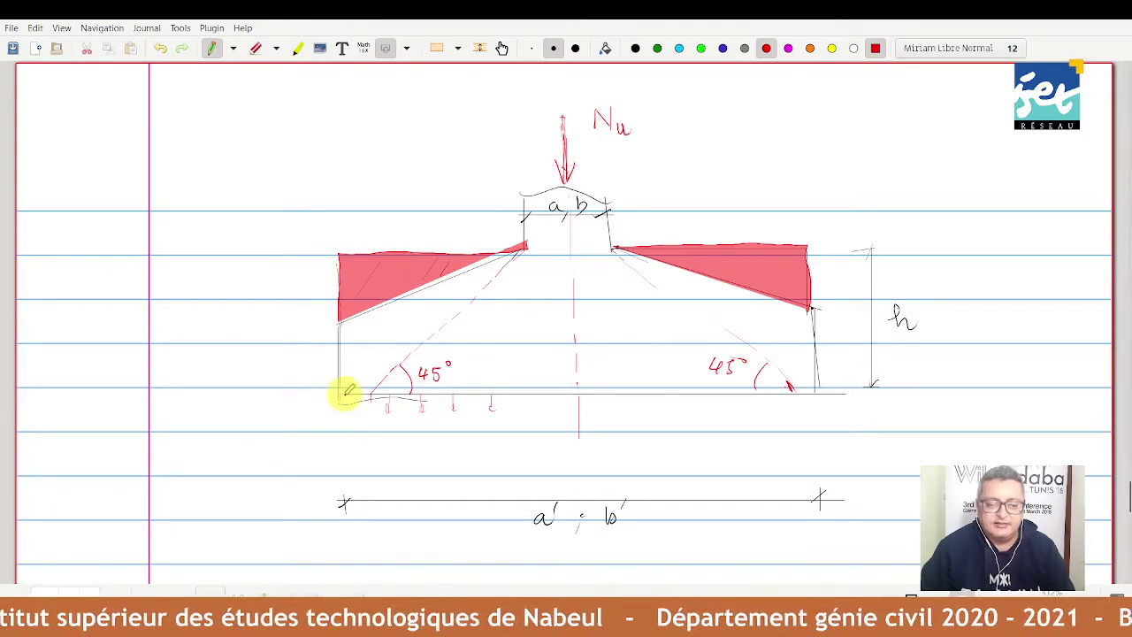
In green, draw upward reaction arrows at both ends of the footing base.
left_click(699, 49)
left_click(371, 414)
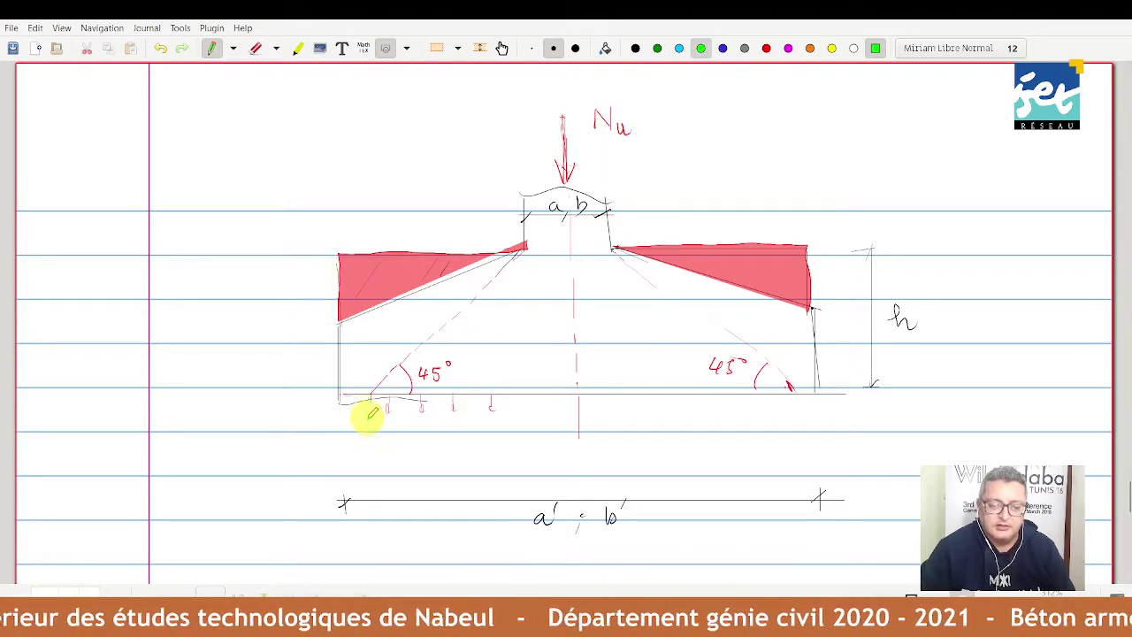
mouse_move(369, 428)
left_mouse_down()
mouse_move(368, 398)
mouse_move(352, 398)
left_mouse_up()
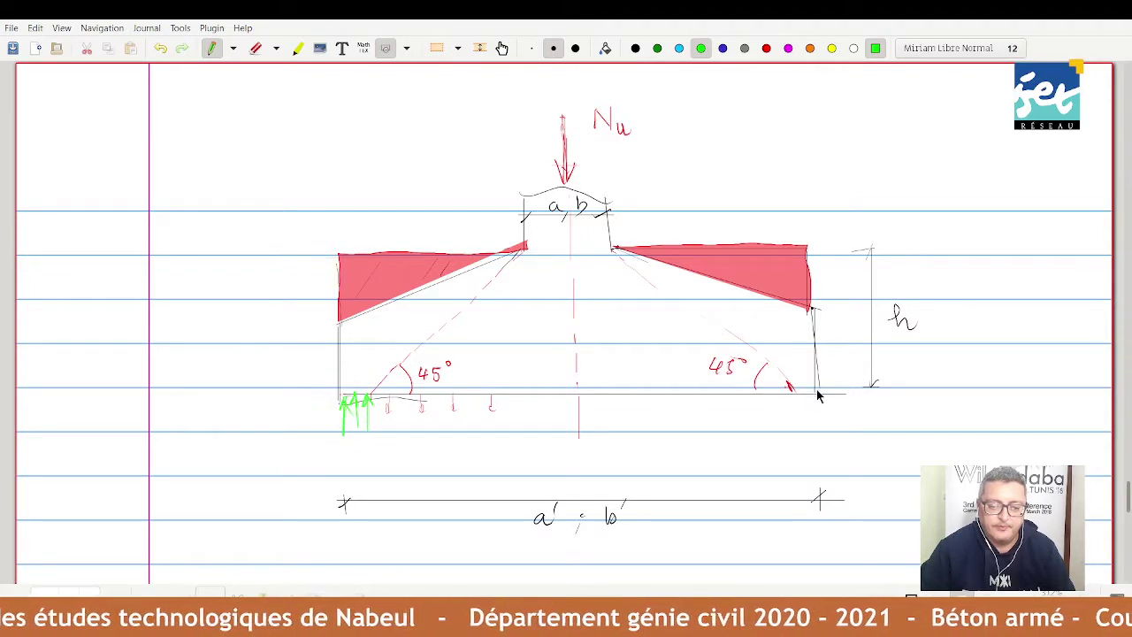
mouse_move(811, 428)
left_mouse_down()
mouse_move(813, 397)
mouse_move(786, 394)
left_mouse_up()
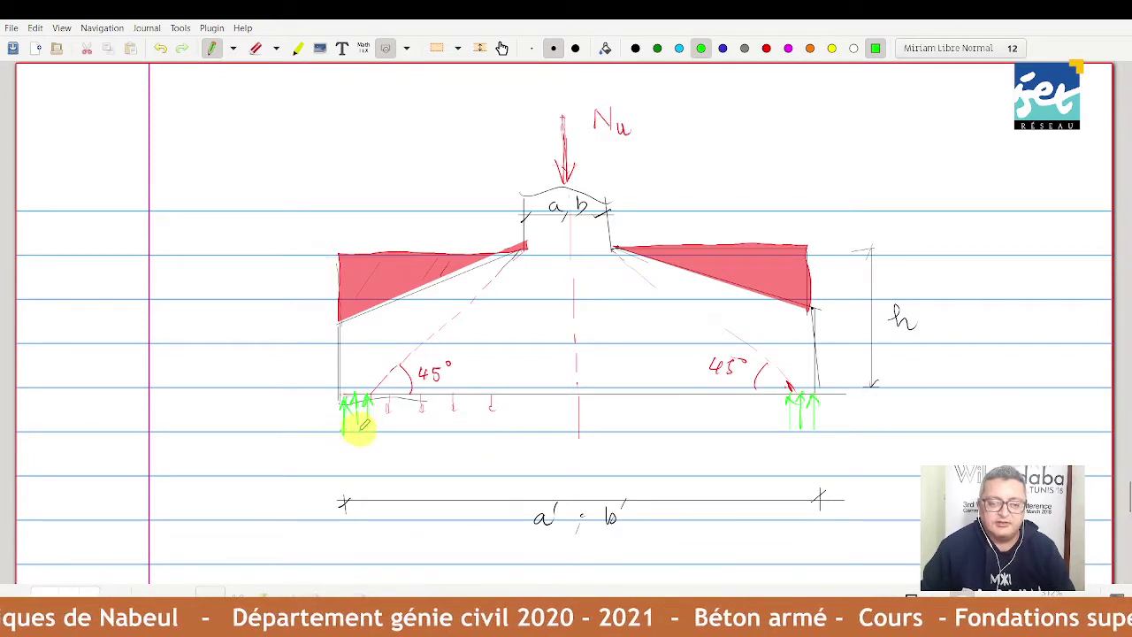
left_click_drag(356, 416, 368, 413)
left_click_drag(811, 426, 820, 403)
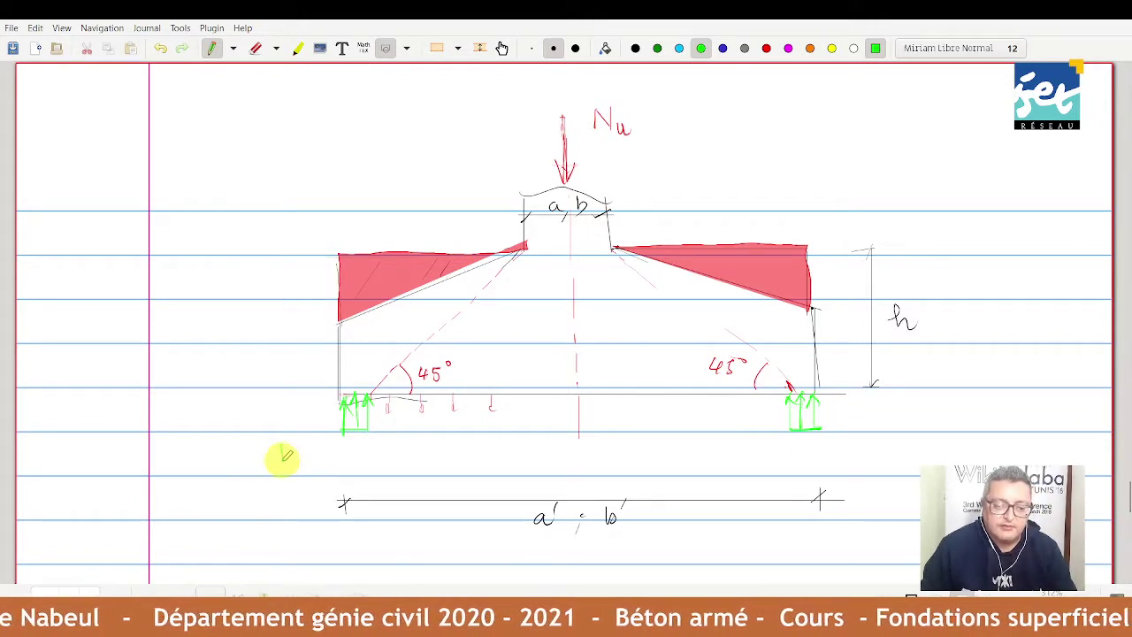
Write Pu under the Nu label and Nu/2 beneath the left and right reaction arrows.
mouse_move(281, 445)
left_mouse_down()
mouse_move(279, 459)
mouse_move(278, 447)
mouse_move(288, 460)
mouse_move(308, 454)
left_mouse_up()
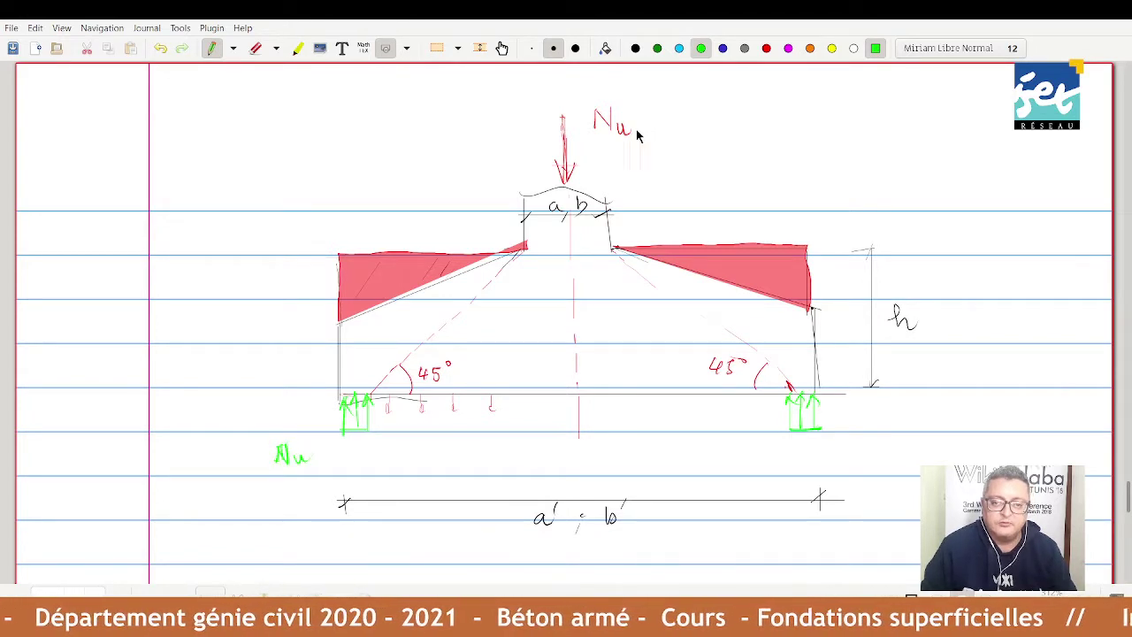
left_click_drag(608, 151, 635, 165)
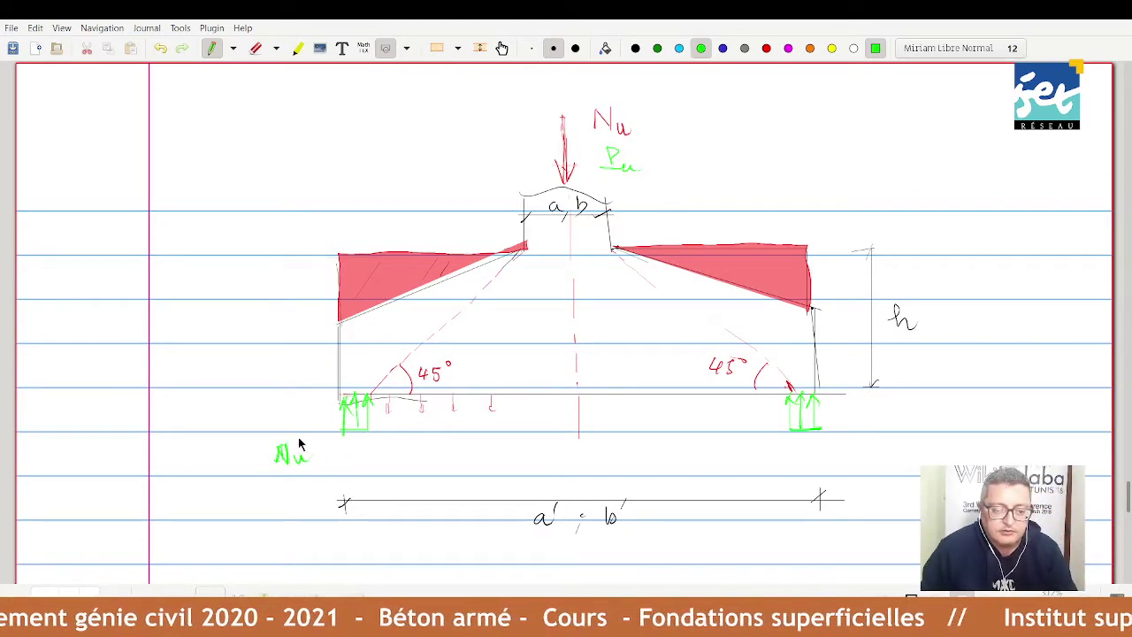
mouse_move(299, 446)
left_mouse_down()
mouse_move(302, 495)
mouse_move(309, 468)
left_mouse_up()
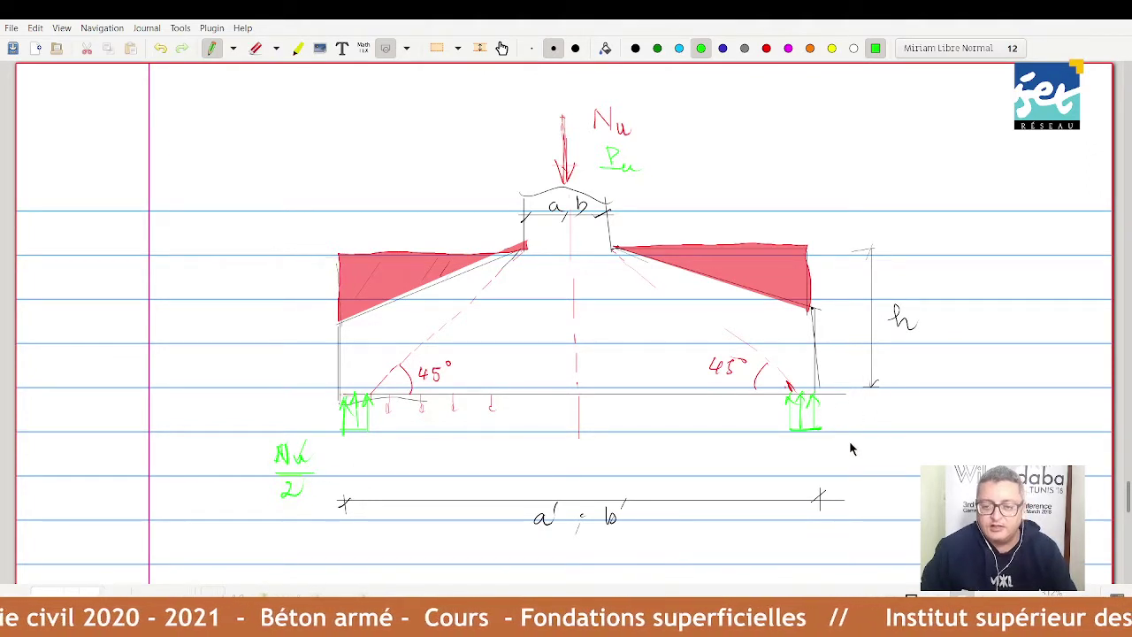
mouse_move(849, 456)
left_mouse_down()
mouse_move(880, 441)
mouse_move(872, 488)
left_mouse_up()
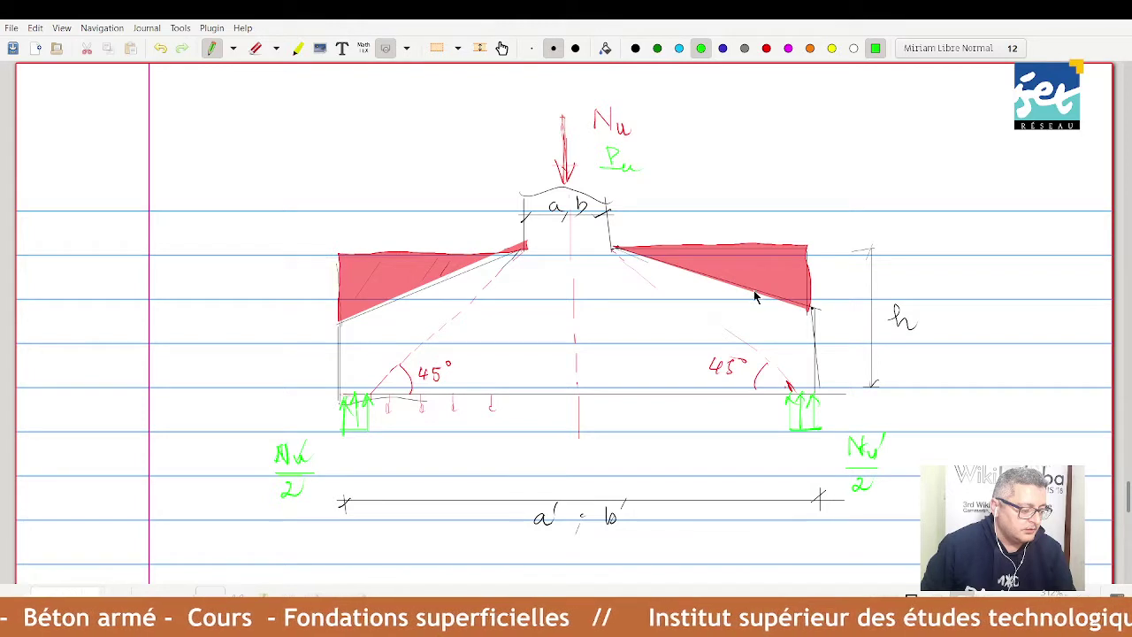
In light blue, draw a ticked offset line labelled h/2 from the right column face.
left_click(679, 48)
mouse_move(606, 223)
left_mouse_down()
mouse_move(712, 222)
mouse_move(702, 226)
left_mouse_up()
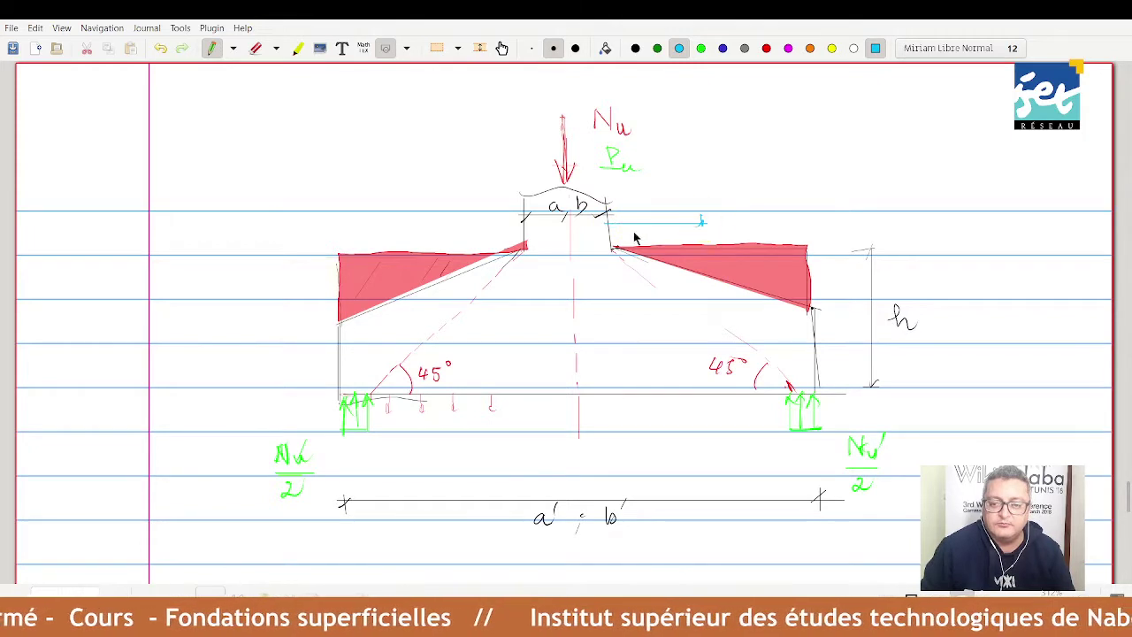
left_click_drag(606, 219, 609, 228)
mouse_move(641, 181)
left_mouse_down()
mouse_move(650, 201)
mouse_move(675, 200)
left_mouse_up()
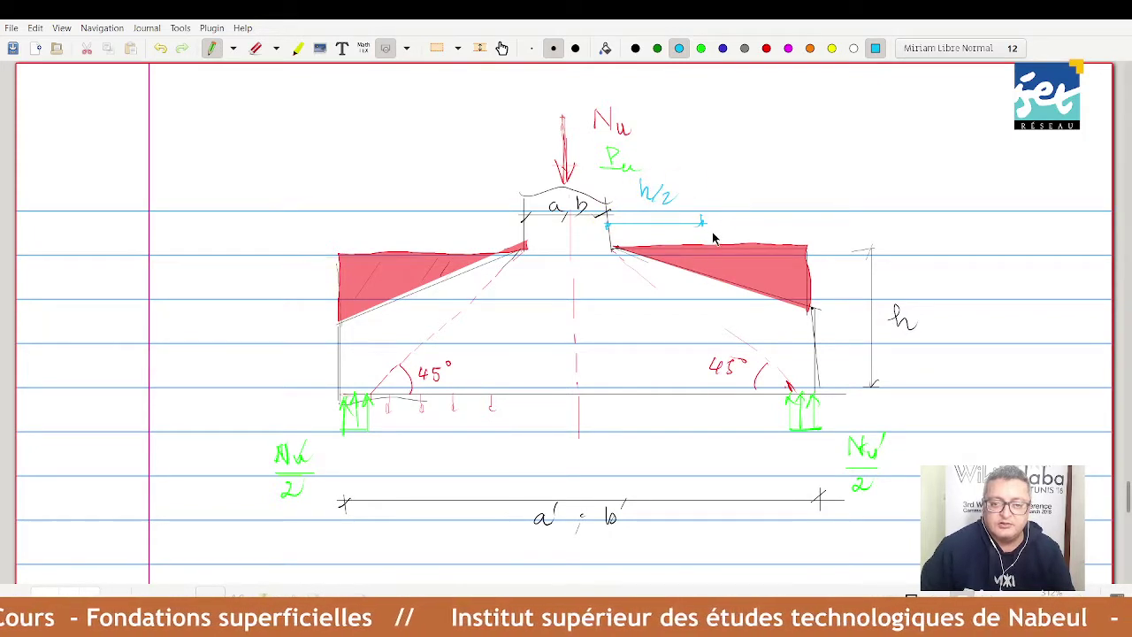
Drop a blue vertical line from the offset end down to the base and label it h'.
mouse_move(704, 237)
left_mouse_down()
mouse_move(702, 221)
mouse_move(710, 395)
left_mouse_up()
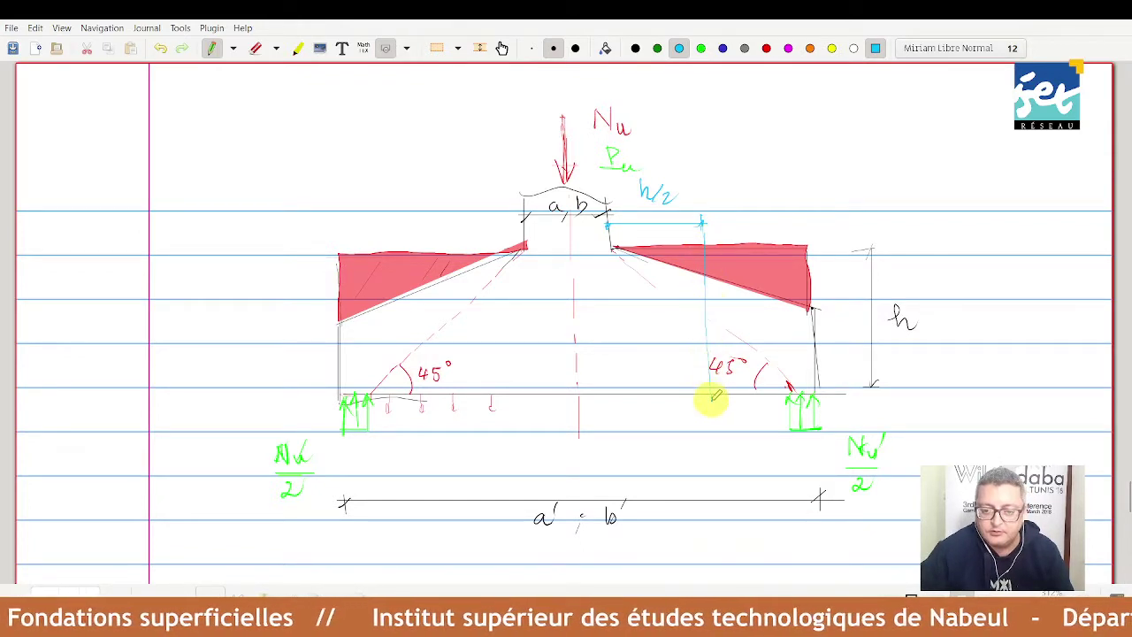
left_click_drag(705, 236, 704, 257)
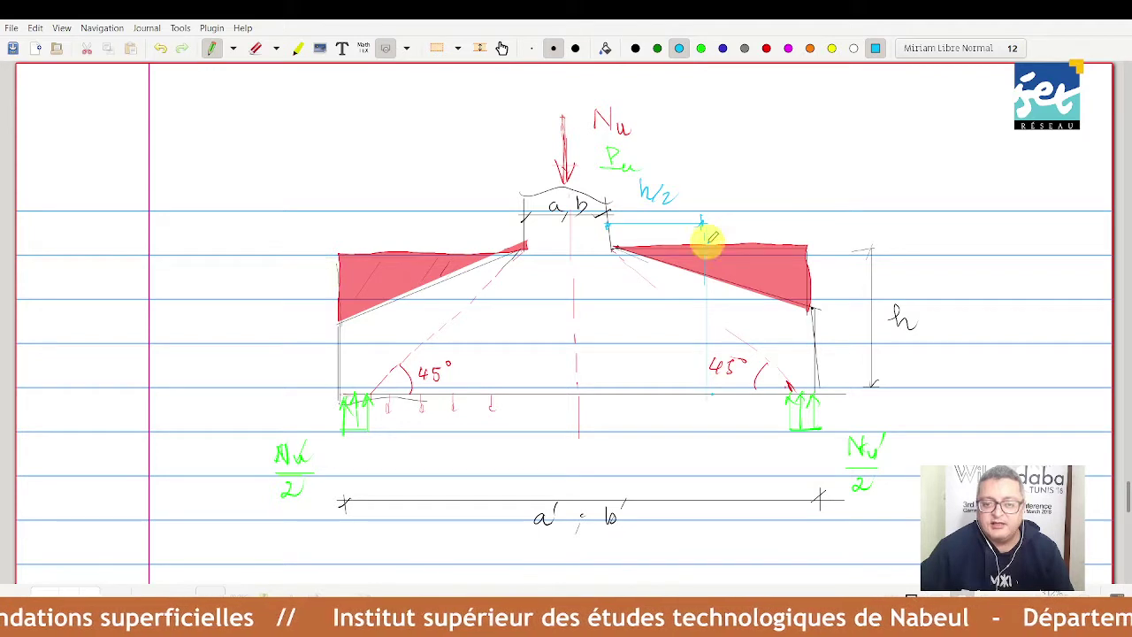
left_click(708, 386)
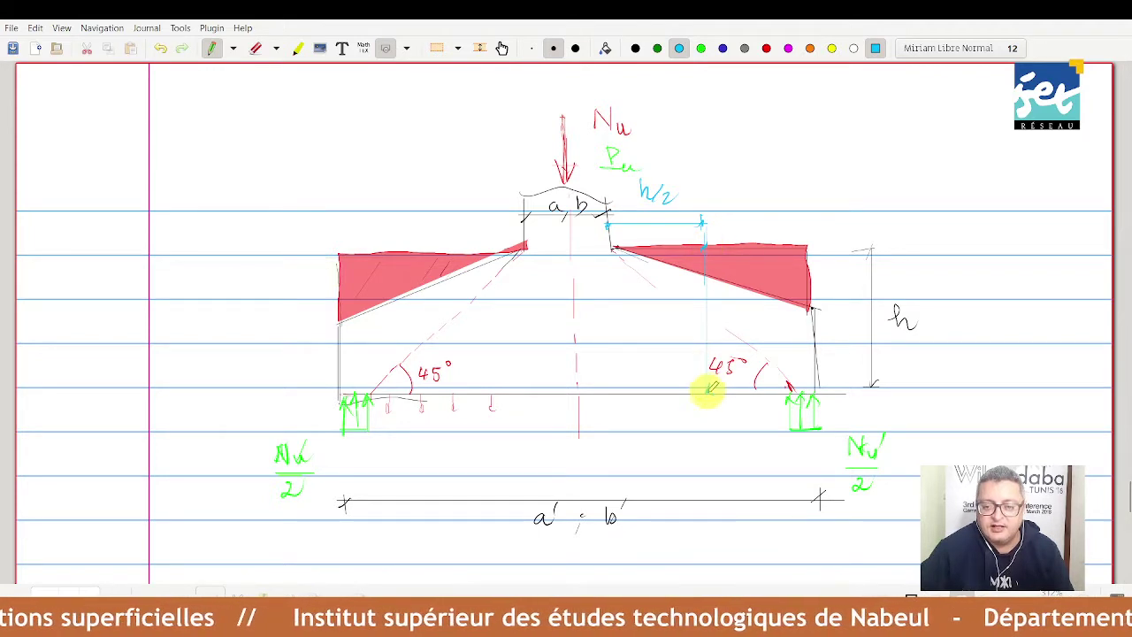
left_click(706, 279)
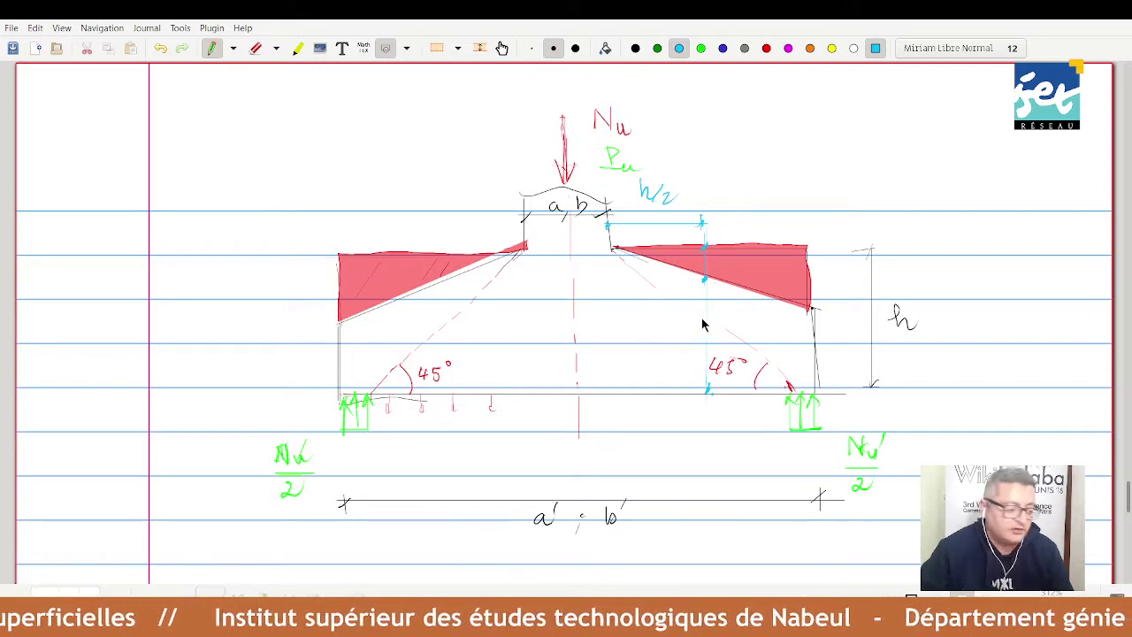
left_click_drag(670, 335, 688, 345)
left_click_drag(689, 321, 688, 329)
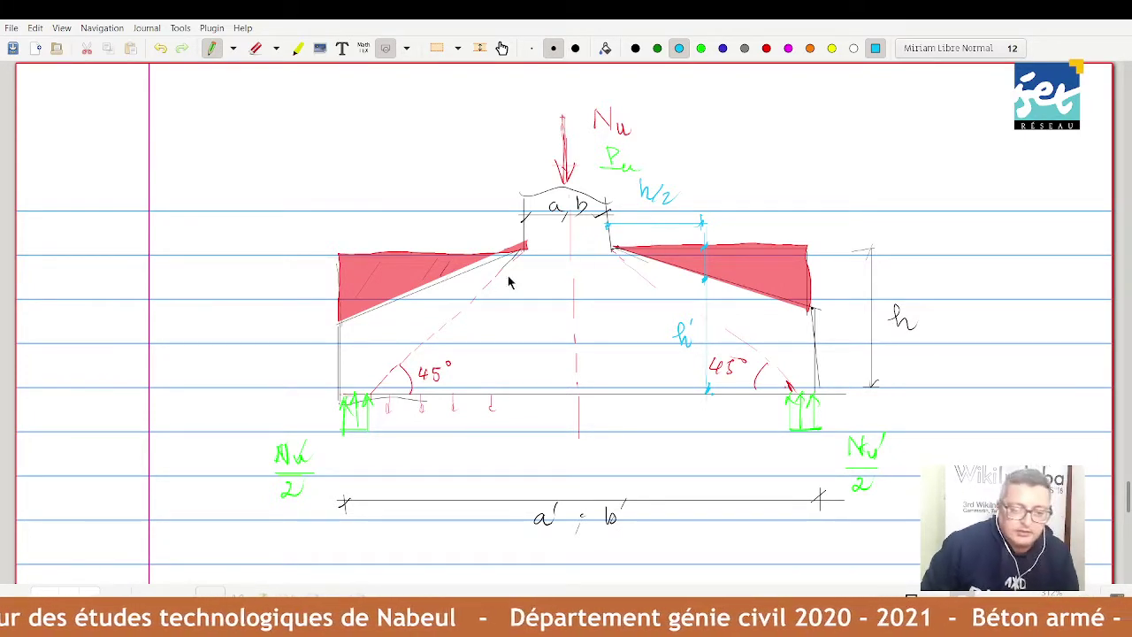
In dark blue, retrace the left 45° line and add a dimension across the footing labelled a₂ ; b₂.
left_click(722, 48)
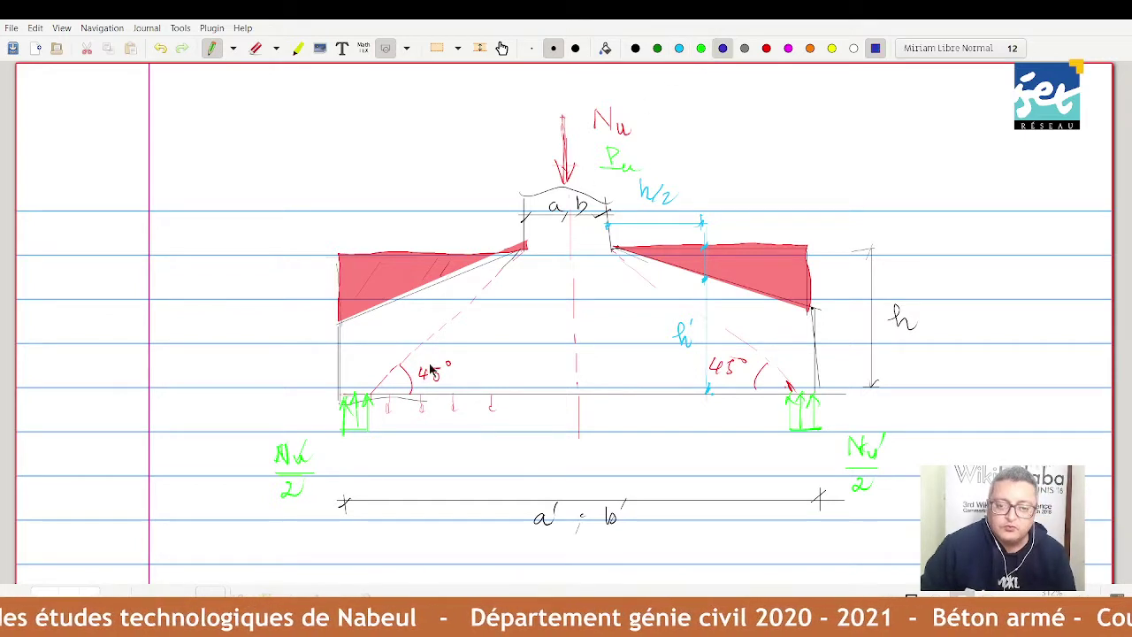
left_click_drag(373, 400, 526, 249)
left_click(618, 247)
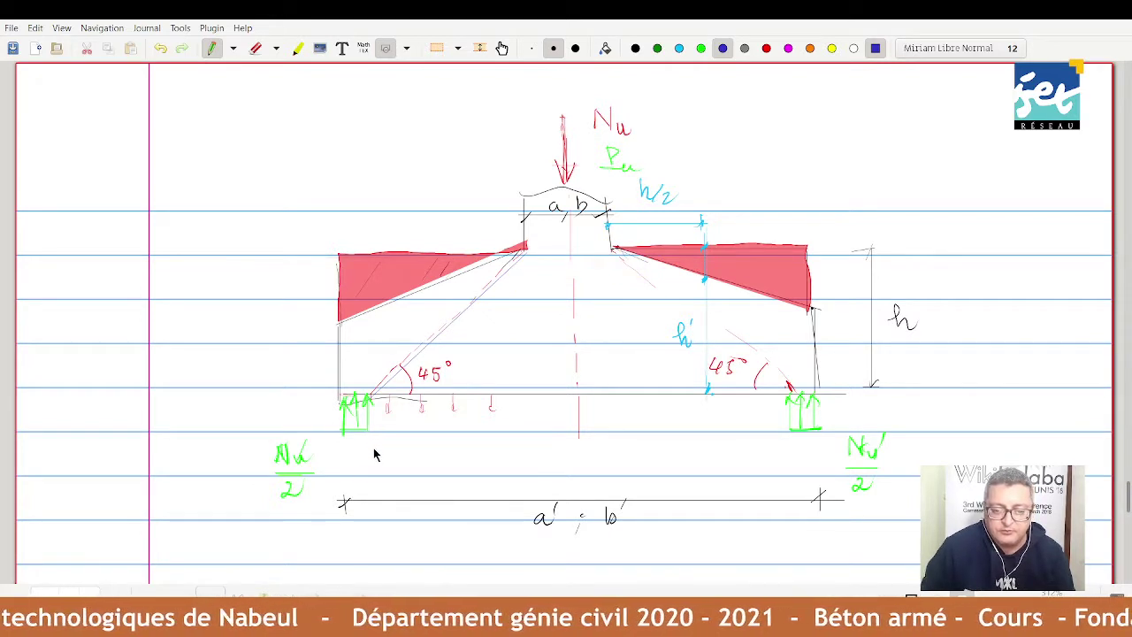
mouse_move(373, 450)
left_mouse_down()
mouse_move(373, 462)
mouse_move(699, 451)
mouse_move(793, 462)
left_mouse_up()
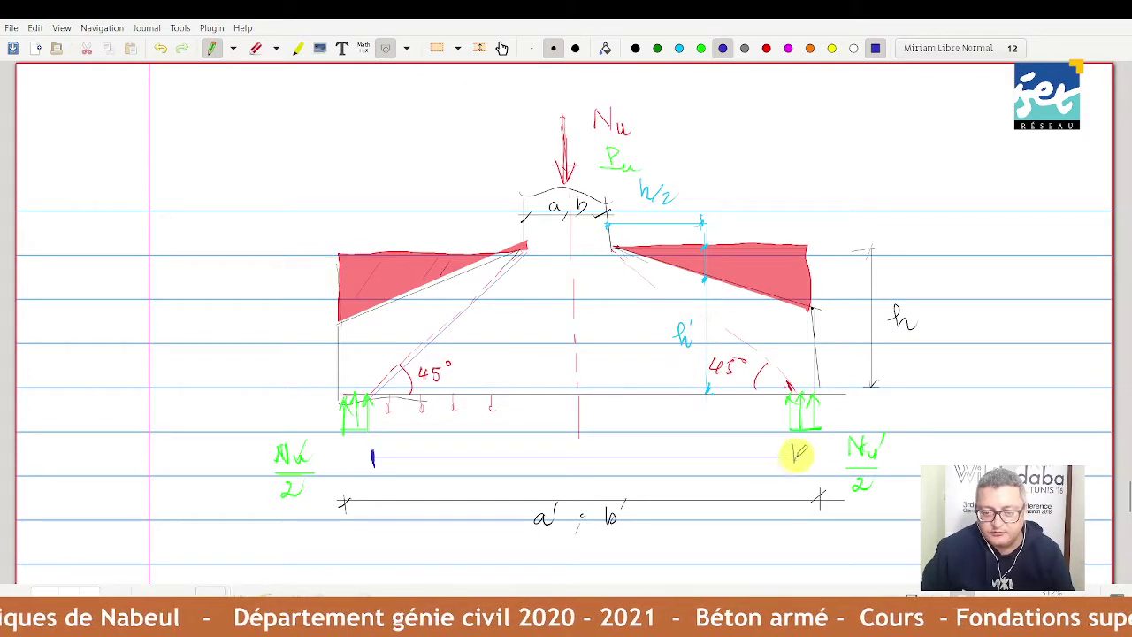
left_click_drag(371, 451, 372, 465)
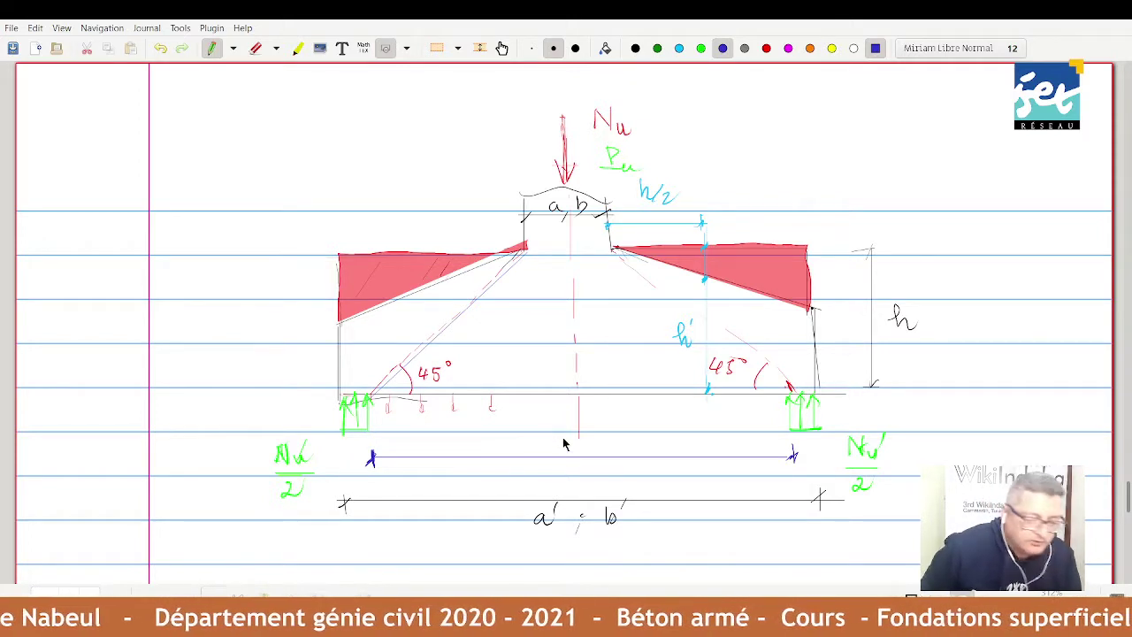
left_click_drag(557, 458, 597, 472)
left_click_drag(607, 454, 629, 474)
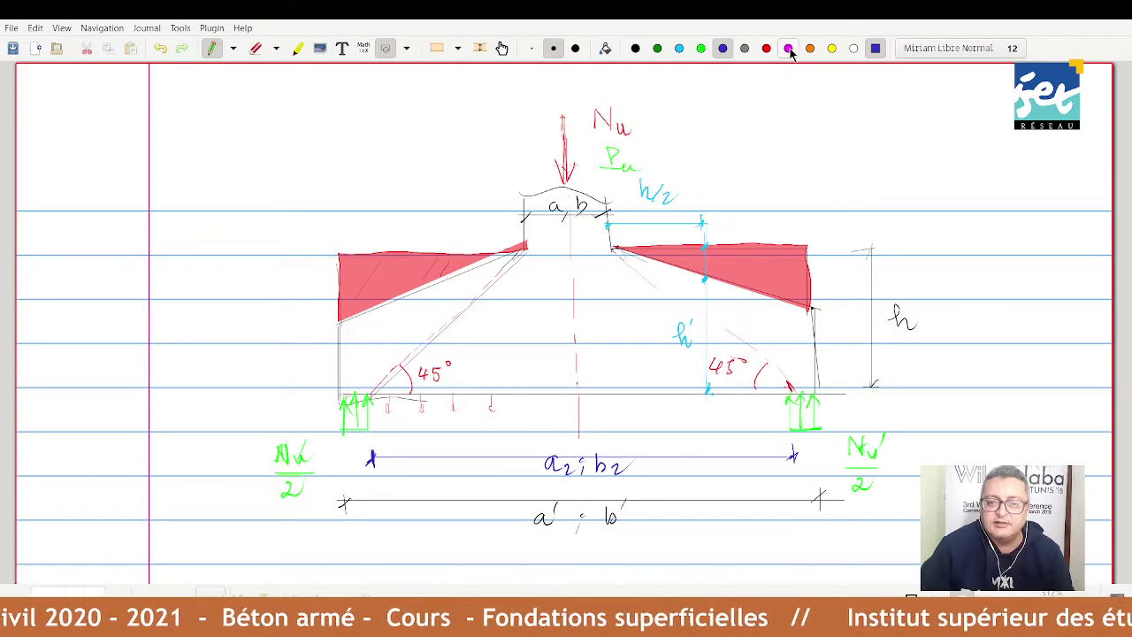
In magenta, draw vertical projection lines and a dimension between them labelled a₁ ; b₁.
left_click(789, 49)
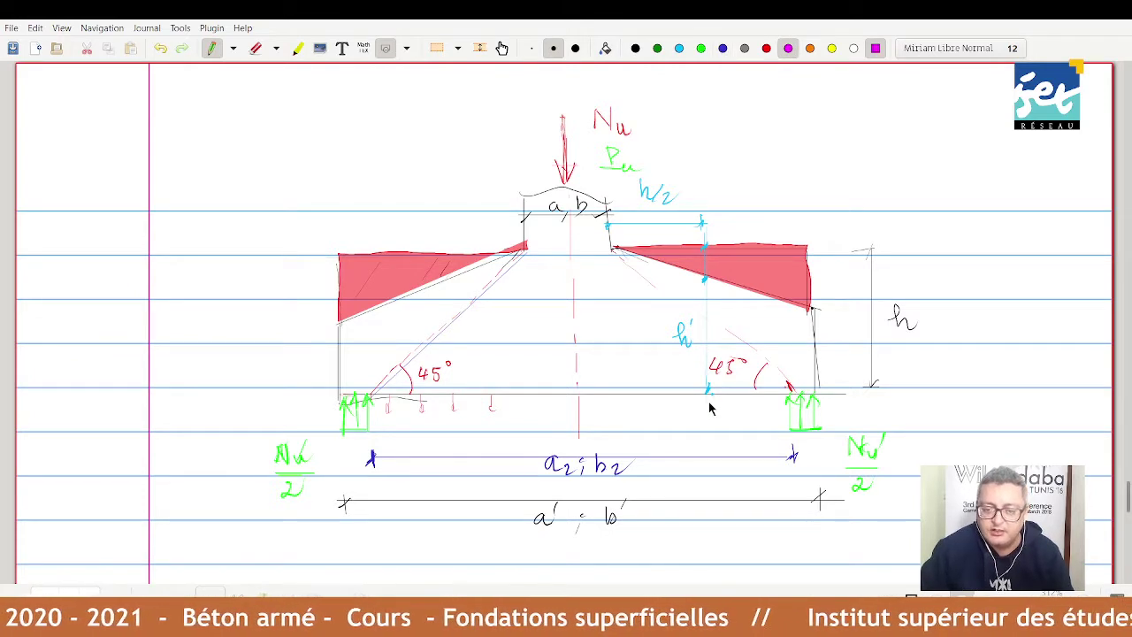
left_click_drag(708, 404, 707, 433)
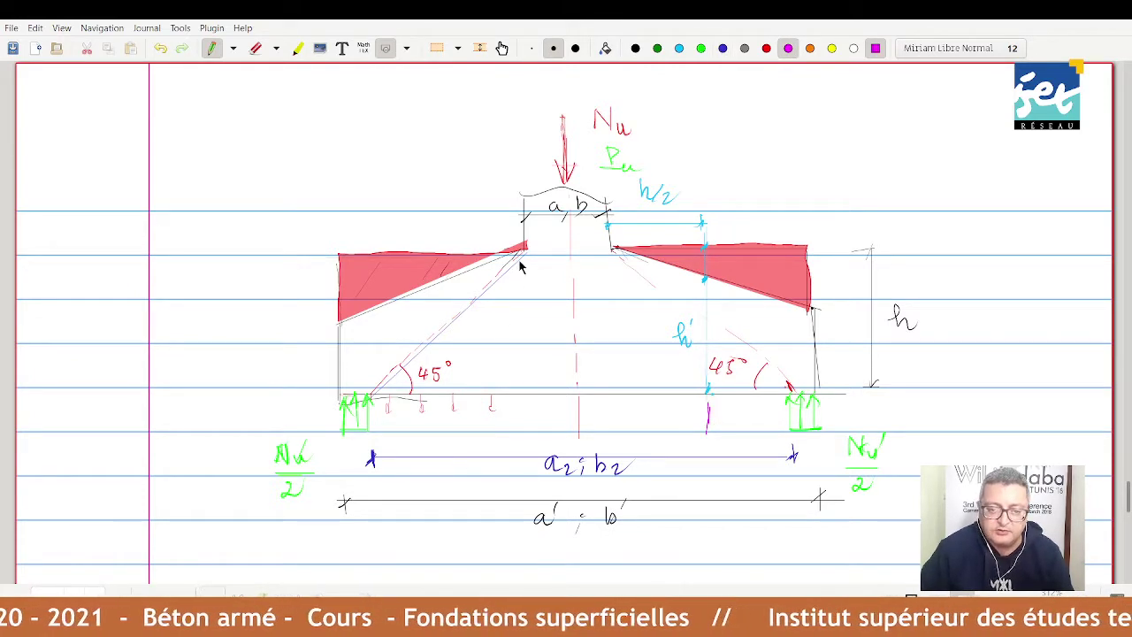
left_click_drag(442, 302, 449, 422)
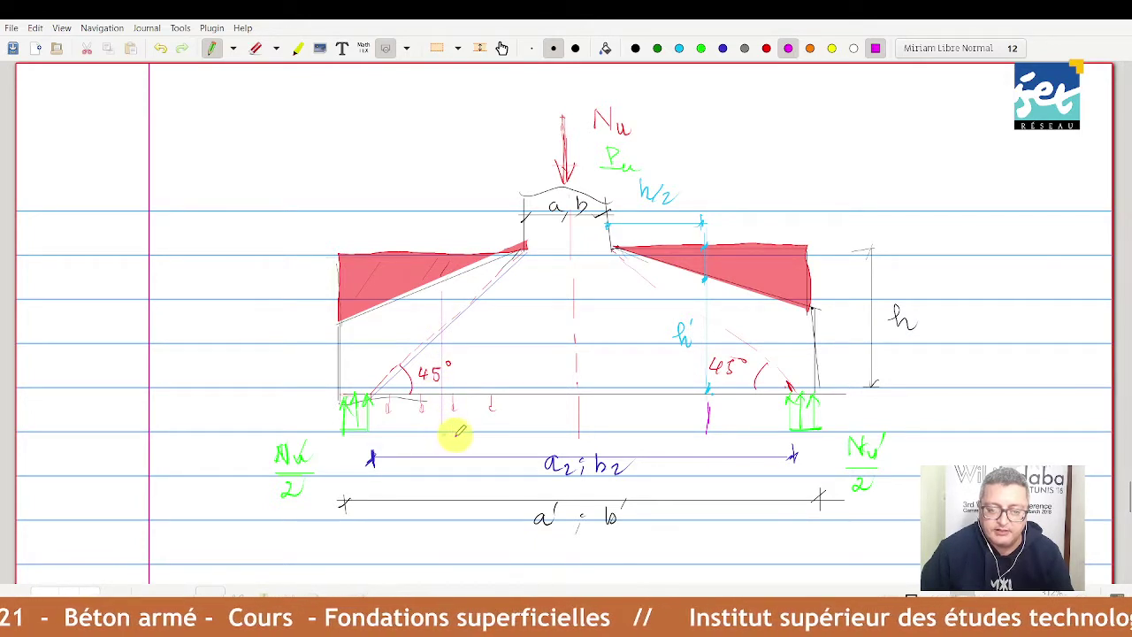
left_click_drag(442, 434, 707, 429)
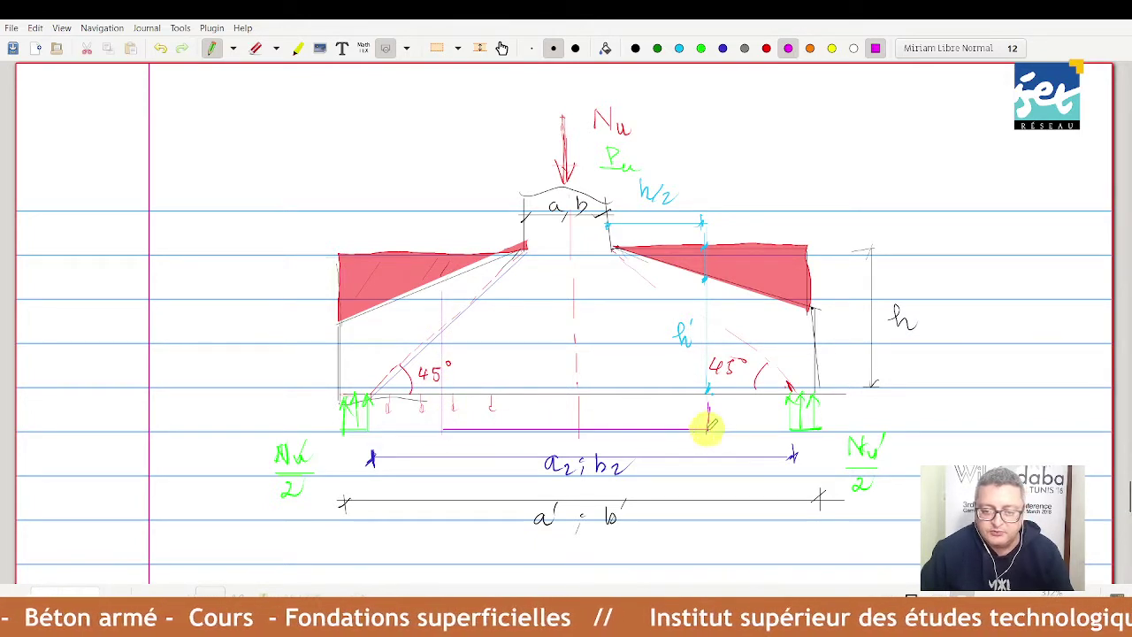
left_click_drag(445, 428, 444, 438)
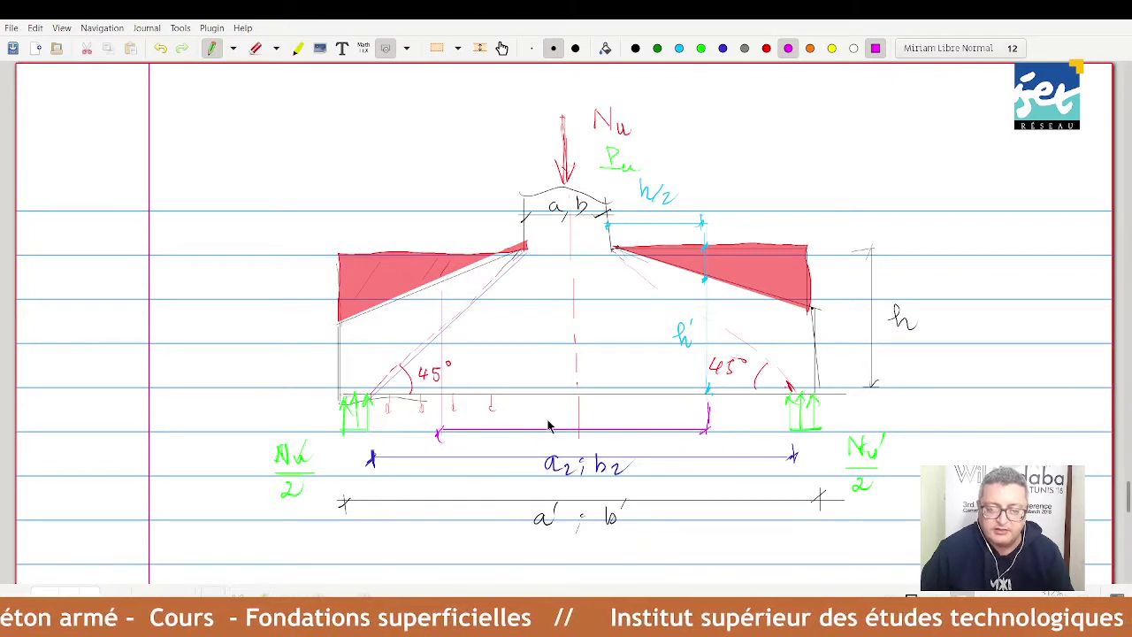
mouse_move(550, 414)
left_mouse_down()
mouse_move(541, 424)
mouse_move(562, 419)
mouse_move(579, 432)
mouse_move(625, 414)
mouse_move(621, 426)
left_mouse_up()
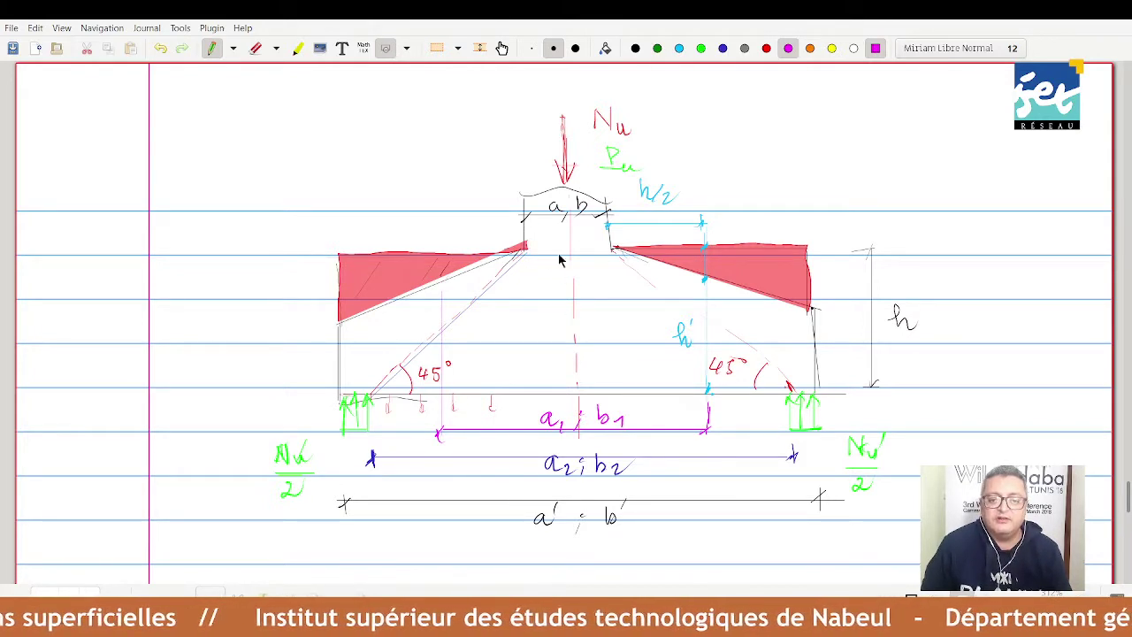
Trace pink 45° lines down from the left and right column corners.
left_click(524, 252)
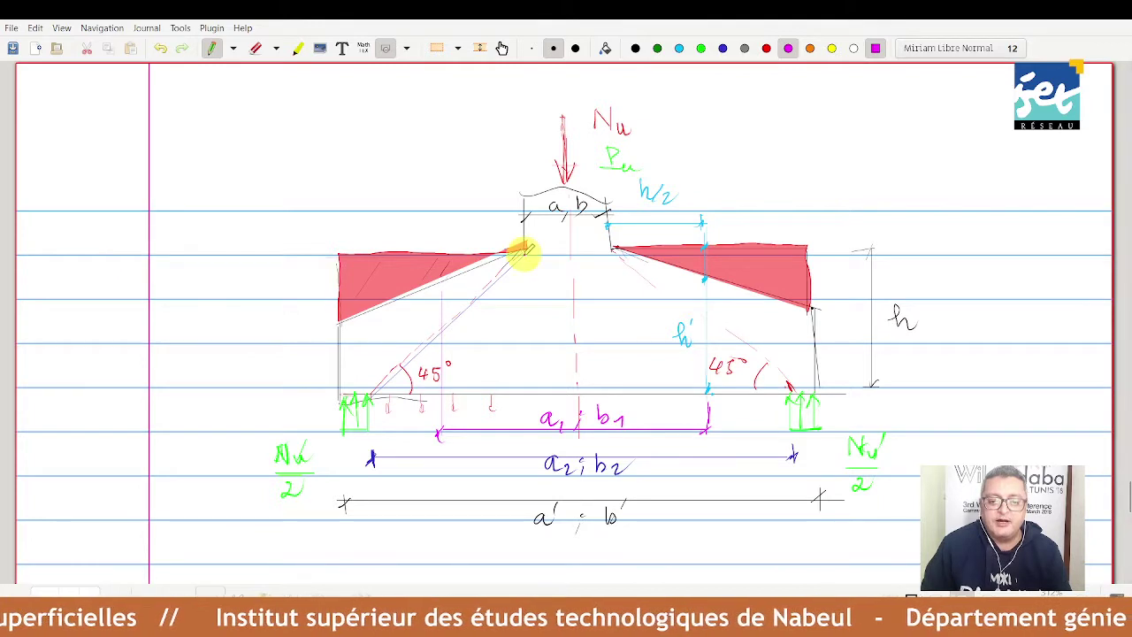
left_click_drag(515, 262, 470, 300)
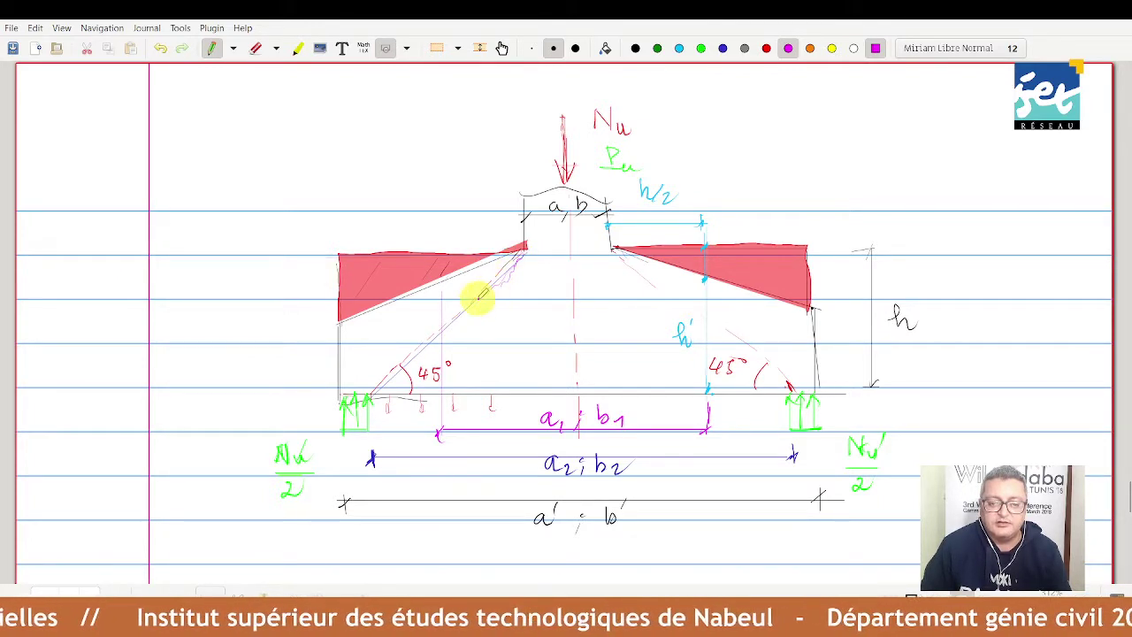
left_click(616, 249)
left_click_drag(616, 250, 645, 299)
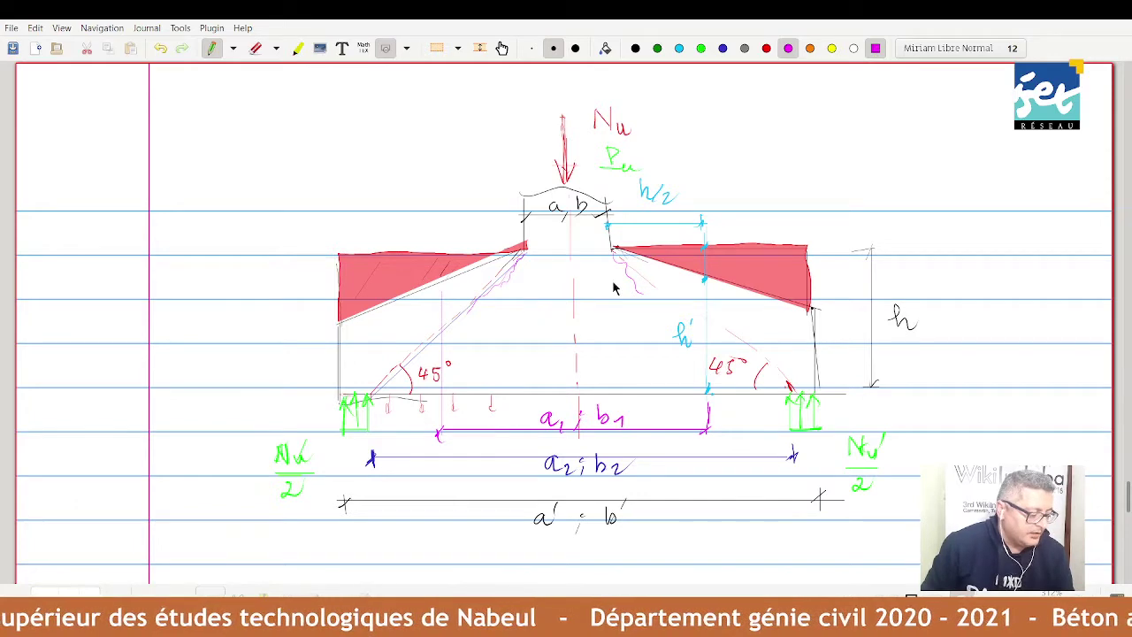
In black ink, write and underline the heading 'Équilibre' below the cross-section.
scroll(597, 146, "down", 4)
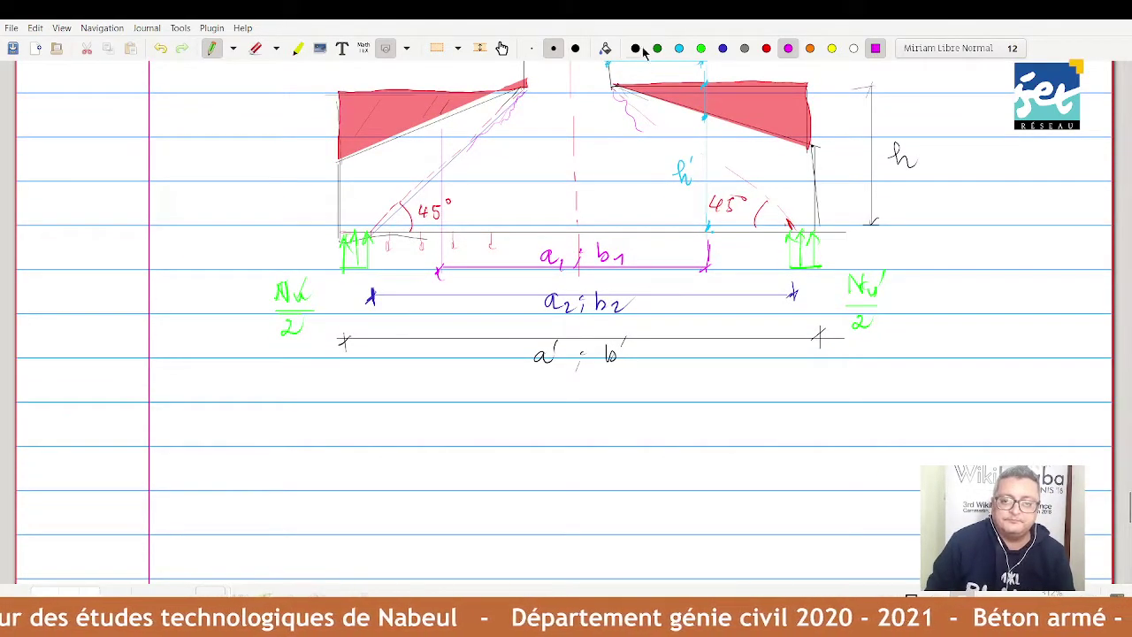
left_click(636, 49)
mouse_move(205, 379)
left_mouse_down()
mouse_move(196, 402)
mouse_move(212, 421)
mouse_move(227, 395)
mouse_move(297, 395)
left_mouse_up()
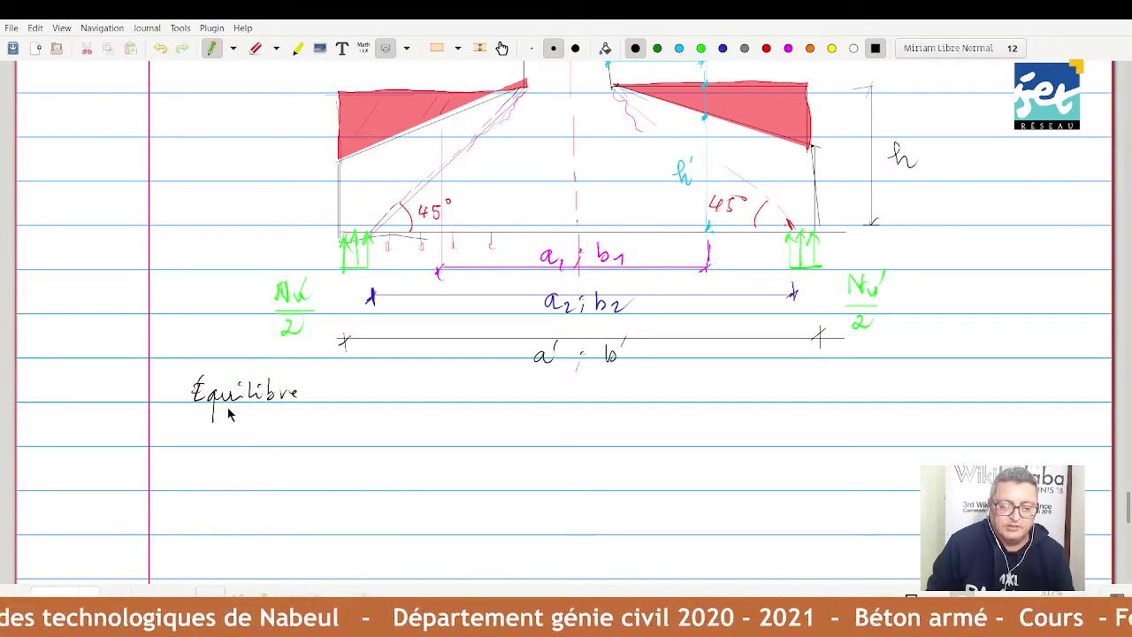
left_click_drag(227, 409, 268, 411)
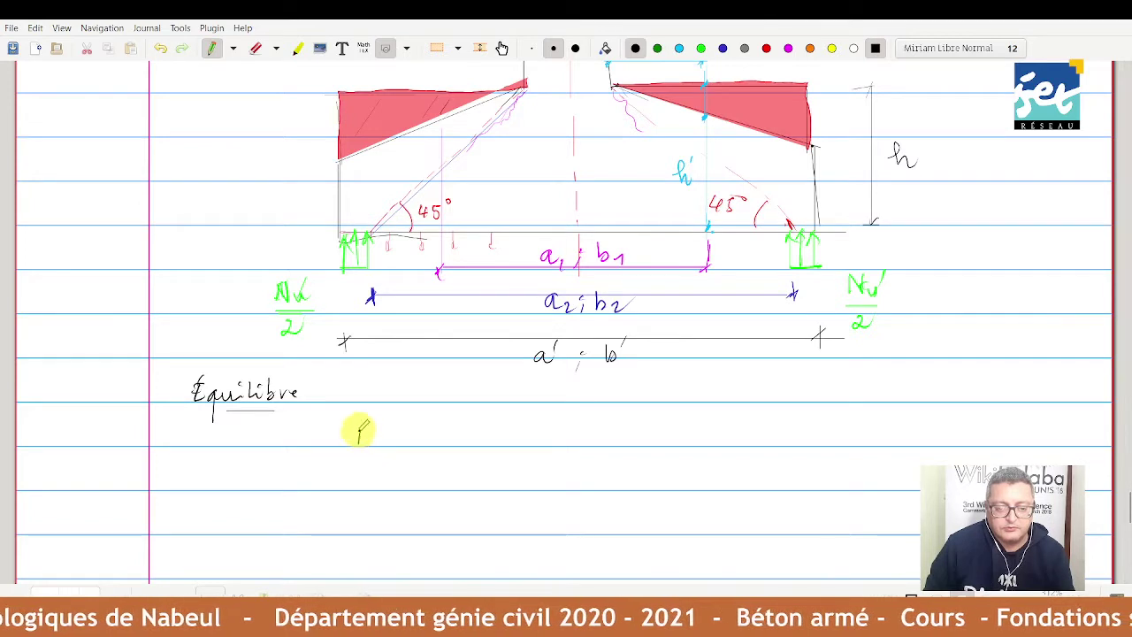
Write Nu + 1,35 G0 = Nu' + σsol × a2 × b2 under the heading.
mouse_move(359, 446)
left_mouse_down()
mouse_move(372, 432)
mouse_move(395, 446)
left_mouse_up()
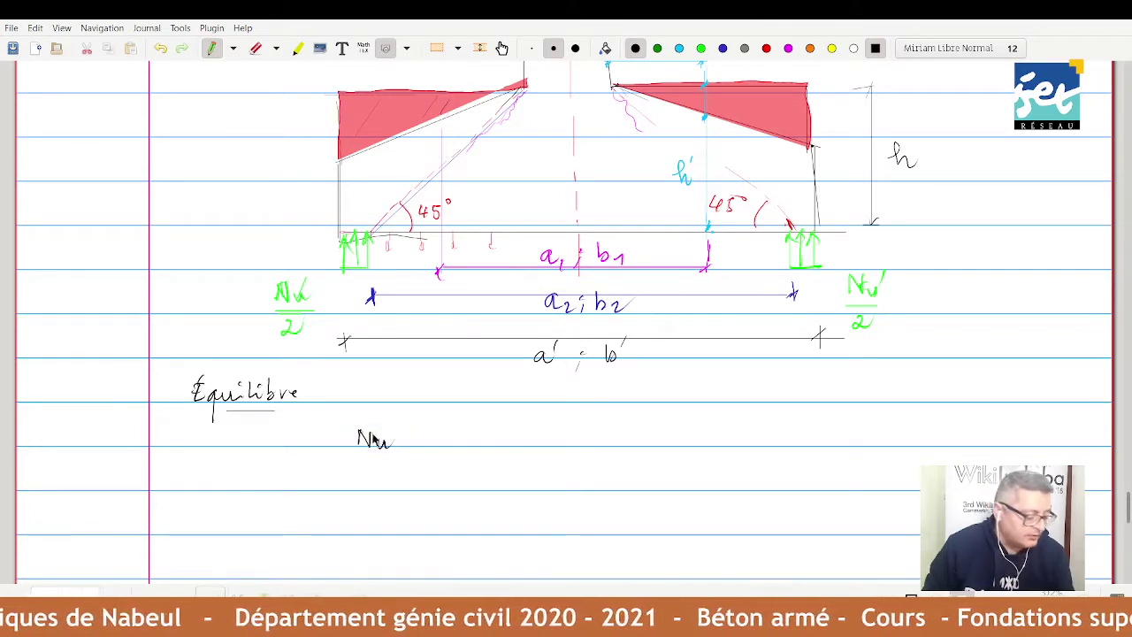
left_click_drag(400, 438, 416, 437)
mouse_move(409, 429)
left_mouse_down()
mouse_move(408, 445)
mouse_move(428, 448)
left_mouse_up()
left_click_drag(434, 443, 504, 449)
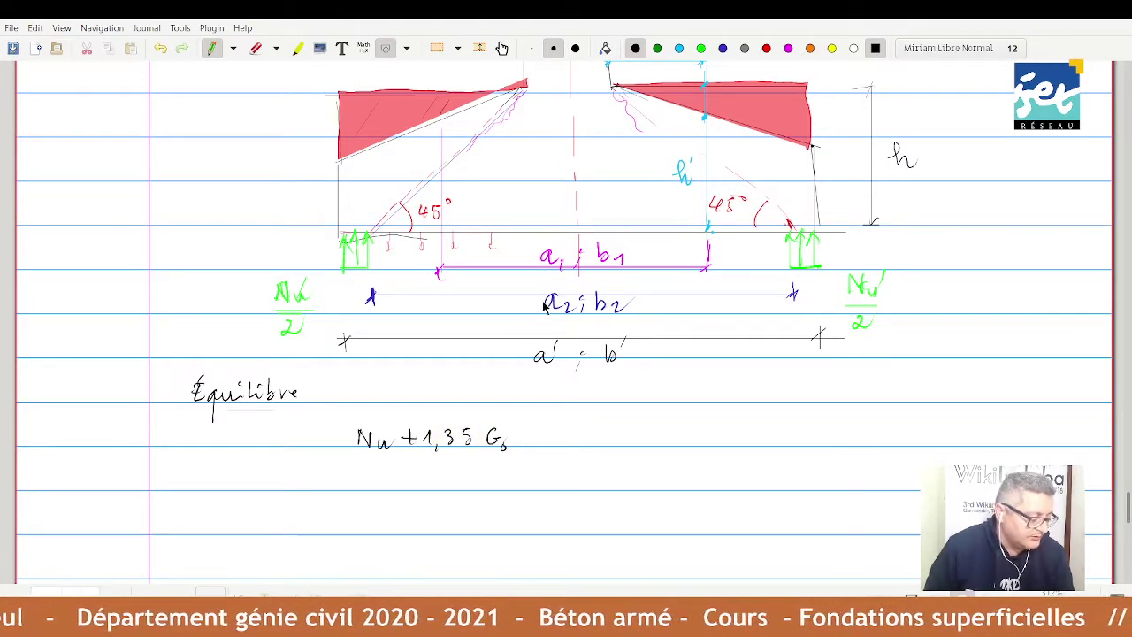
mouse_move(529, 433)
left_mouse_down()
mouse_move(605, 428)
mouse_move(627, 448)
mouse_move(688, 426)
mouse_move(670, 459)
mouse_move(712, 443)
mouse_move(811, 452)
left_mouse_up()
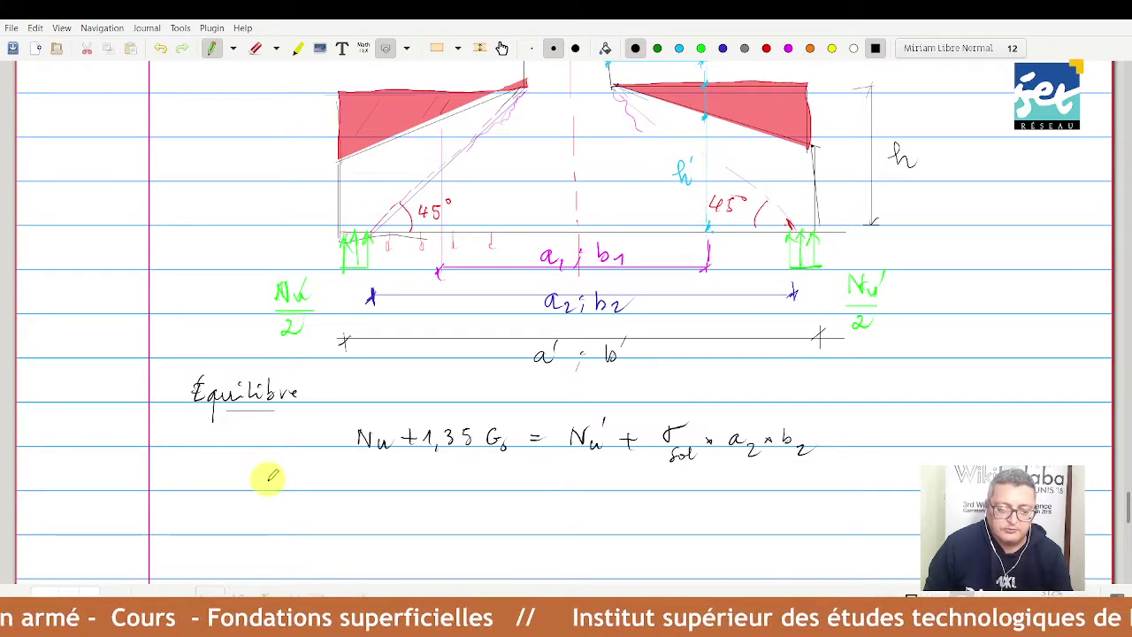
Write Nu' = Nu + 1,35 Go − (Nu + 1,35 Go)·a2·b2/(a'·b') on a new line.
left_click_drag(262, 491, 291, 478)
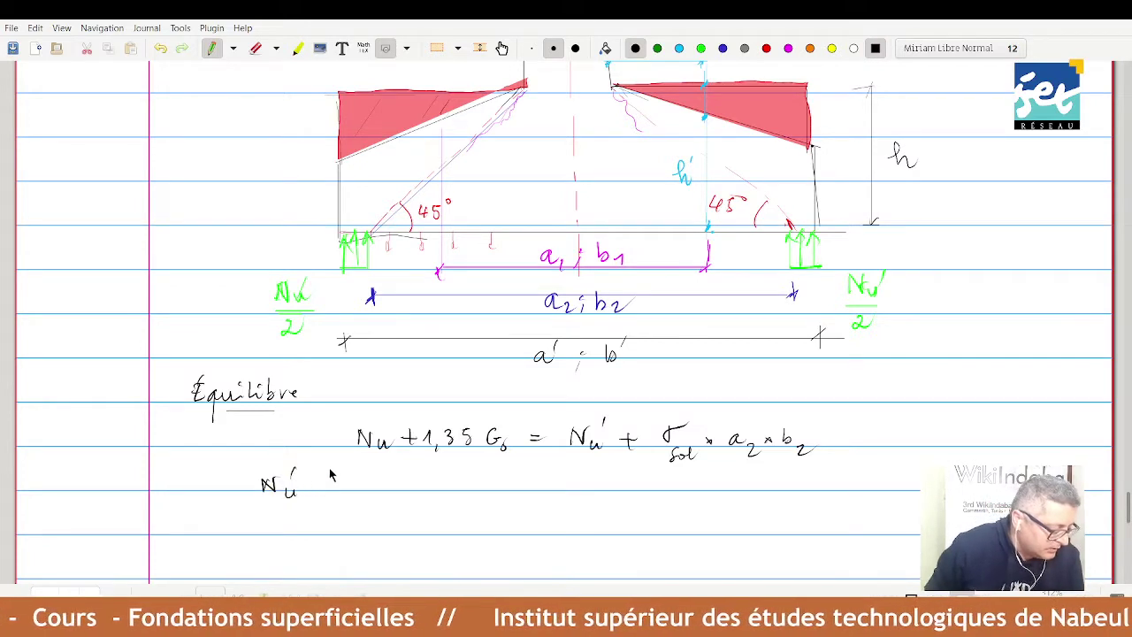
left_click_drag(309, 483, 324, 482)
left_click_drag(309, 488, 395, 483)
mouse_move(389, 476)
left_mouse_down()
mouse_move(389, 489)
mouse_move(491, 484)
mouse_move(550, 497)
mouse_move(587, 478)
mouse_move(600, 491)
mouse_move(653, 496)
left_mouse_up()
left_click_drag(658, 494, 728, 487)
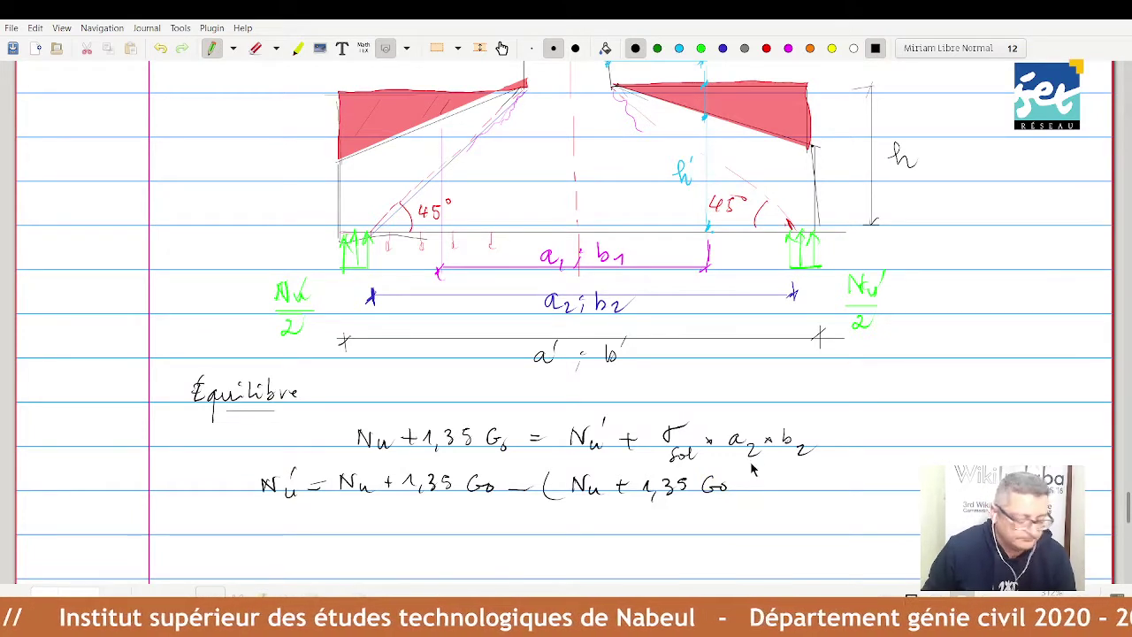
mouse_move(729, 476)
left_mouse_down()
mouse_move(729, 502)
mouse_move(824, 484)
left_mouse_up()
left_click(800, 475)
left_click_drag(831, 476, 838, 484)
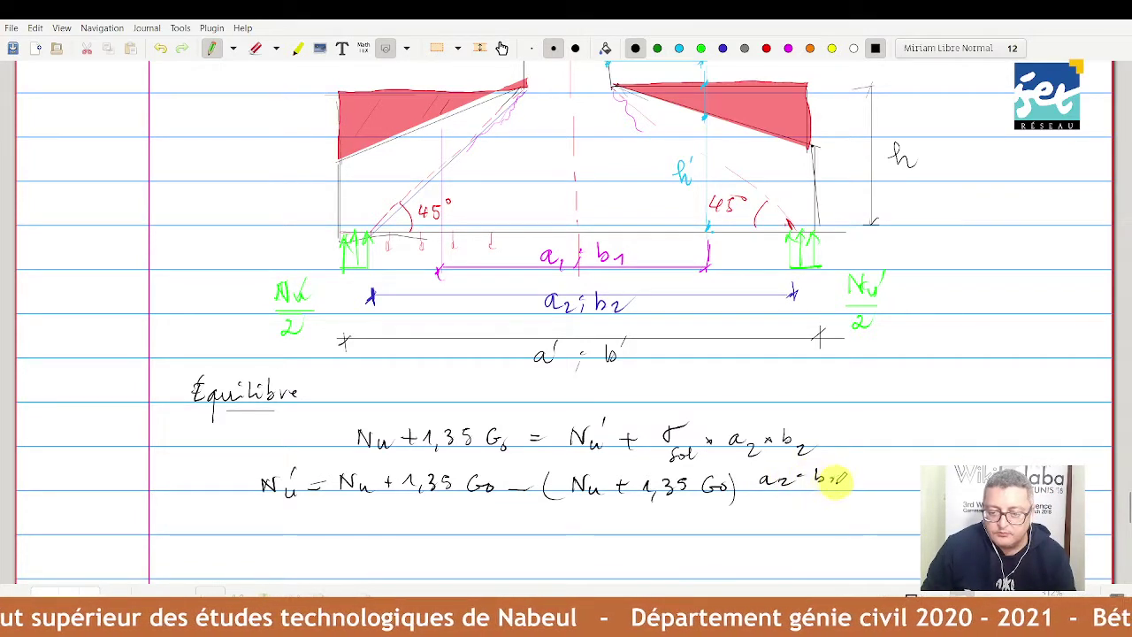
left_click_drag(754, 493, 846, 493)
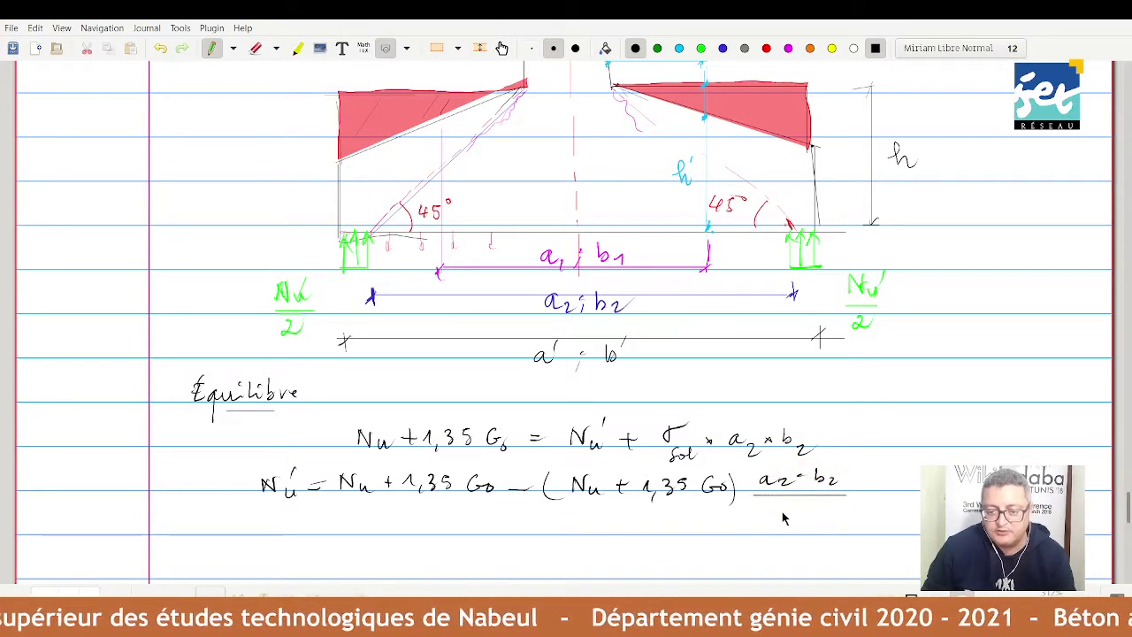
left_click_drag(775, 507, 836, 506)
left_click(801, 513)
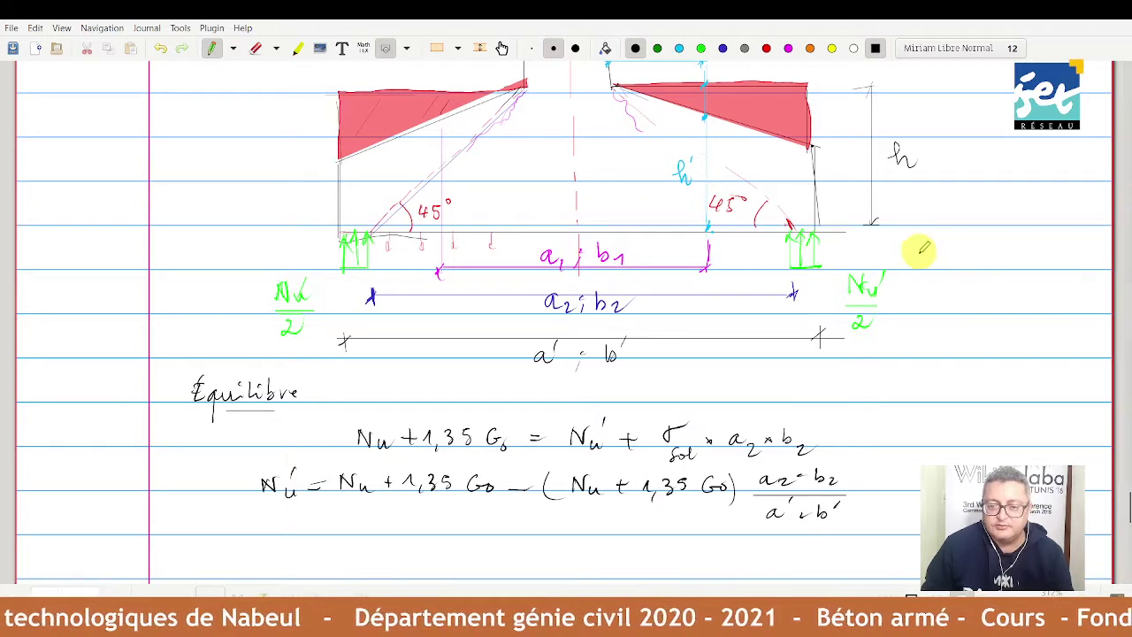
Write σsol = (Nu + 1,35 Go)/(a'·b') to the right of the footing diagram.
mouse_move(930, 257)
left_mouse_down()
mouse_move(916, 267)
mouse_move(950, 276)
mouse_move(964, 263)
left_mouse_up()
mouse_move(953, 269)
left_mouse_down()
mouse_move(983, 247)
mouse_move(1014, 254)
left_mouse_up()
mouse_move(1008, 249)
left_mouse_down()
mouse_move(1008, 260)
mouse_move(1030, 263)
mouse_move(1082, 255)
left_mouse_up()
left_click_drag(970, 266, 1086, 265)
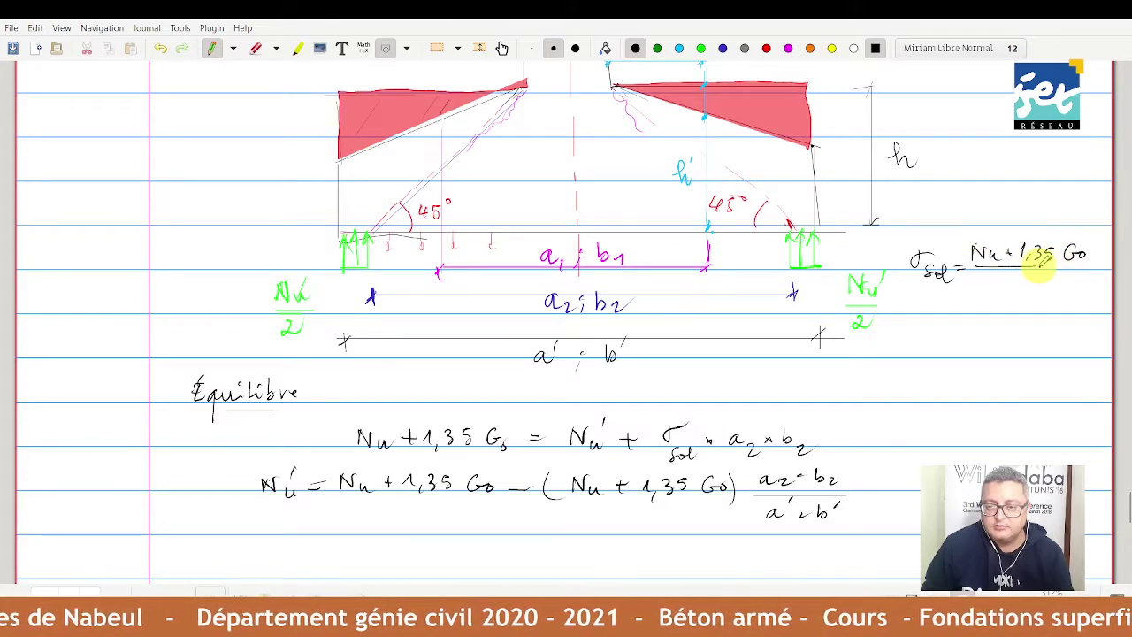
mouse_move(1013, 285)
left_mouse_down()
mouse_move(1017, 295)
mouse_move(1022, 287)
left_mouse_up()
left_click_drag(1030, 290, 1051, 294)
left_click_drag(1058, 281, 1056, 288)
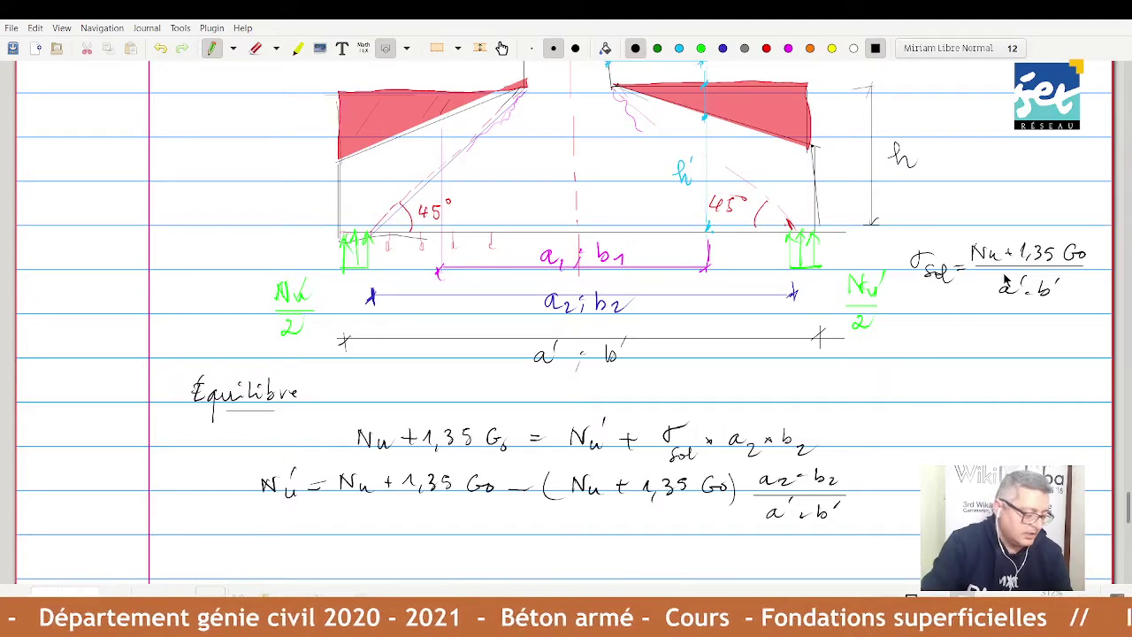
Write a2 = a + 2h and b2 = b + 2h, and circle Nu' in the second equation.
scroll(1005, 280, "down", 3)
scroll(1005, 280, "down", 2)
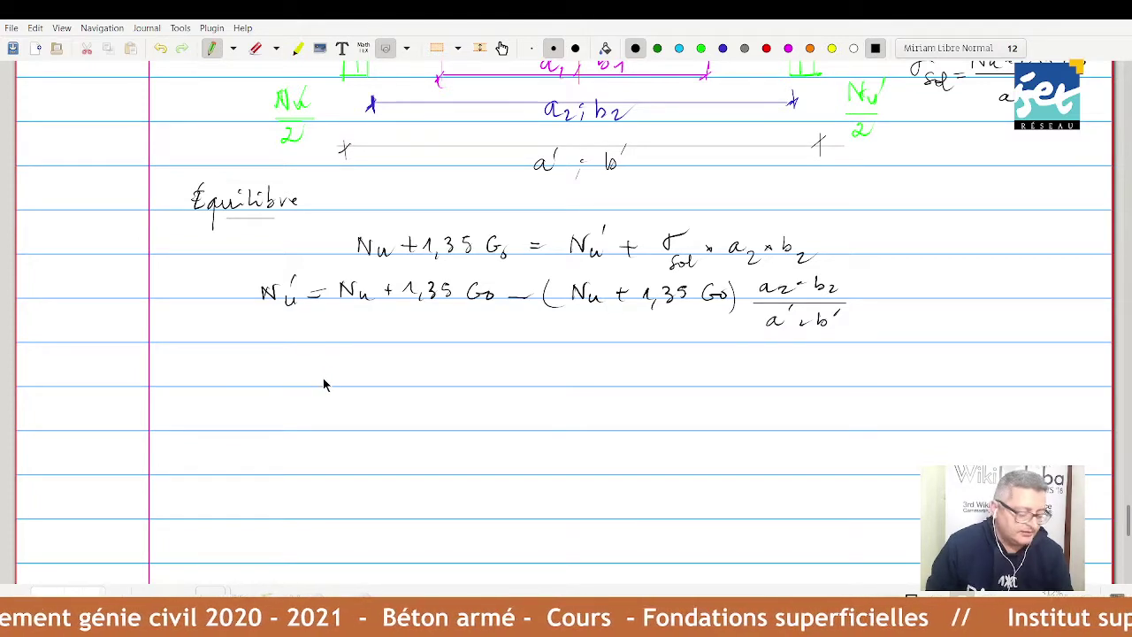
mouse_move(306, 375)
left_mouse_down()
mouse_move(331, 386)
mouse_move(350, 373)
mouse_move(396, 380)
left_mouse_up()
left_click_drag(412, 369, 450, 380)
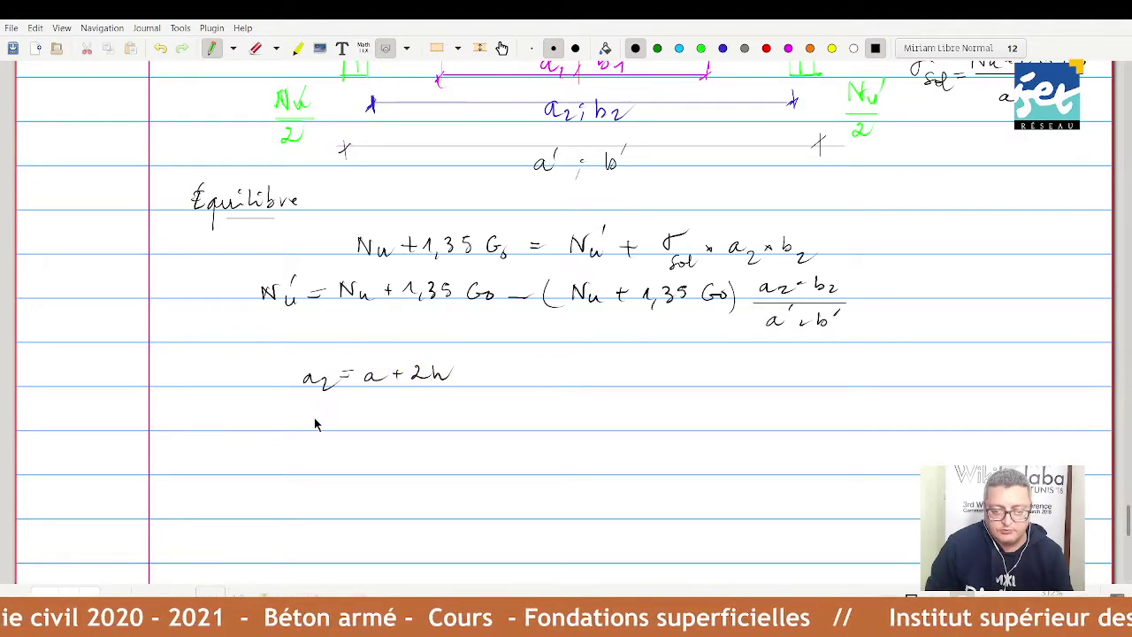
mouse_move(312, 408)
left_mouse_down()
mouse_move(335, 429)
mouse_move(351, 418)
left_mouse_up()
left_click_drag(341, 423, 430, 427)
mouse_move(434, 412)
left_mouse_down()
mouse_move(446, 426)
mouse_move(433, 428)
mouse_move(458, 426)
left_mouse_up()
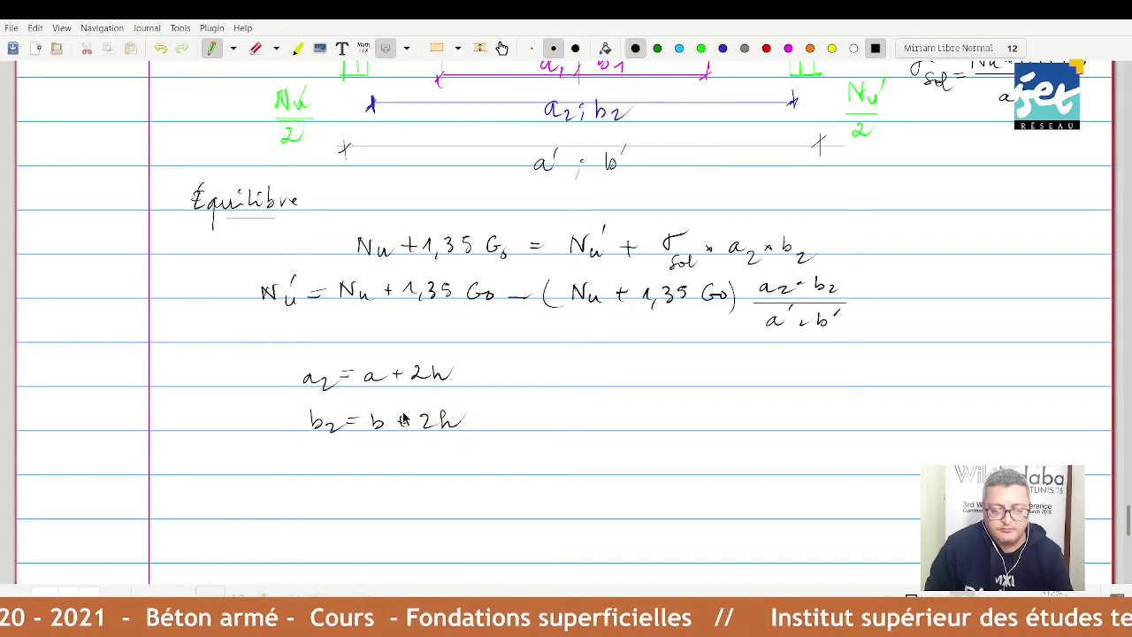
left_click_drag(297, 274, 295, 266)
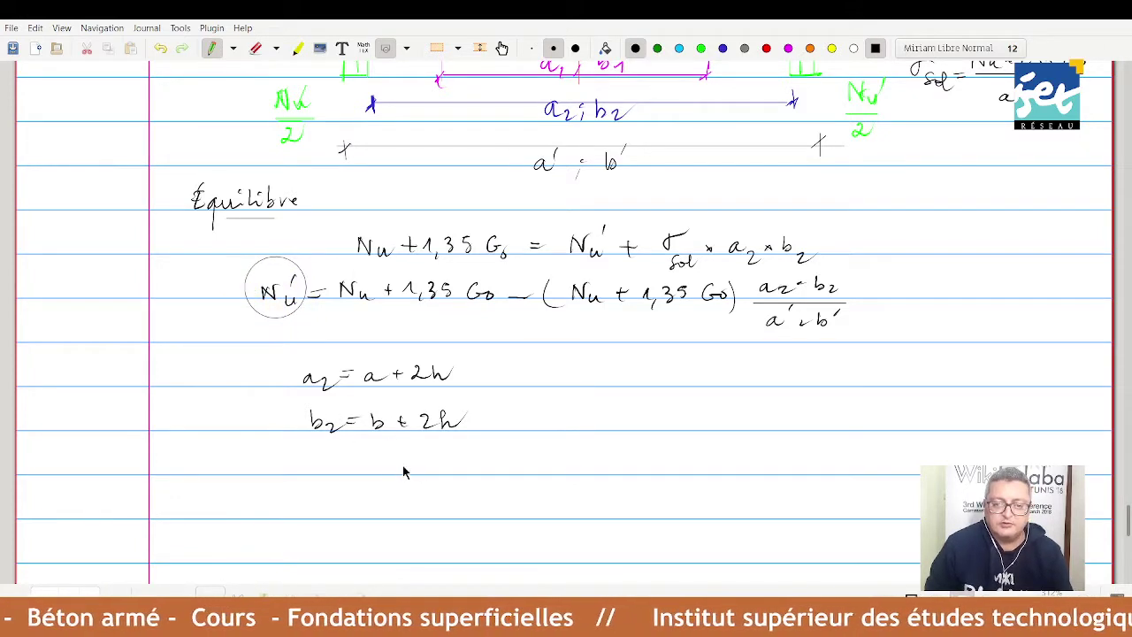
Write the punching inequality Nu' ≤ 0,045·uc·h'·fcj/γb.
mouse_move(343, 504)
left_mouse_down()
mouse_move(362, 498)
mouse_move(365, 516)
mouse_move(372, 496)
mouse_move(422, 518)
left_mouse_up()
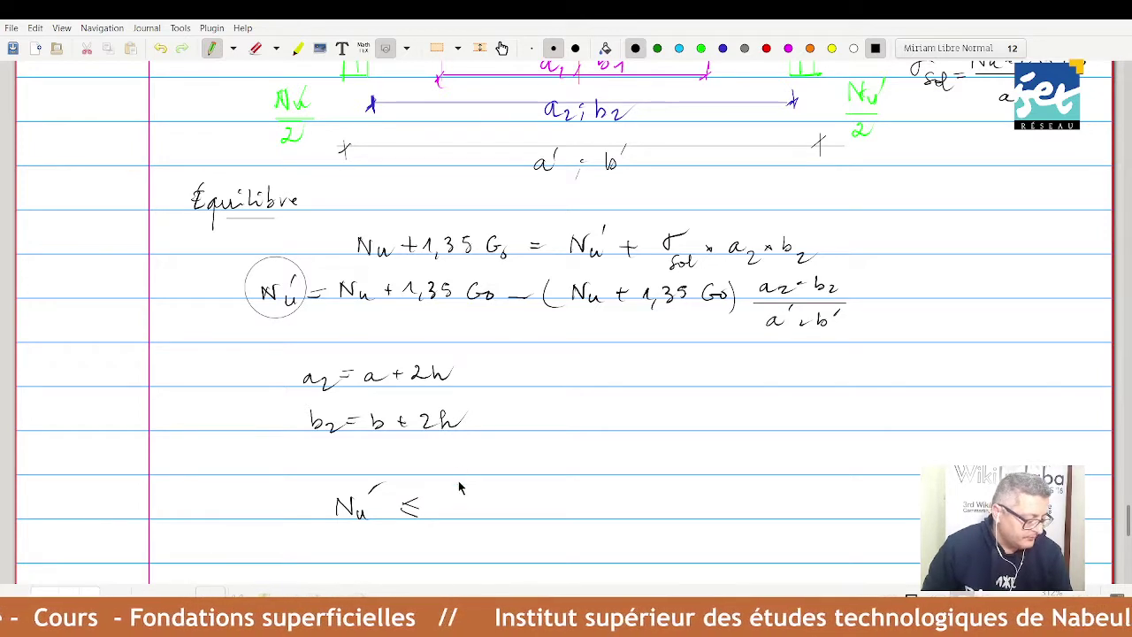
left_click_drag(449, 498, 456, 510)
left_click_drag(472, 498, 482, 509)
mouse_move(501, 497)
left_mouse_down()
mouse_move(479, 509)
mouse_move(497, 512)
mouse_move(509, 497)
left_mouse_up()
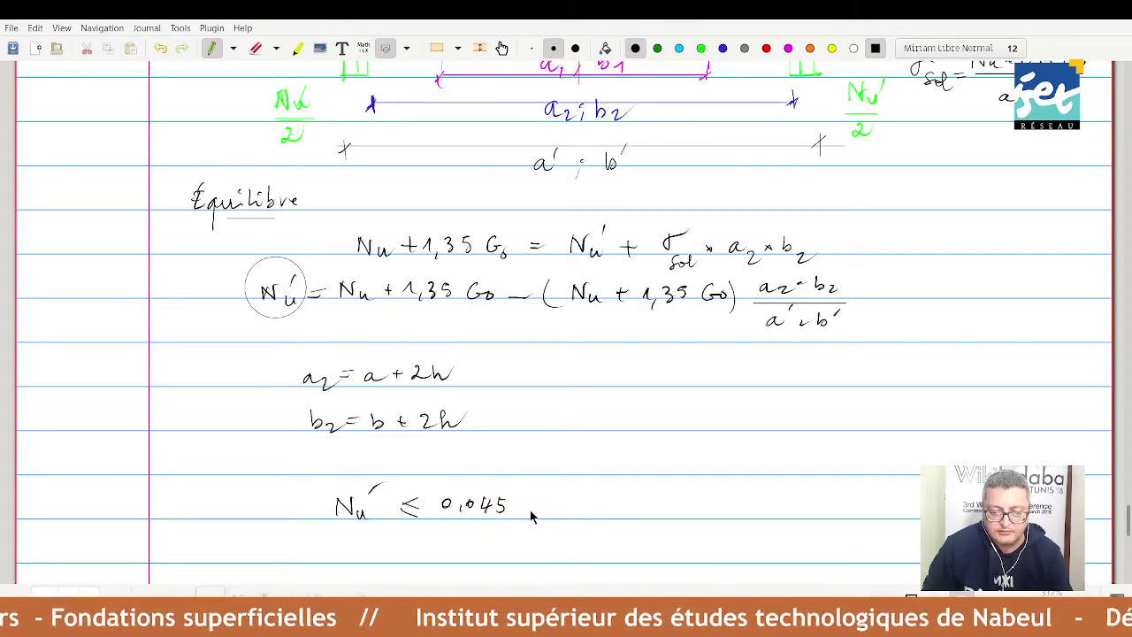
left_click(527, 510)
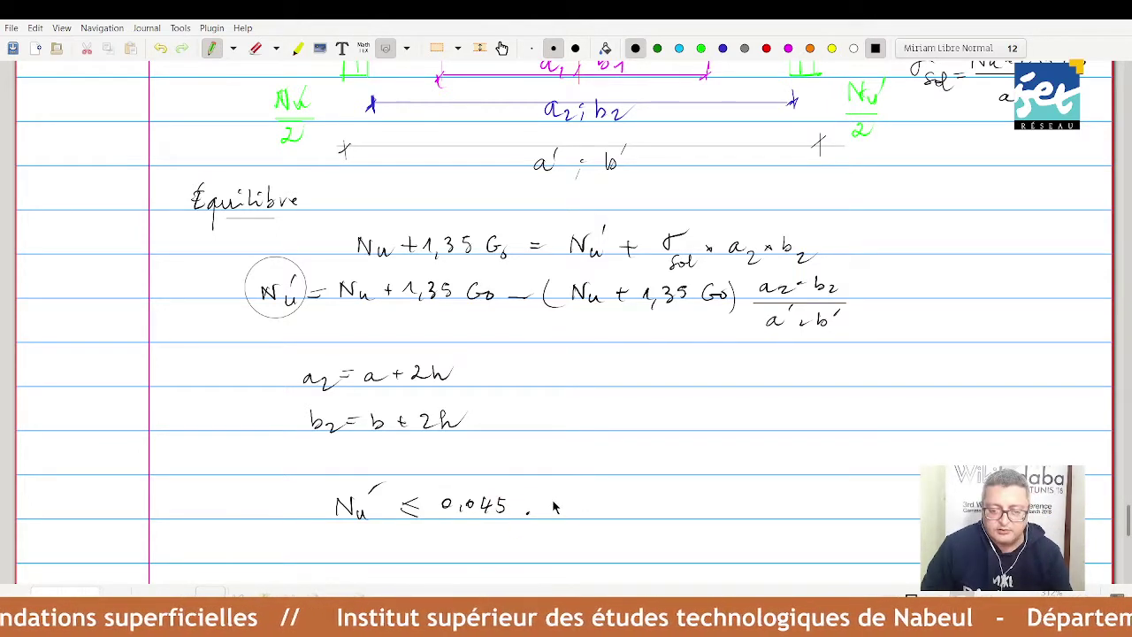
mouse_move(552, 511)
left_mouse_down()
mouse_move(564, 500)
mouse_move(576, 517)
left_mouse_up()
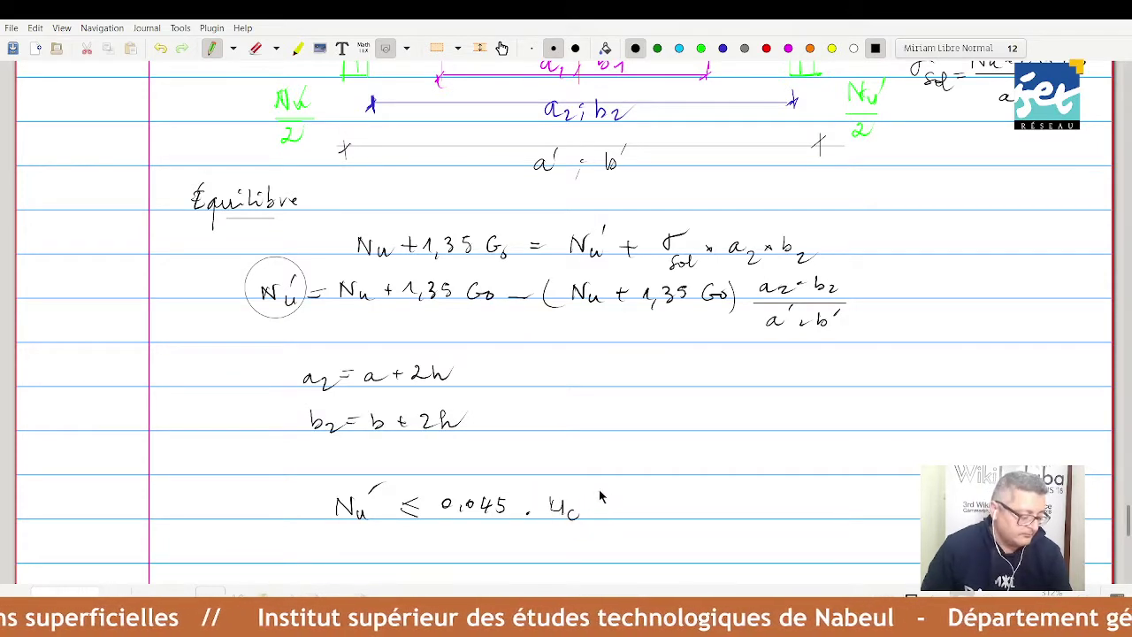
left_click(598, 505)
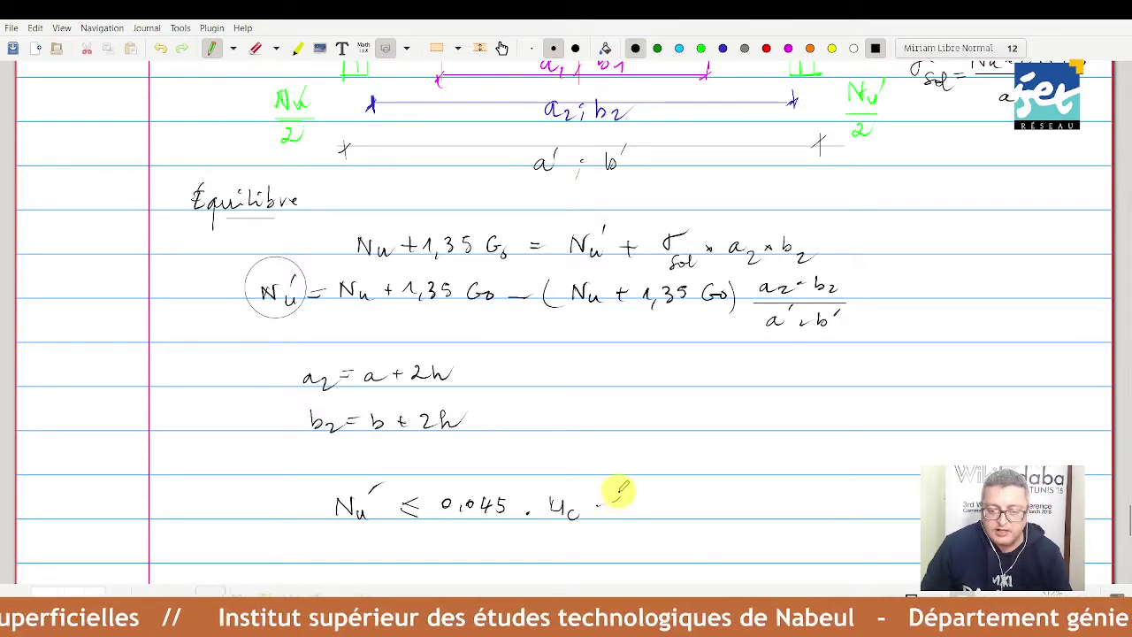
mouse_move(619, 491)
left_mouse_down()
mouse_move(630, 515)
mouse_move(635, 496)
left_mouse_up()
scroll(634, 498, "up", 5)
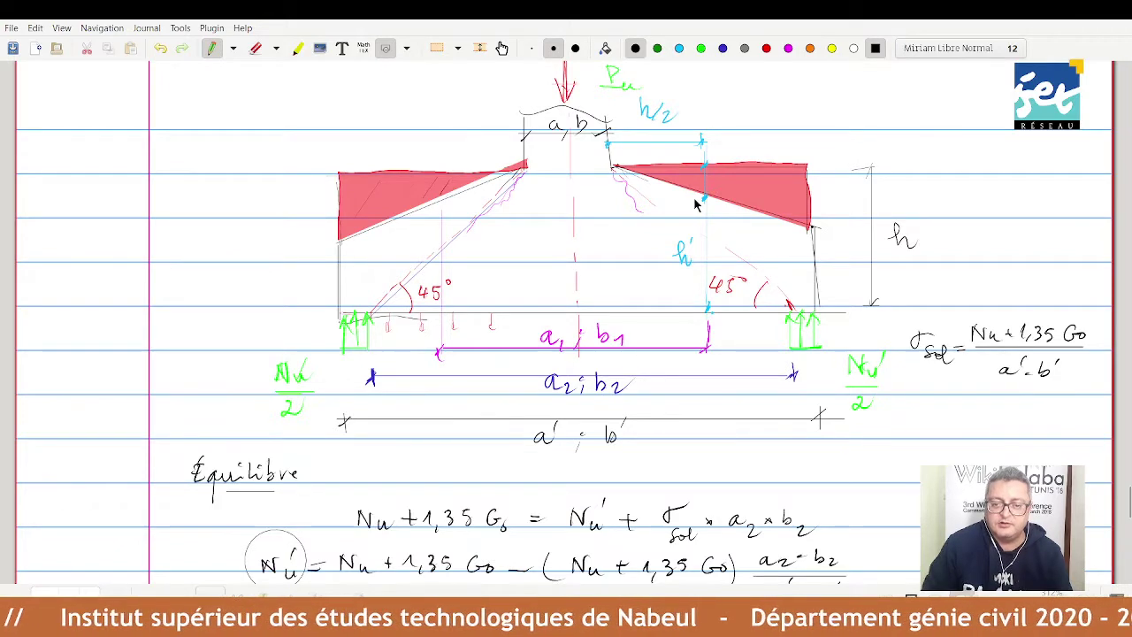
scroll(695, 203, "down", 5)
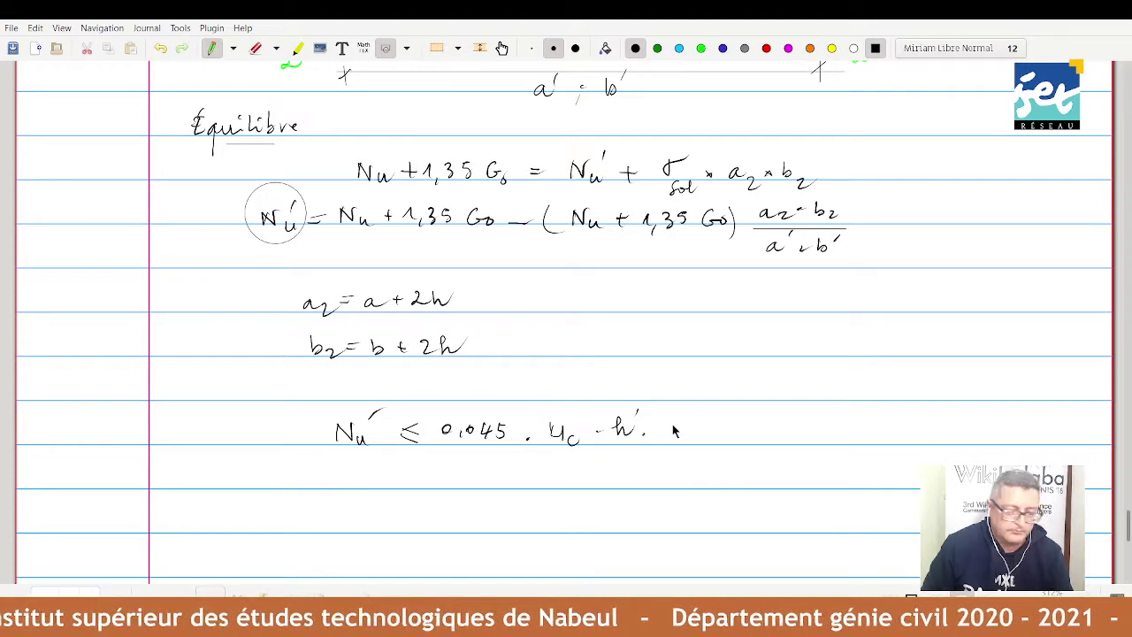
mouse_move(674, 431)
left_mouse_down()
mouse_move(677, 397)
mouse_move(690, 428)
mouse_move(697, 411)
mouse_move(709, 434)
mouse_move(690, 462)
mouse_move(705, 457)
left_mouse_up()
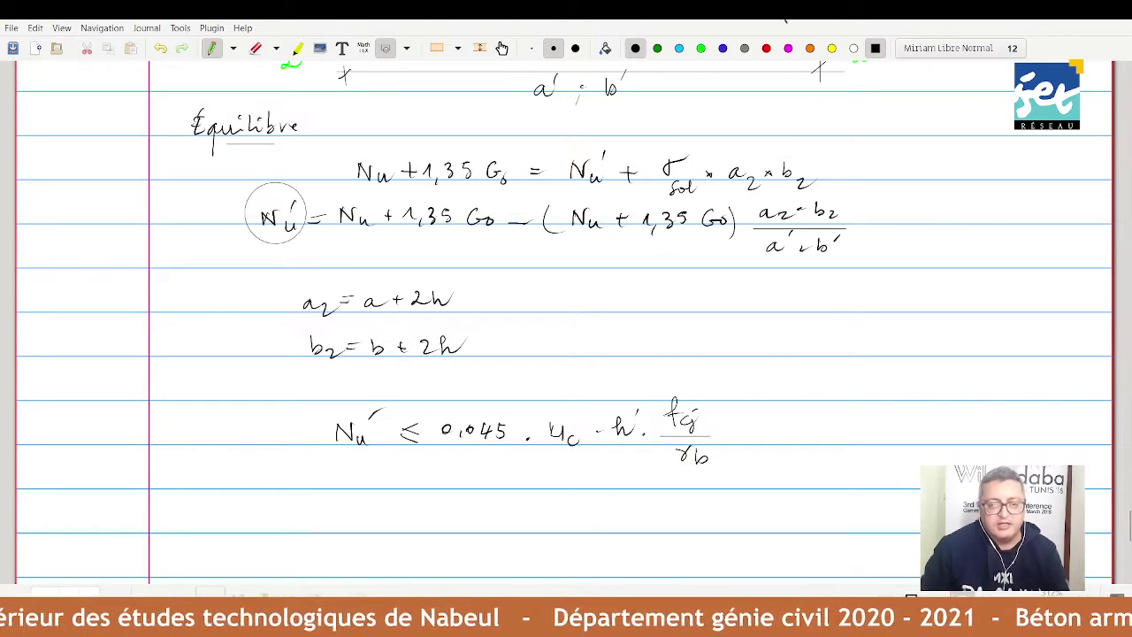
Frame the punching inequality with a red box.
left_click(766, 48)
mouse_move(330, 378)
left_mouse_down()
mouse_move(741, 377)
mouse_move(728, 478)
mouse_move(304, 475)
left_mouse_up()
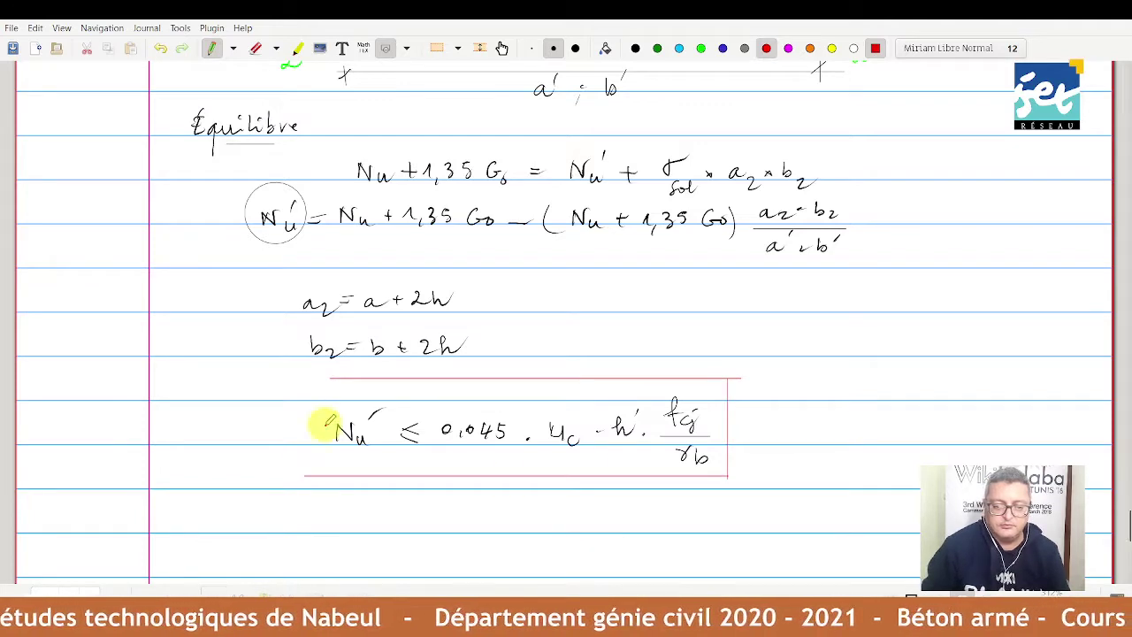
left_click_drag(320, 382, 329, 472)
In black ink, write 'h' : épaisseur de la semelle dans la section S à h/2' and begin the rectangular-footing note.
scroll(328, 472, "up", 4)
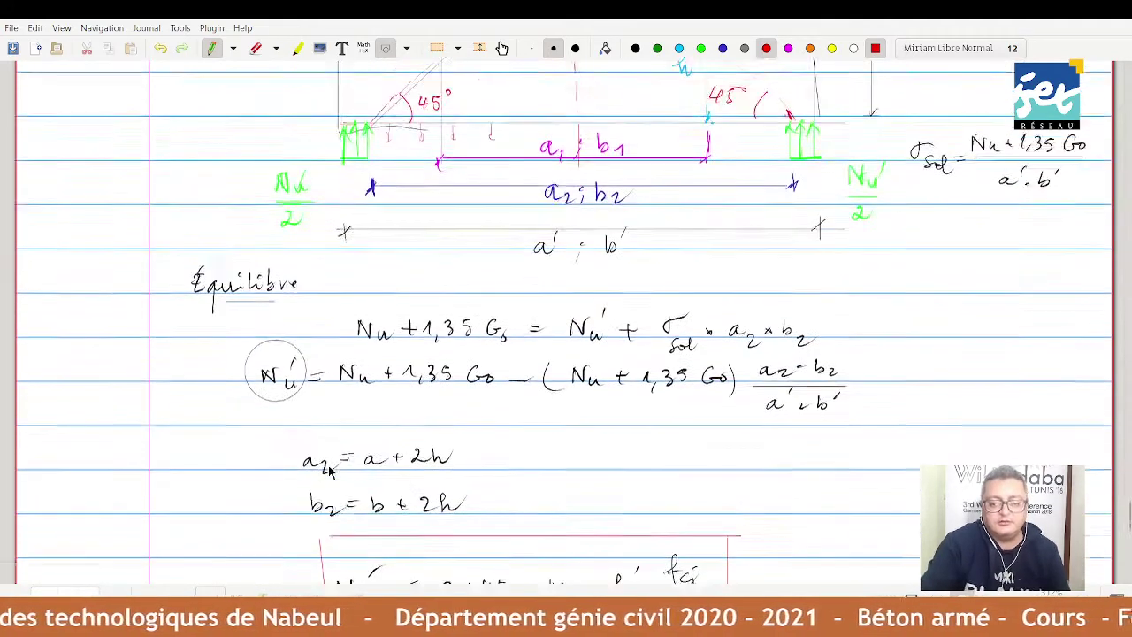
scroll(328, 472, "up", 2)
scroll(328, 472, "up", 1)
scroll(367, 434, "down", 8)
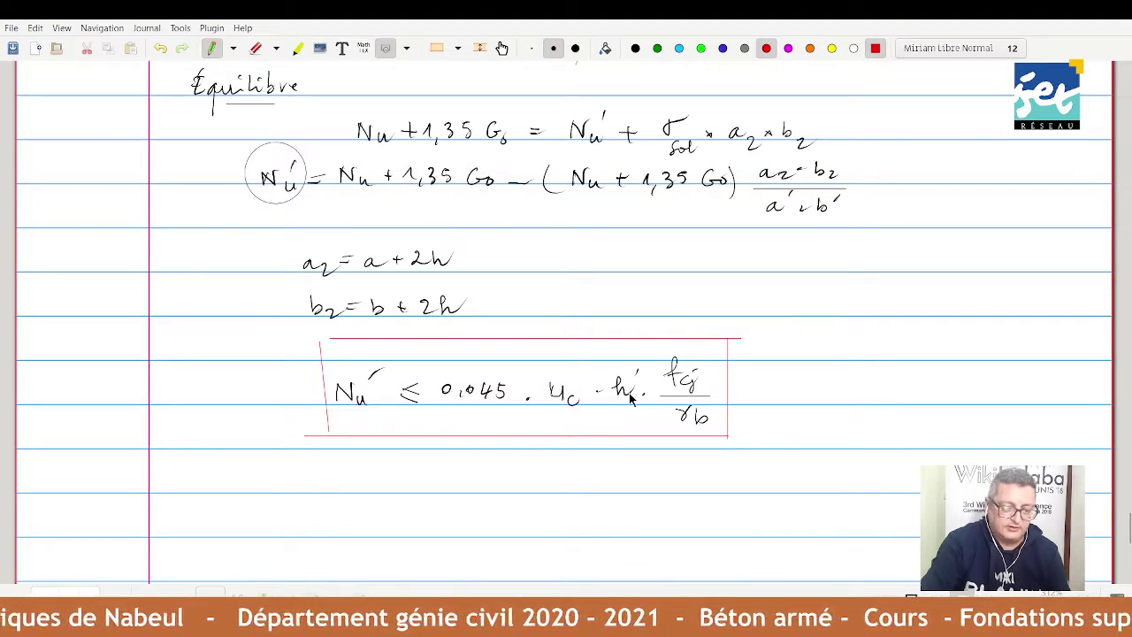
scroll(630, 398, "down", 3)
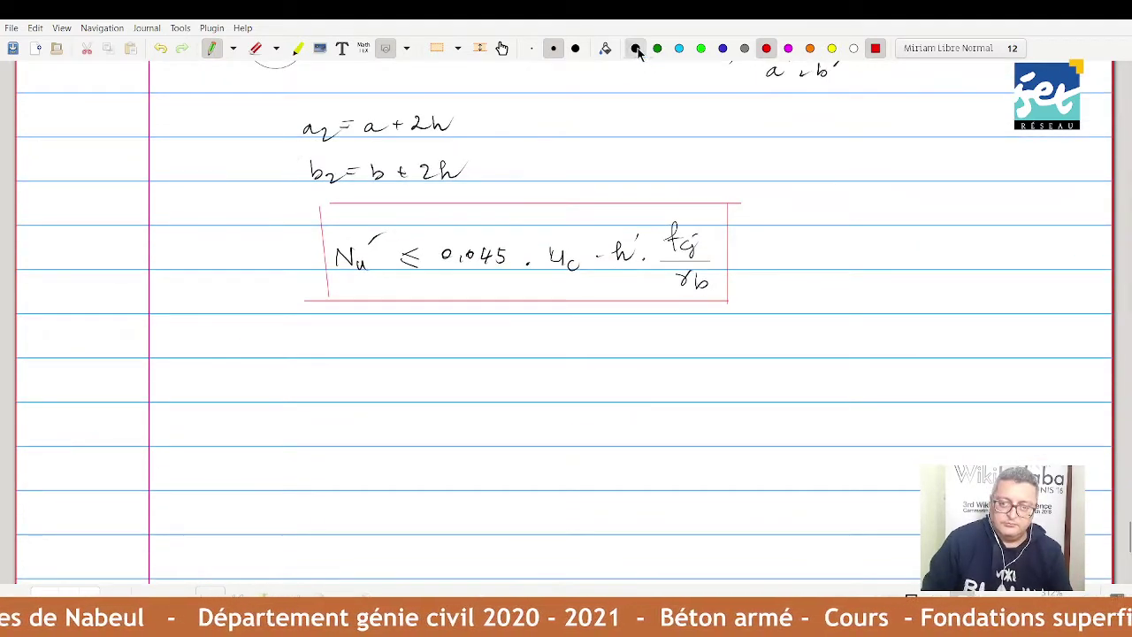
left_click(635, 49)
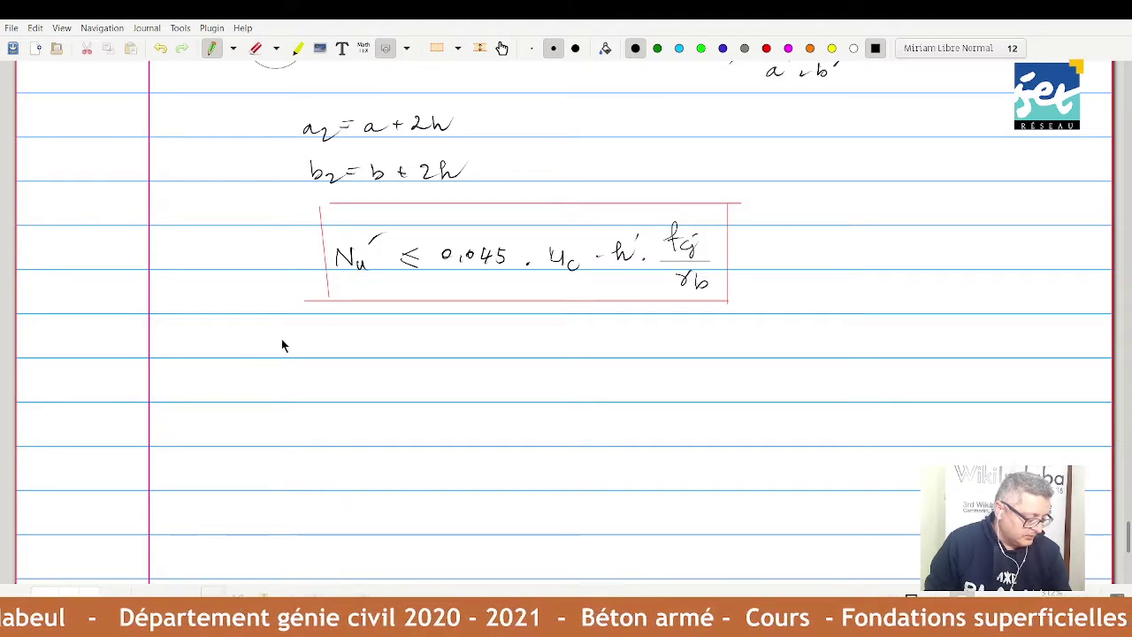
left_click_drag(200, 340, 223, 336)
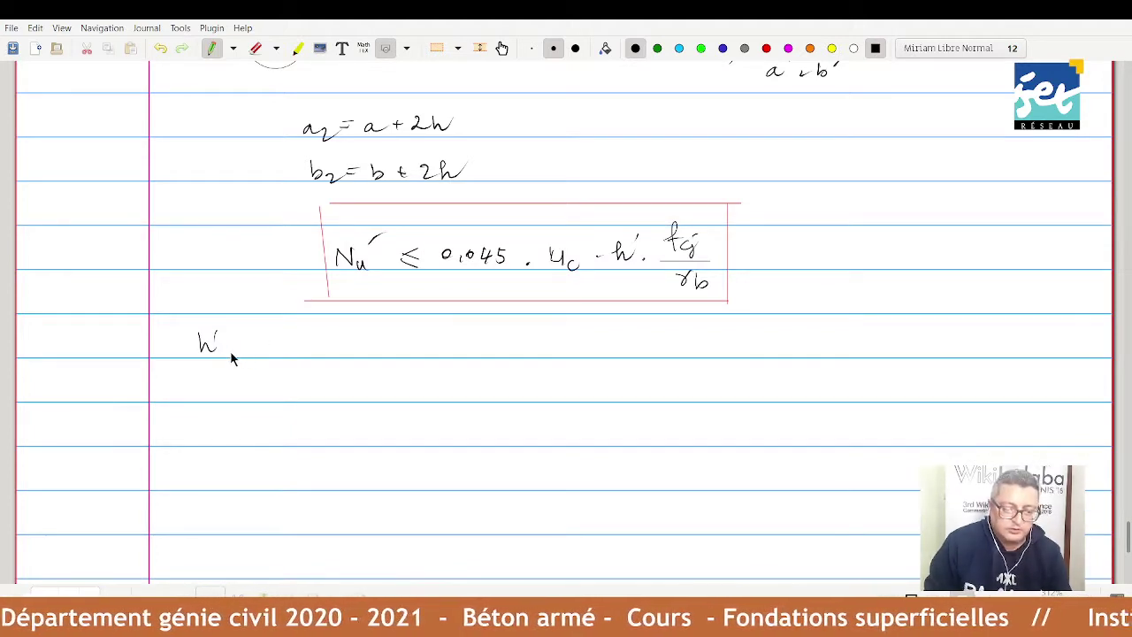
mouse_move(227, 350)
left_mouse_down()
mouse_move(263, 334)
mouse_move(269, 360)
mouse_move(292, 343)
mouse_move(548, 344)
left_mouse_up()
left_click(226, 338)
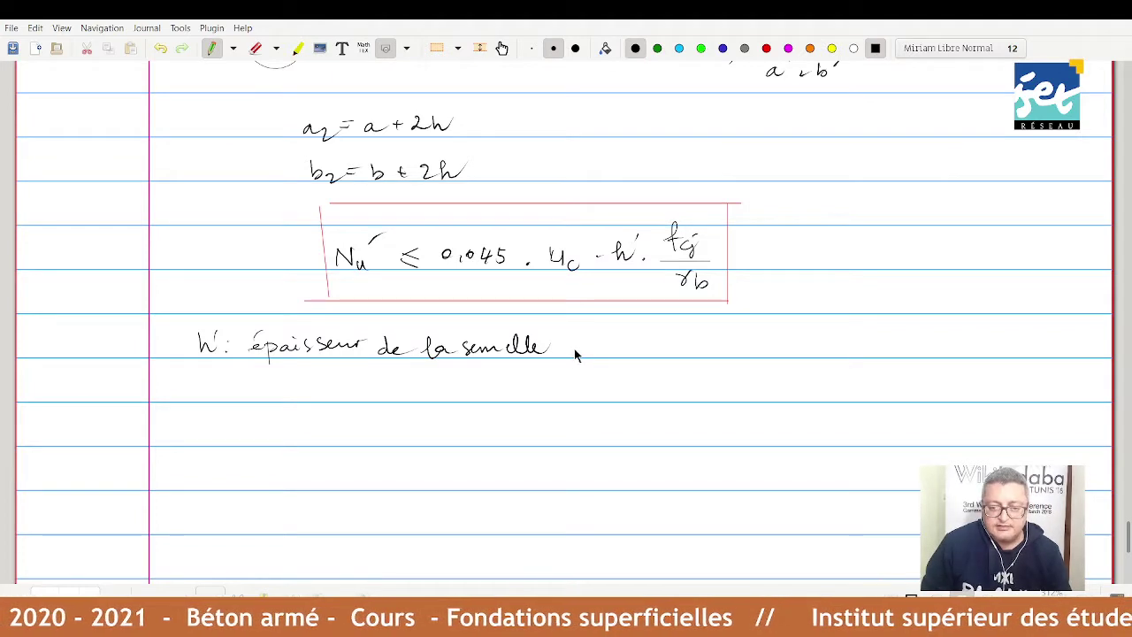
mouse_move(566, 346)
left_mouse_down()
mouse_move(748, 347)
mouse_move(778, 336)
mouse_move(834, 355)
left_mouse_up()
left_click_drag(820, 362, 833, 370)
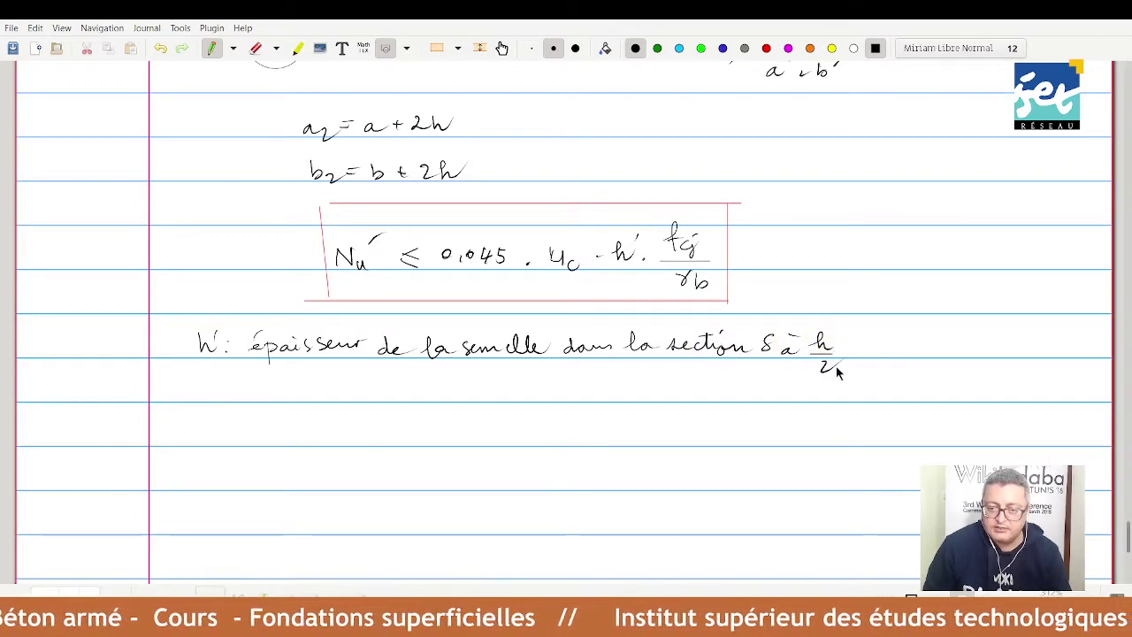
mouse_move(259, 380)
left_mouse_down()
mouse_move(256, 403)
mouse_move(370, 398)
mouse_move(424, 381)
mouse_move(448, 392)
mouse_move(496, 392)
mouse_move(500, 382)
mouse_move(535, 397)
mouse_move(601, 390)
mouse_move(596, 409)
mouse_move(624, 386)
mouse_move(652, 397)
mouse_move(768, 389)
left_mouse_up()
End the note with h' = h, then write 'Nu' = charge poinçonnante :' below it.
mouse_move(756, 394)
left_mouse_down()
mouse_move(811, 393)
mouse_move(811, 405)
left_mouse_up()
scroll(765, 427, "up", 3)
scroll(765, 430, "up", 7)
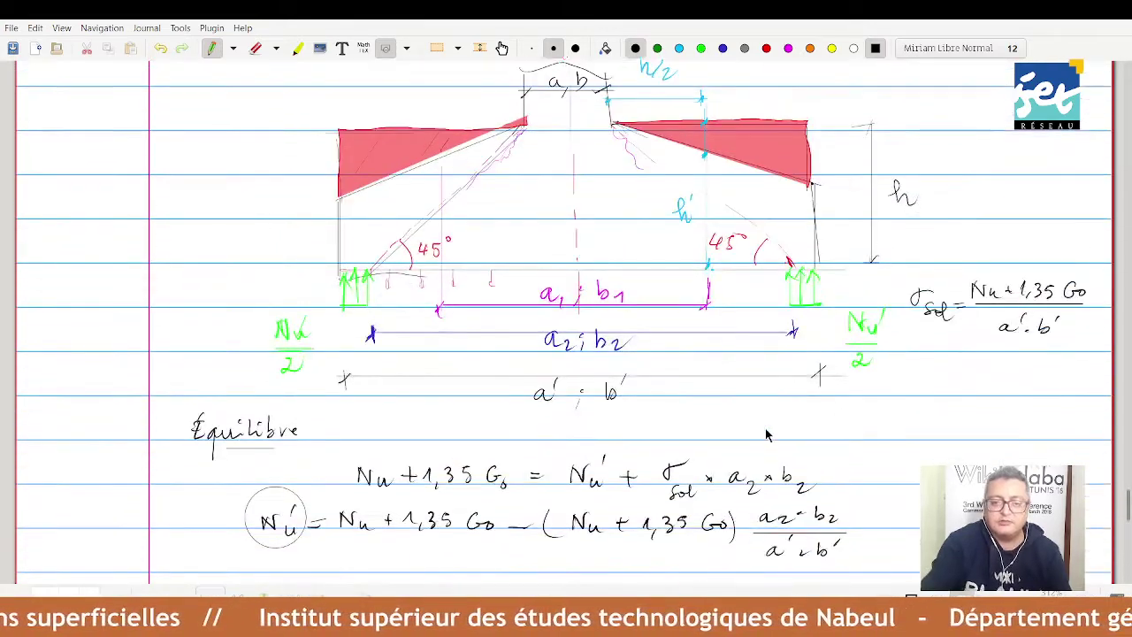
scroll(766, 435, "up", 1)
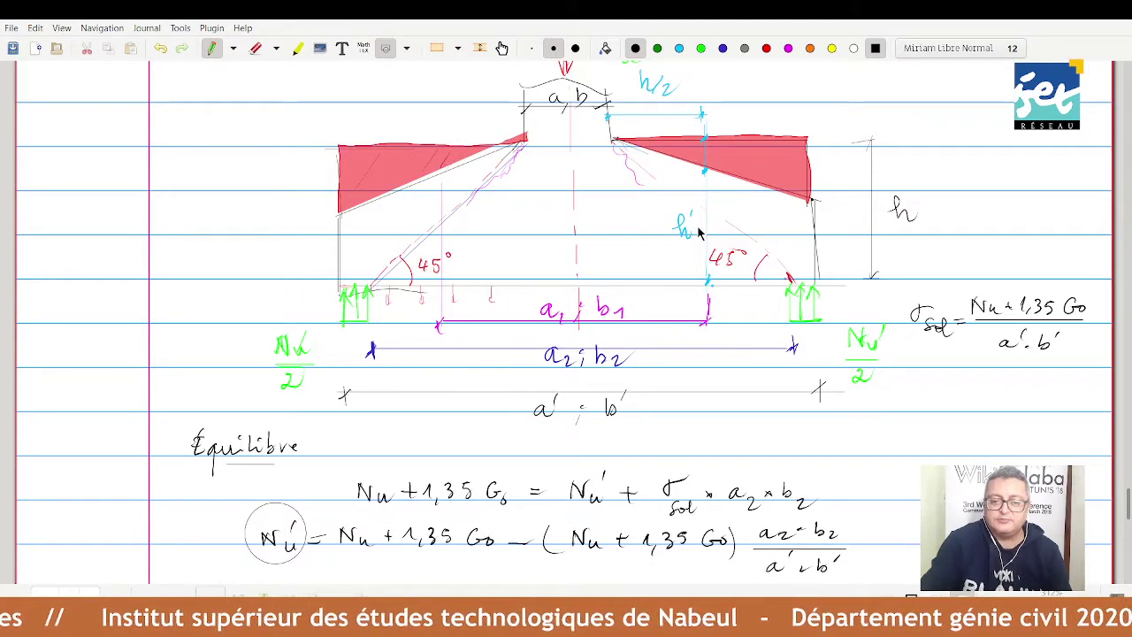
scroll(698, 232, "down", 10)
scroll(698, 232, "down", 3)
scroll(698, 232, "up", 2)
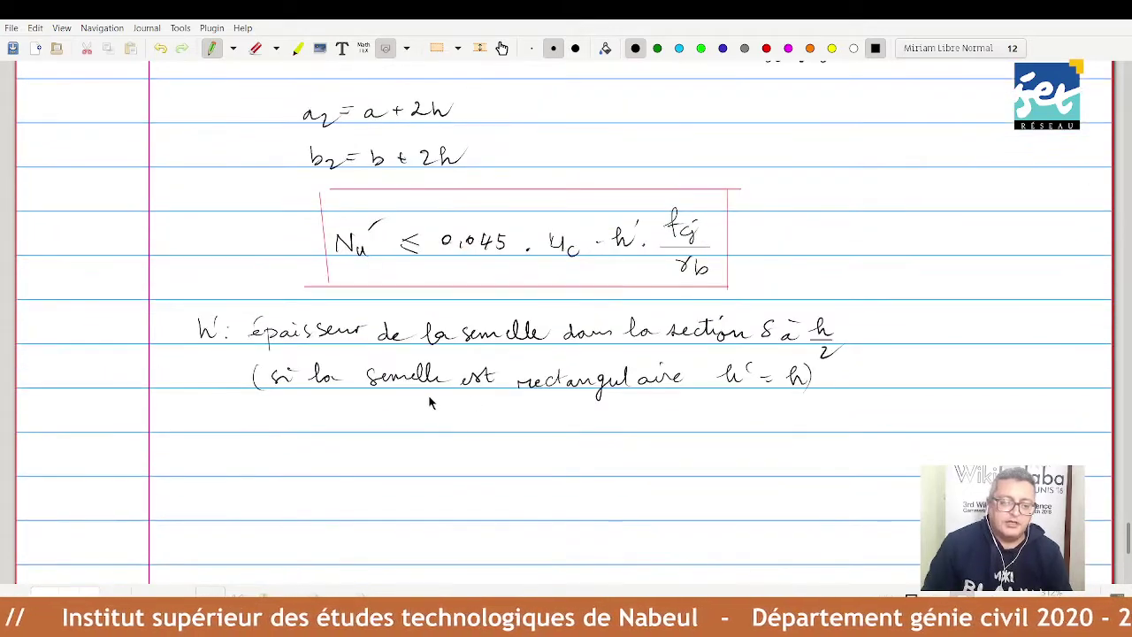
mouse_move(190, 428)
left_mouse_down()
mouse_move(205, 412)
mouse_move(216, 430)
mouse_move(221, 419)
mouse_move(336, 422)
mouse_move(344, 442)
mouse_move(364, 424)
mouse_move(549, 425)
left_mouse_up()
left_click_drag(449, 433, 452, 444)
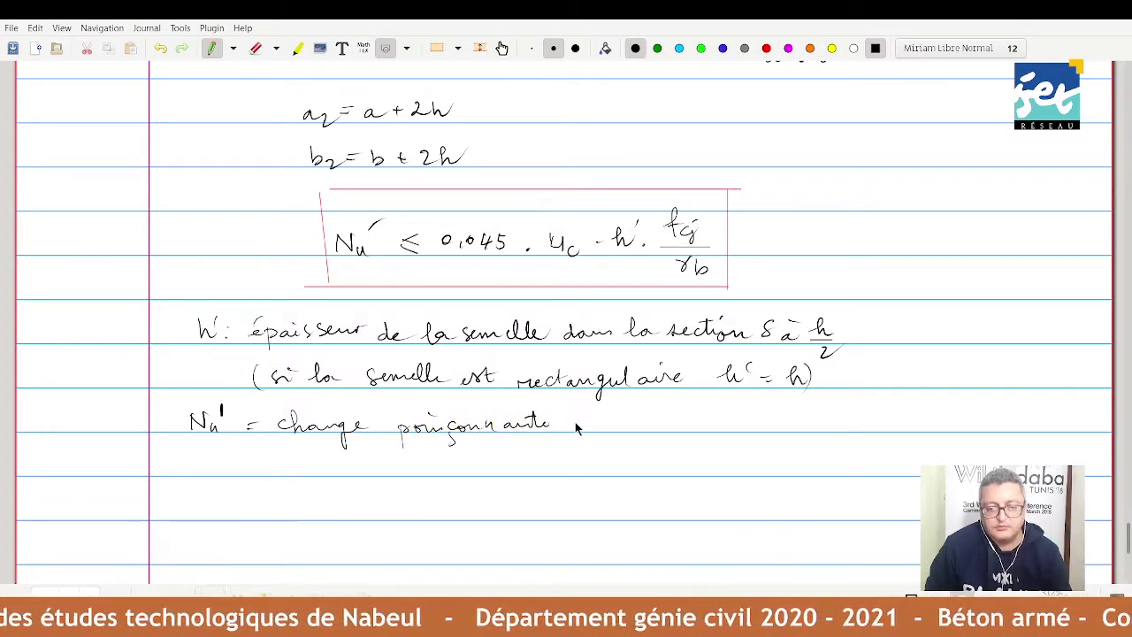
Add strokes marking the right 45° angle in the footing sketch.
scroll(563, 423, "up", 3)
scroll(564, 423, "up", 3)
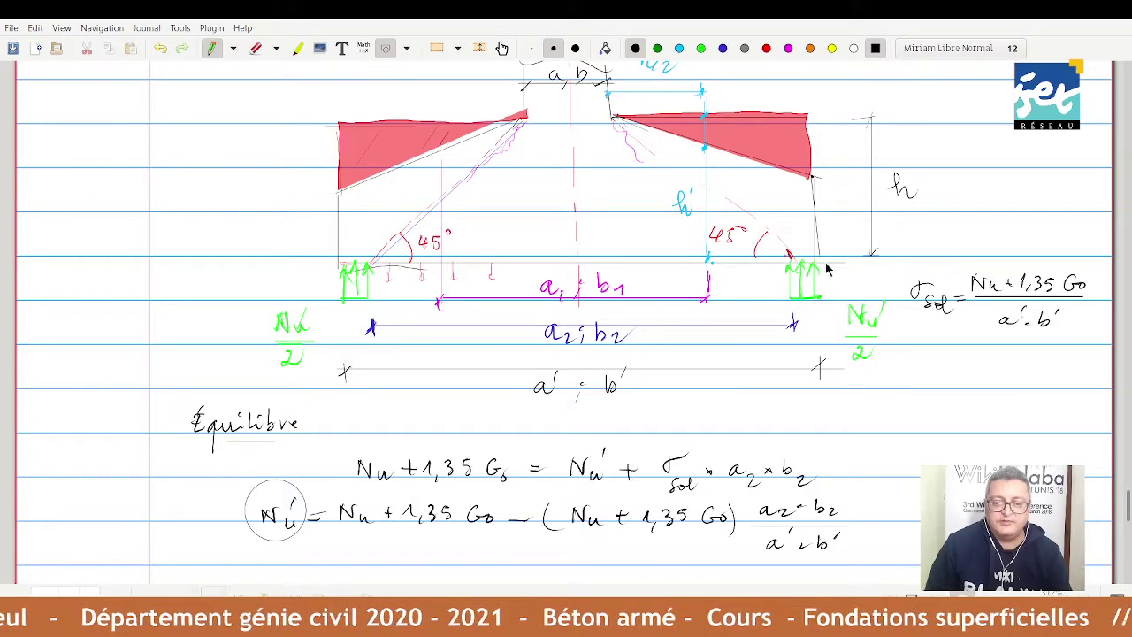
left_click_drag(790, 256, 742, 222)
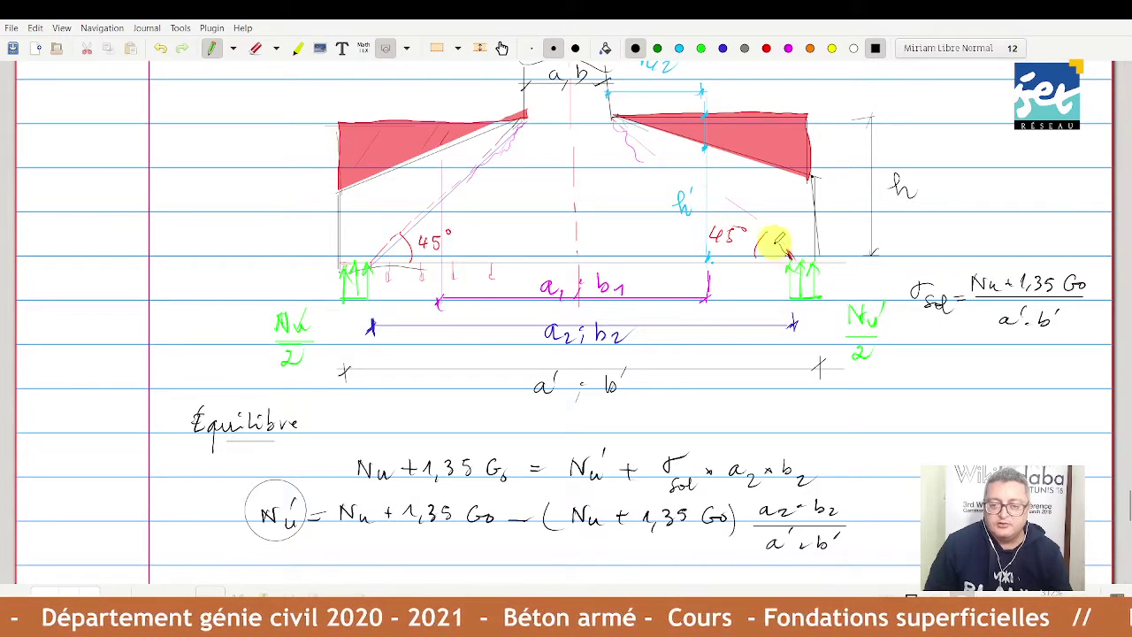
mouse_move(795, 267)
left_mouse_down()
mouse_move(793, 234)
mouse_move(766, 241)
left_mouse_up()
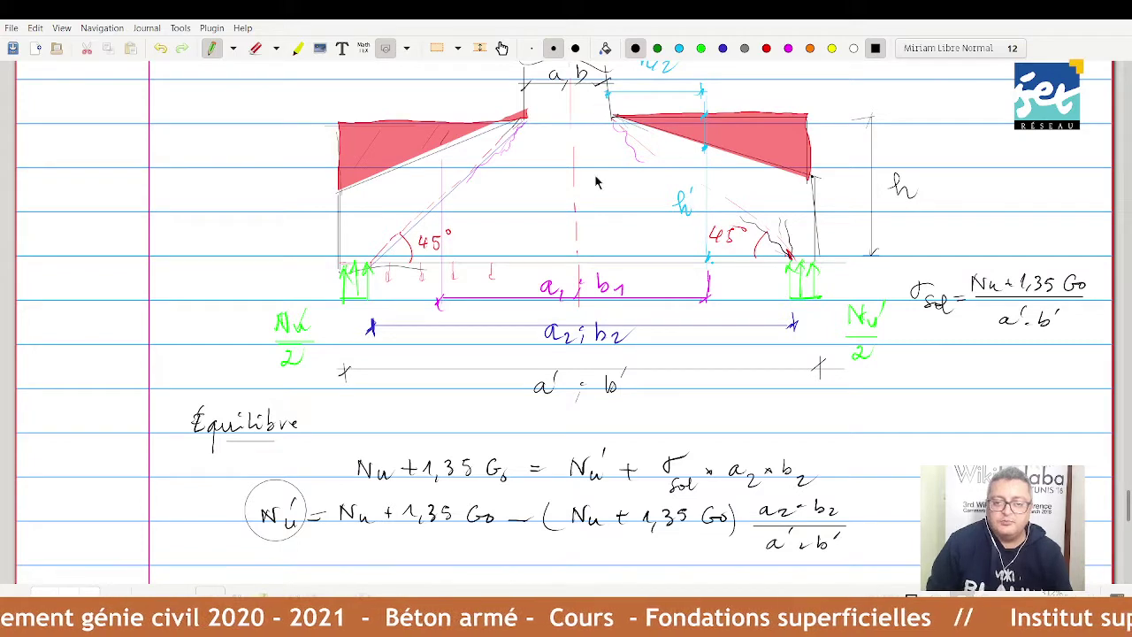
scroll(604, 265, "down", 5)
Write uc = 2(a1 + b1) below the punching-load line.
scroll(604, 264, "down", 5)
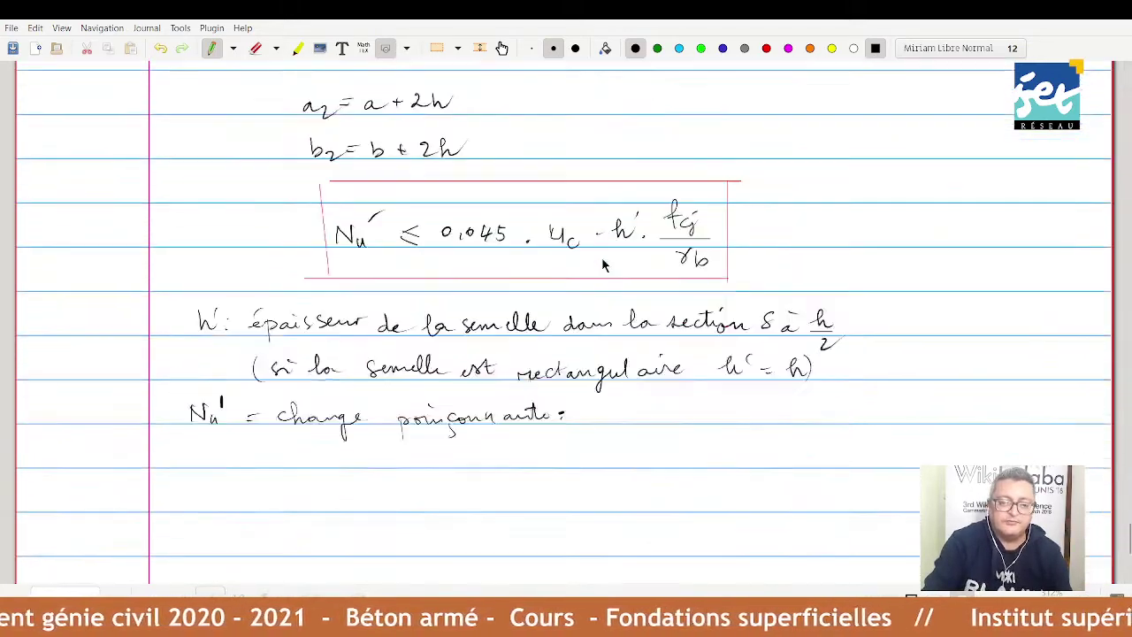
scroll(604, 264, "down", 2)
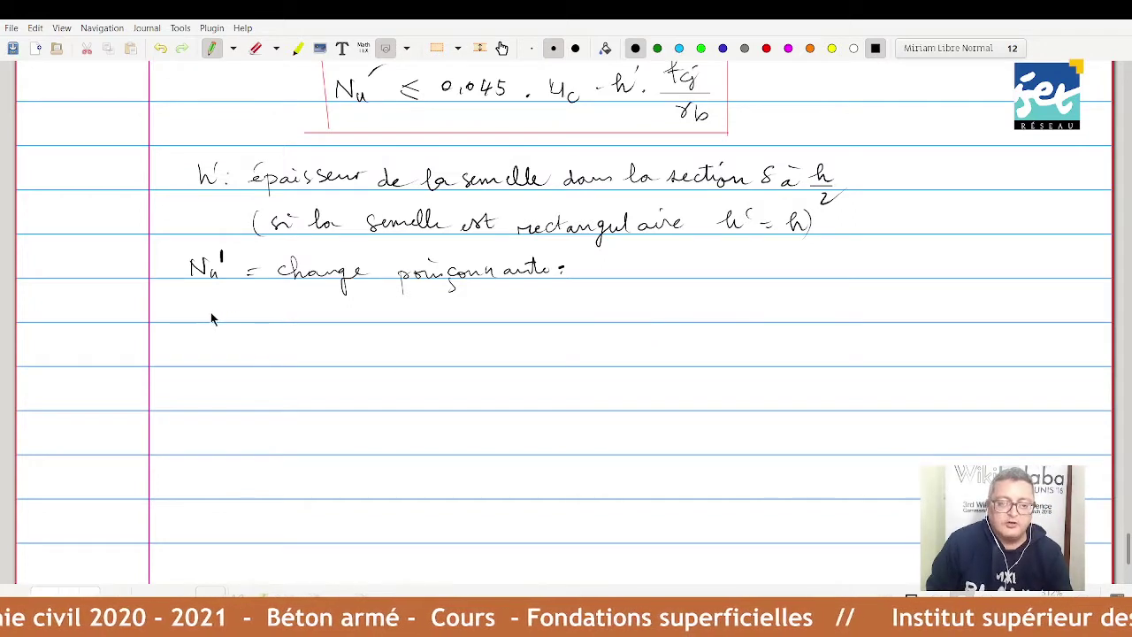
mouse_move(191, 309)
left_mouse_down()
mouse_move(209, 309)
mouse_move(218, 327)
mouse_move(222, 309)
left_mouse_up()
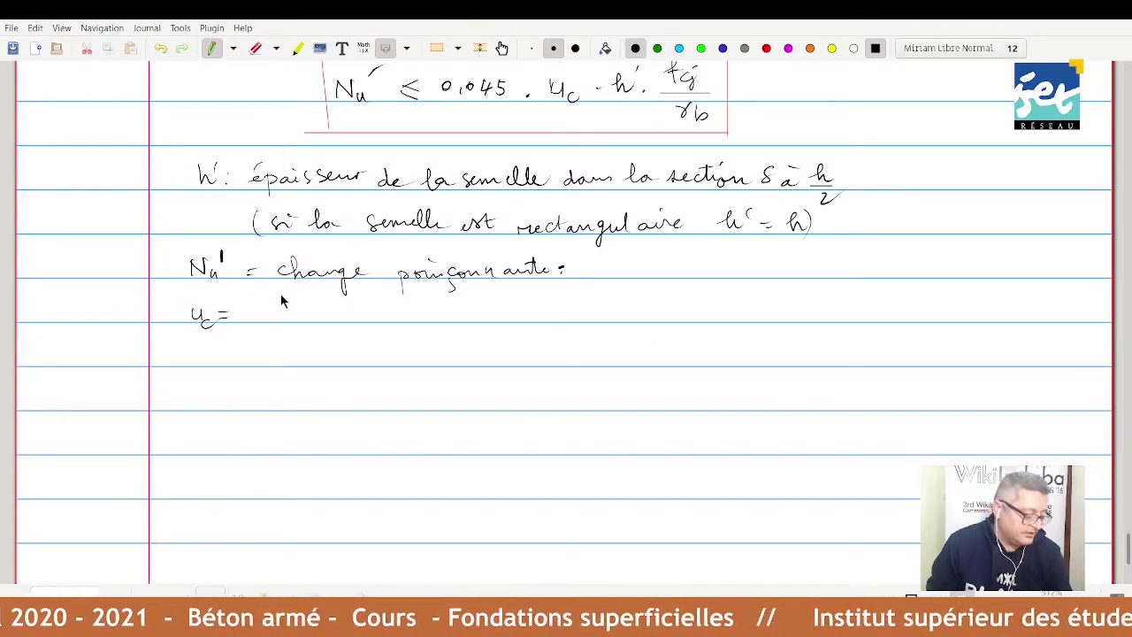
left_click_drag(249, 302, 280, 315)
left_click_drag(294, 310, 375, 320)
left_click_drag(381, 300, 388, 328)
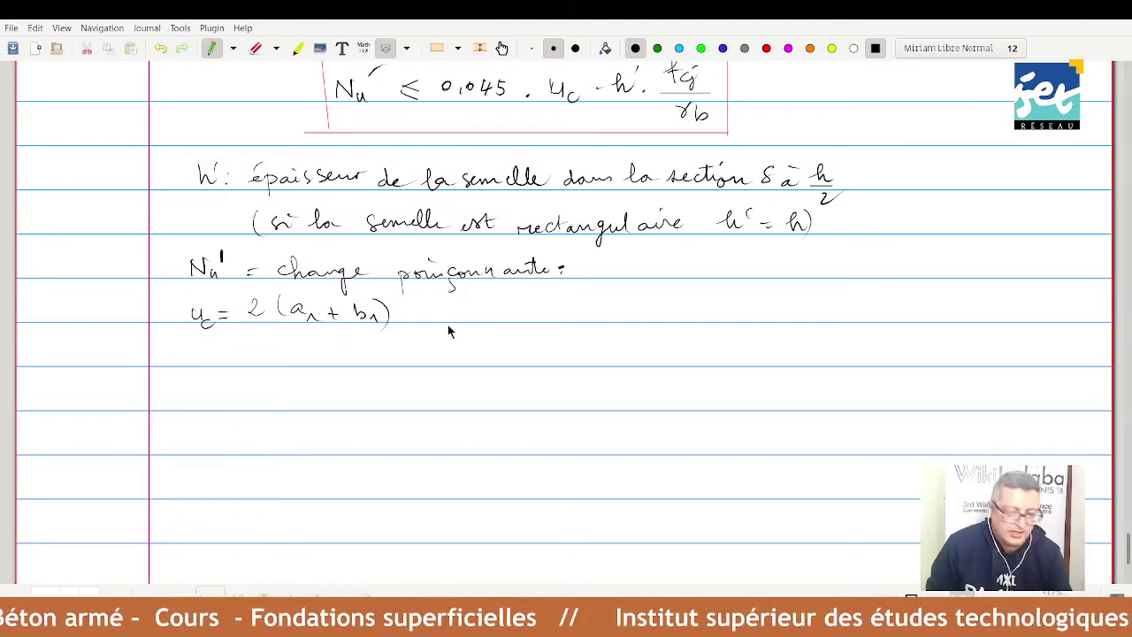
Write a1 = a+h et b1 = b+h, undoing a wrong subscript, then γb = 1,5.
mouse_move(442, 311)
left_mouse_down()
mouse_move(439, 325)
mouse_move(500, 323)
left_mouse_up()
left_click_drag(512, 311, 700, 318)
mouse_move(706, 315)
left_mouse_down()
mouse_move(723, 315)
mouse_move(716, 325)
left_mouse_up()
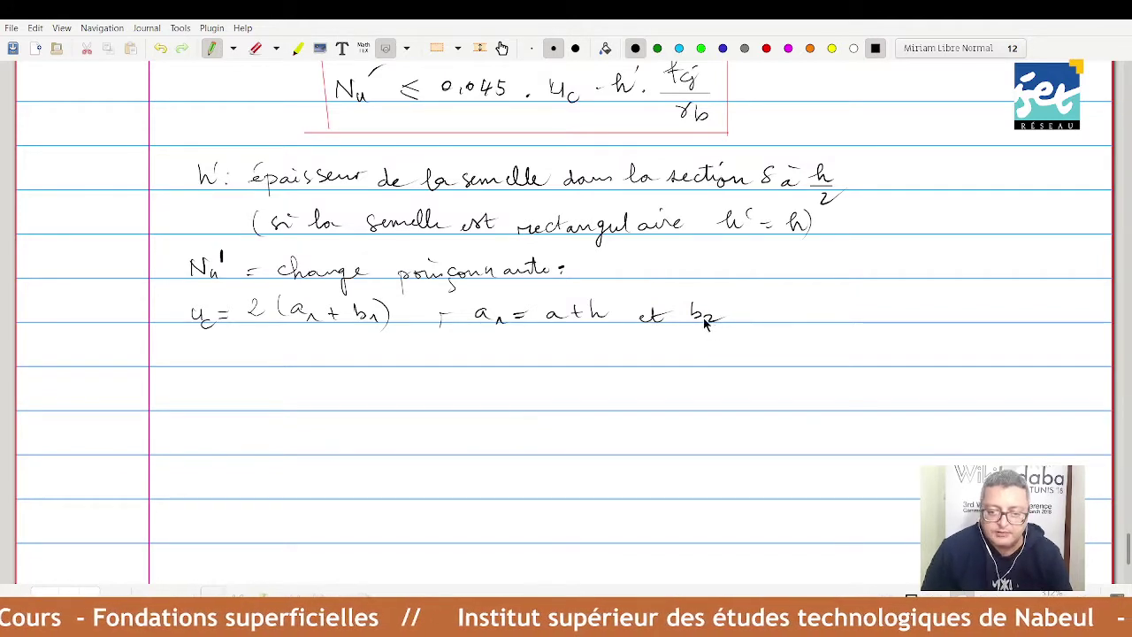
key("ctrl+z")
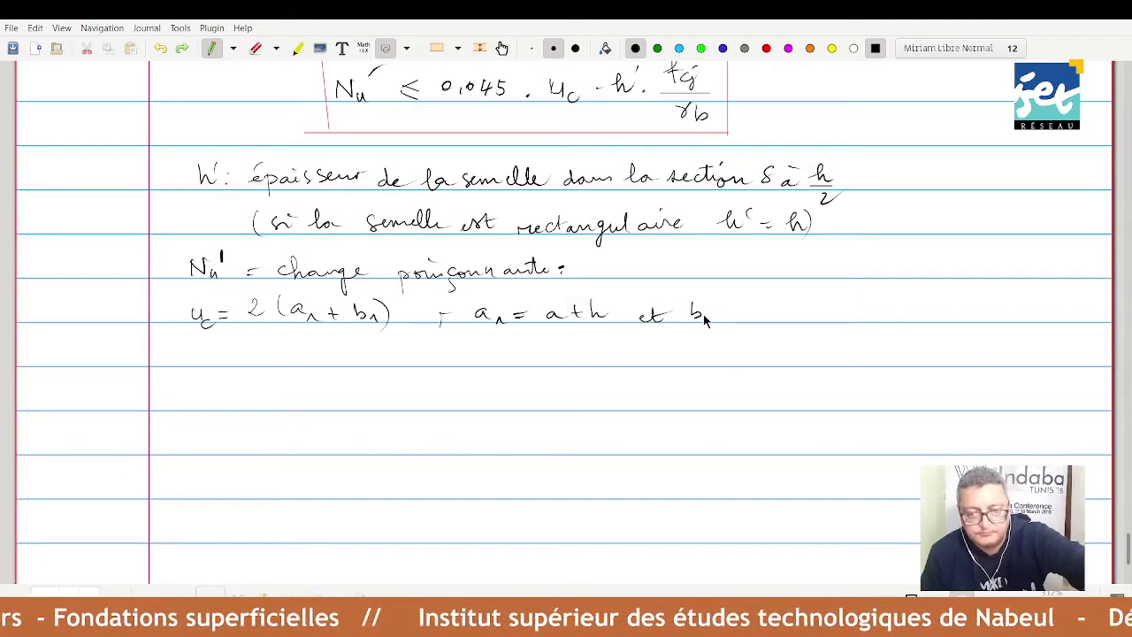
left_click_drag(706, 318, 739, 311)
left_click_drag(723, 315, 754, 318)
left_click_drag(758, 311, 775, 318)
left_click_drag(770, 313, 804, 319)
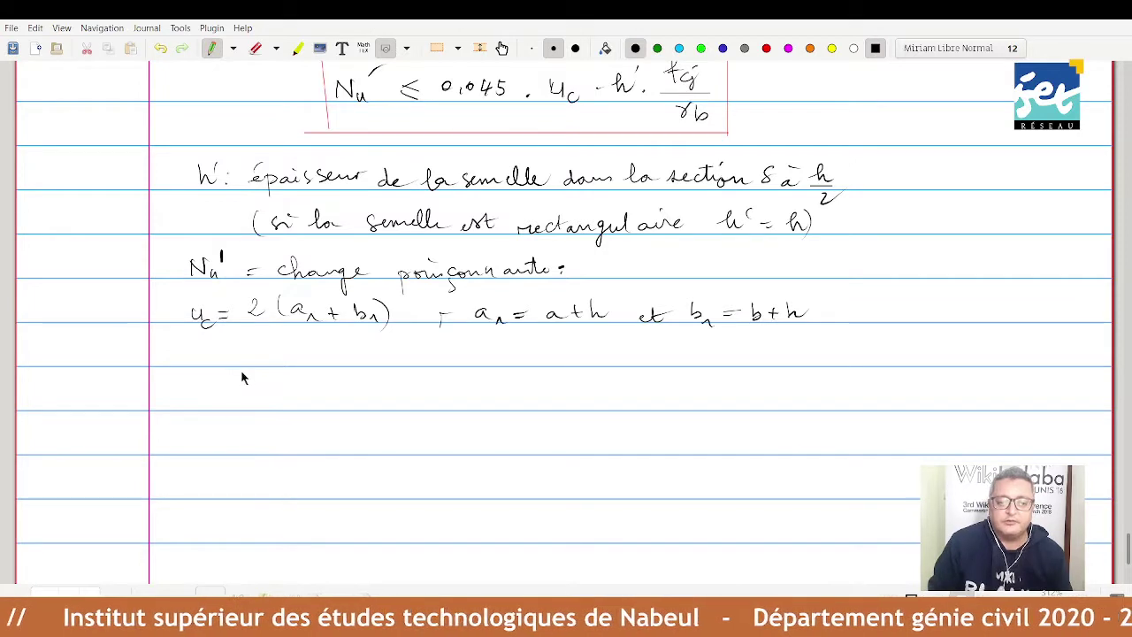
mouse_move(209, 350)
left_mouse_down()
mouse_move(227, 346)
mouse_move(237, 364)
mouse_move(254, 350)
mouse_move(292, 362)
left_mouse_up()
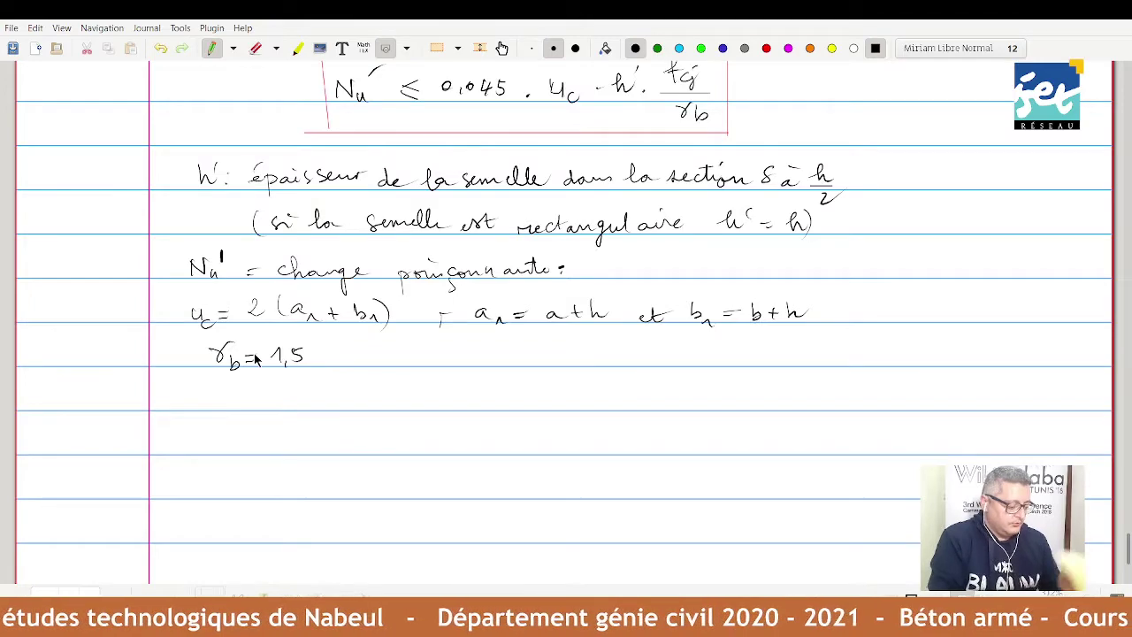
left_click(338, 358)
Scroll up through the notebook to the Fondations superficielles title and Semelle filante sketch.
scroll(344, 408, "up", 10)
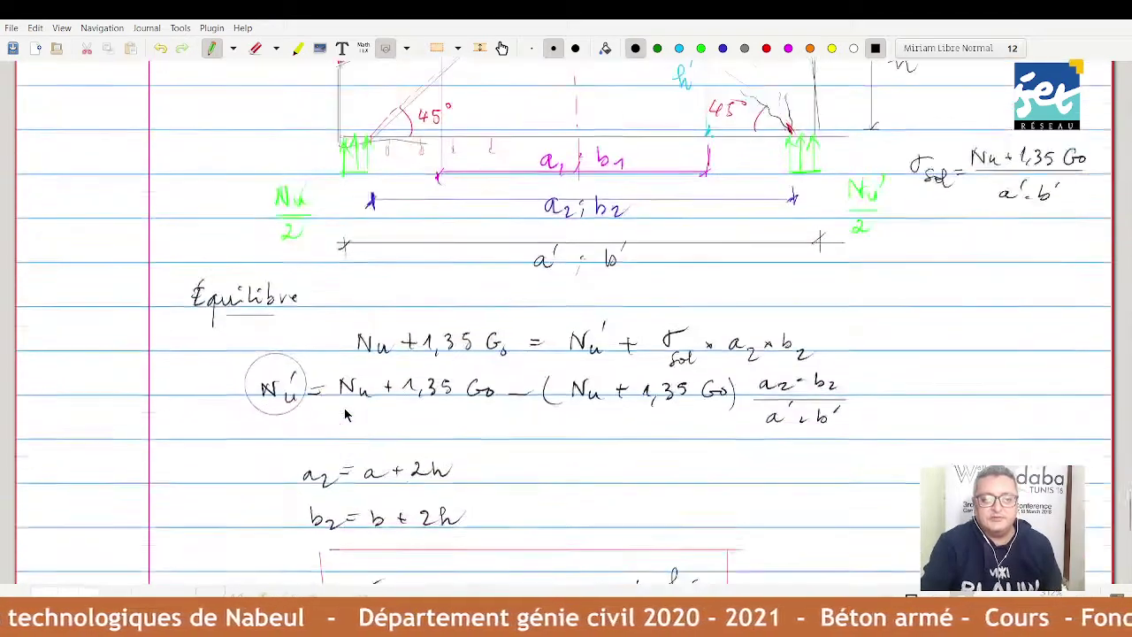
scroll(345, 413, "down", 5)
scroll(344, 414, "down", 5)
scroll(345, 414, "down", 5)
scroll(345, 414, "up", 3)
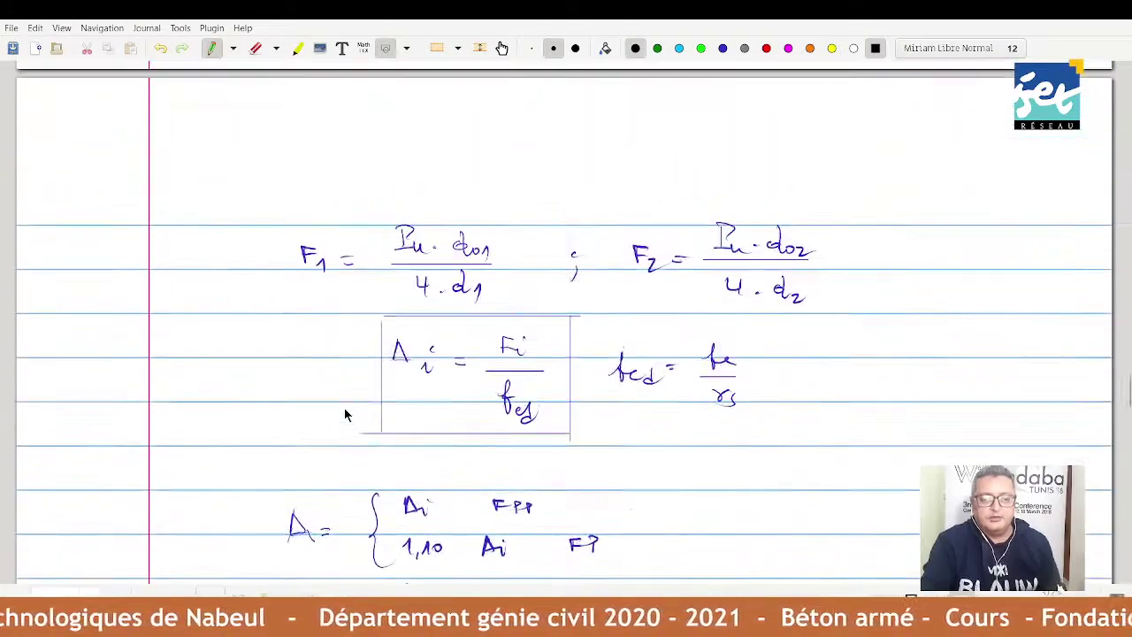
scroll(345, 414, "up", 5)
scroll(345, 413, "up", 5)
scroll(345, 414, "up", 5)
scroll(345, 414, "up", 5)
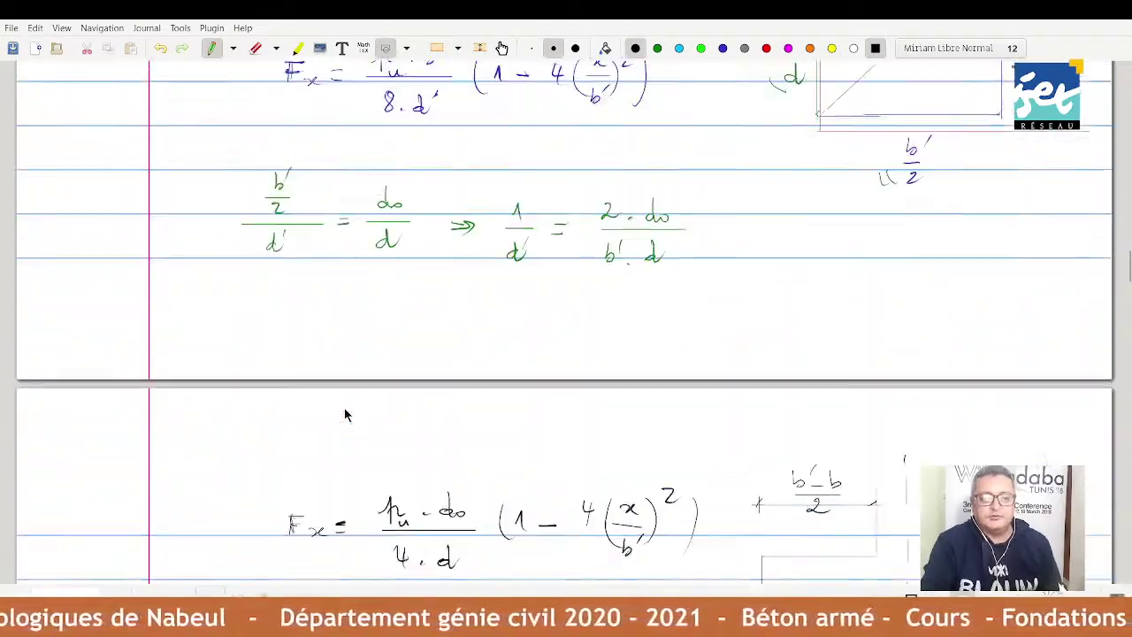
scroll(345, 414, "up", 5)
scroll(345, 414, "up", 5)
scroll(344, 413, "up", 5)
scroll(345, 414, "up", 5)
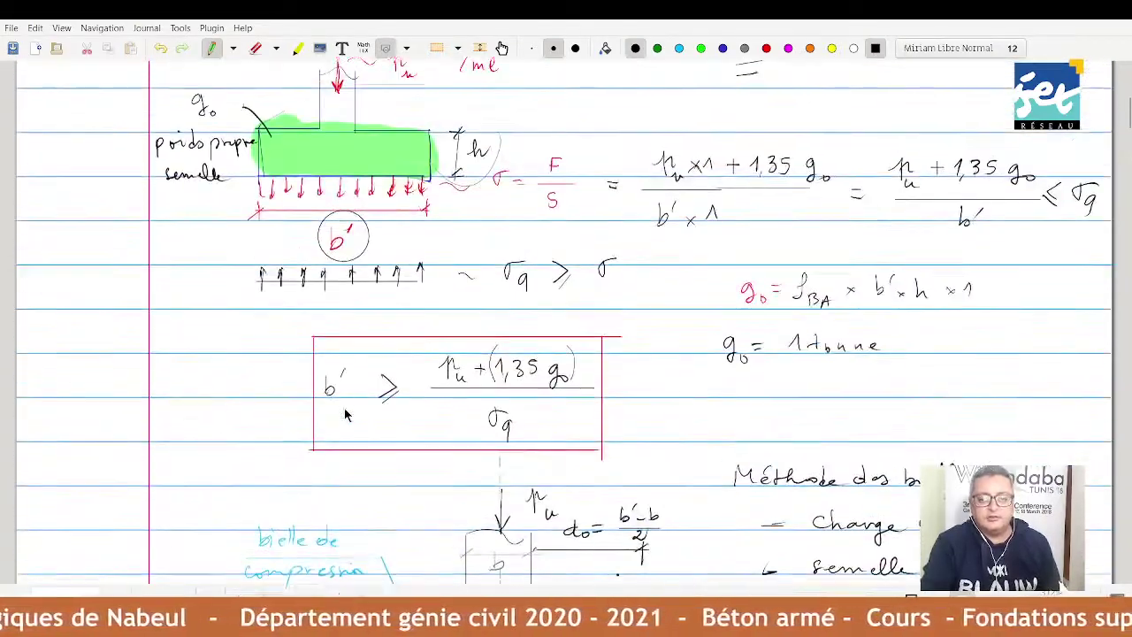
scroll(345, 414, "down", 3)
scroll(345, 414, "down", 5)
scroll(344, 414, "down", 5)
scroll(345, 414, "down", 5)
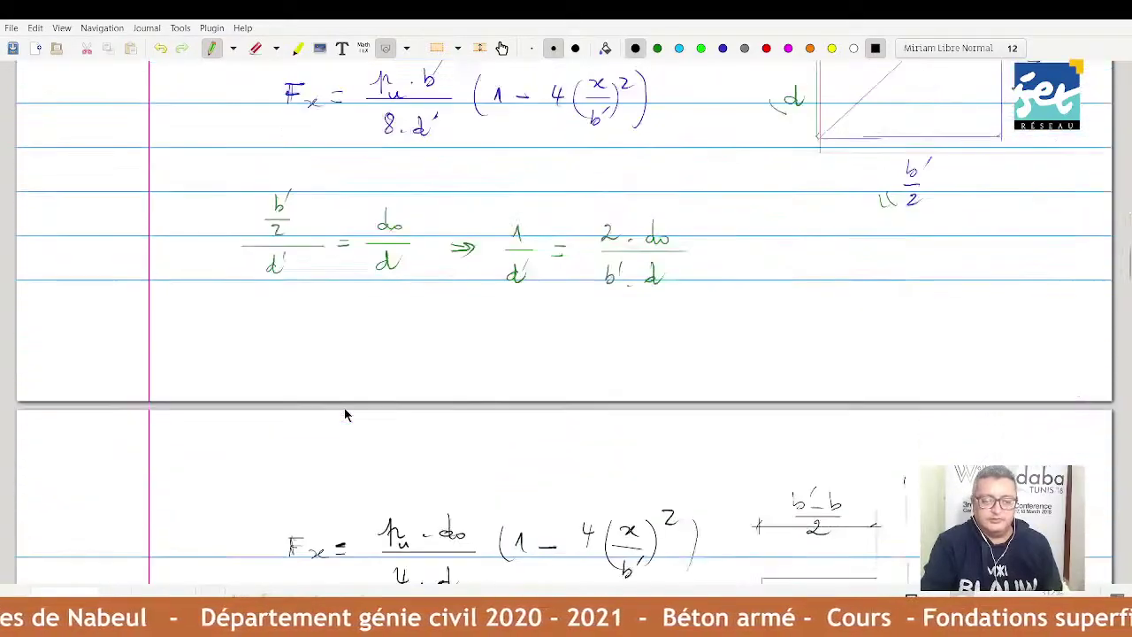
scroll(345, 414, "down", 5)
scroll(344, 413, "down", 5)
scroll(344, 414, "down", 3)
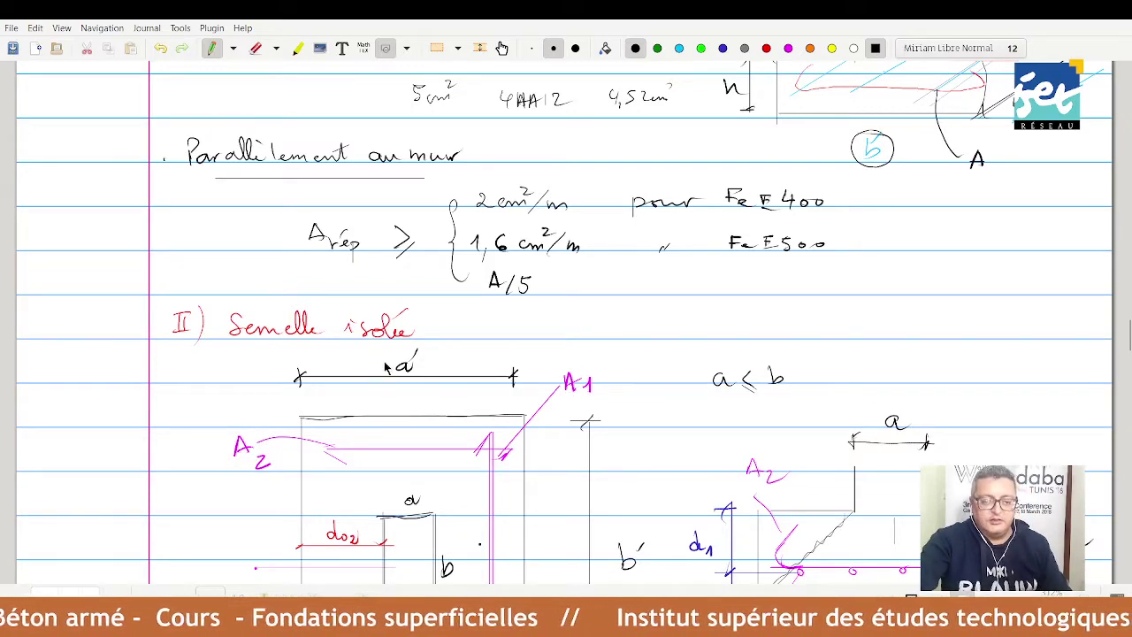
scroll(493, 401, "down", 2)
scroll(493, 401, "up", 6)
scroll(493, 401, "up", 5)
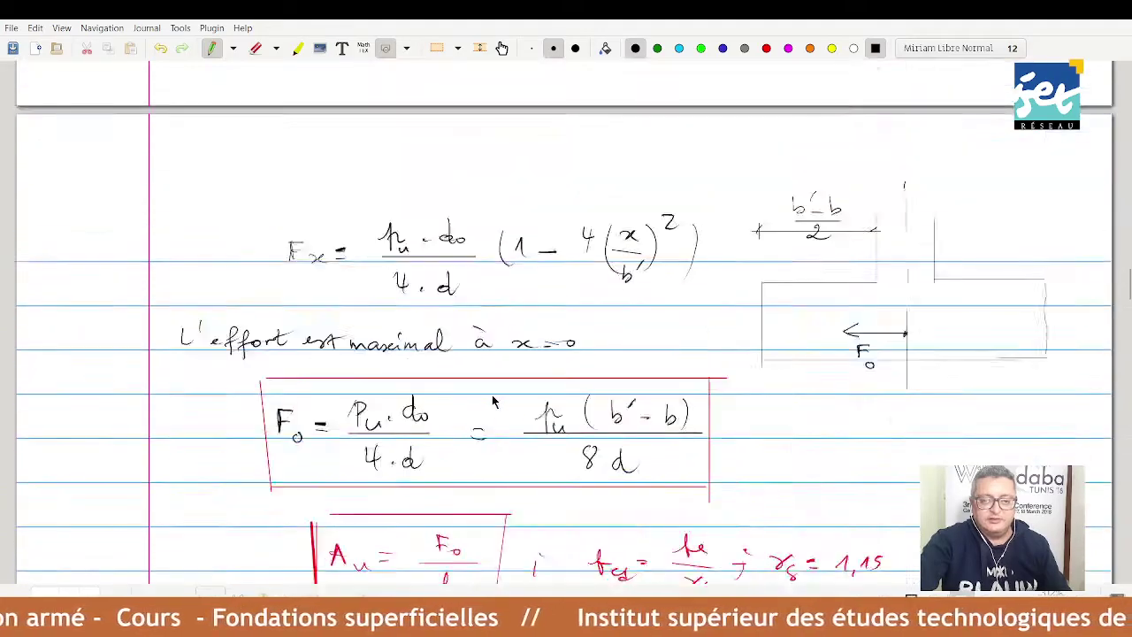
scroll(494, 401, "up", 5)
scroll(493, 401, "up", 5)
scroll(493, 401, "up", 5)
scroll(494, 401, "up", 5)
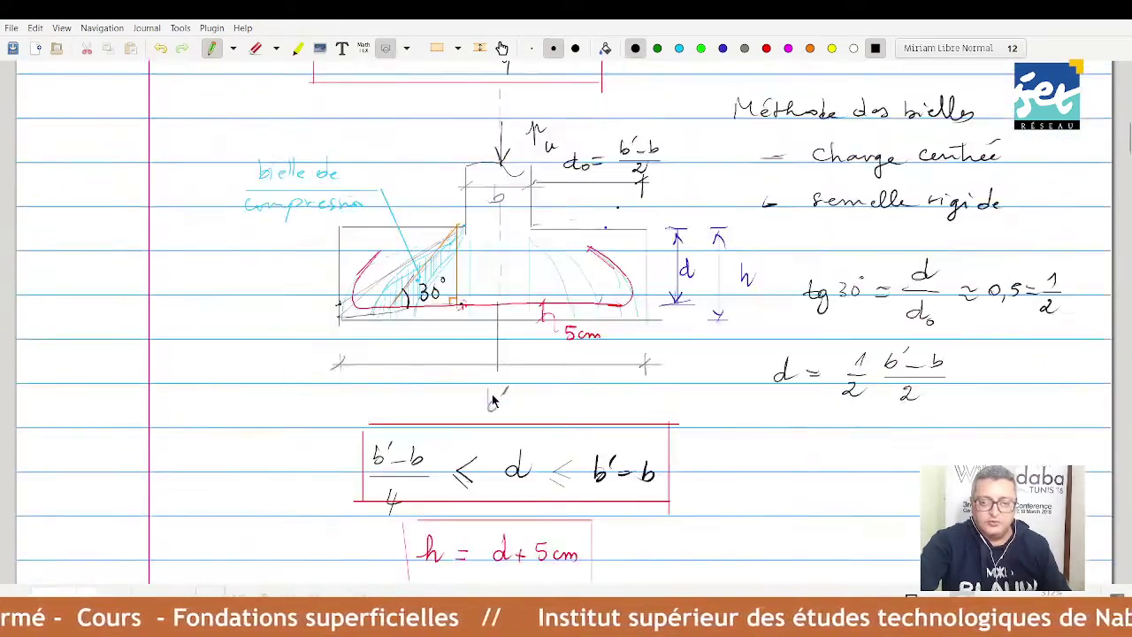
scroll(486, 394, "up", 5)
scroll(486, 394, "up", 5)
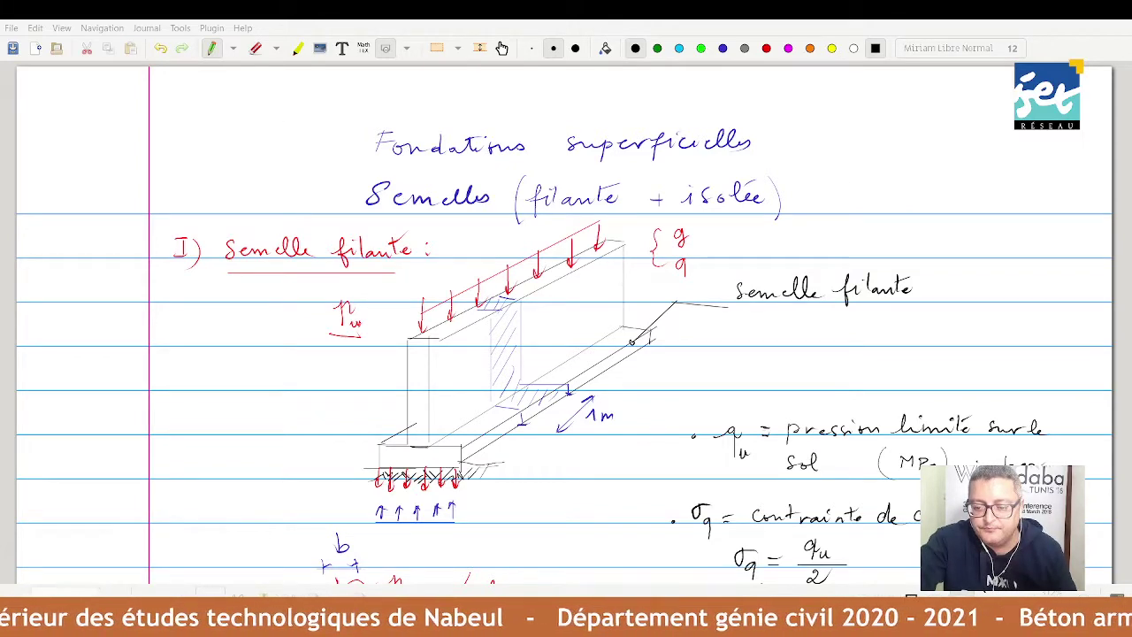
Jump to the Exercices page; highlight 'I. Semelle filante' red and 'II. Semelle rectangulaire' yellow.
key("Page_Down")
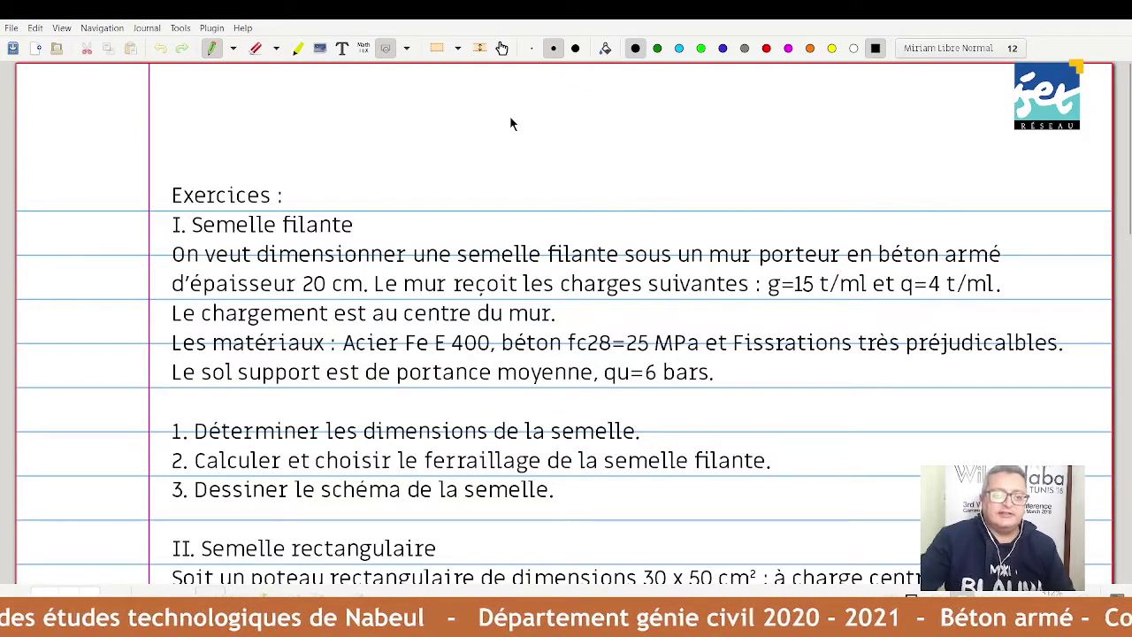
left_click(297, 50)
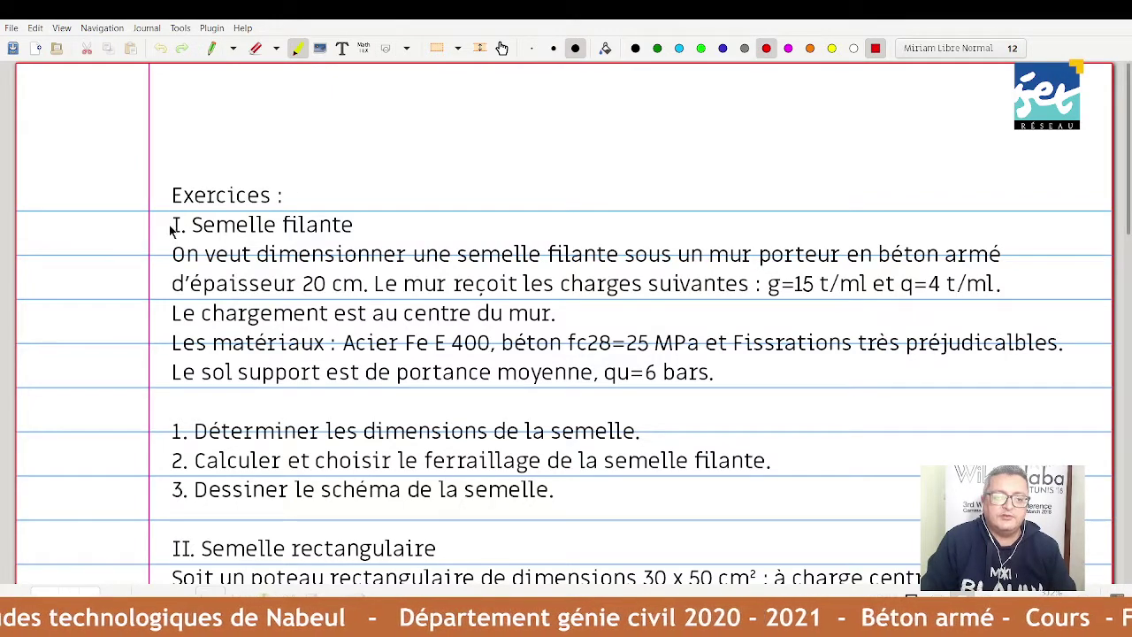
left_click_drag(159, 225, 362, 225)
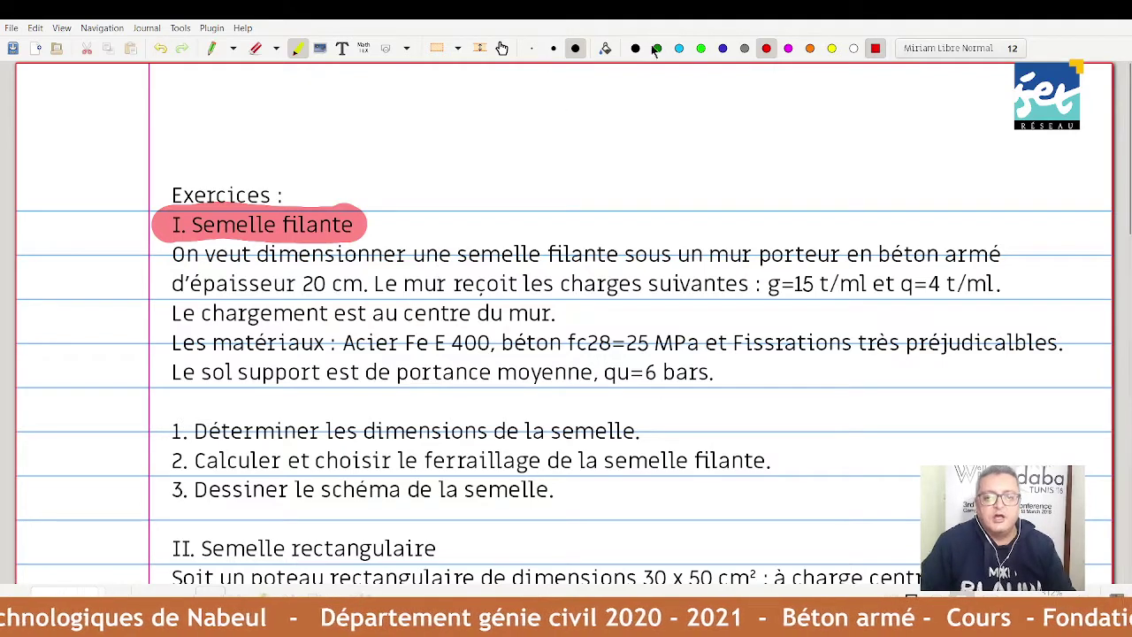
key("y")
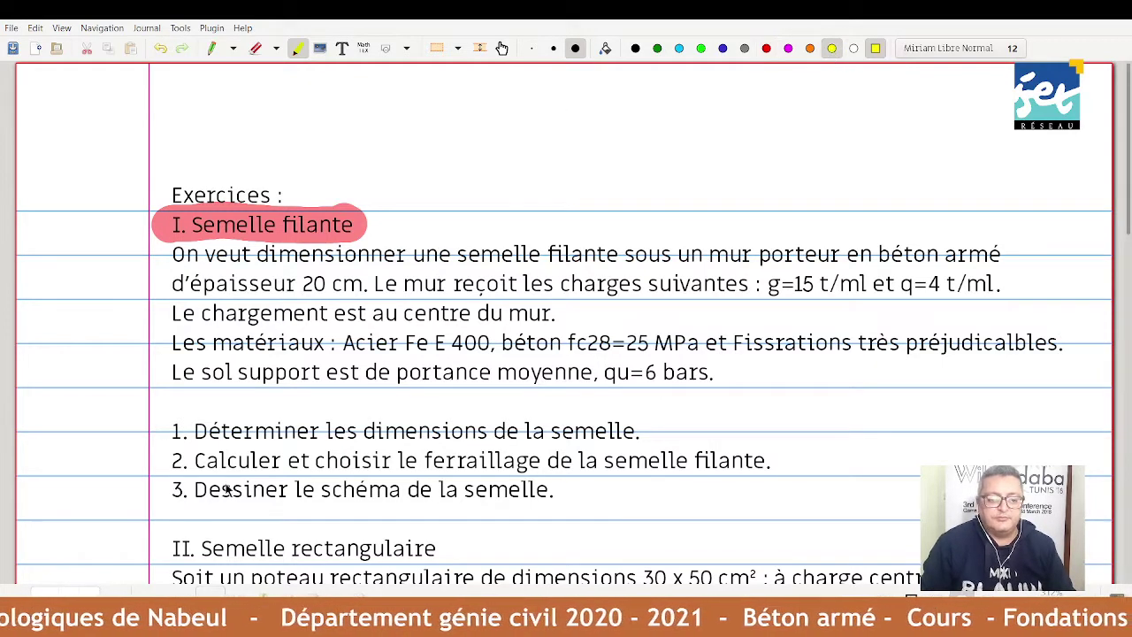
left_click_drag(159, 548, 434, 549)
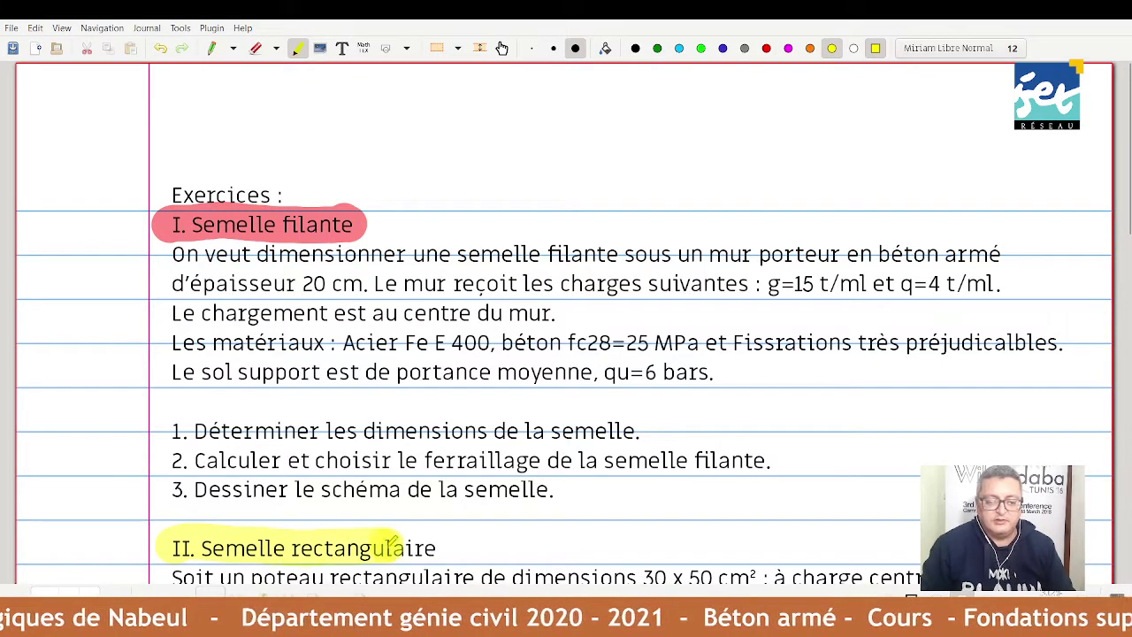
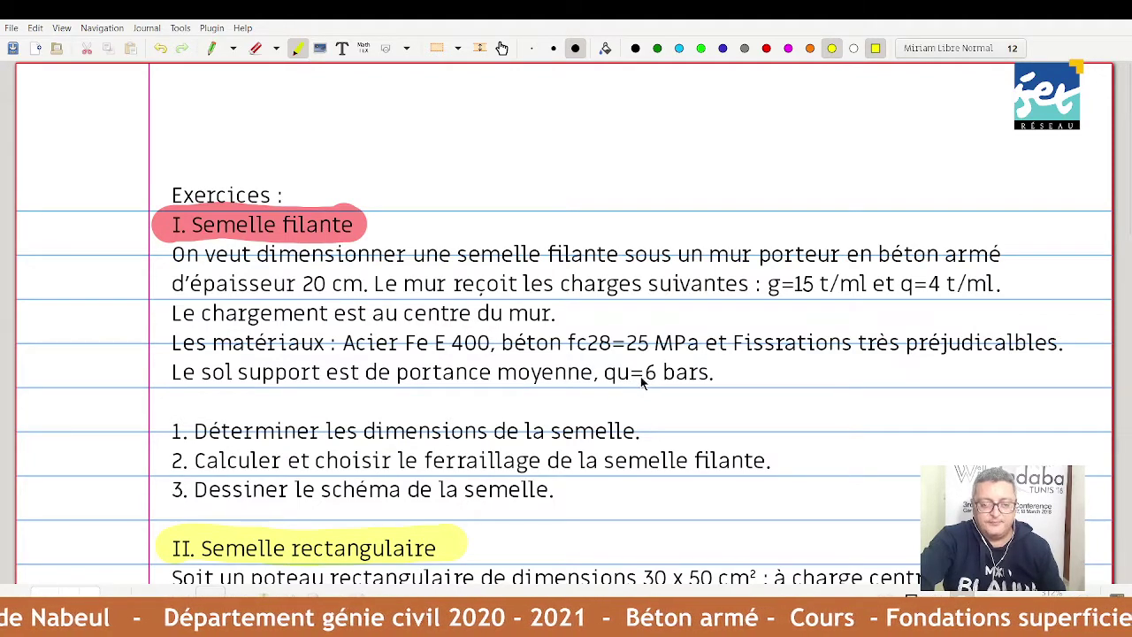
Scroll past the Semelle filante and Semelle rectangulaire statements to a blank ruled page.
scroll(232, 447, "down", 1)
scroll(231, 440, "down", 1)
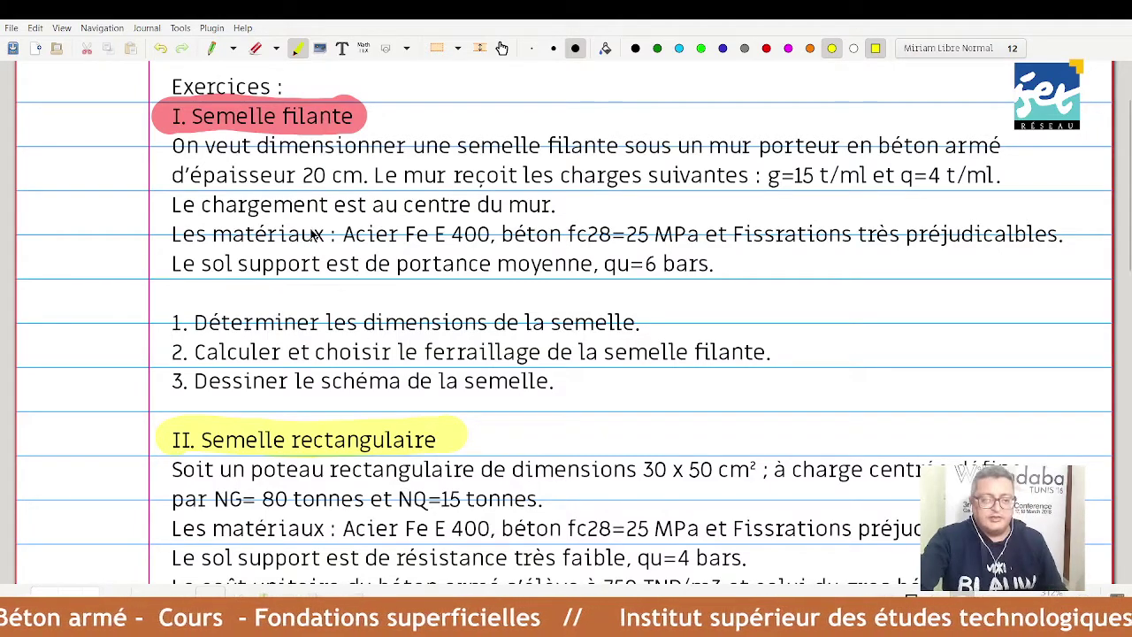
scroll(311, 228, "down", 3)
scroll(313, 227, "down", 5)
scroll(342, 273, "down", 5)
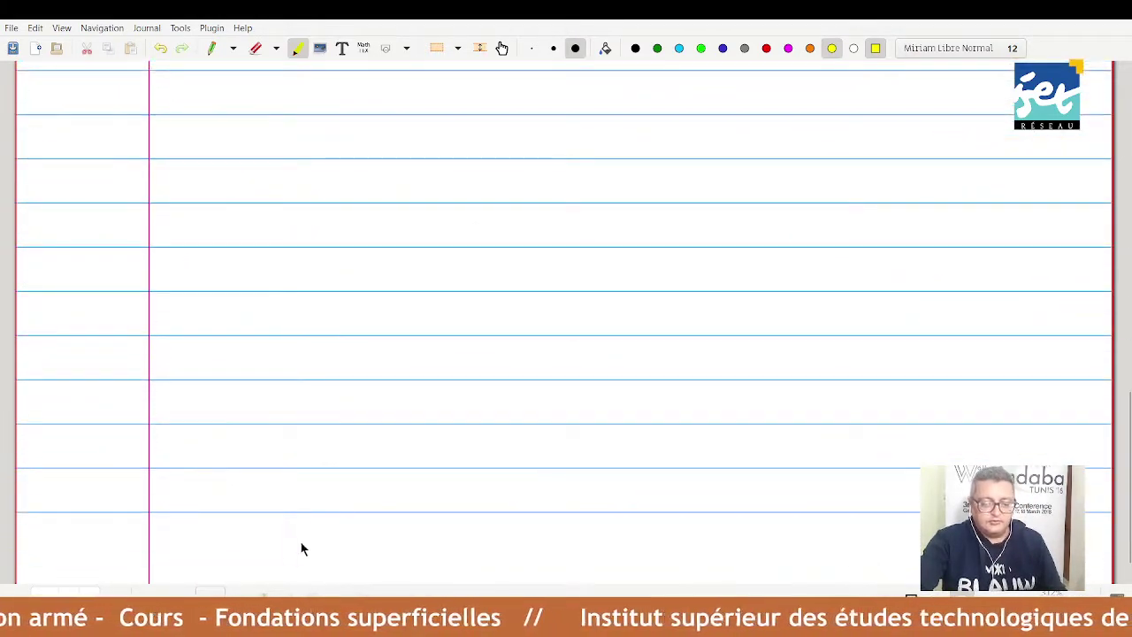
With the black pen, handwrite the heading 'Exercice 1' and underline it.
scroll(384, 392, "up", 3)
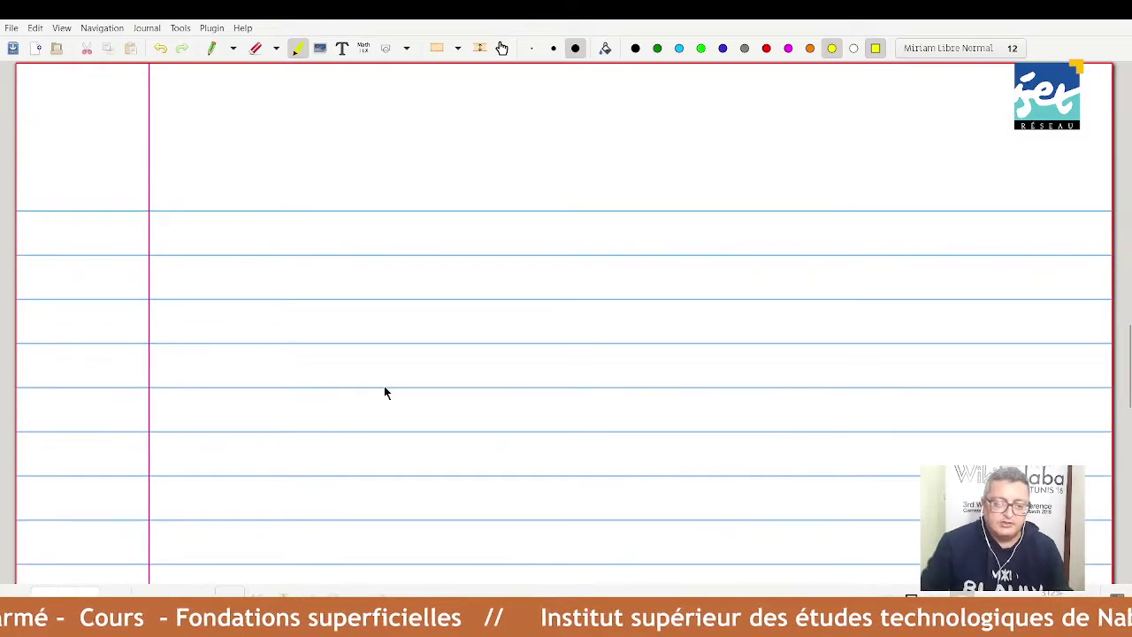
left_click(213, 49)
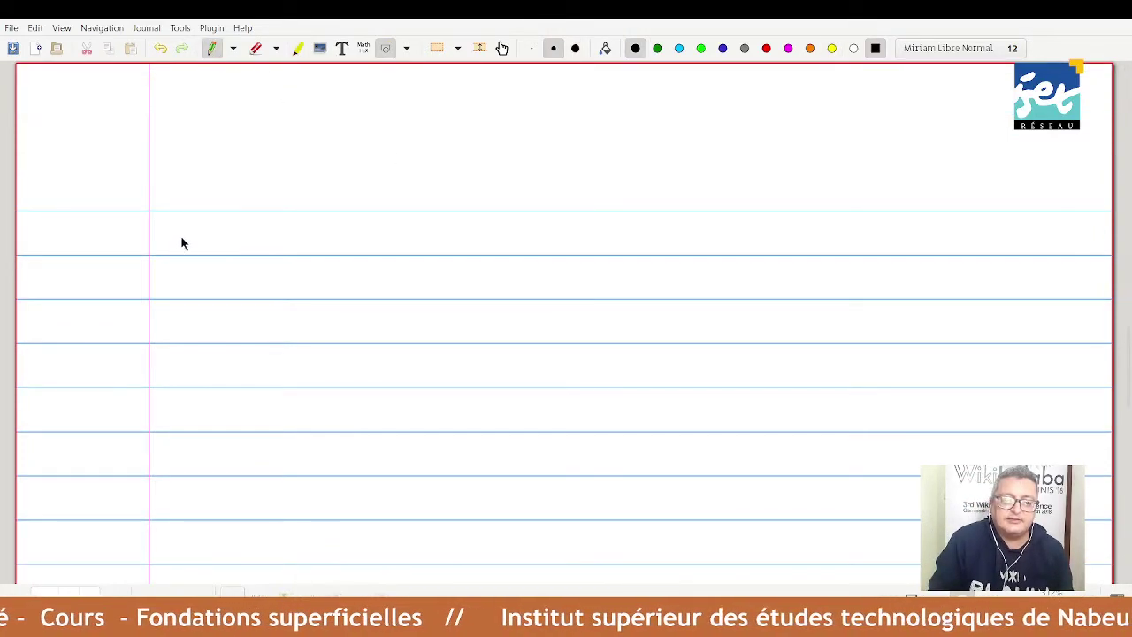
mouse_move(172, 185)
left_mouse_down()
mouse_move(199, 200)
mouse_move(285, 205)
left_mouse_up()
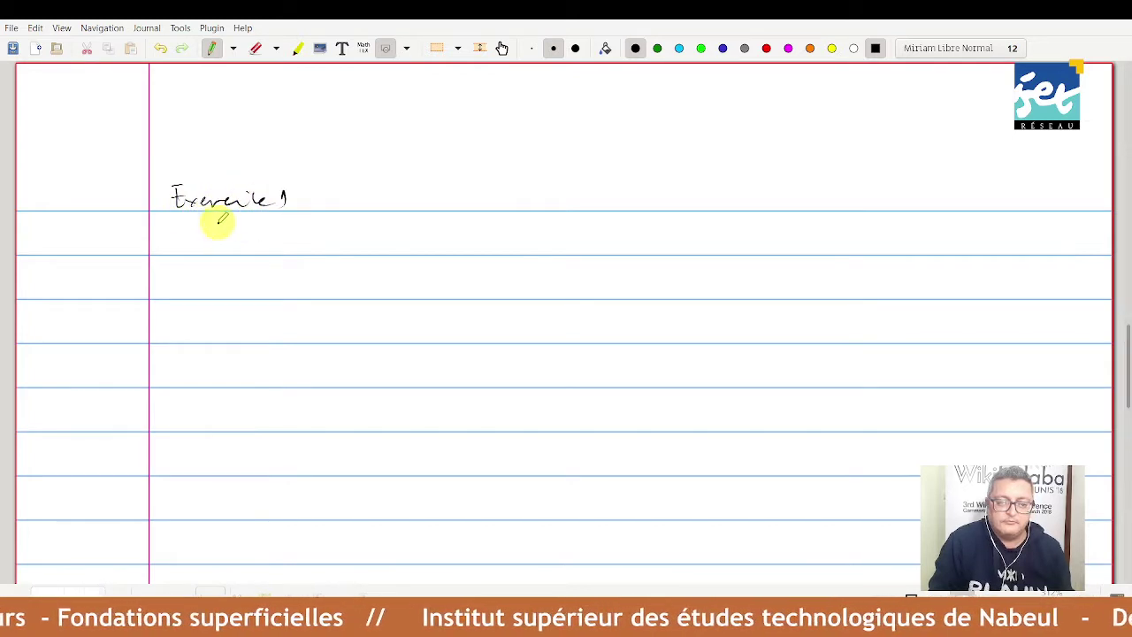
left_click_drag(216, 219, 269, 219)
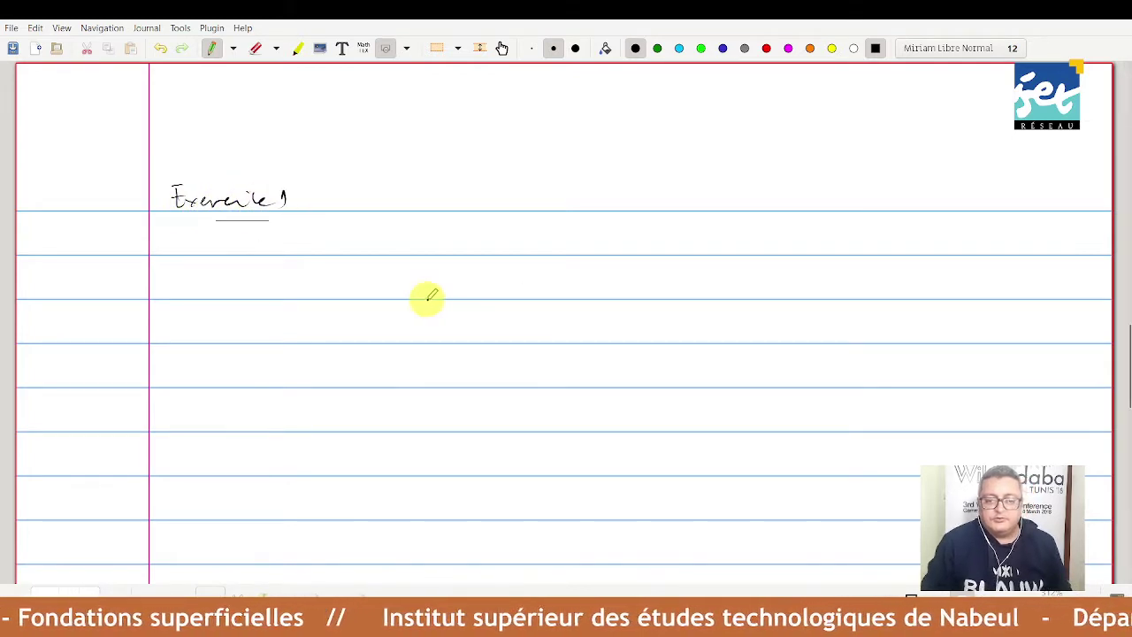
Sketch the wall as a long perspective prism with two vertical section lines.
mouse_move(427, 299)
left_mouse_down()
mouse_move(464, 294)
mouse_move(431, 328)
mouse_move(431, 451)
left_mouse_up()
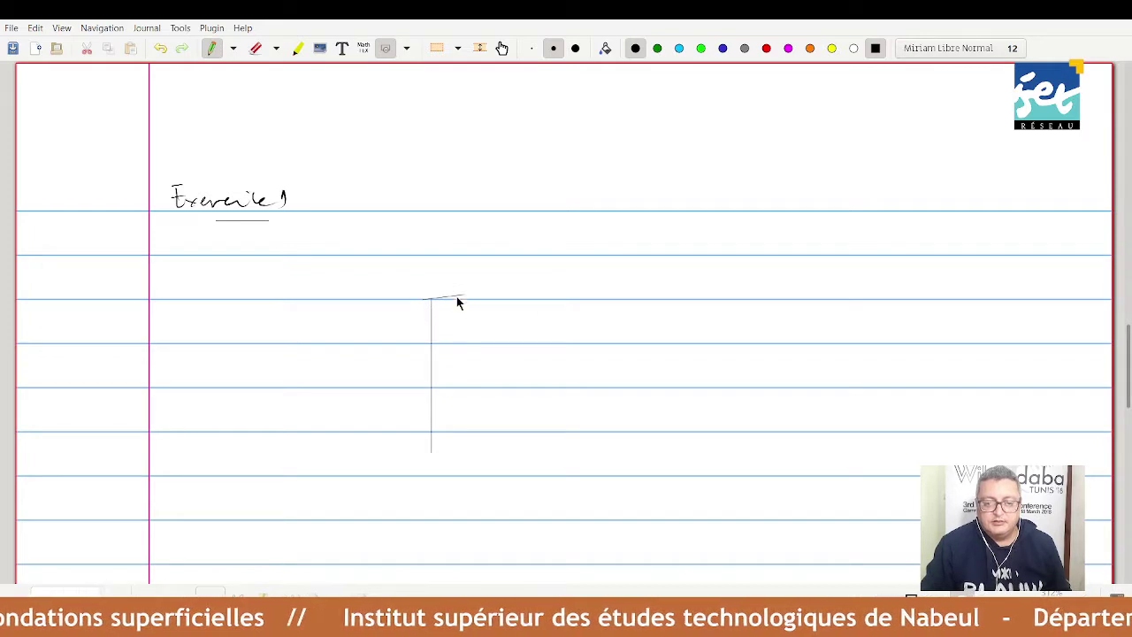
left_click_drag(461, 297, 460, 454)
left_click_drag(432, 299, 605, 186)
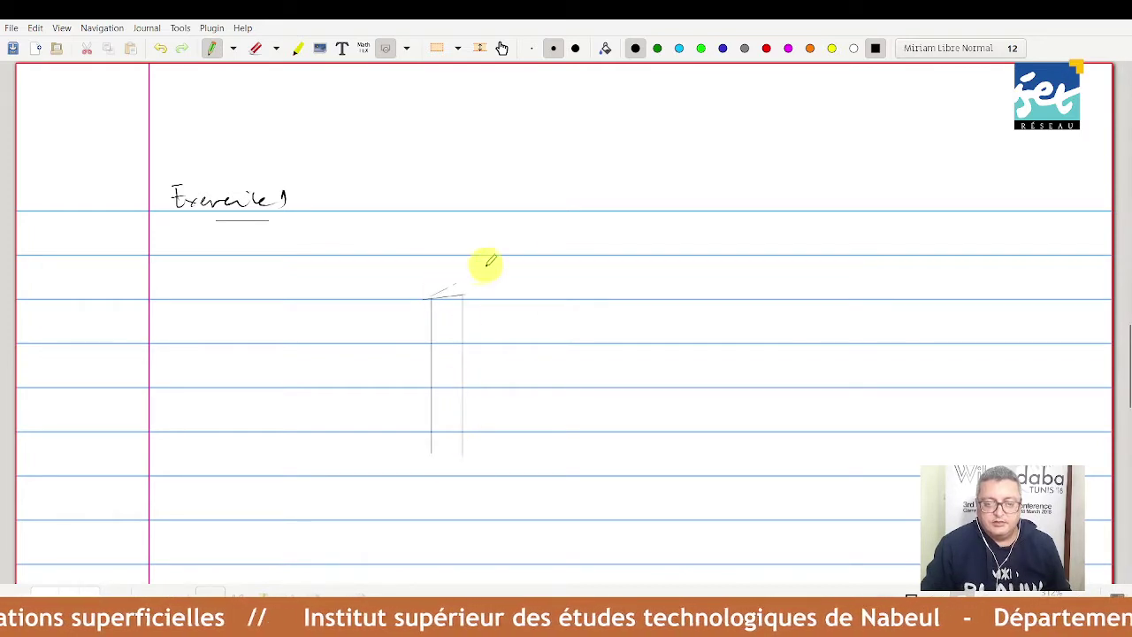
mouse_move(466, 297)
left_mouse_down()
mouse_move(652, 177)
mouse_move(638, 258)
left_mouse_up()
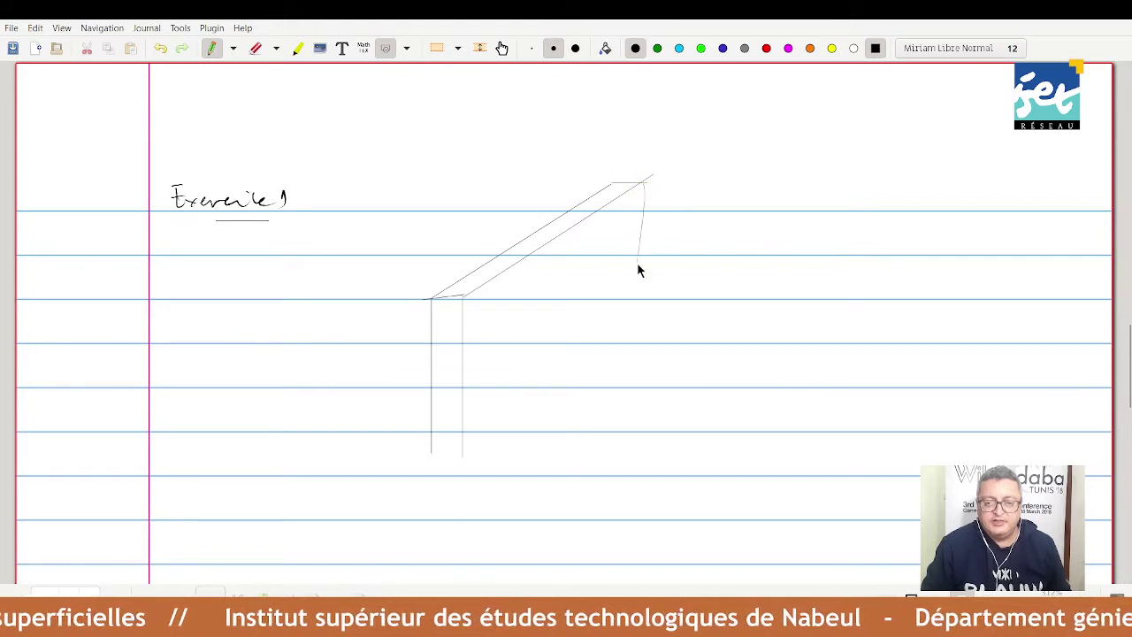
left_click_drag(432, 447, 649, 263)
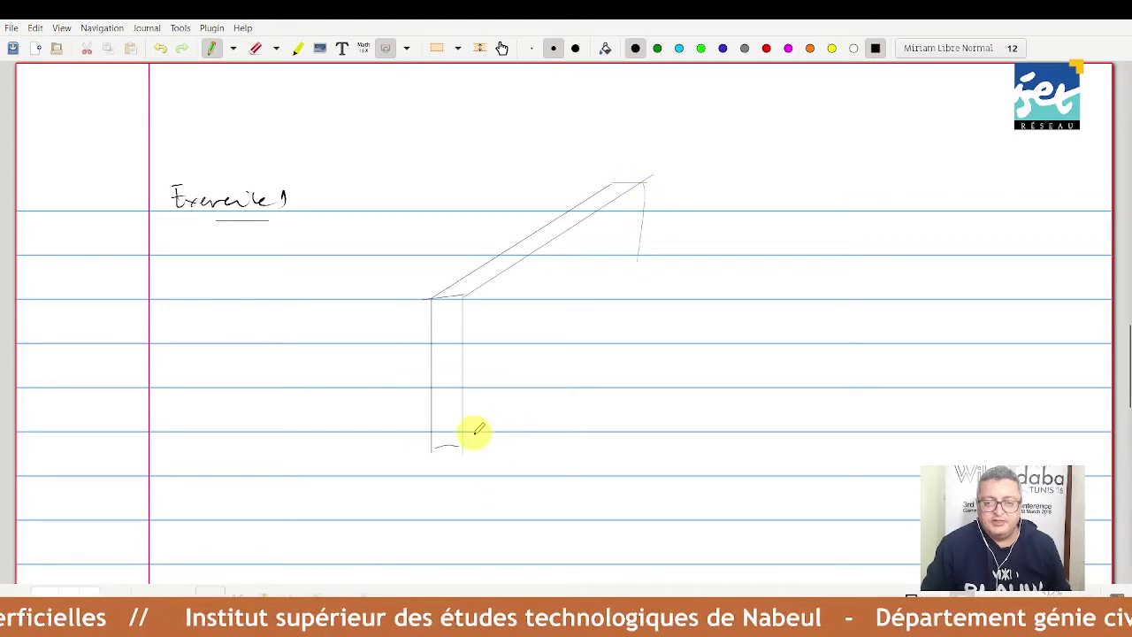
left_click_drag(641, 182, 648, 262)
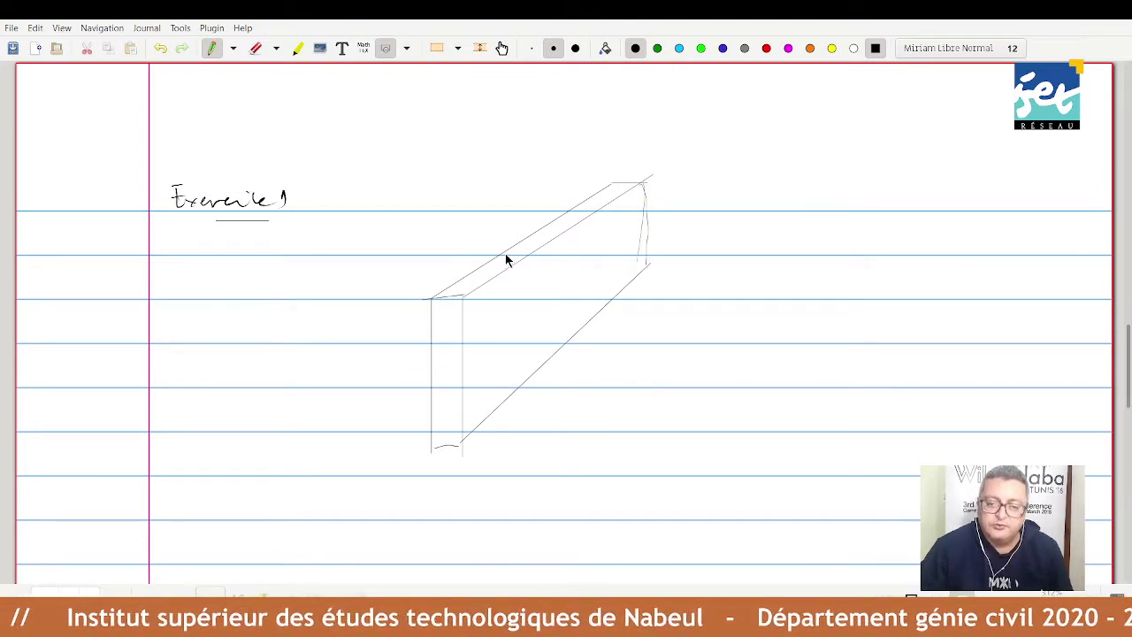
mouse_move(504, 251)
left_mouse_down()
mouse_move(521, 251)
mouse_move(532, 378)
left_mouse_up()
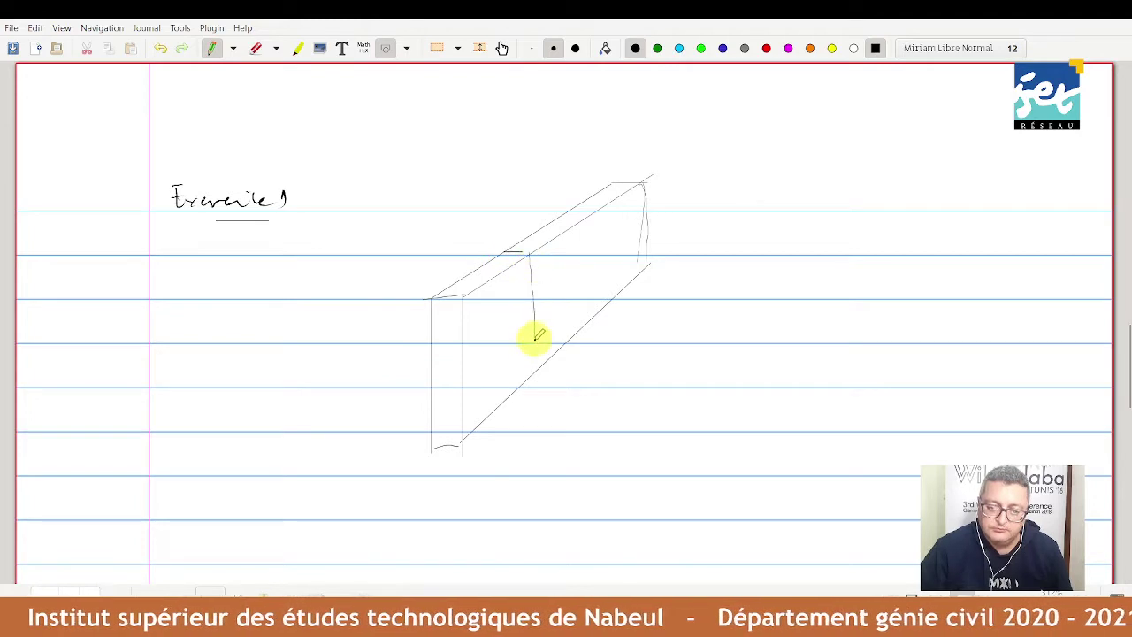
mouse_move(566, 212)
left_mouse_down()
mouse_move(583, 213)
mouse_move(588, 322)
left_mouse_up()
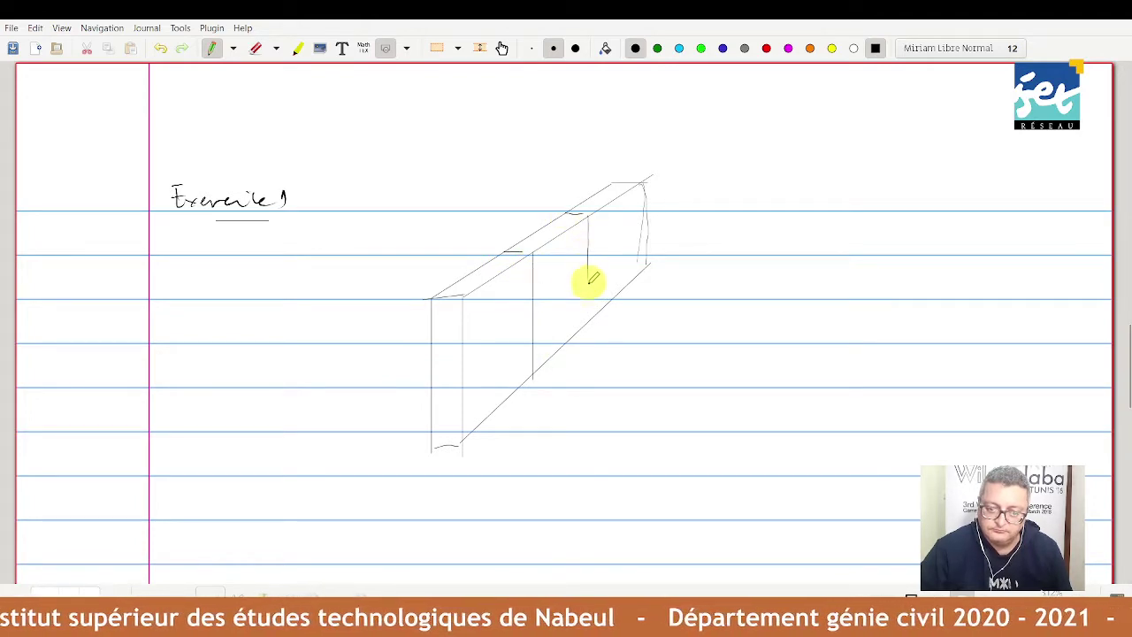
left_click(298, 49)
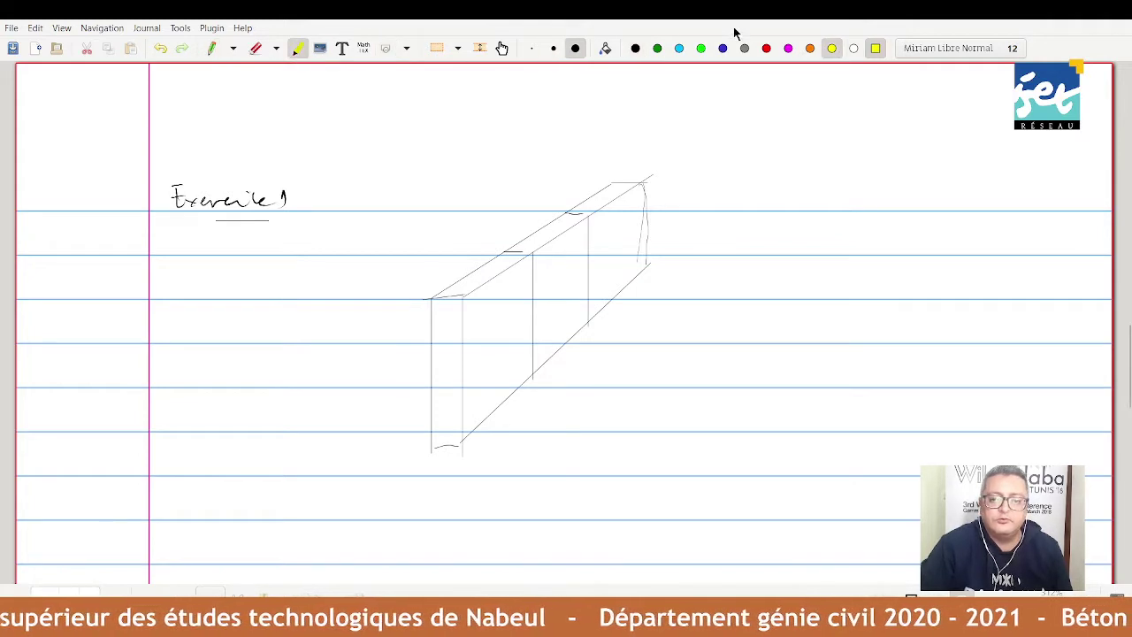
Shade the wall slice green, then add a red arrow and dashed axis down the wall front.
left_click(701, 51)
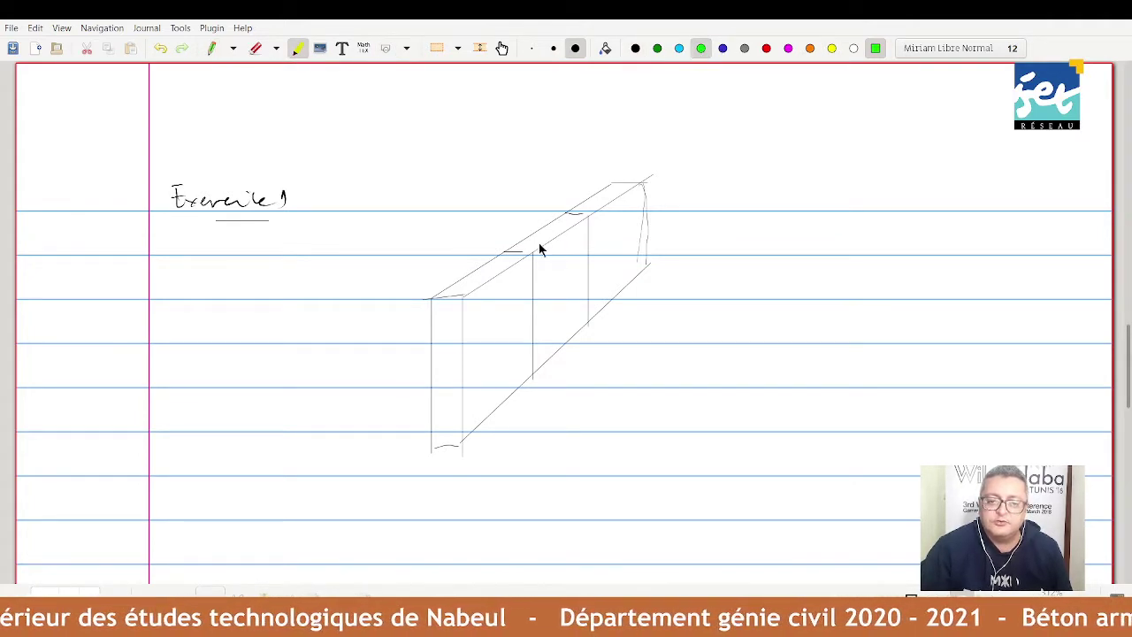
mouse_move(531, 252)
left_mouse_down()
mouse_move(575, 298)
mouse_move(569, 237)
left_mouse_up()
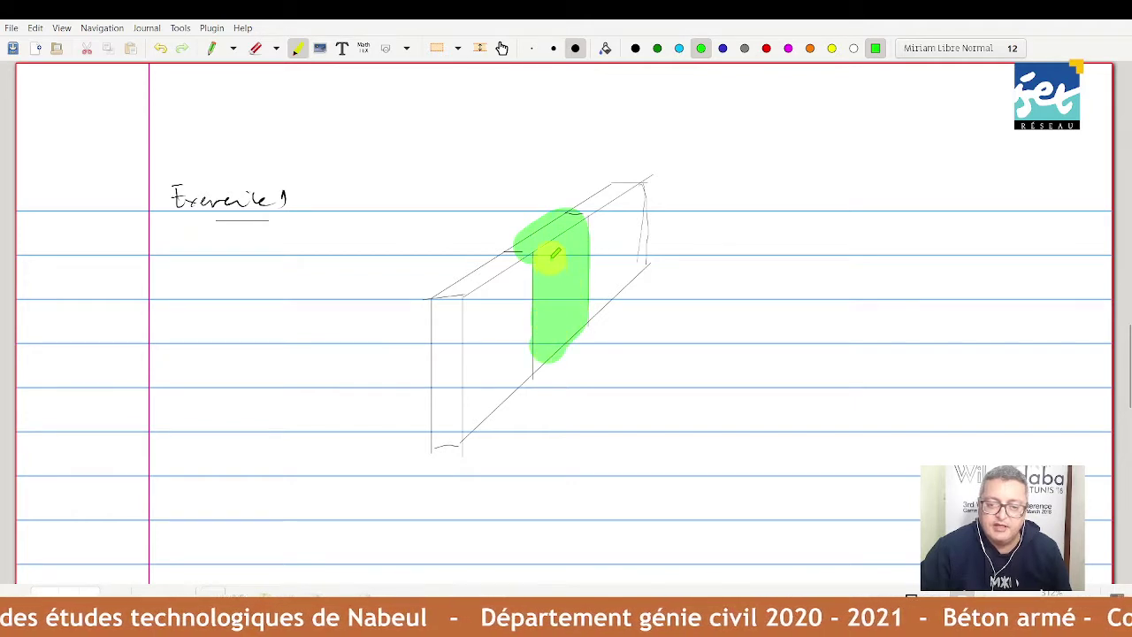
left_click(211, 48)
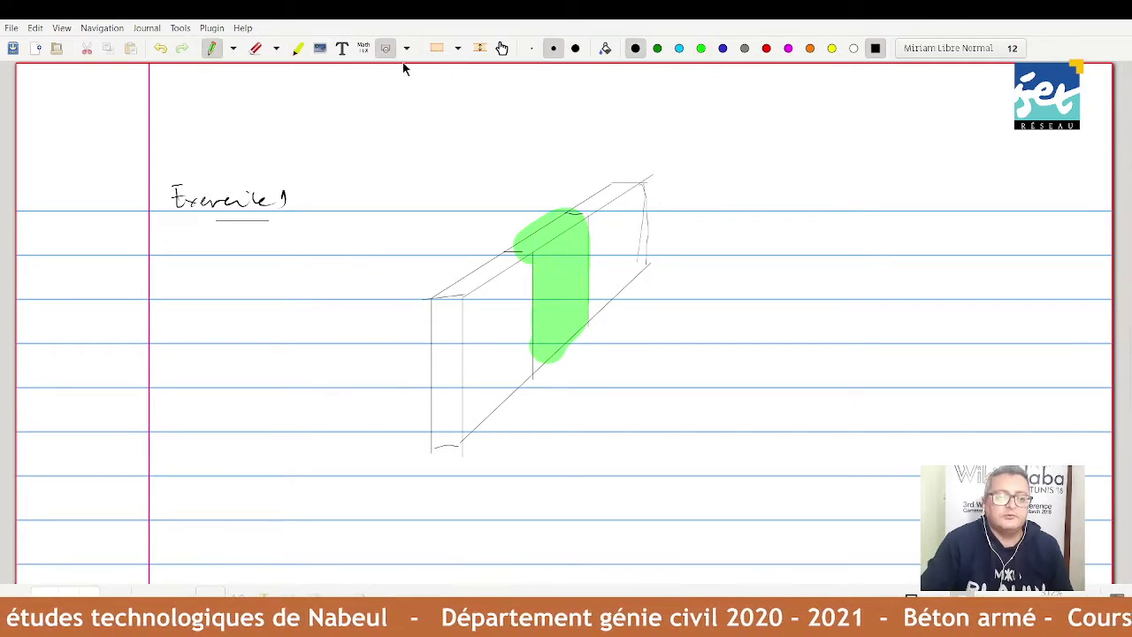
left_click(764, 51)
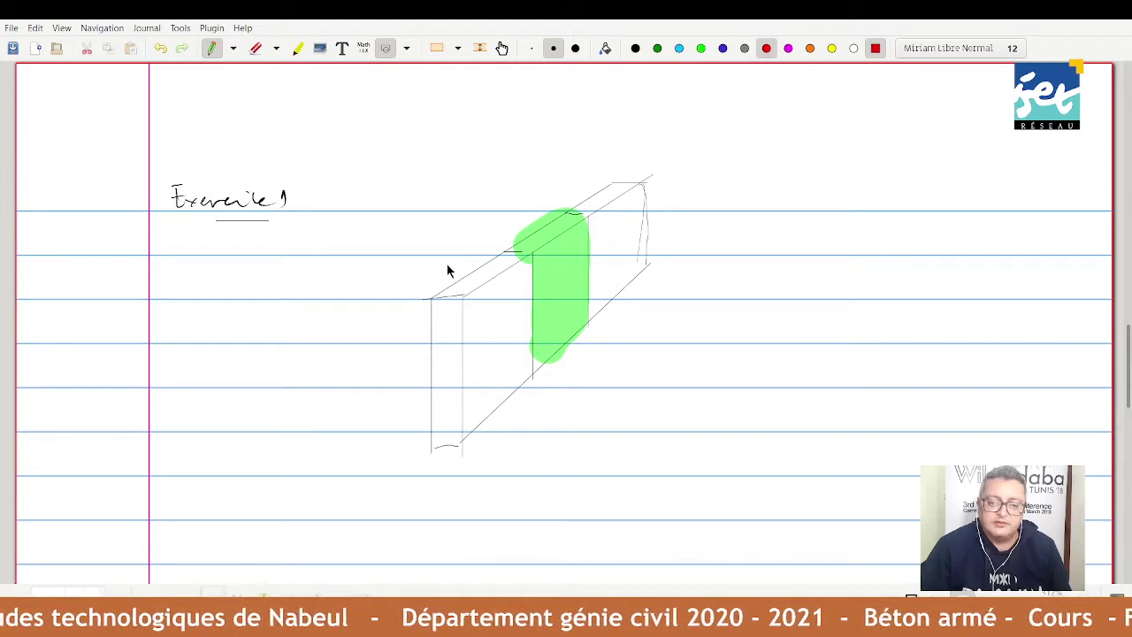
mouse_move(447, 259)
left_mouse_down()
mouse_move(446, 291)
mouse_move(452, 282)
left_mouse_up()
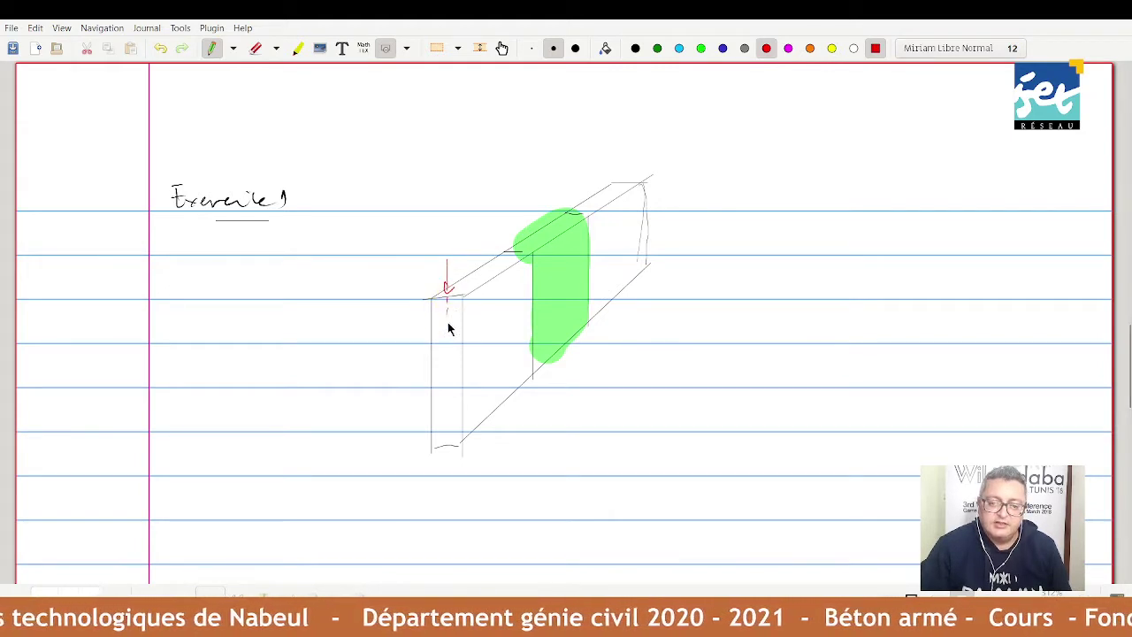
left_click_drag(447, 328, 448, 427)
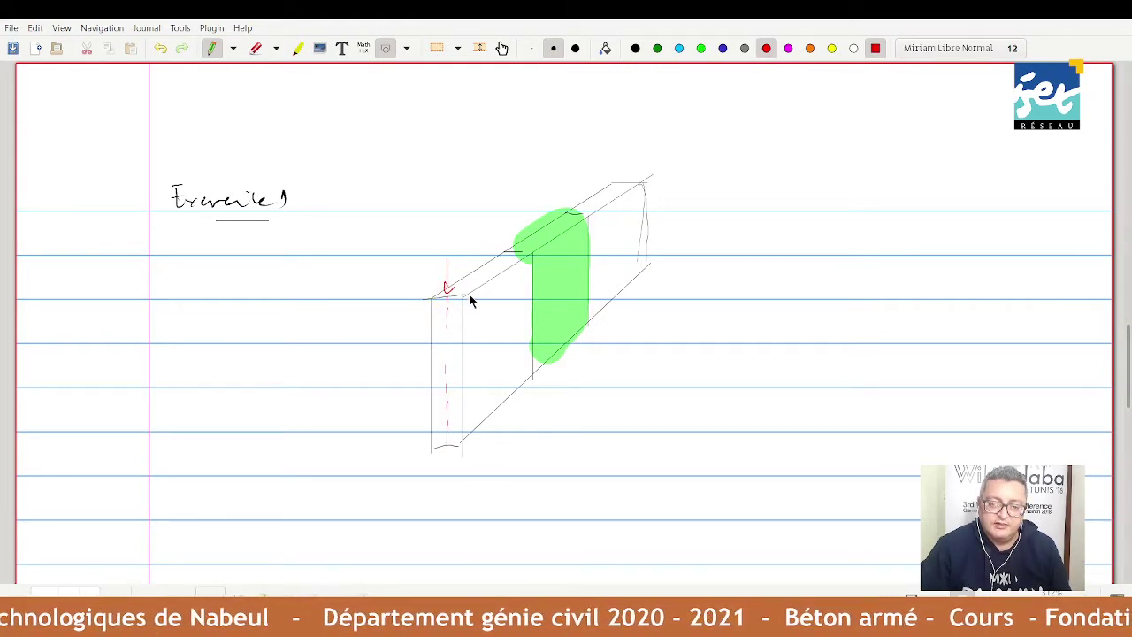
Draw a red load line with downward arrows along the wall top, labelled pu.
mouse_move(446, 261)
left_mouse_down()
mouse_move(619, 150)
mouse_move(621, 183)
left_mouse_up()
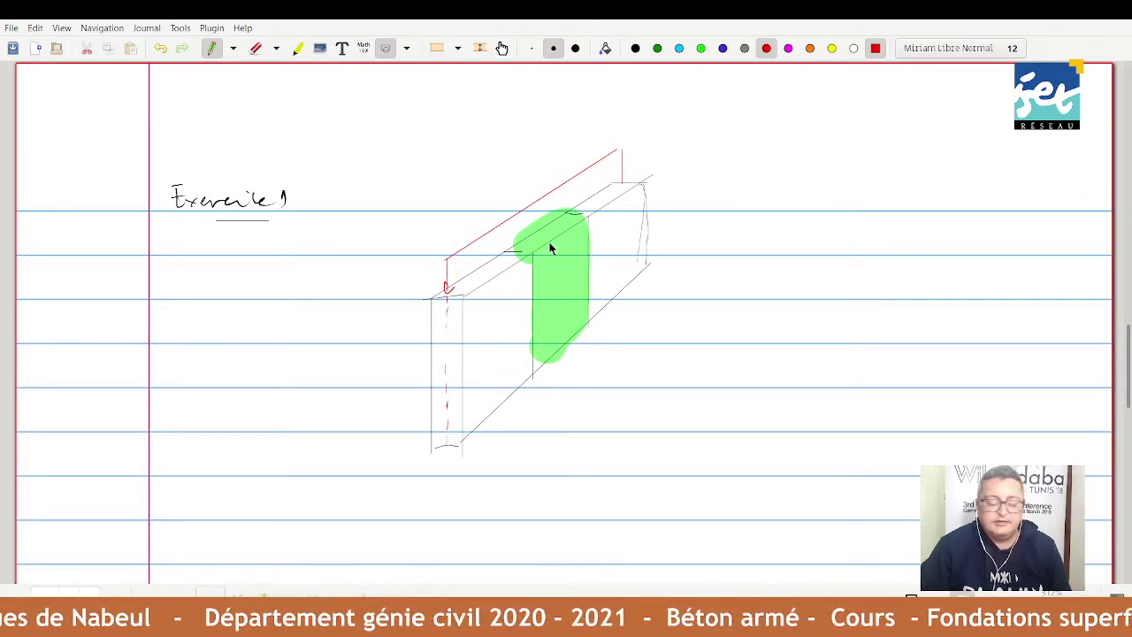
left_click_drag(617, 176, 603, 191)
mouse_move(580, 183)
left_mouse_down()
mouse_move(585, 209)
mouse_move(529, 244)
left_mouse_up()
mouse_move(524, 238)
left_mouse_down()
mouse_move(534, 237)
mouse_move(479, 269)
left_mouse_up()
left_click_drag(474, 263, 485, 264)
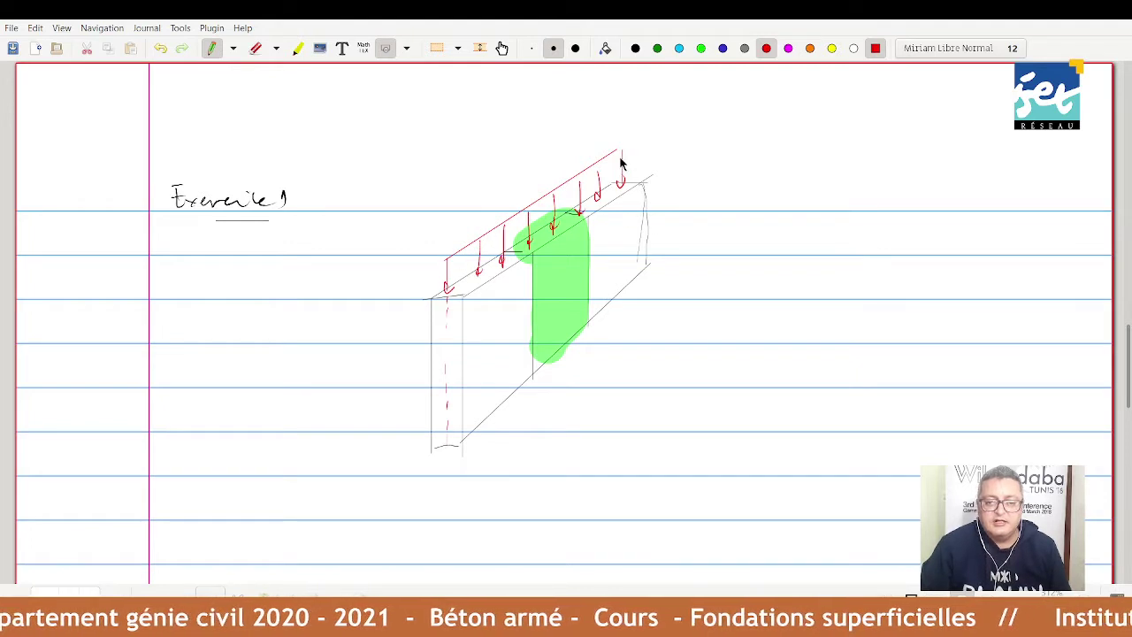
left_click_drag(622, 154, 702, 164)
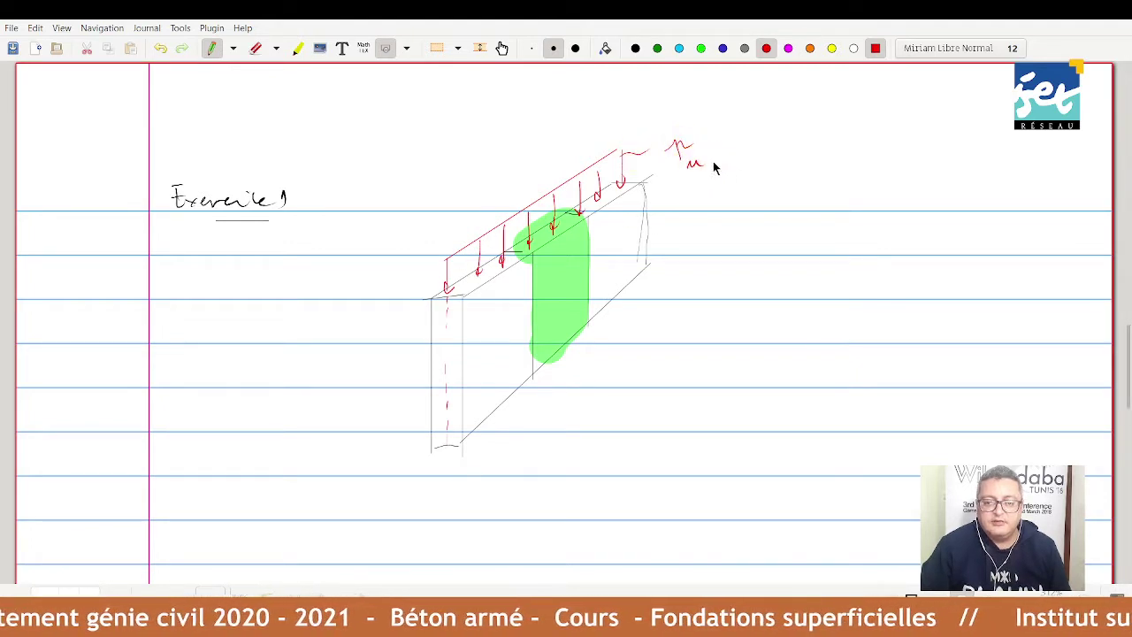
Draw the perspective strip footing slab under the wall in black, redoing a misplaced edge.
left_click(635, 47)
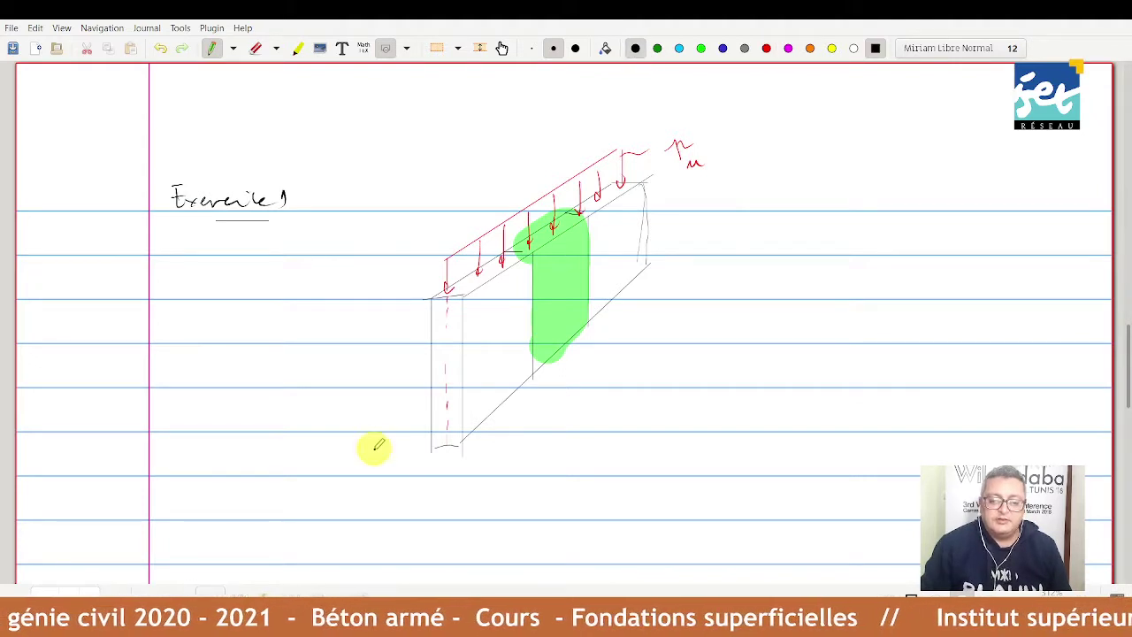
left_click_drag(376, 443, 518, 442)
mouse_move(379, 441)
left_mouse_down()
mouse_move(381, 473)
mouse_move(511, 442)
left_mouse_up()
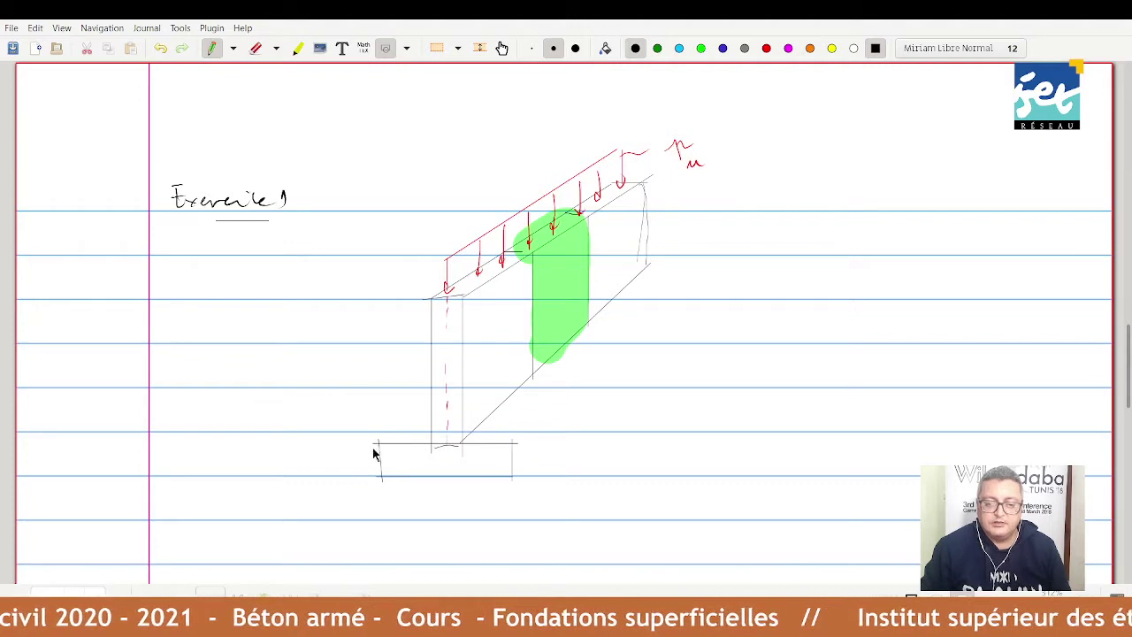
left_click_drag(375, 443, 438, 414)
left_click_drag(511, 442, 687, 297)
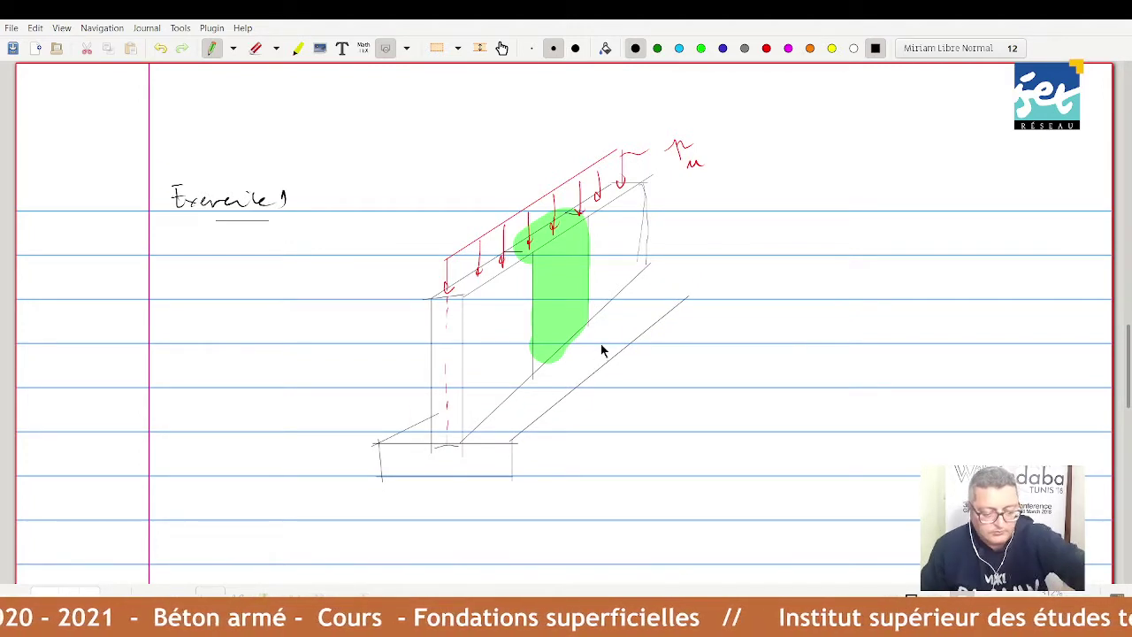
key("ctrl+z")
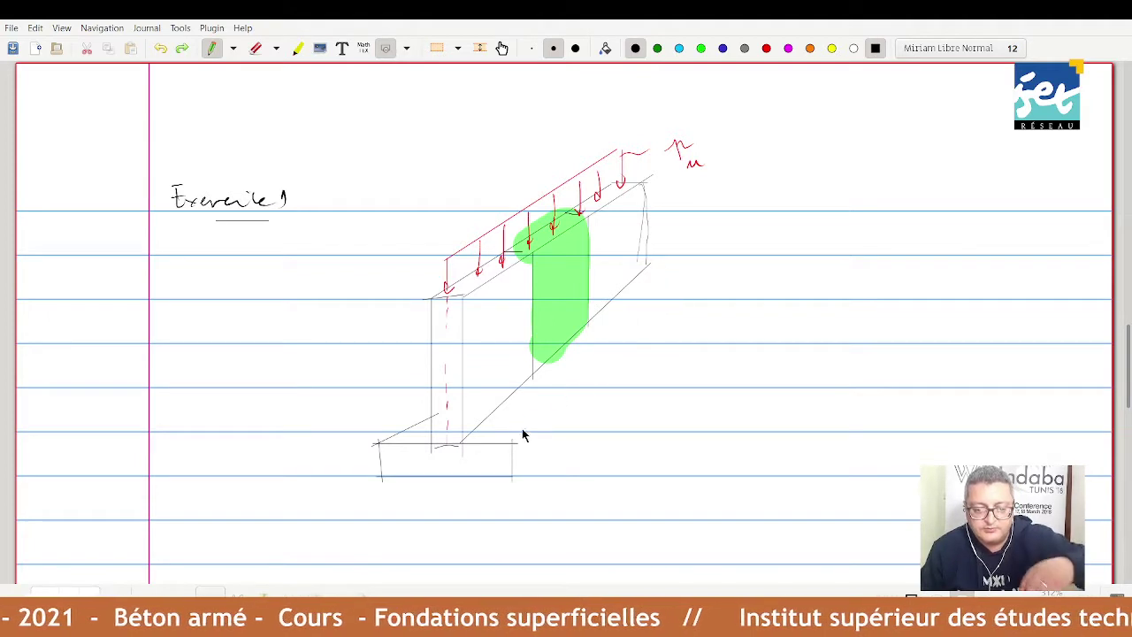
mouse_move(513, 440)
left_mouse_down()
mouse_move(685, 294)
mouse_move(528, 422)
left_mouse_up()
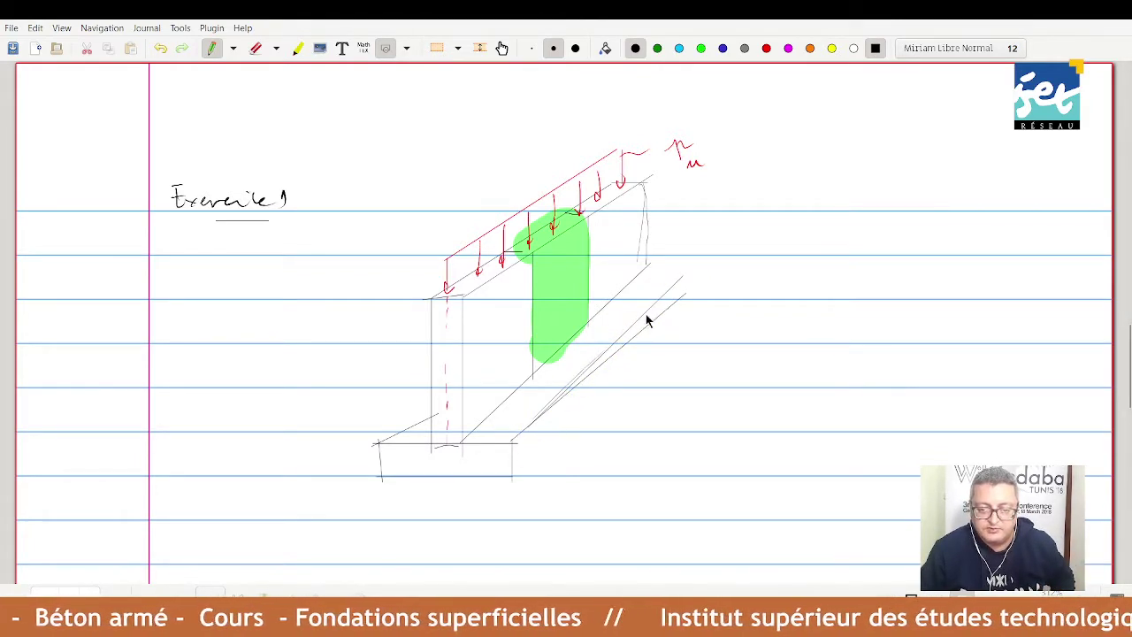
mouse_move(646, 269)
left_mouse_down()
mouse_move(695, 270)
mouse_move(689, 307)
mouse_move(614, 358)
left_mouse_up()
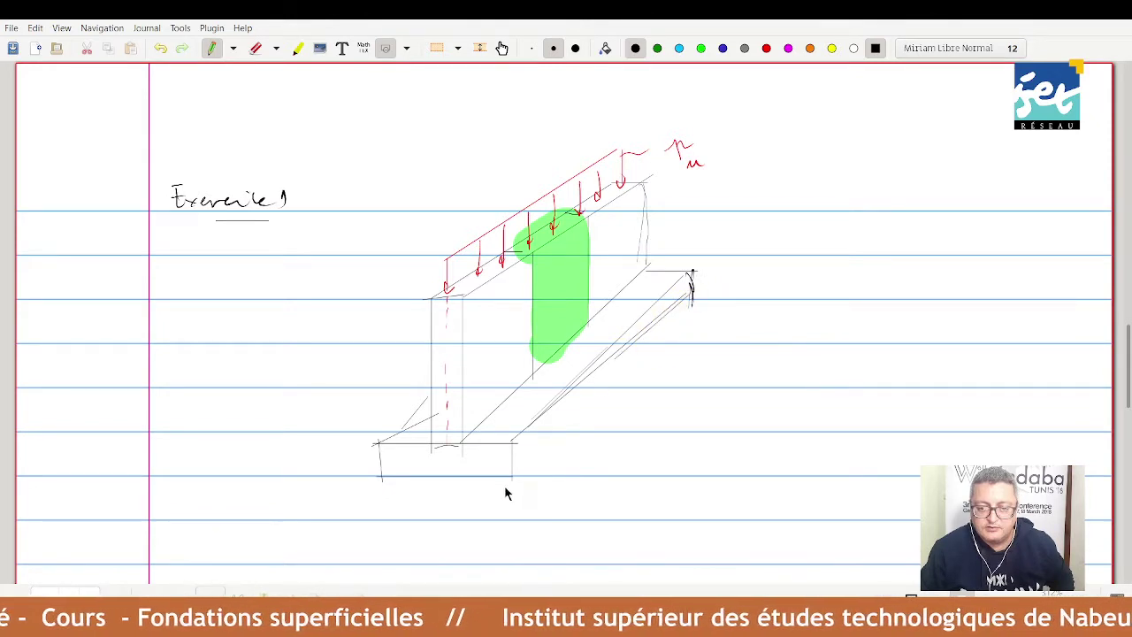
left_click_drag(511, 477, 692, 298)
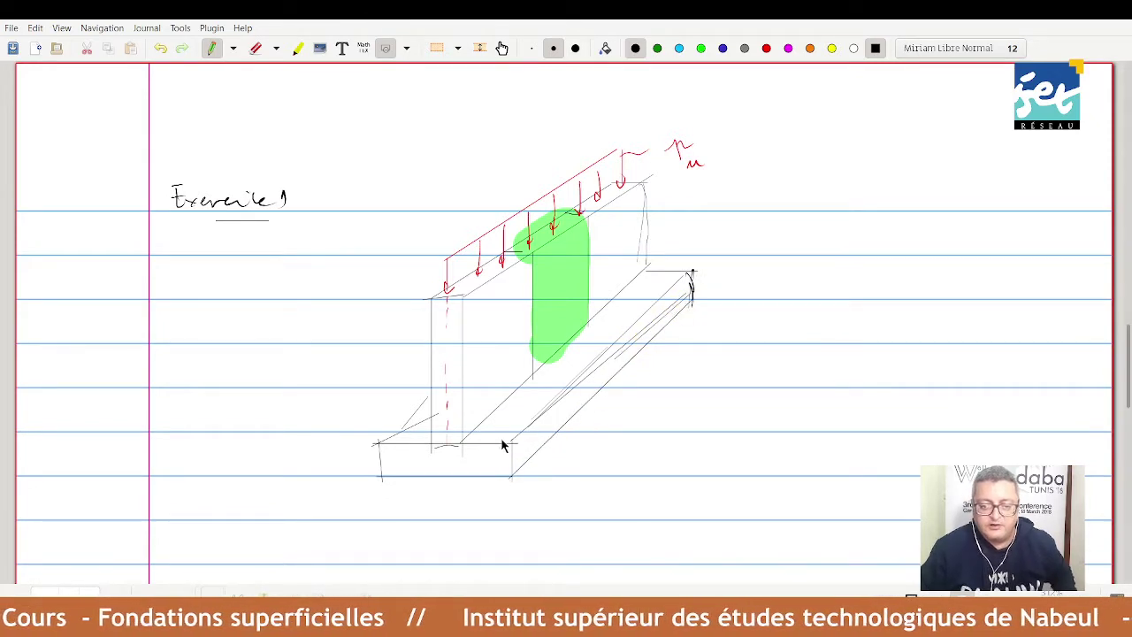
left_click(408, 458)
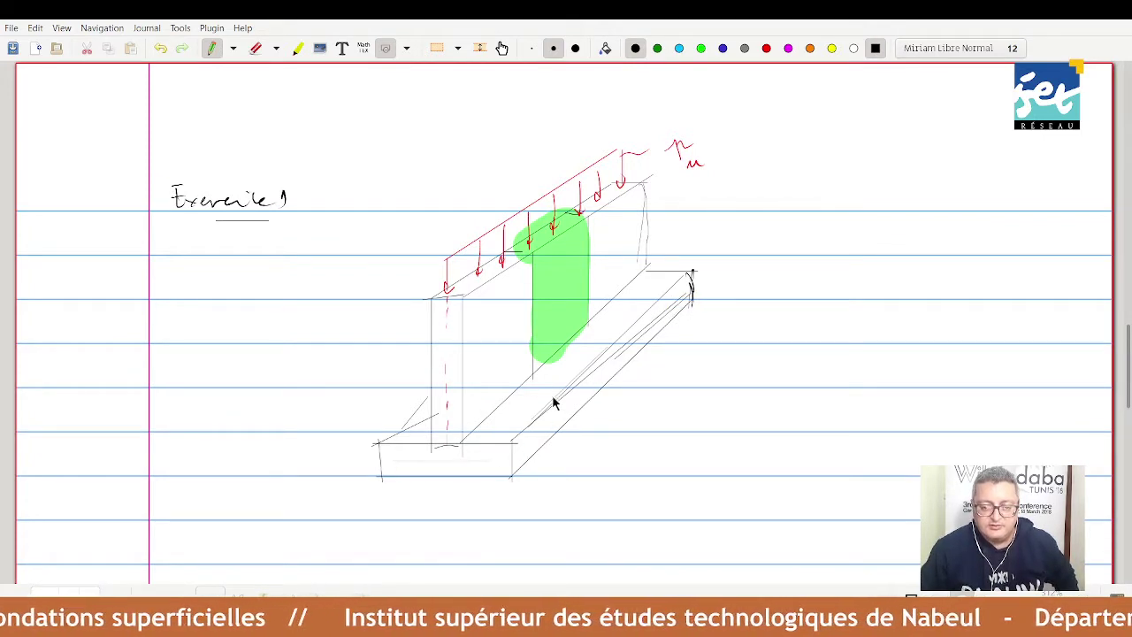
left_click_drag(378, 442, 431, 403)
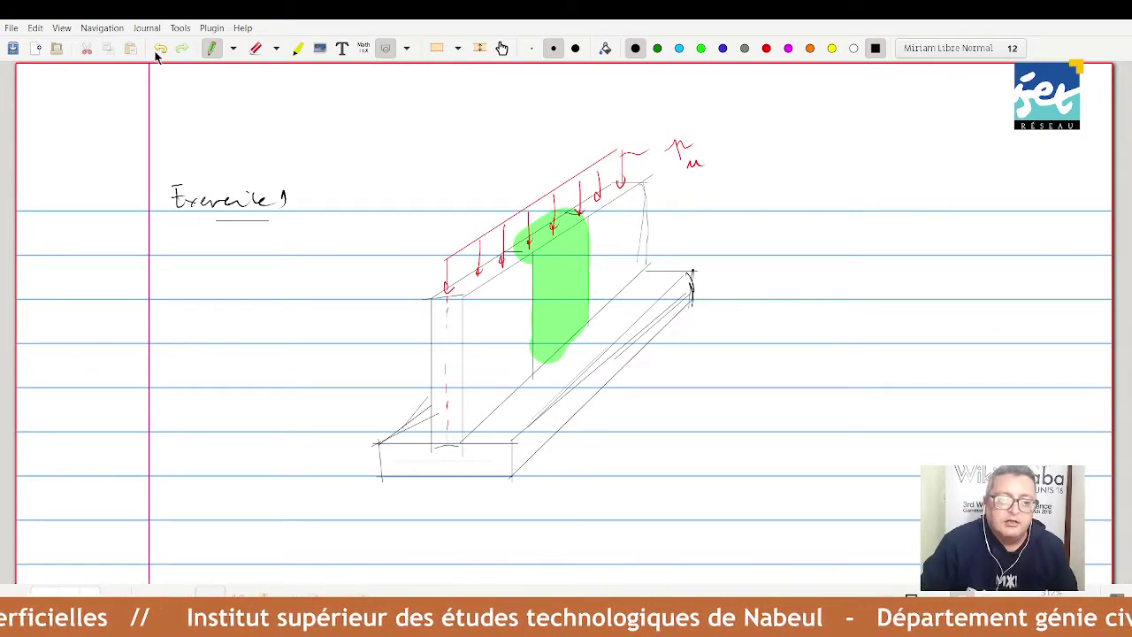
Check the exercise statement, then draw the width dimension b' under the footing.
scroll(210, 139, "up", 5)
scroll(210, 138, "up", 10)
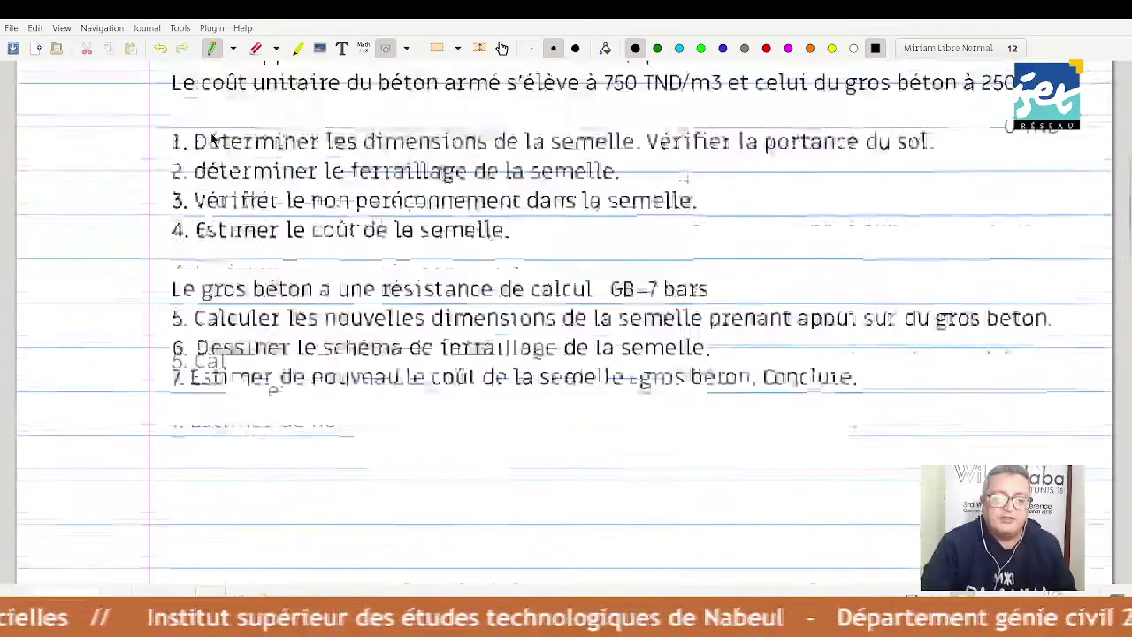
scroll(211, 139, "up", 5)
scroll(211, 139, "up", 2)
scroll(211, 137, "down", 10)
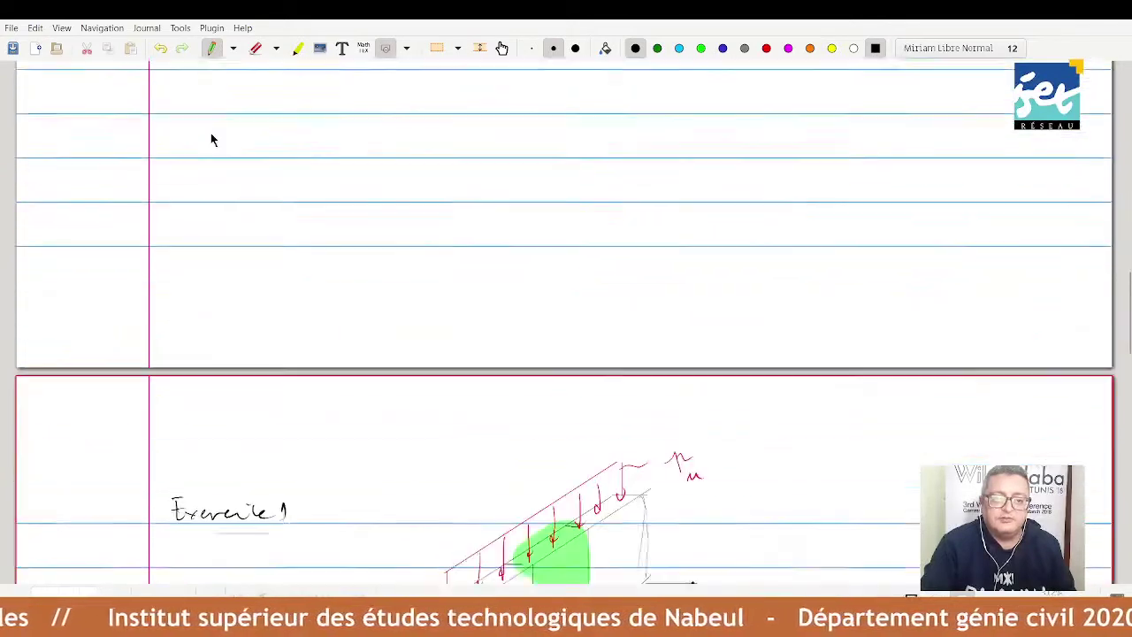
scroll(210, 137, "down", 5)
scroll(210, 137, "down", 2)
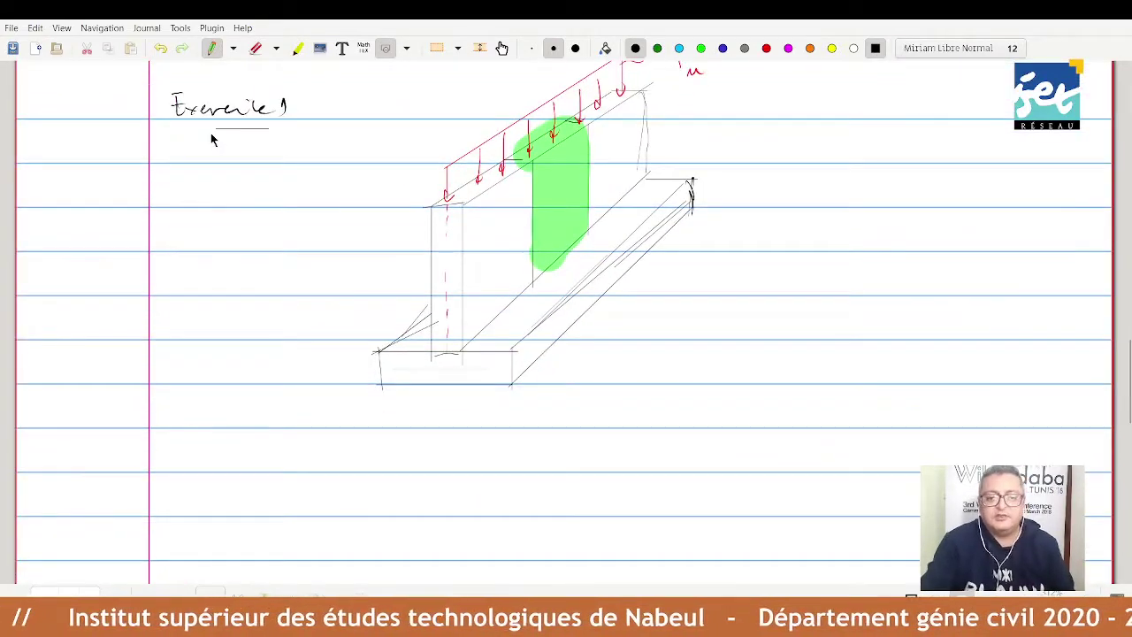
scroll(210, 139, "up", 1)
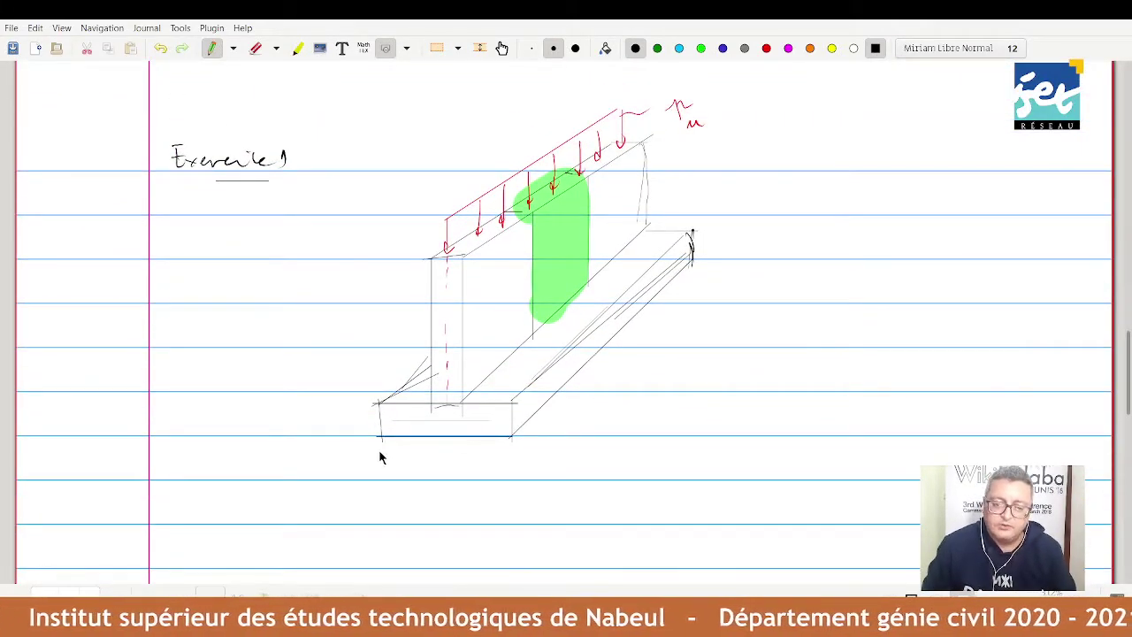
mouse_move(380, 457)
left_mouse_down()
mouse_move(380, 470)
mouse_move(513, 472)
mouse_move(381, 469)
mouse_move(442, 501)
mouse_move(451, 486)
left_mouse_up()
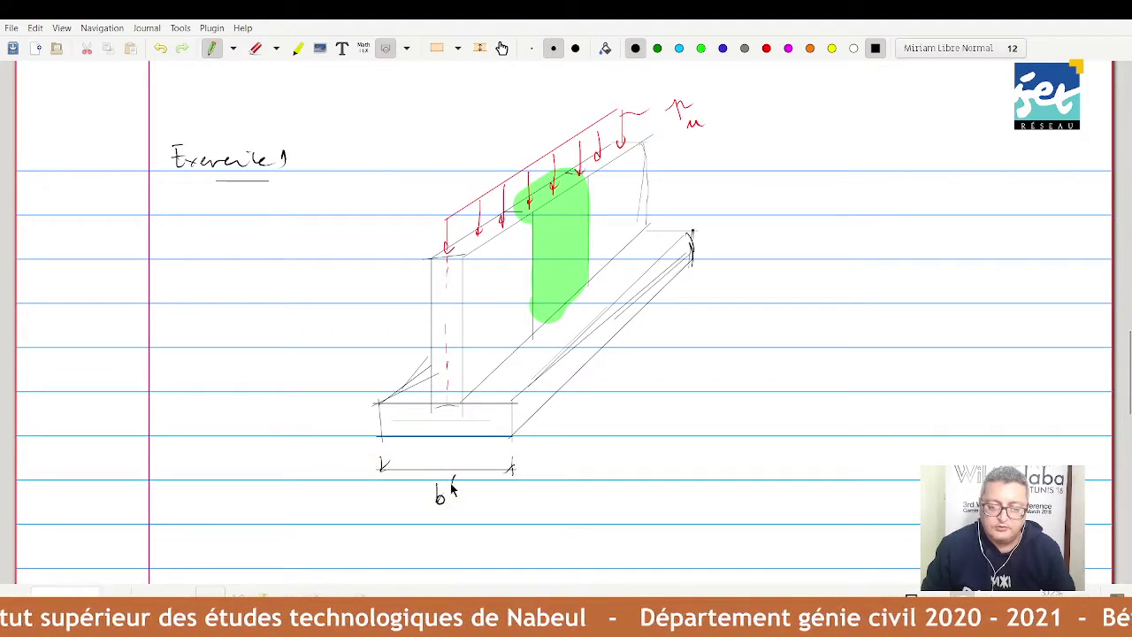
Draw the thickness dimension h on the footing's left side.
left_click(711, 230)
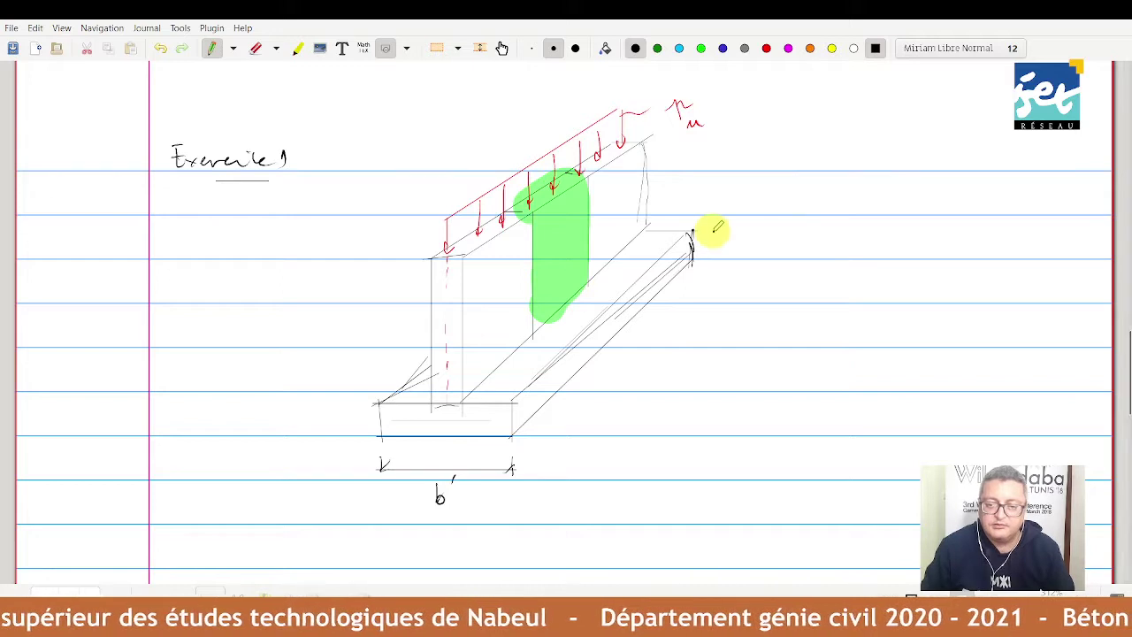
mouse_move(339, 402)
left_mouse_down()
mouse_move(352, 402)
mouse_move(344, 432)
mouse_move(351, 421)
mouse_move(311, 428)
mouse_move(321, 423)
left_mouse_up()
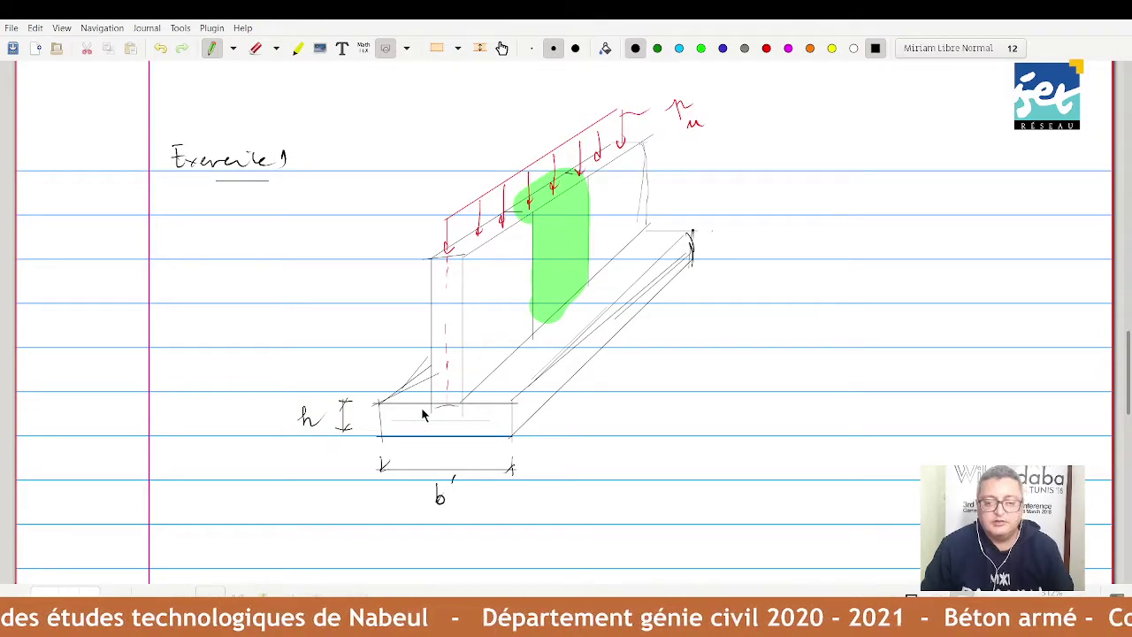
scroll(420, 407, "up", 5)
scroll(421, 407, "up", 5)
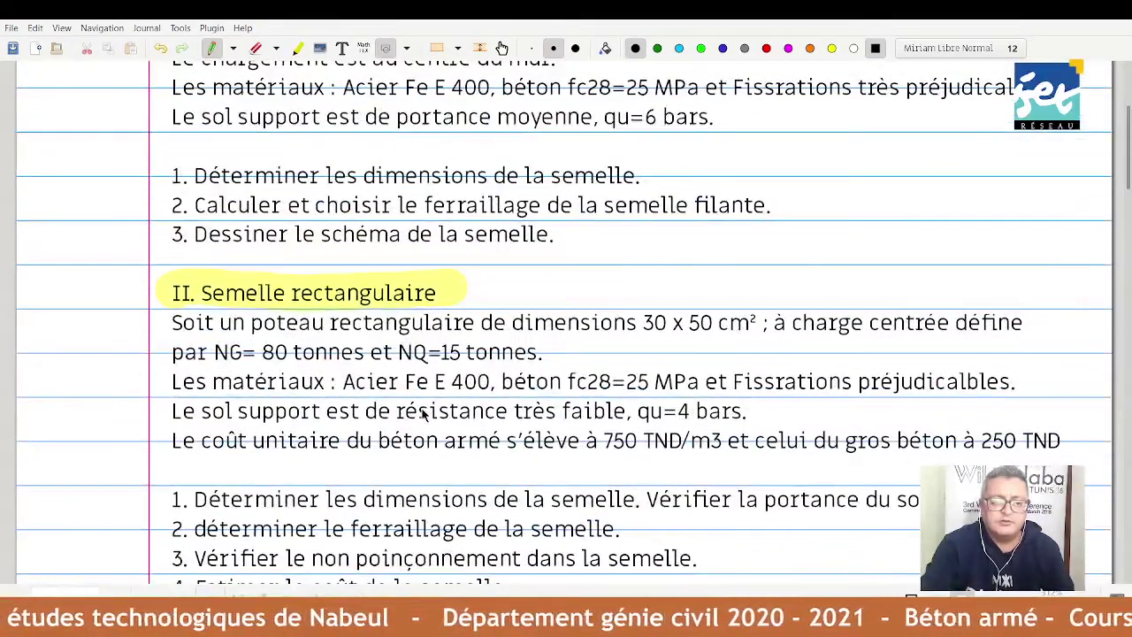
scroll(423, 413, "down", 1)
scroll(423, 414, "down", 5)
scroll(422, 414, "down", 4)
Hatch the ground at the footing's lower-right corner and write qu = 6 bars, underlined.
scroll(423, 414, "down", 2)
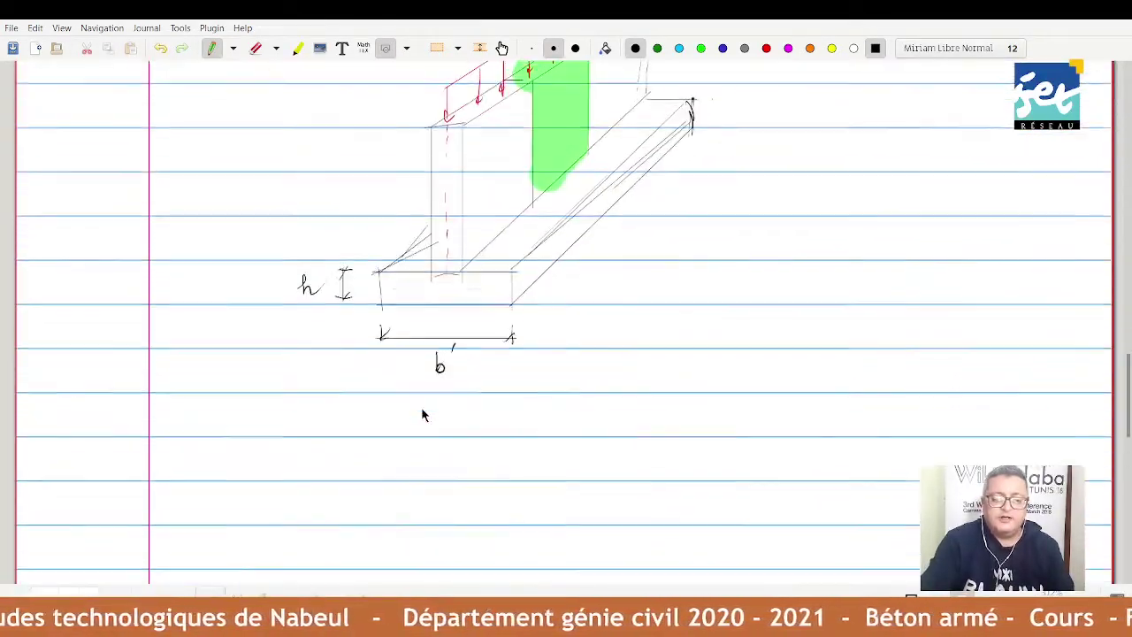
scroll(421, 407, "up", 2)
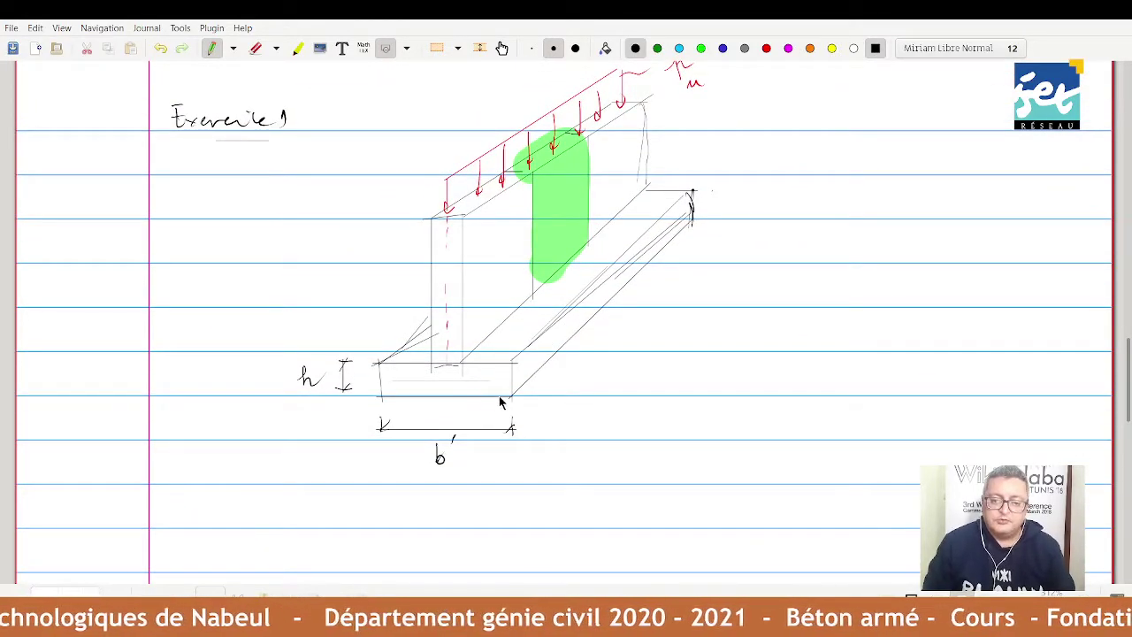
mouse_move(511, 394)
left_mouse_down()
mouse_move(552, 396)
mouse_move(525, 399)
mouse_move(587, 420)
mouse_move(606, 412)
left_mouse_up()
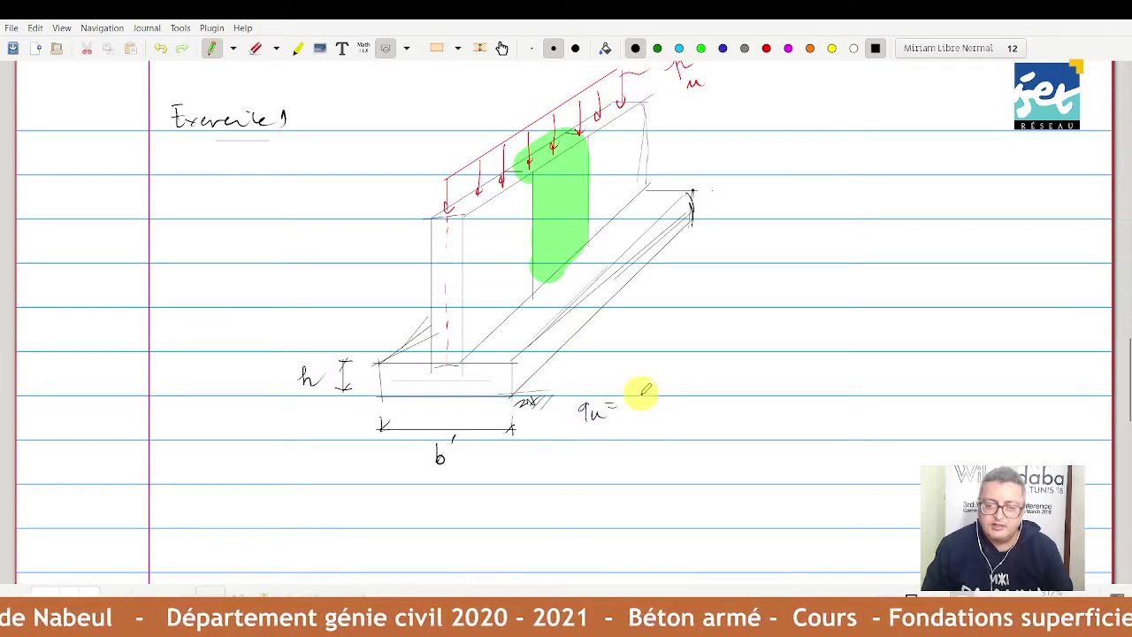
mouse_move(640, 397)
left_mouse_down()
mouse_move(633, 407)
mouse_move(661, 401)
left_mouse_up()
mouse_move(670, 405)
left_mouse_down()
mouse_move(695, 397)
mouse_move(690, 415)
left_mouse_up()
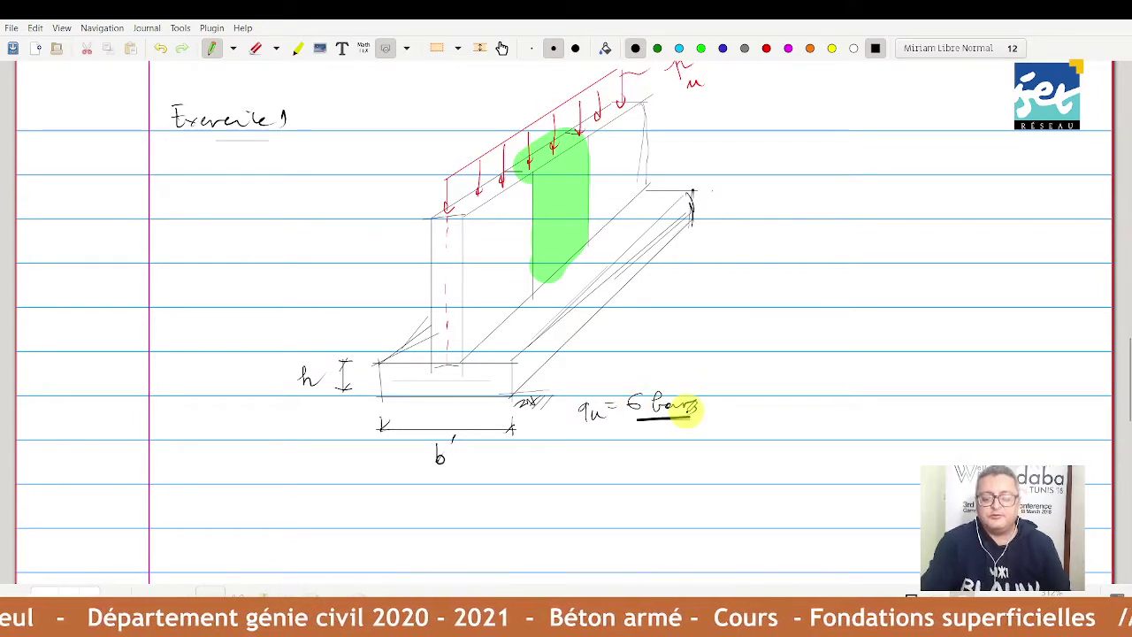
scroll(687, 413, "down", 3)
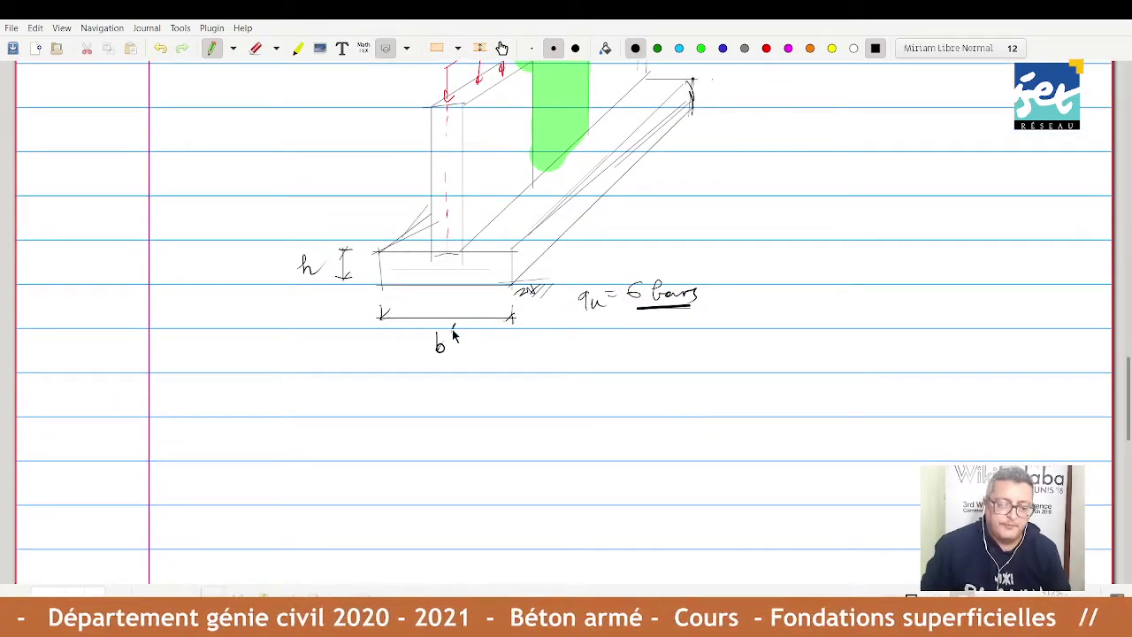
Write answer 1) pu = 1,35g + 1,50q.
left_click_drag(198, 400, 206, 408)
mouse_move(212, 390)
left_mouse_down()
mouse_move(219, 403)
mouse_move(205, 421)
left_mouse_up()
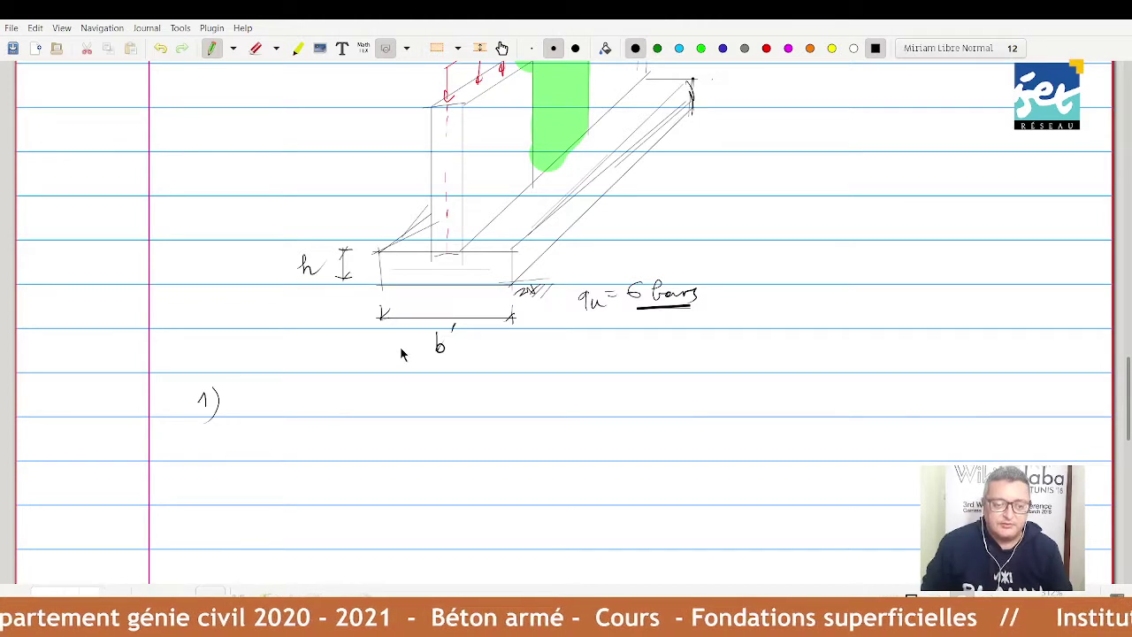
mouse_move(256, 400)
left_mouse_down()
mouse_move(259, 416)
mouse_move(279, 399)
mouse_move(276, 420)
mouse_move(322, 395)
mouse_move(319, 412)
left_mouse_up()
left_click_drag(326, 407, 347, 408)
mouse_move(349, 395)
left_mouse_down()
mouse_move(365, 416)
mouse_move(397, 403)
left_mouse_up()
mouse_move(391, 397)
left_mouse_down()
mouse_move(390, 410)
mouse_move(412, 409)
left_mouse_up()
mouse_move(423, 403)
left_mouse_down()
mouse_move(466, 412)
mouse_move(503, 399)
left_mouse_up()
Substitute = 1,35 × 15 + 1,50 × 4 and draw a brace at right for notes.
left_click_drag(491, 405, 600, 405)
left_click_drag(600, 395, 591, 404)
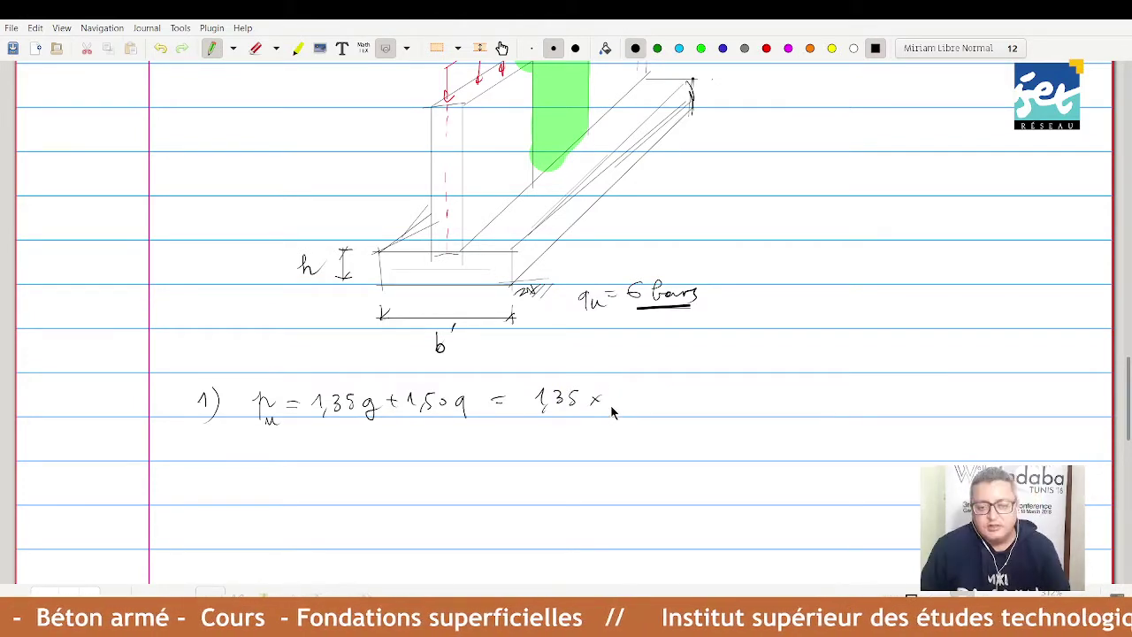
mouse_move(612, 397)
left_mouse_down()
mouse_move(626, 409)
mouse_move(706, 399)
left_mouse_up()
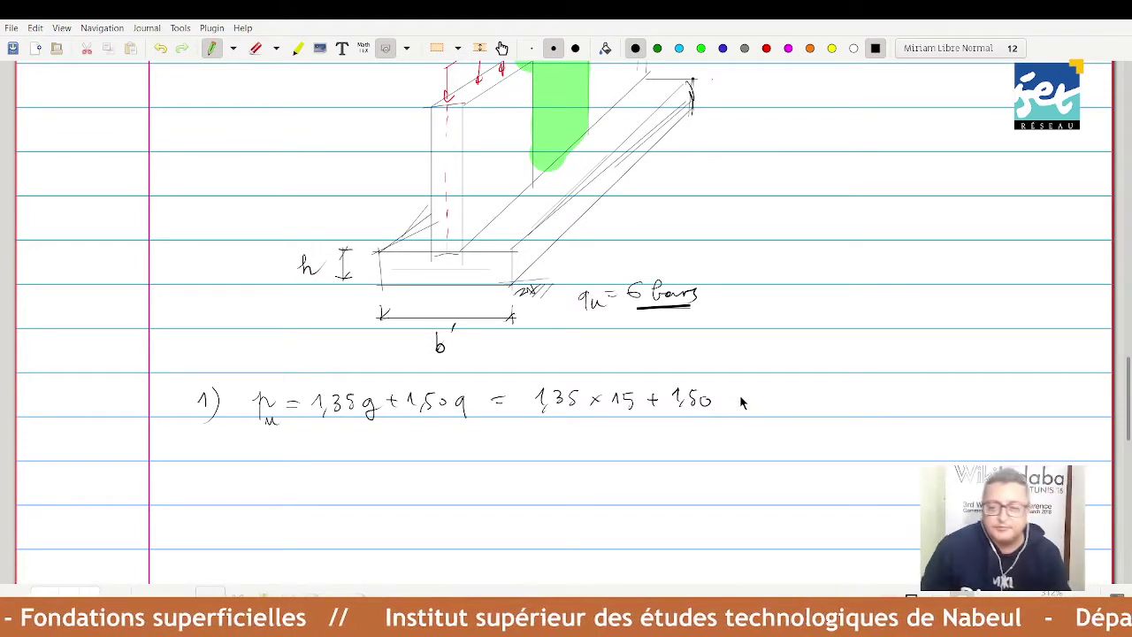
mouse_move(740, 391)
left_mouse_down()
mouse_move(742, 405)
mouse_move(760, 397)
left_mouse_up()
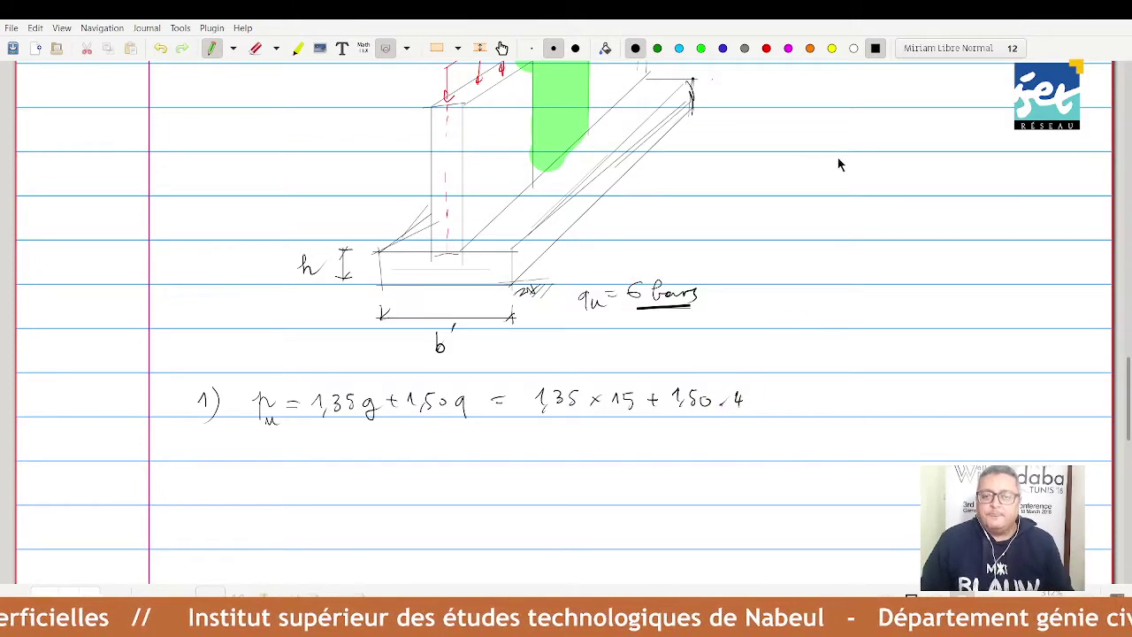
mouse_move(804, 143)
left_mouse_down()
mouse_move(796, 170)
mouse_move(811, 262)
left_mouse_up()
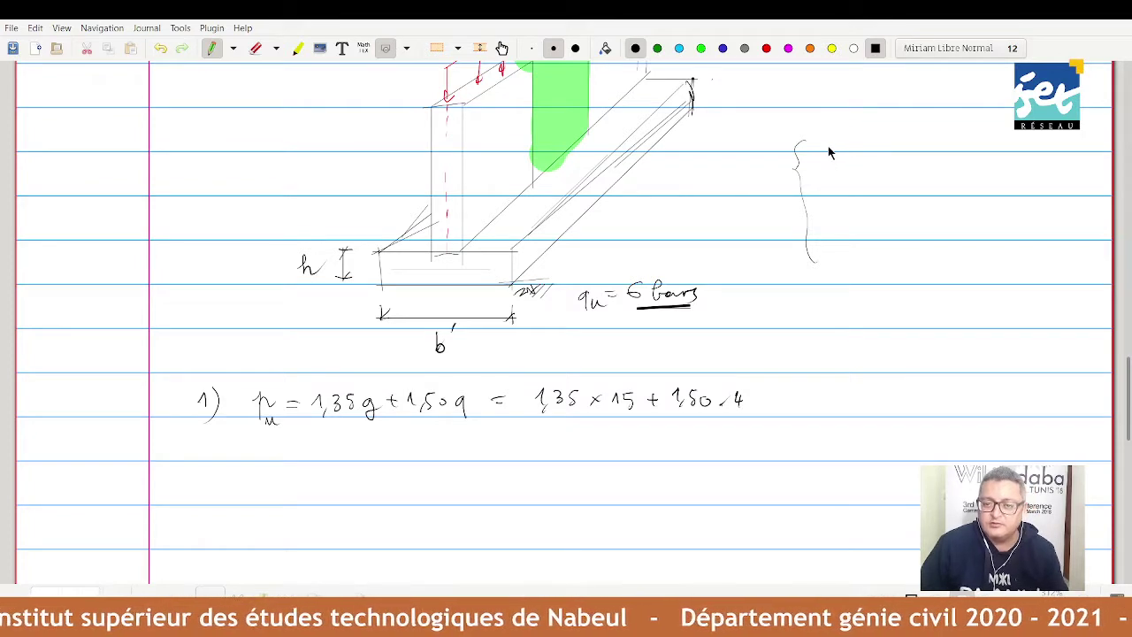
Write 1t ≈ 1000 daN, 1 kgf ≈ 10 N ≈ 1 daN and 100 t ≈ 1 MN in the brace.
mouse_move(809, 141)
left_mouse_down()
mouse_move(926, 138)
mouse_move(952, 149)
mouse_move(989, 134)
left_mouse_up()
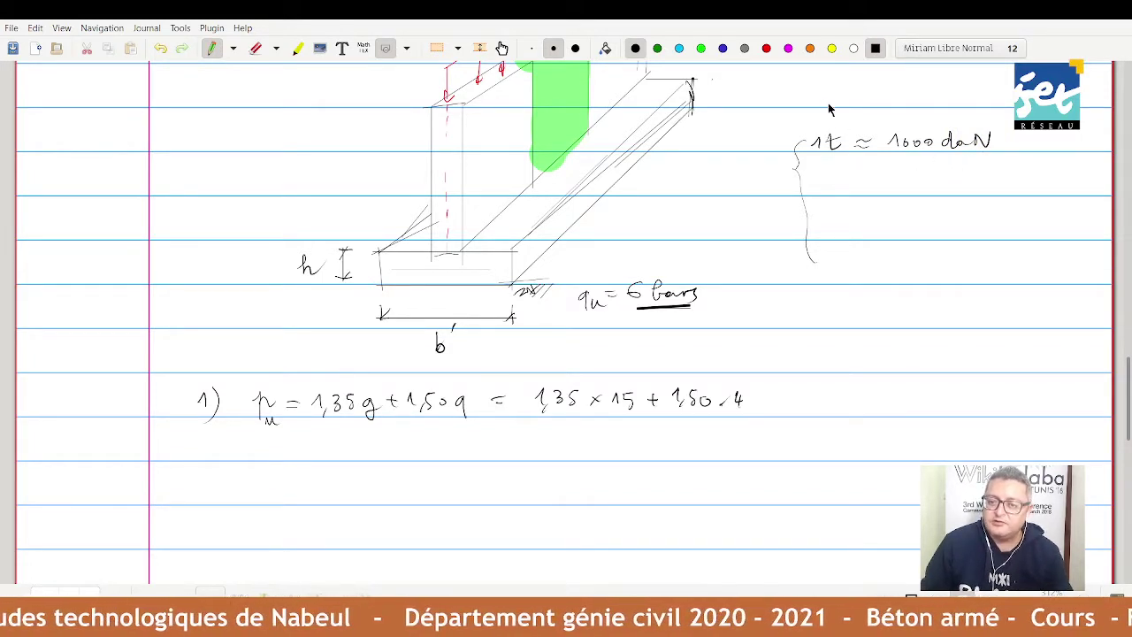
mouse_move(825, 175)
left_mouse_down()
mouse_move(828, 187)
mouse_move(857, 186)
mouse_move(854, 201)
mouse_move(906, 182)
left_mouse_up()
left_click_drag(894, 189, 906, 187)
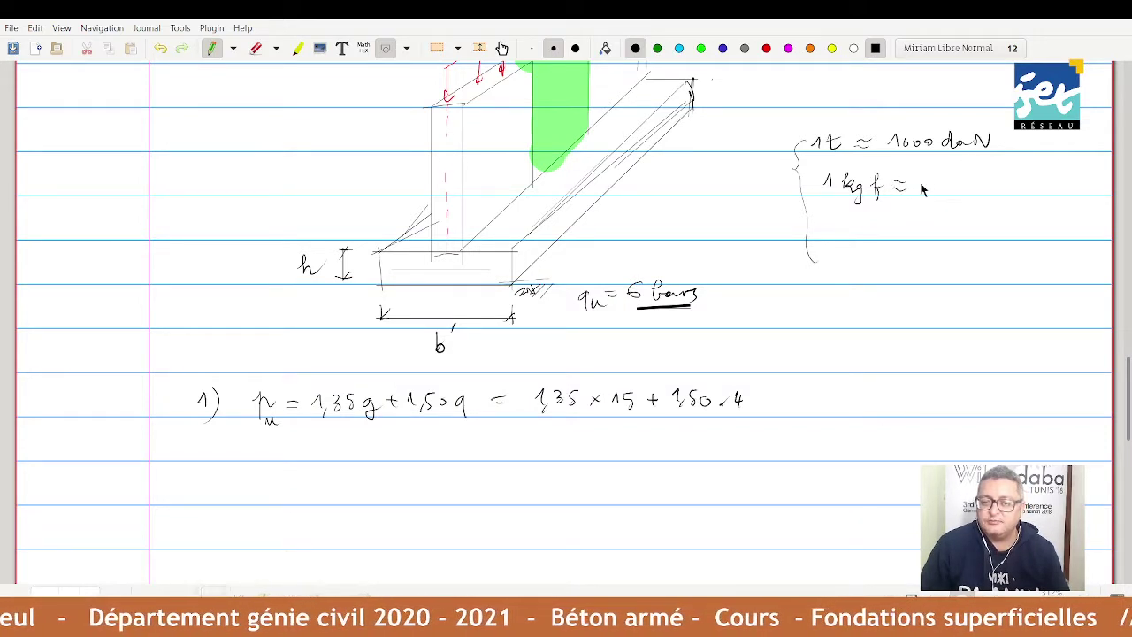
mouse_move(918, 180)
left_mouse_down()
mouse_move(922, 190)
mouse_move(964, 177)
mouse_move(1013, 182)
mouse_move(1009, 193)
mouse_move(1073, 176)
left_mouse_up()
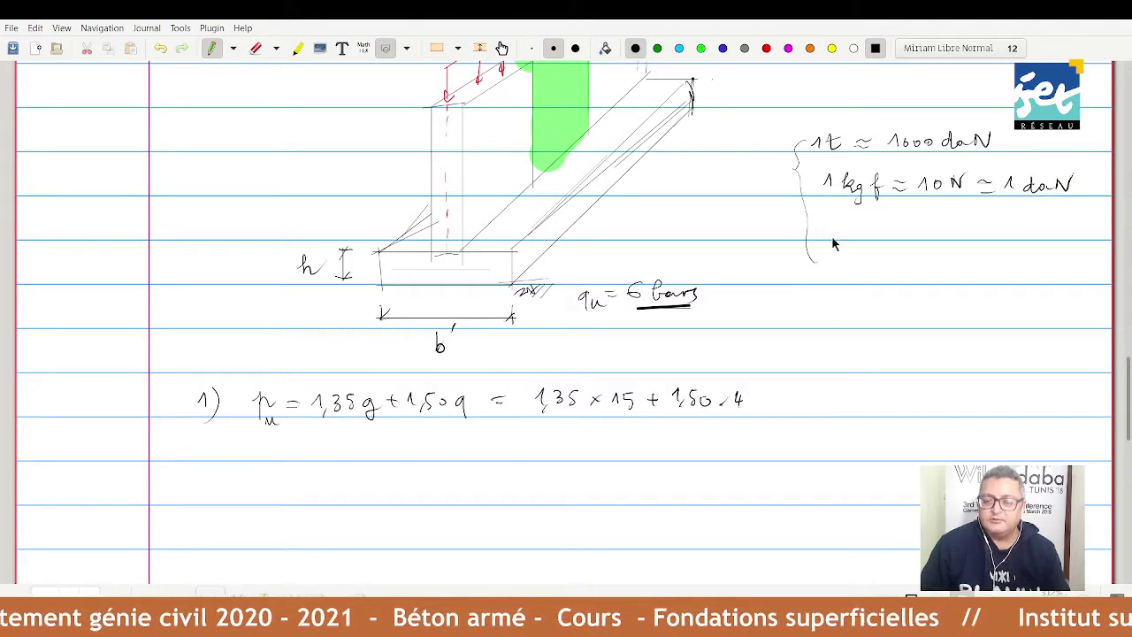
left_click_drag(817, 228, 871, 228)
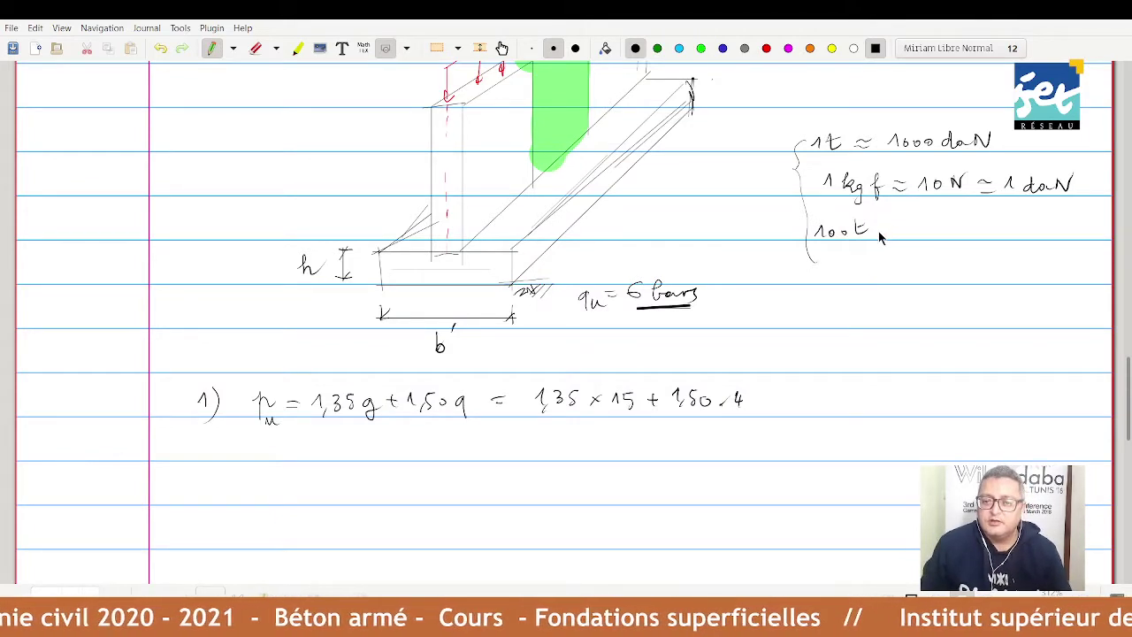
left_click_drag(880, 231, 980, 225)
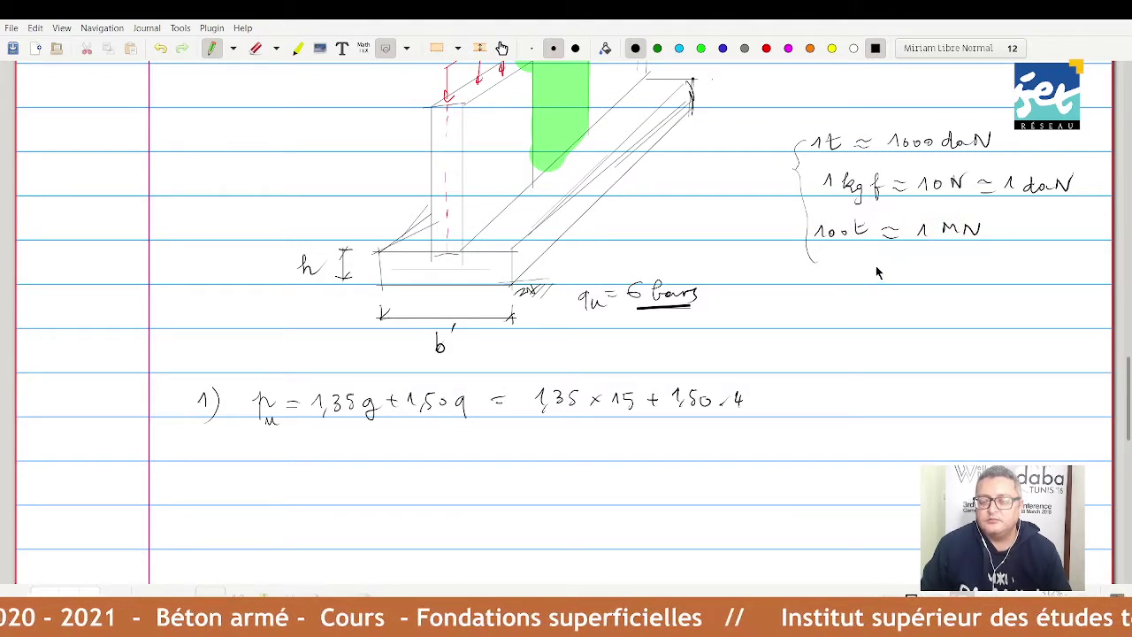
Write 1 MPa = 1 MN/1 m² and draw a box around it.
left_click_drag(830, 281, 877, 272)
left_click_drag(809, 276, 813, 284)
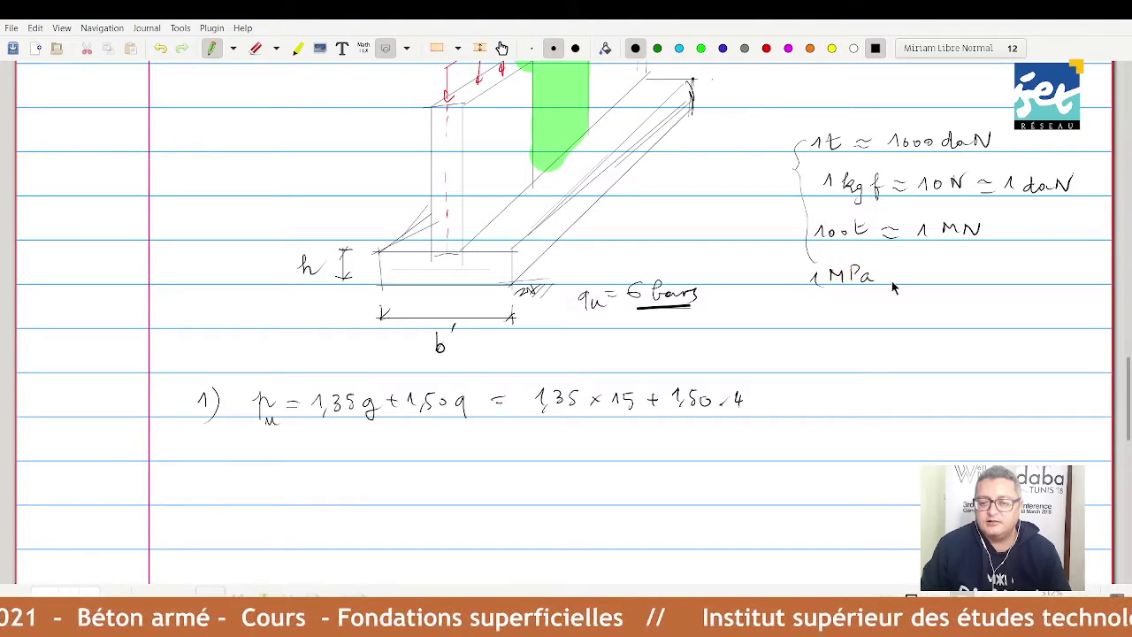
left_click_drag(887, 273, 899, 272)
mouse_move(887, 279)
left_mouse_down()
mouse_move(979, 260)
mouse_move(990, 284)
mouse_move(940, 297)
mouse_move(989, 301)
left_mouse_up()
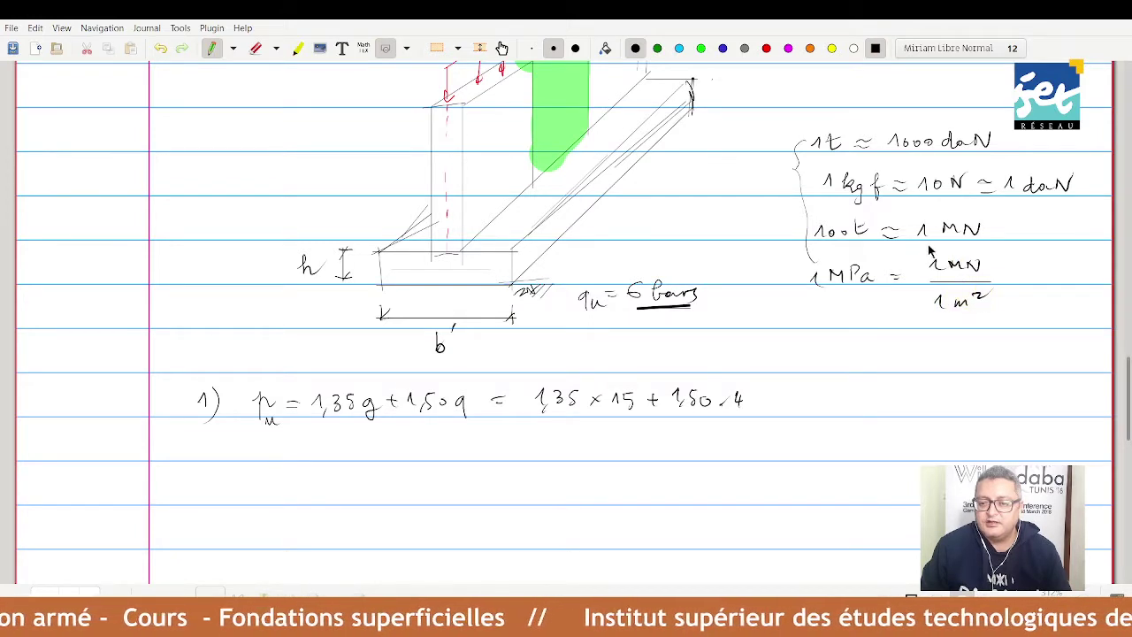
left_click_drag(939, 272, 934, 269)
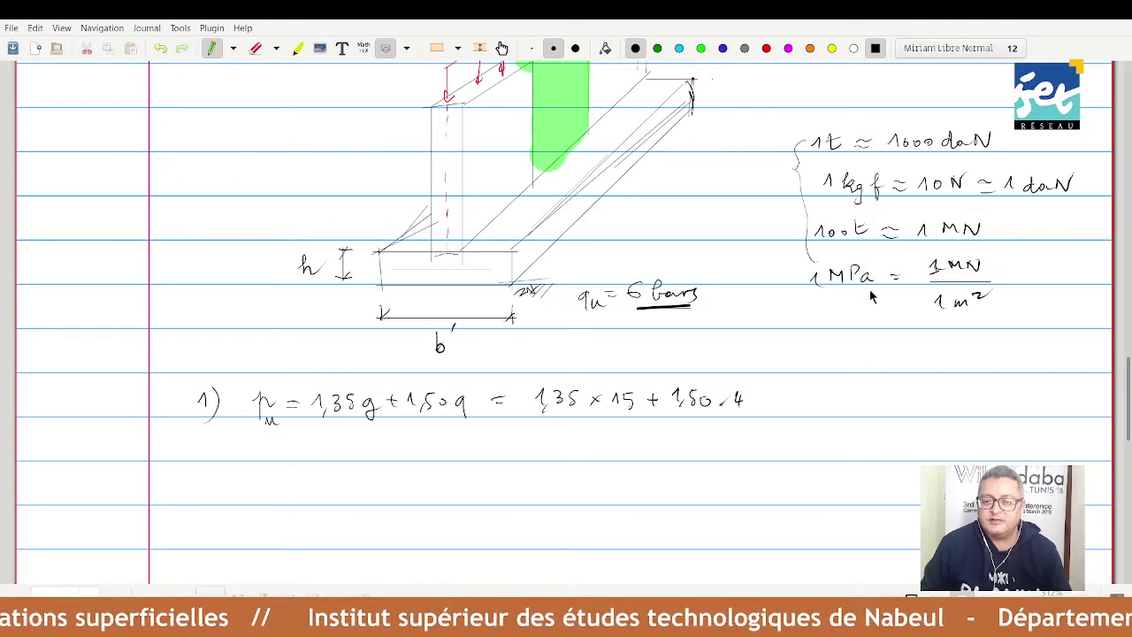
mouse_move(798, 255)
left_mouse_down()
mouse_move(984, 315)
mouse_move(789, 256)
left_mouse_up()
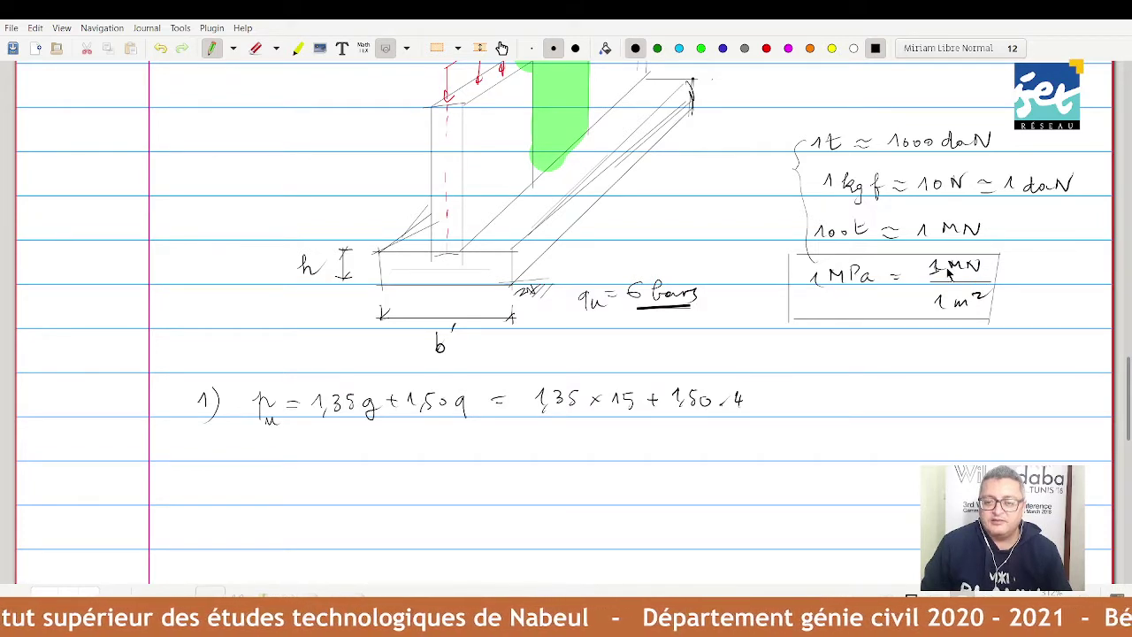
Write '= 0,6 MPa' in red under qu = 6 bars.
left_click(765, 51)
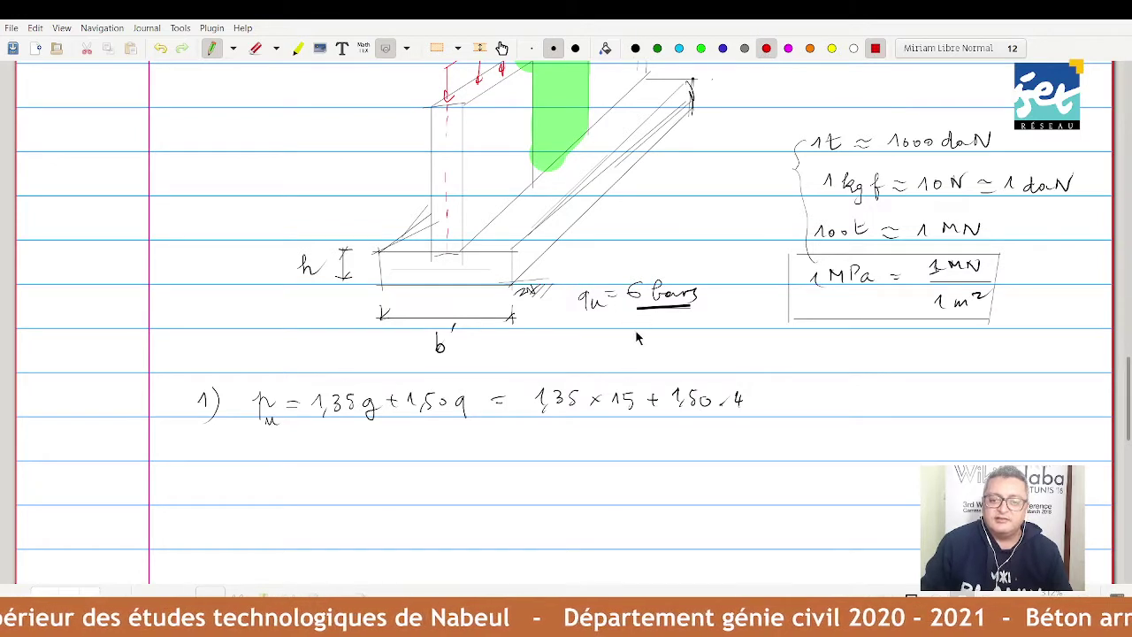
left_click_drag(606, 336, 621, 340)
left_click_drag(635, 333, 642, 345)
mouse_move(663, 328)
left_mouse_down()
mouse_move(661, 340)
mouse_move(714, 340)
left_mouse_up()
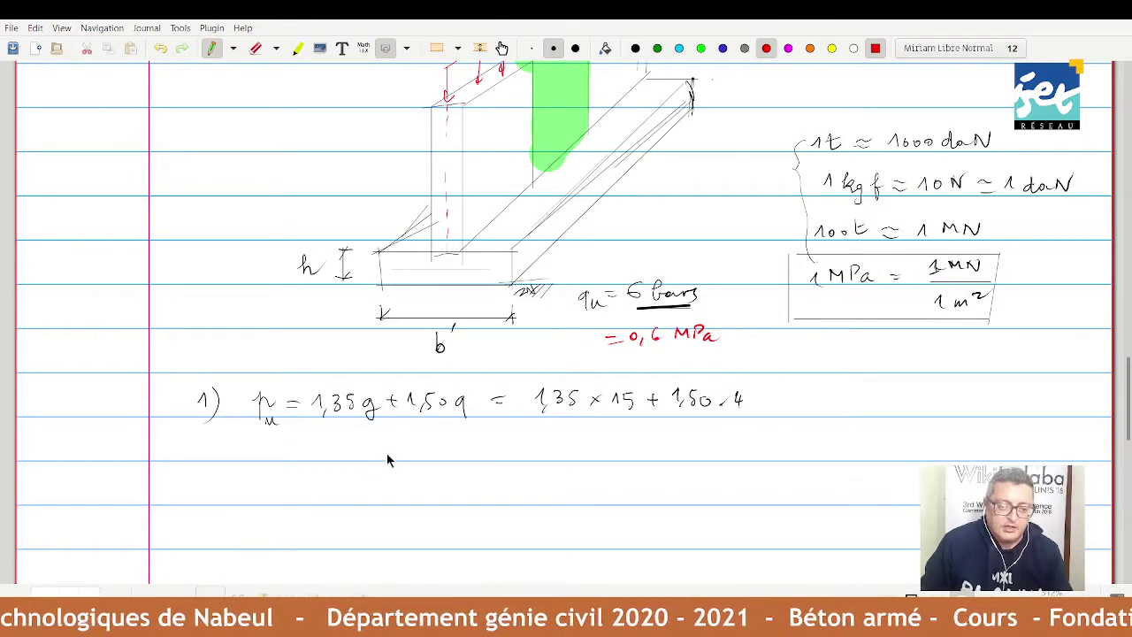
Start a new black line reading 'pu ='.
left_click(635, 48)
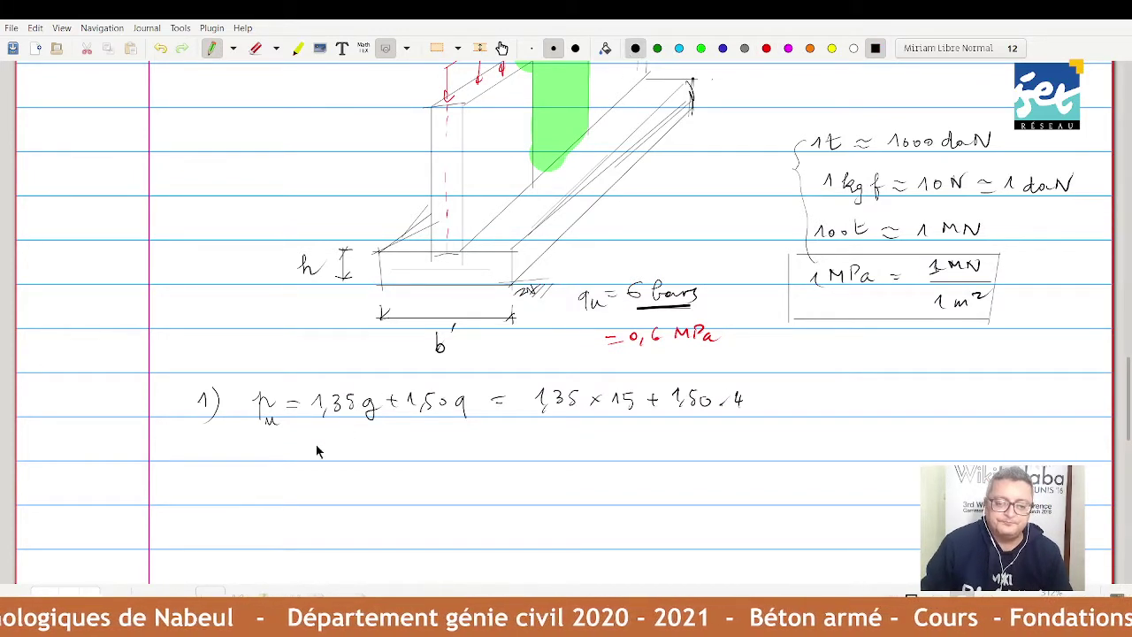
left_click_drag(288, 451, 302, 450)
mouse_move(289, 456)
left_mouse_down()
mouse_move(303, 456)
mouse_move(258, 465)
mouse_move(273, 472)
left_mouse_up()
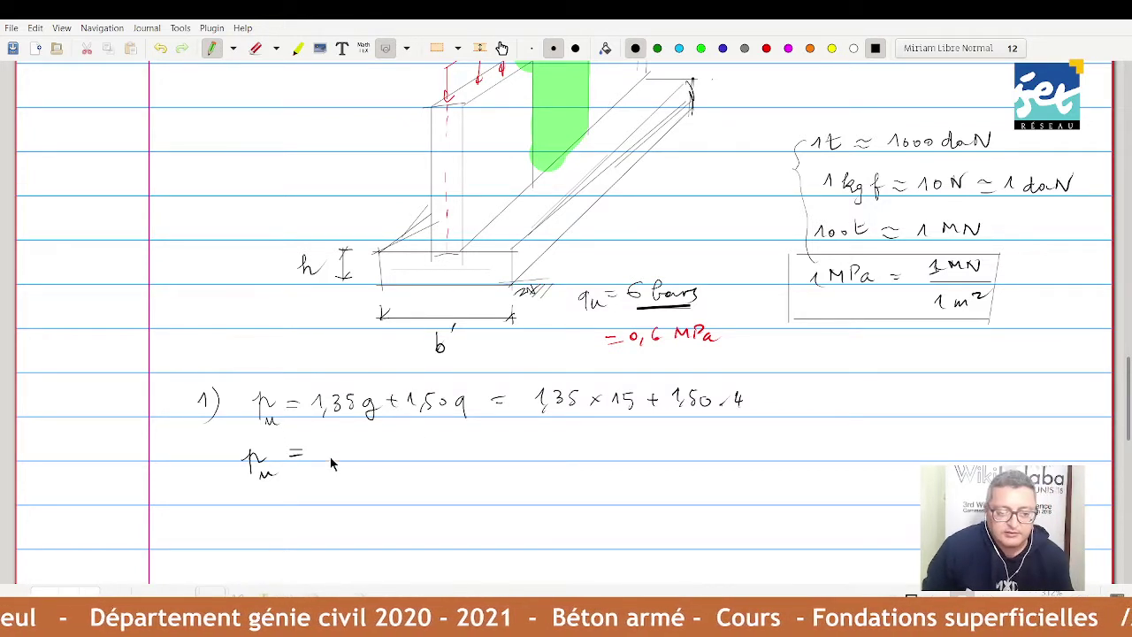
Complete the line with the value 0,2625 followed by the unit MN/ml.
left_click_drag(329, 449, 337, 464)
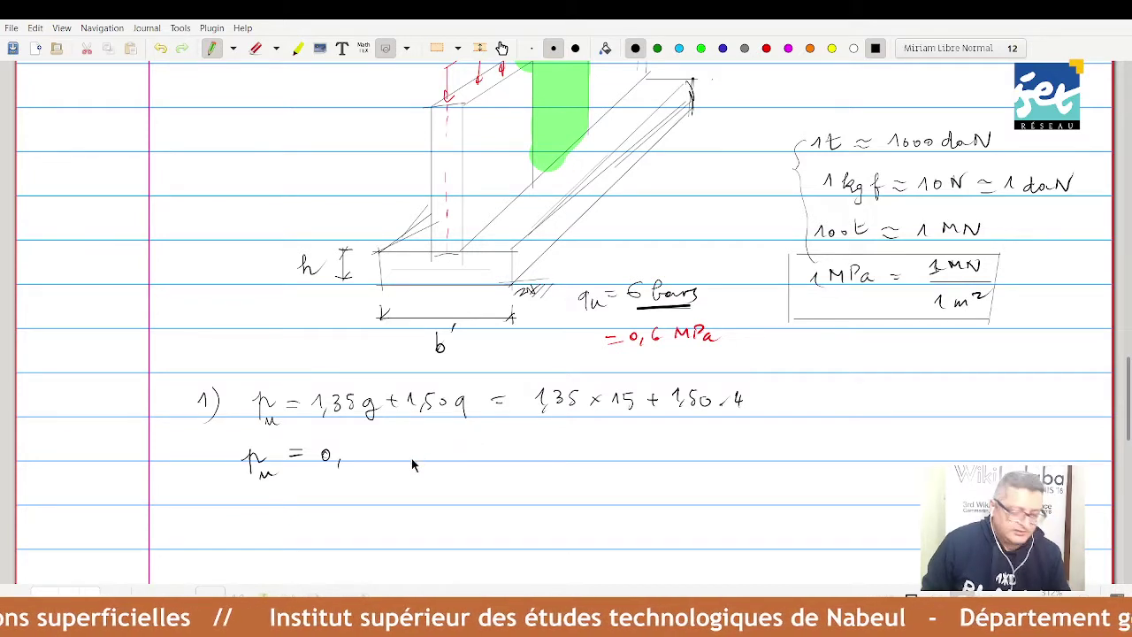
mouse_move(354, 451)
left_mouse_down()
mouse_move(363, 460)
mouse_move(388, 450)
left_mouse_up()
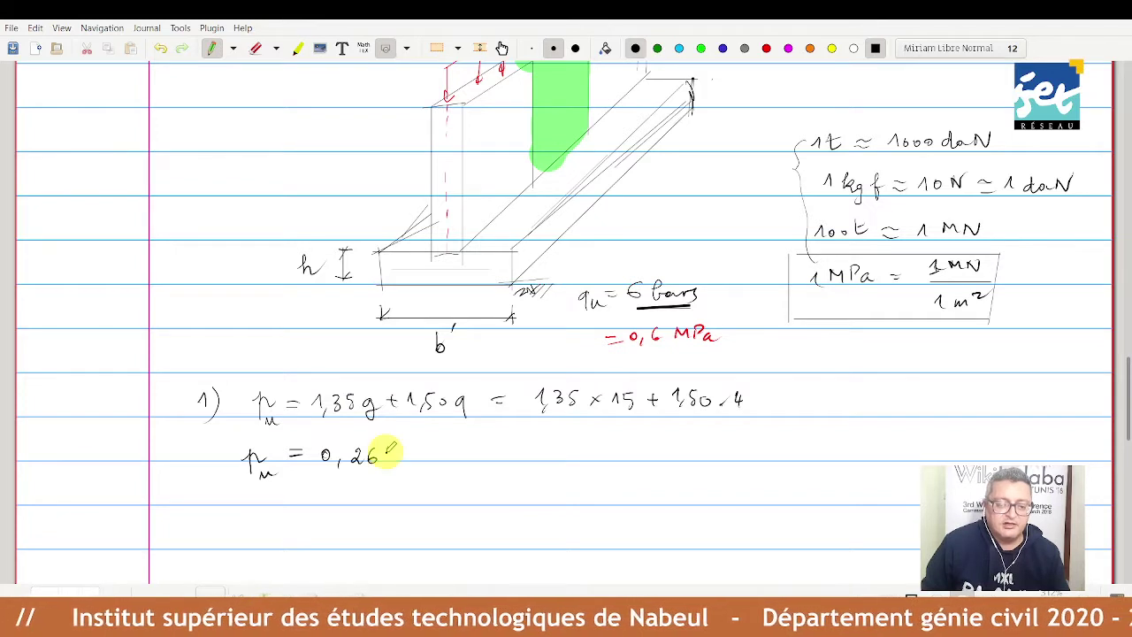
mouse_move(392, 450)
left_mouse_down()
mouse_move(404, 461)
mouse_move(410, 447)
left_mouse_up()
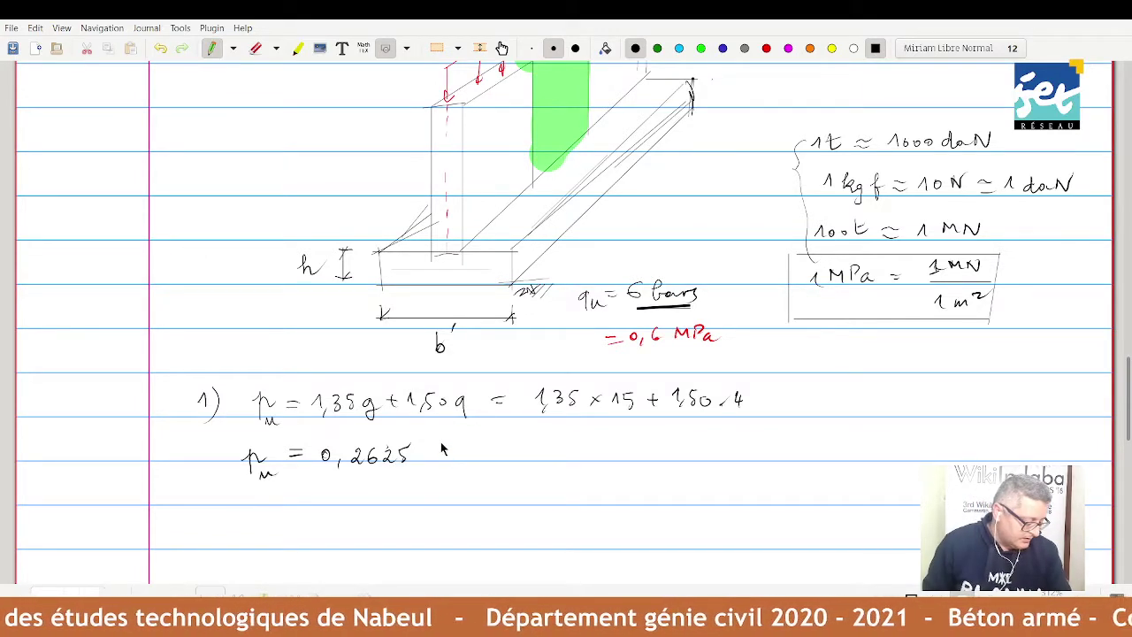
mouse_move(442, 458)
left_mouse_down()
mouse_move(497, 442)
mouse_move(531, 450)
left_mouse_up()
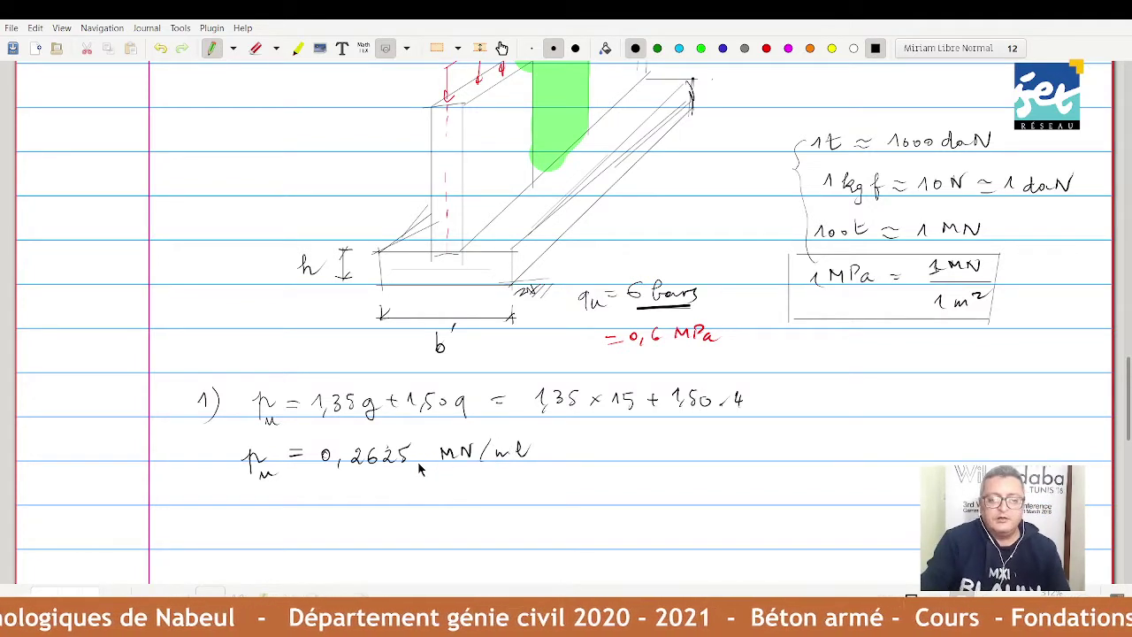
Start the width condition b' ≥ pu + below the pu result.
scroll(417, 461, "down", 3)
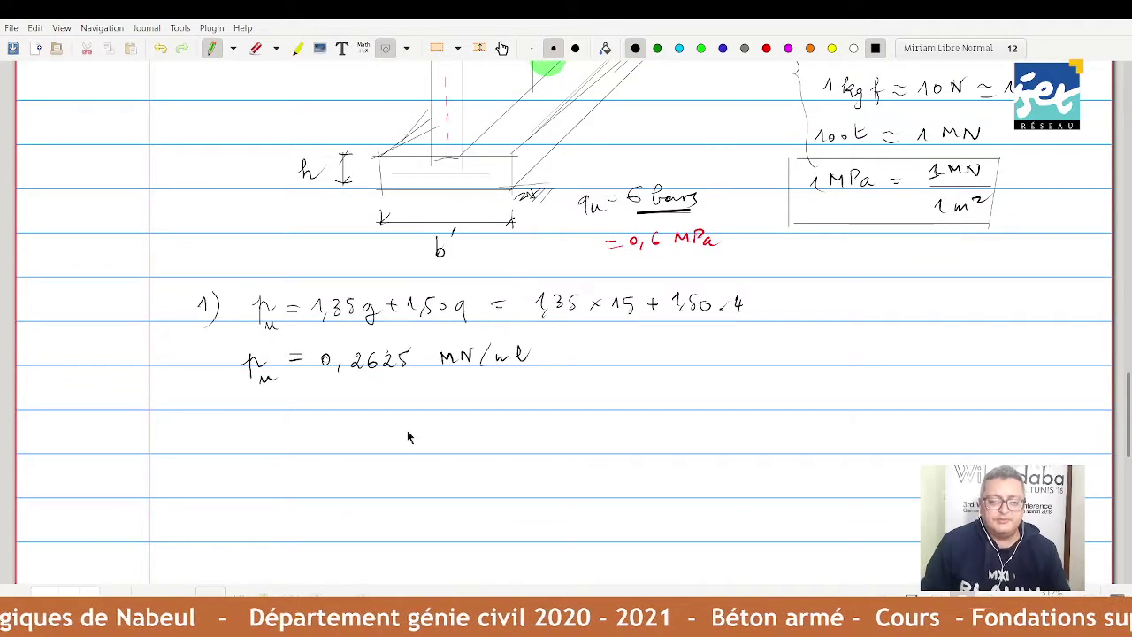
left_click_drag(352, 426, 361, 440)
mouse_move(370, 423)
left_mouse_down()
mouse_move(399, 449)
mouse_move(500, 426)
left_mouse_up()
mouse_move(493, 419)
left_mouse_down()
mouse_move(493, 431)
mouse_move(532, 435)
mouse_move(573, 418)
mouse_move(589, 438)
mouse_move(605, 428)
left_mouse_up()
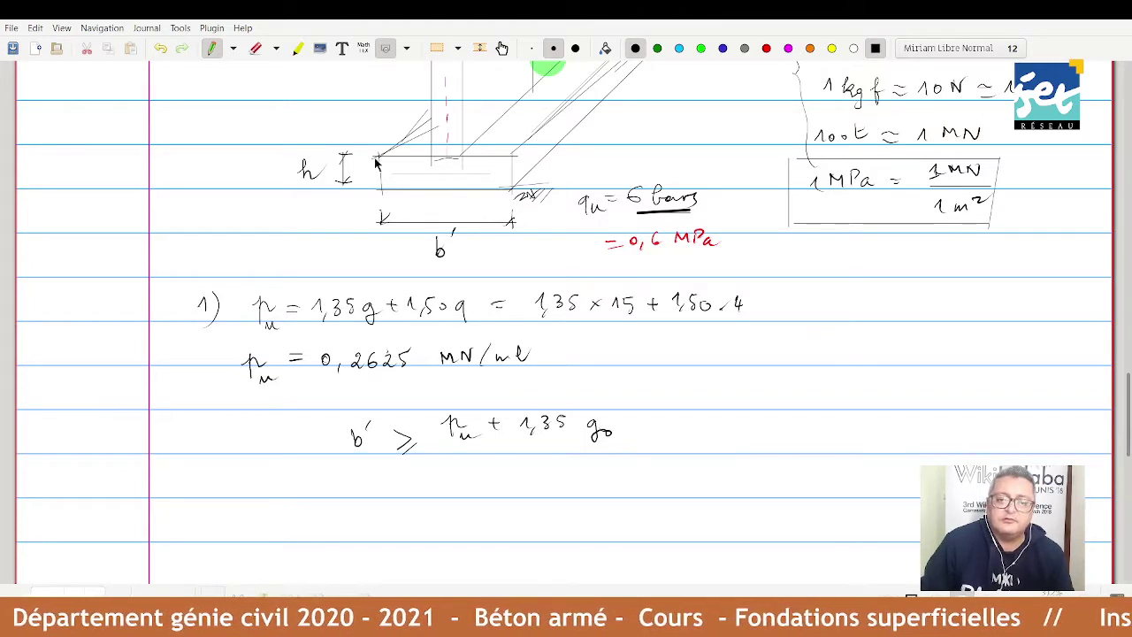
Hatch the footing section, put the numerator over σq, and write → σq = beside 0,6 MPa.
mouse_move(371, 177)
left_mouse_down()
mouse_move(389, 156)
mouse_move(517, 161)
left_mouse_up()
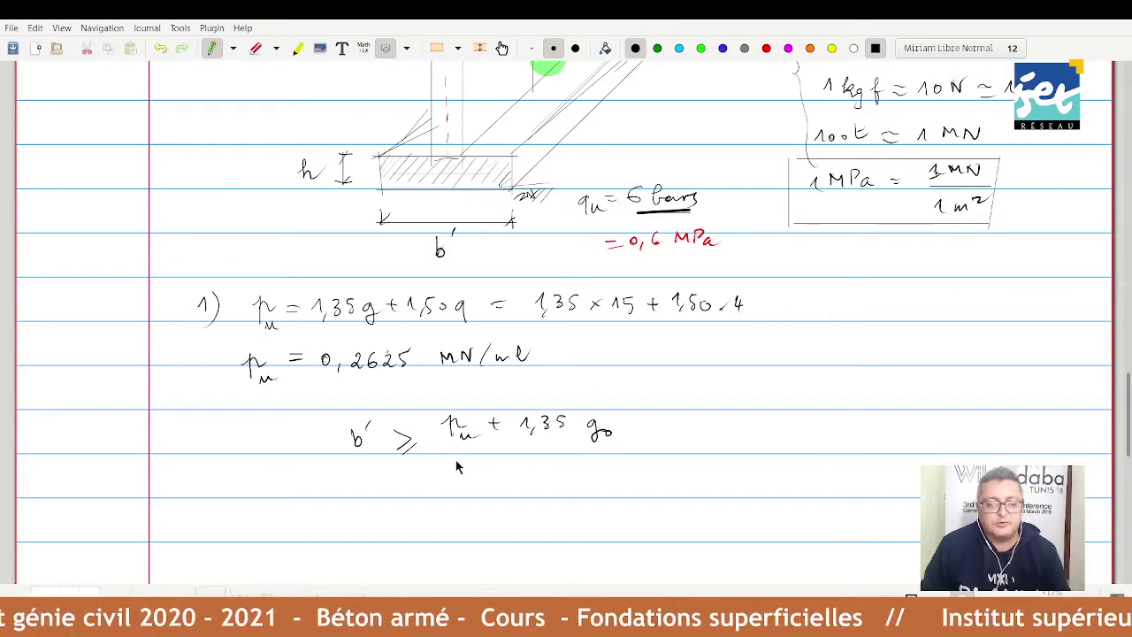
left_click_drag(439, 435, 644, 435)
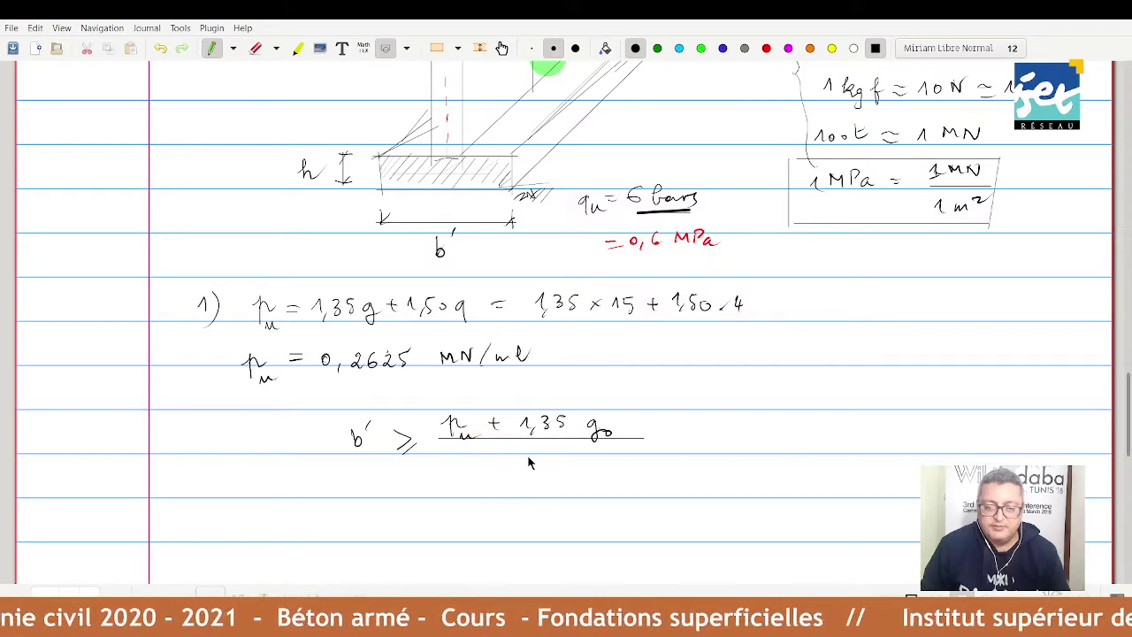
mouse_move(530, 454)
left_mouse_down()
mouse_move(548, 446)
mouse_move(545, 480)
left_mouse_up()
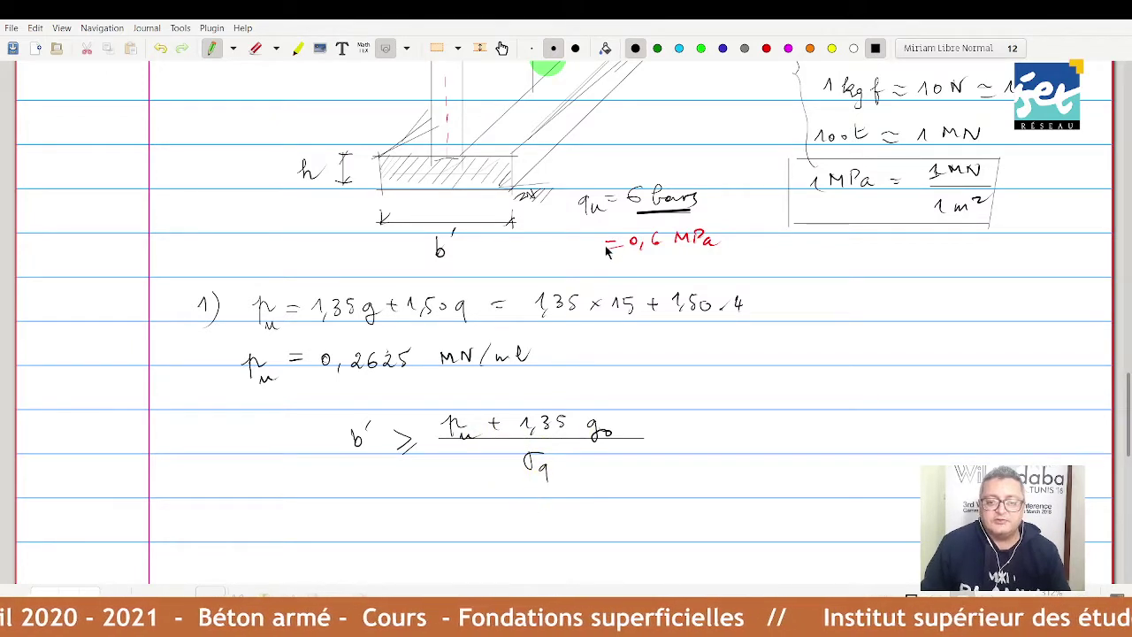
mouse_move(731, 264)
left_mouse_down()
mouse_move(783, 263)
mouse_move(799, 281)
left_mouse_up()
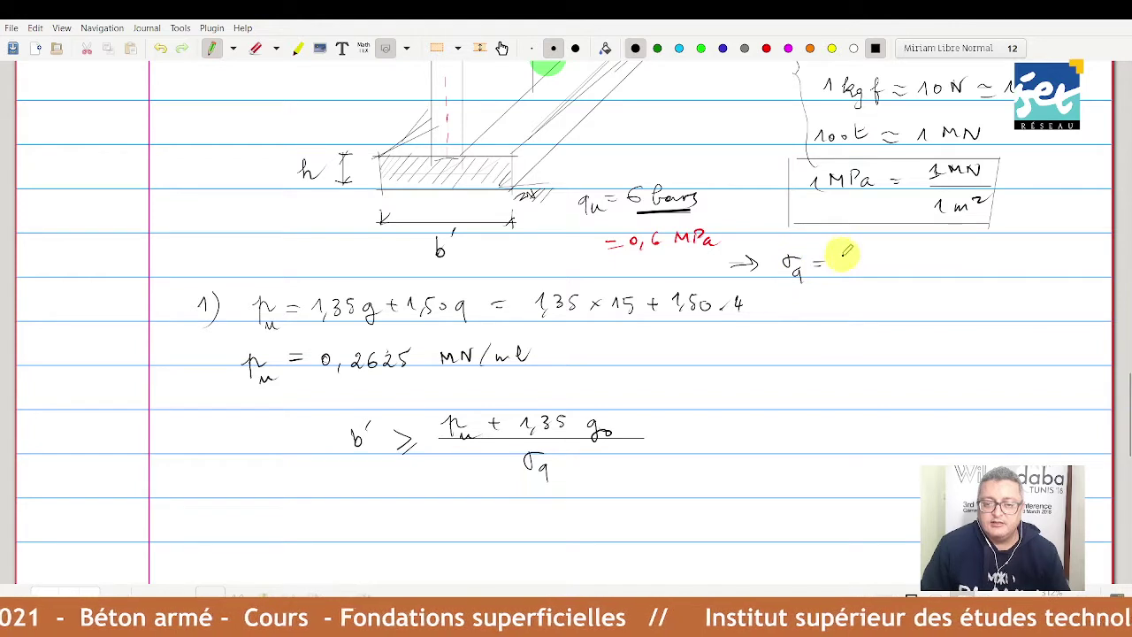
Complete σq = qu/2 = 0,3 MPa and circle g0 in the numerator.
mouse_move(849, 253)
left_mouse_down()
mouse_move(845, 266)
mouse_move(862, 258)
mouse_move(859, 285)
left_mouse_up()
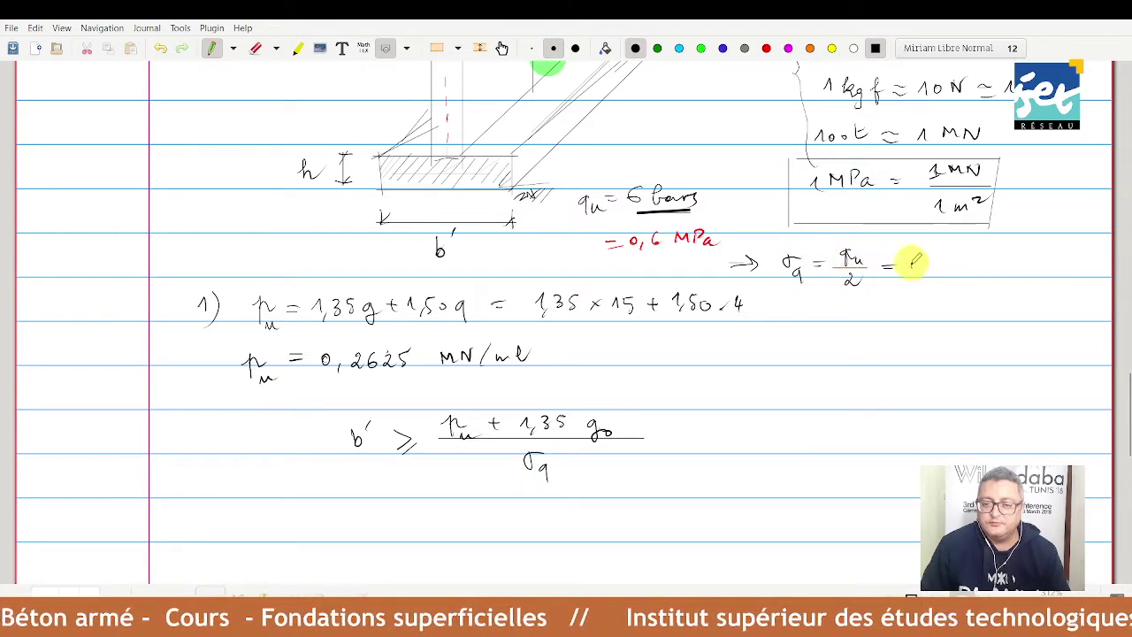
left_click_drag(915, 259, 922, 271)
mouse_move(932, 258)
left_mouse_down()
mouse_move(933, 268)
mouse_move(988, 268)
left_mouse_up()
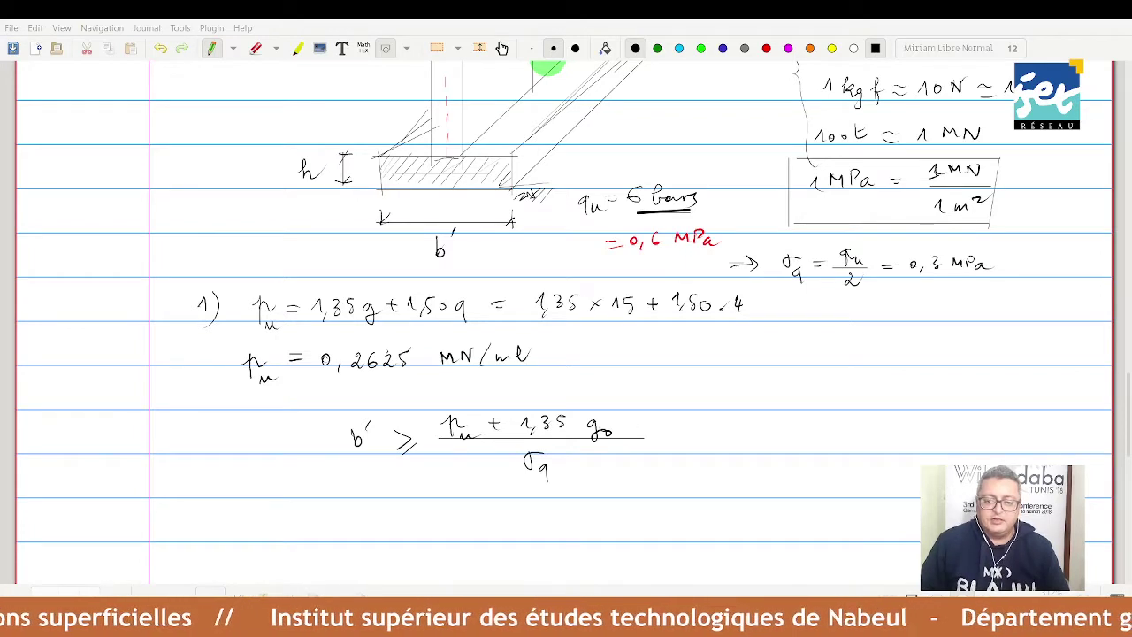
left_click_drag(583, 413, 594, 410)
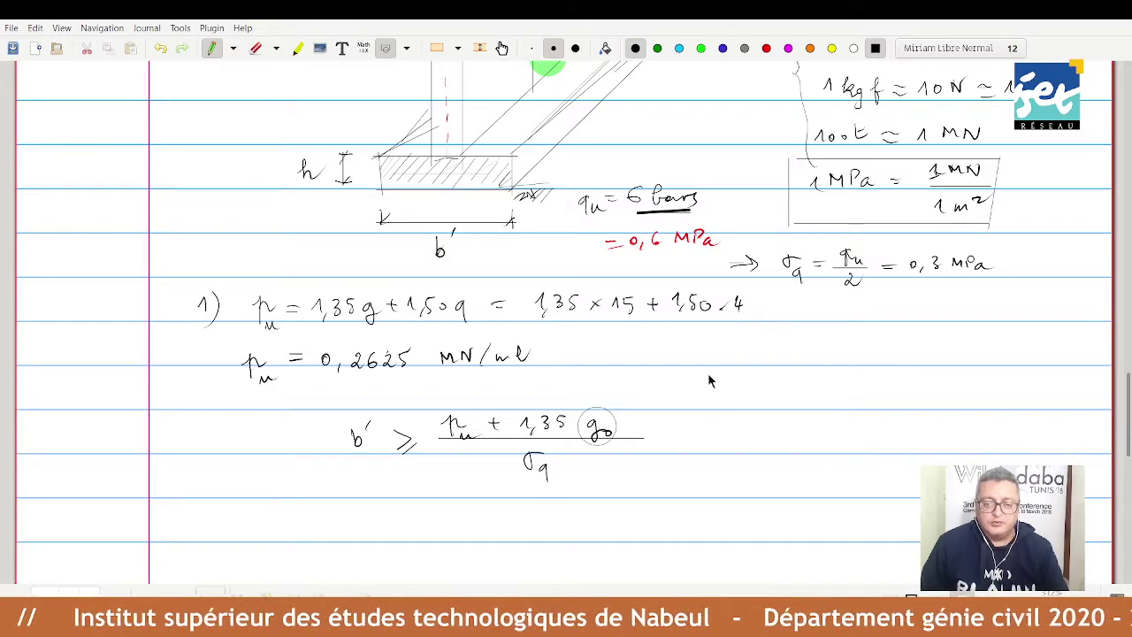
Add the note '; je pose g0 = 1 t/ml = 0,01 MN/ml' beside the b' condition.
left_click(692, 435)
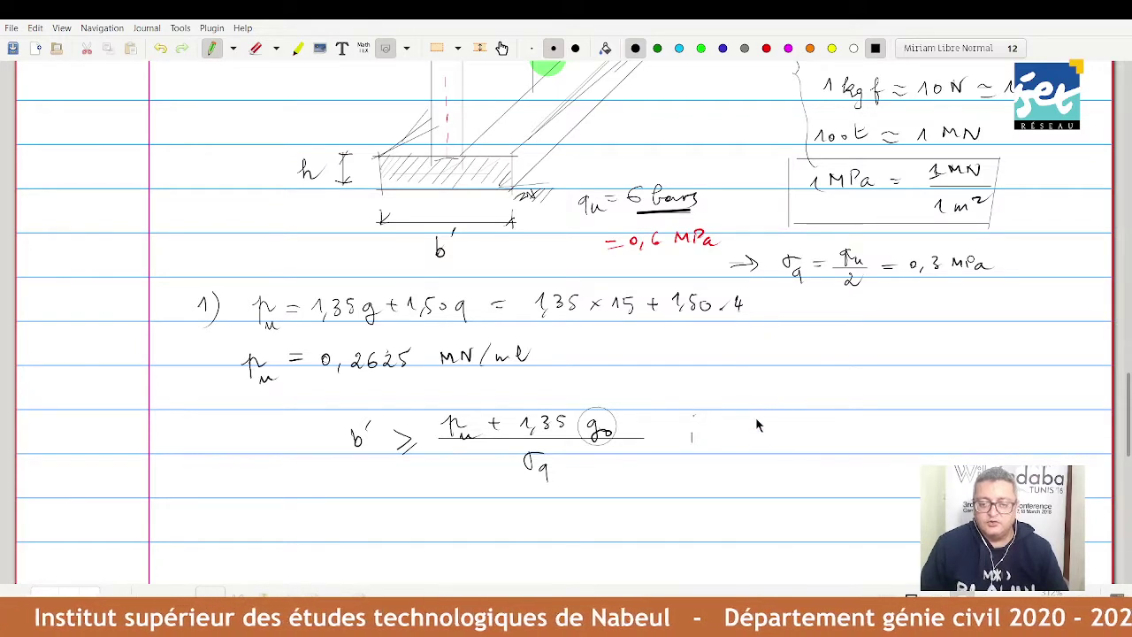
mouse_move(739, 420)
left_mouse_down()
mouse_move(744, 411)
mouse_move(818, 418)
left_mouse_up()
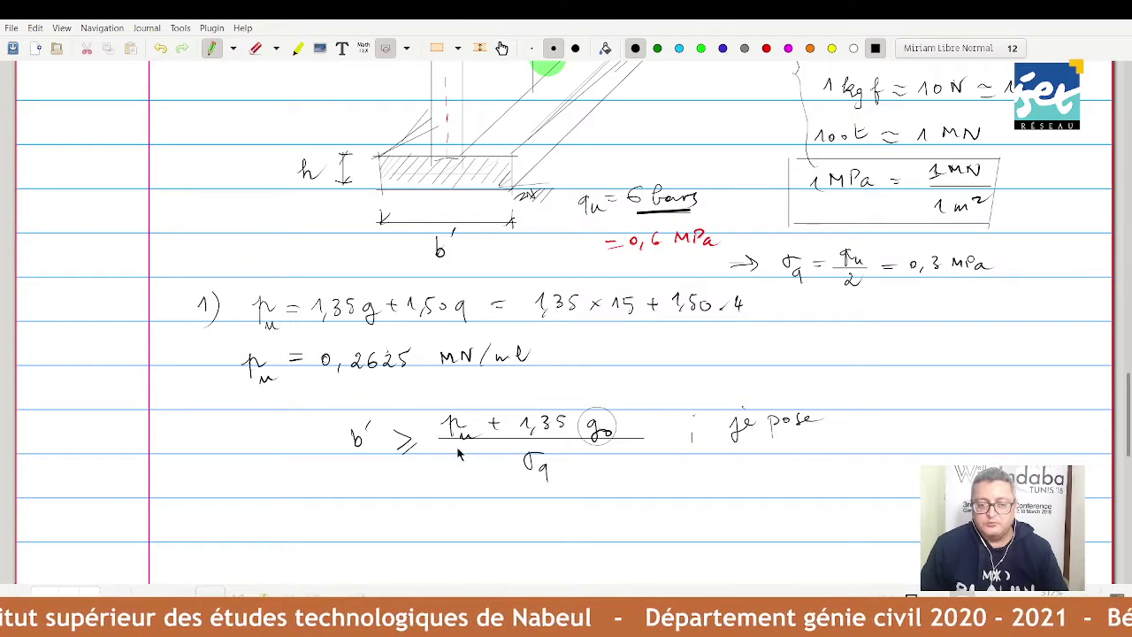
mouse_move(851, 420)
left_mouse_down()
mouse_move(863, 431)
mouse_move(895, 423)
left_mouse_up()
mouse_move(900, 413)
left_mouse_down()
mouse_move(915, 424)
mouse_move(927, 411)
mouse_move(929, 431)
mouse_move(971, 426)
left_mouse_up()
left_click_drag(902, 455, 923, 465)
Finish the 0,01 MN/ml conversion, then write b' ≥ (0,2625 + 1,35 × 0,01) with its fraction bar.
left_click_drag(930, 453, 1049, 456)
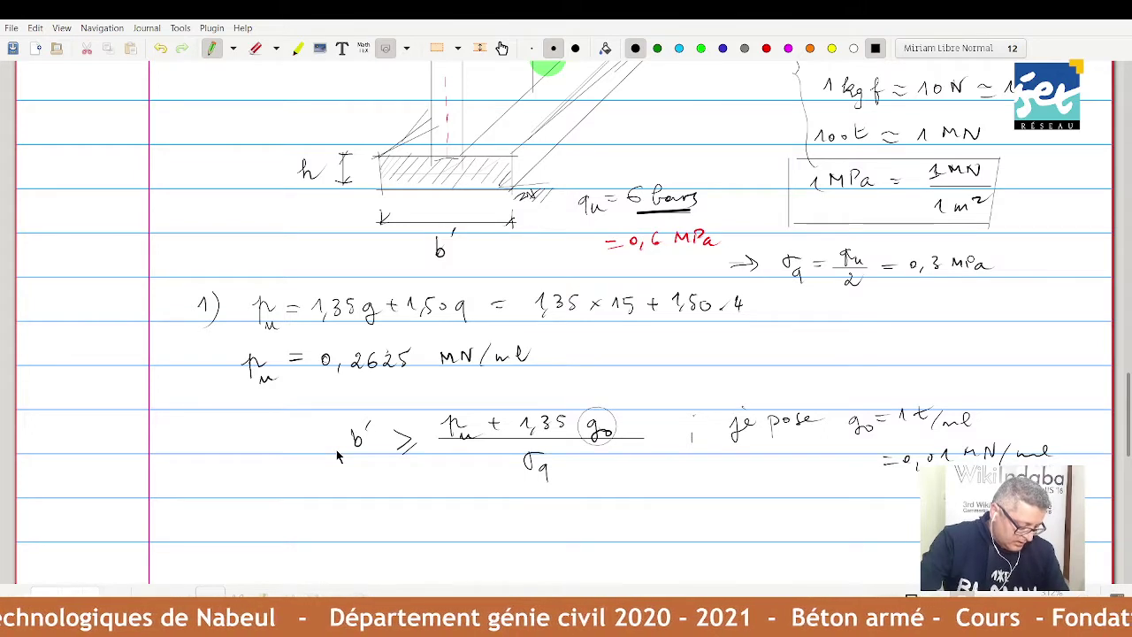
scroll(337, 454, "down", 3)
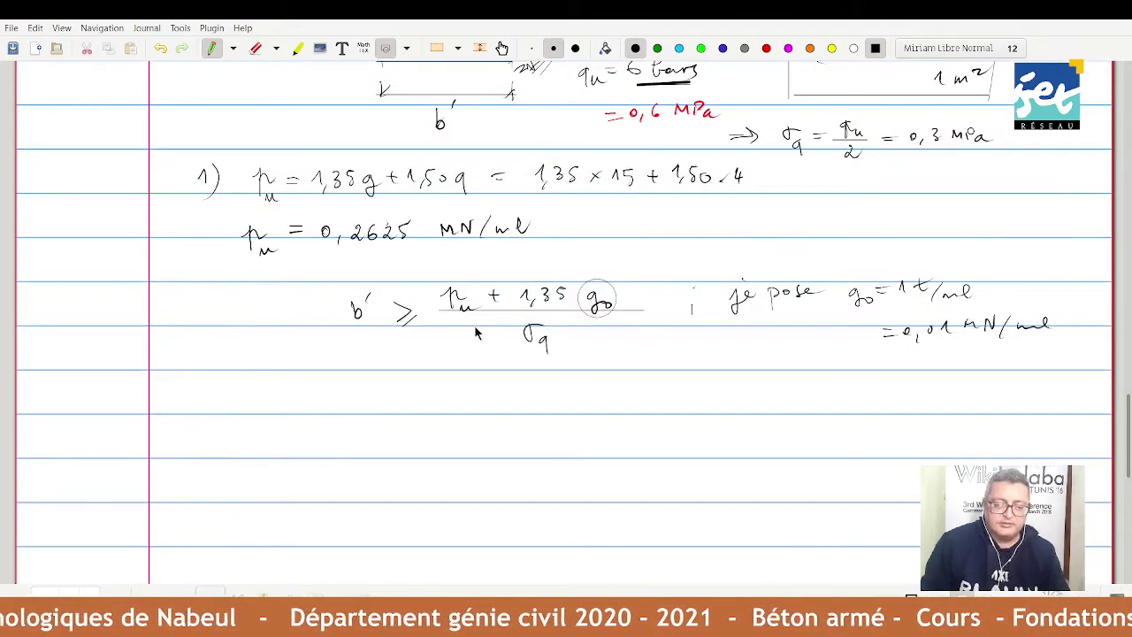
mouse_move(276, 380)
left_mouse_down()
mouse_move(283, 398)
mouse_move(294, 387)
mouse_move(310, 404)
left_mouse_up()
left_click_drag(312, 409, 356, 383)
left_click_drag(366, 388, 428, 392)
left_click_drag(428, 379, 479, 394)
left_click_drag(487, 391, 538, 394)
mouse_move(538, 385)
left_mouse_down()
mouse_move(528, 393)
mouse_move(556, 386)
left_mouse_up()
left_click_drag(566, 389, 565, 395)
left_click_drag(577, 385, 591, 395)
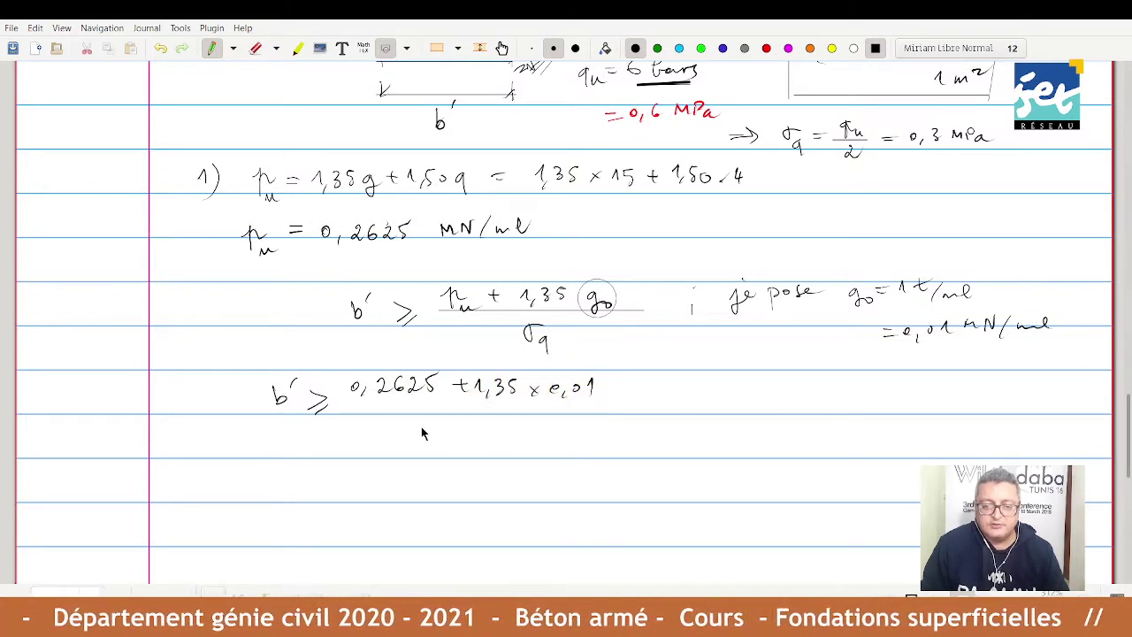
left_click_drag(354, 404, 606, 404)
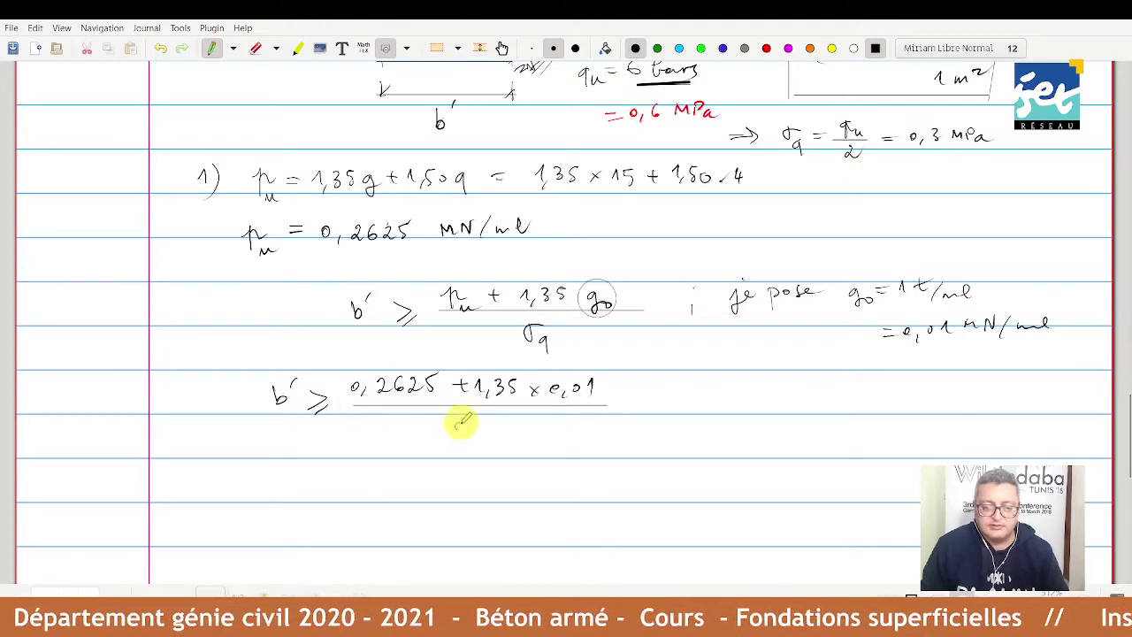
Divide by 0,3 to get = 0,92 m, label 0,2625 in MN, and prefix the line with 1 ×.
left_click_drag(461, 420, 460, 421)
left_click_drag(473, 428, 483, 431)
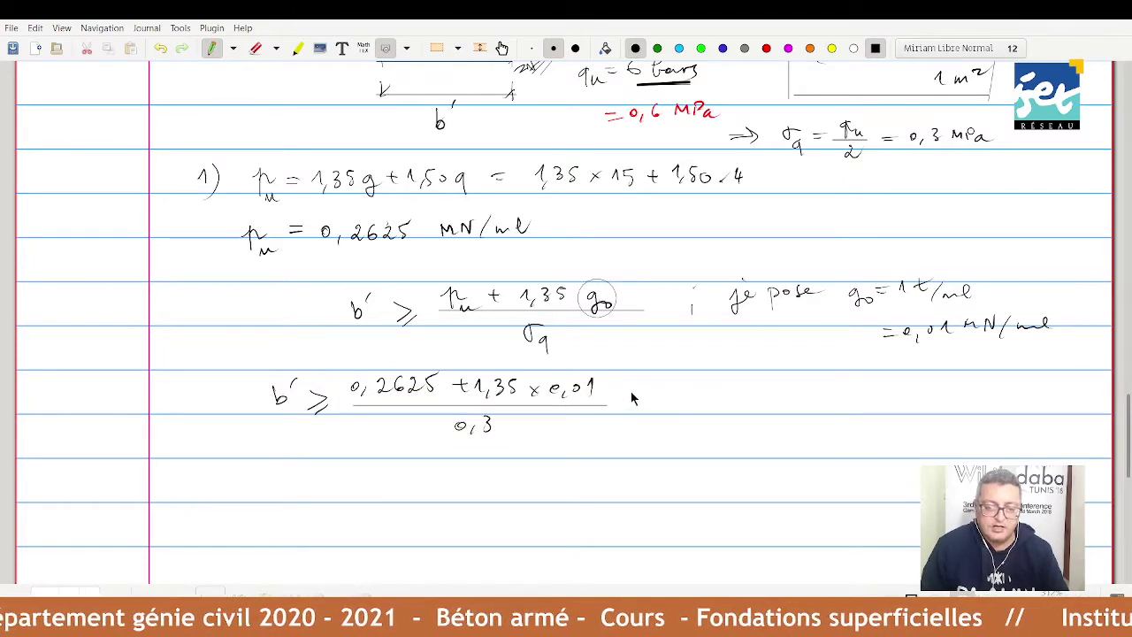
left_click_drag(629, 389, 665, 388)
left_click_drag(678, 395, 753, 398)
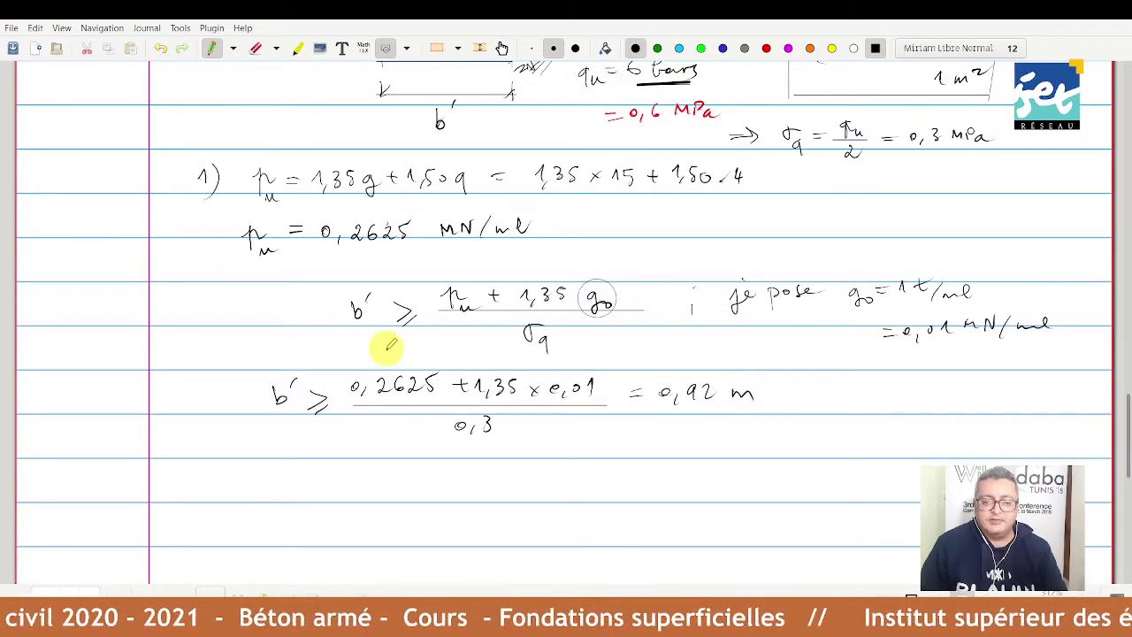
left_click_drag(386, 359, 415, 354)
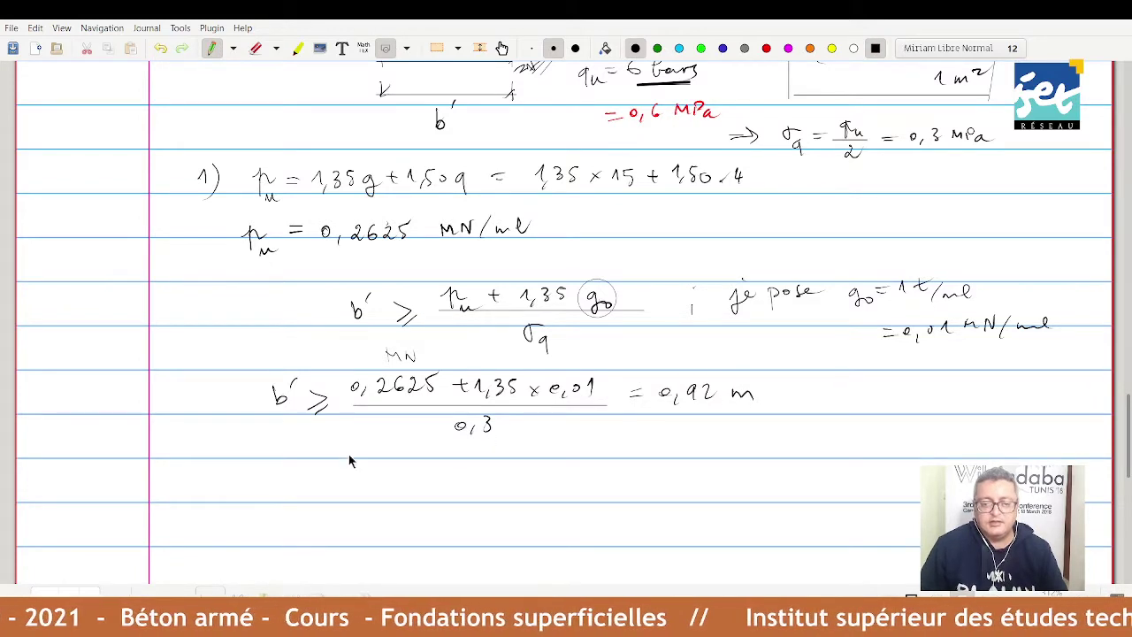
left_click_drag(230, 395, 257, 406)
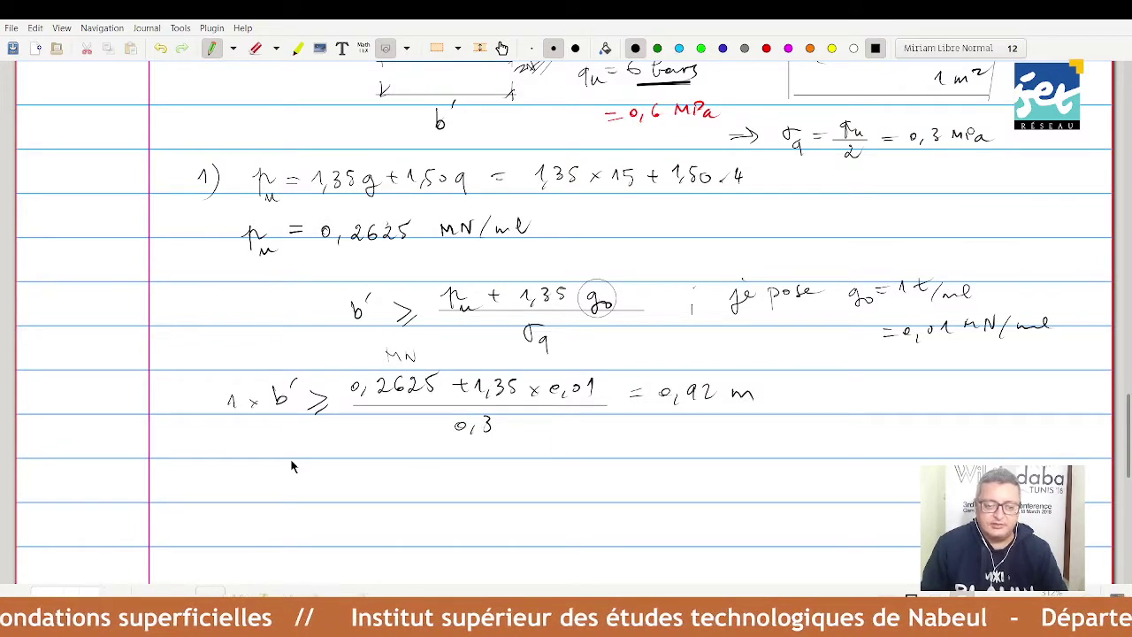
Write b' = 1m on the next line, followed by an implication arrow.
left_click_drag(251, 478, 286, 485)
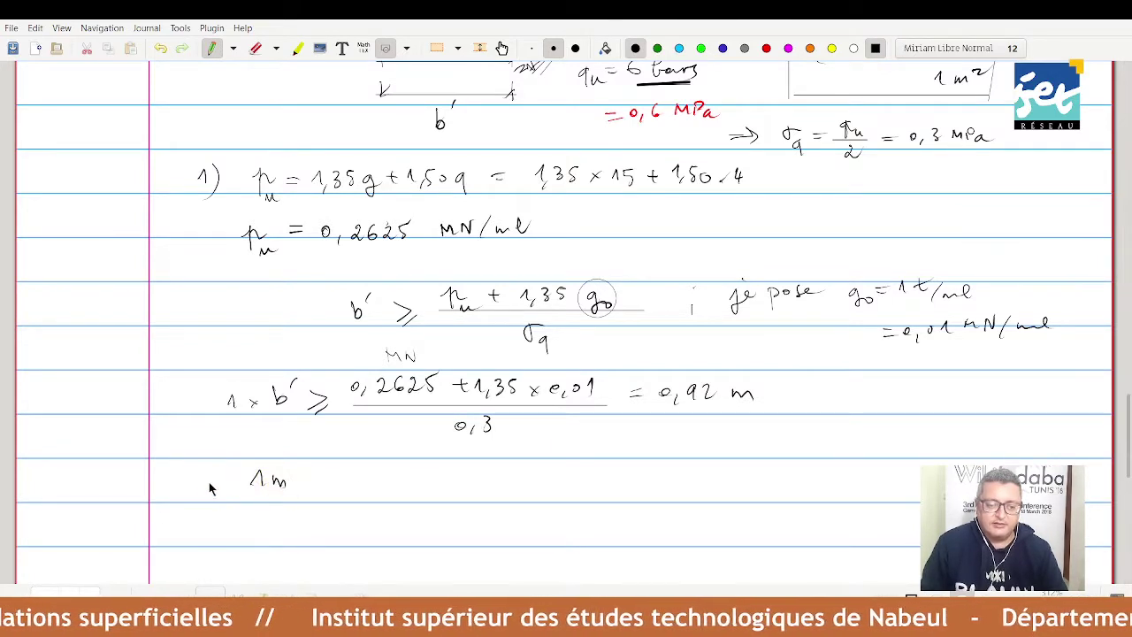
left_click_drag(181, 469, 188, 488)
left_click_drag(195, 467, 231, 483)
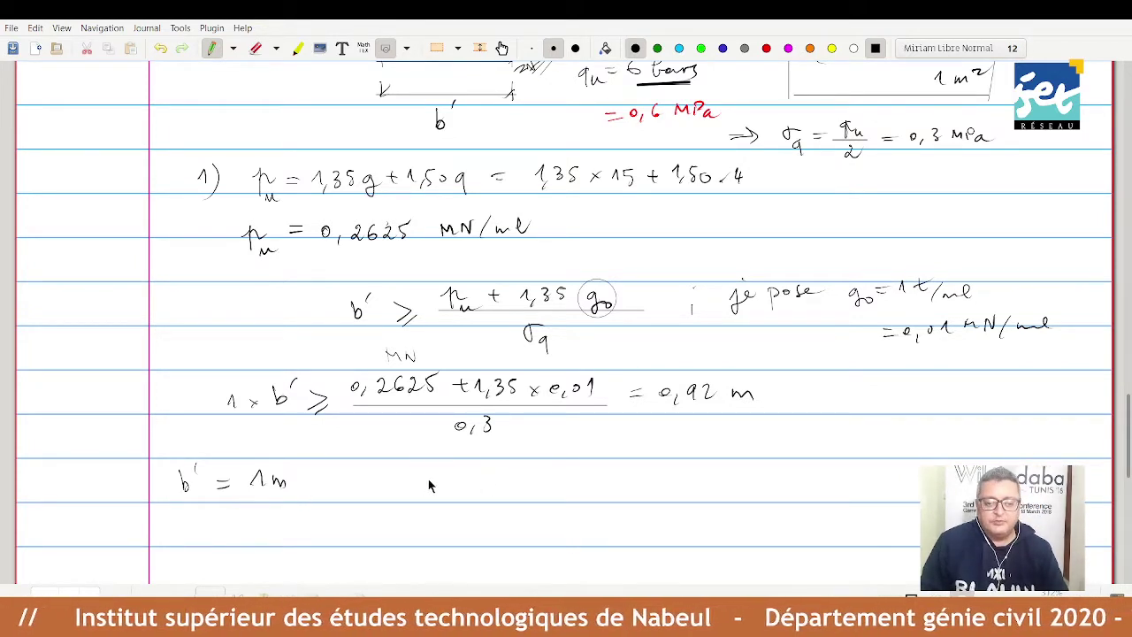
left_click_drag(424, 479, 440, 479)
left_click_drag(425, 484, 438, 488)
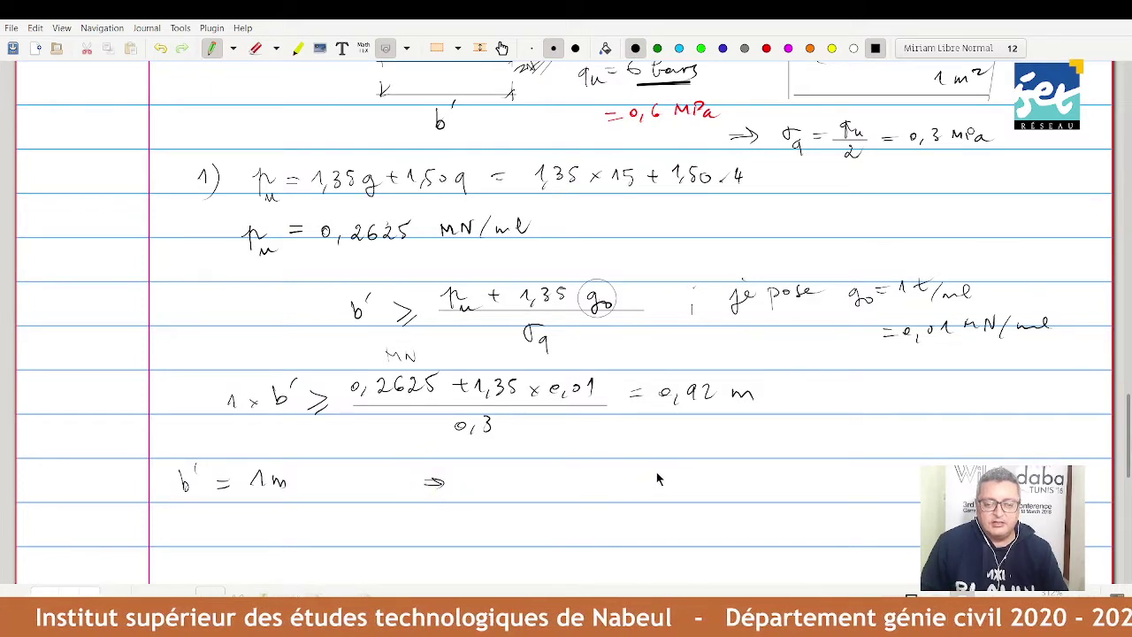
left_click_drag(658, 459, 654, 482)
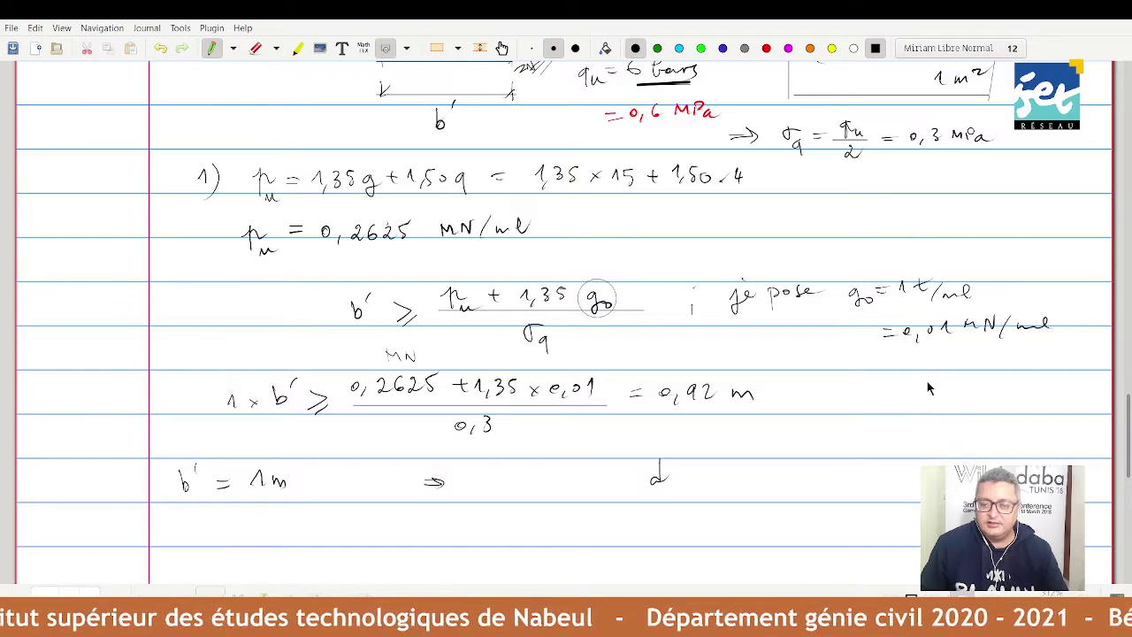
Sketch a small footing with the wall edge and label its 5 cm cover.
mouse_move(916, 378)
left_mouse_down()
mouse_move(917, 405)
mouse_move(844, 405)
mouse_move(843, 437)
mouse_move(1012, 436)
left_mouse_up()
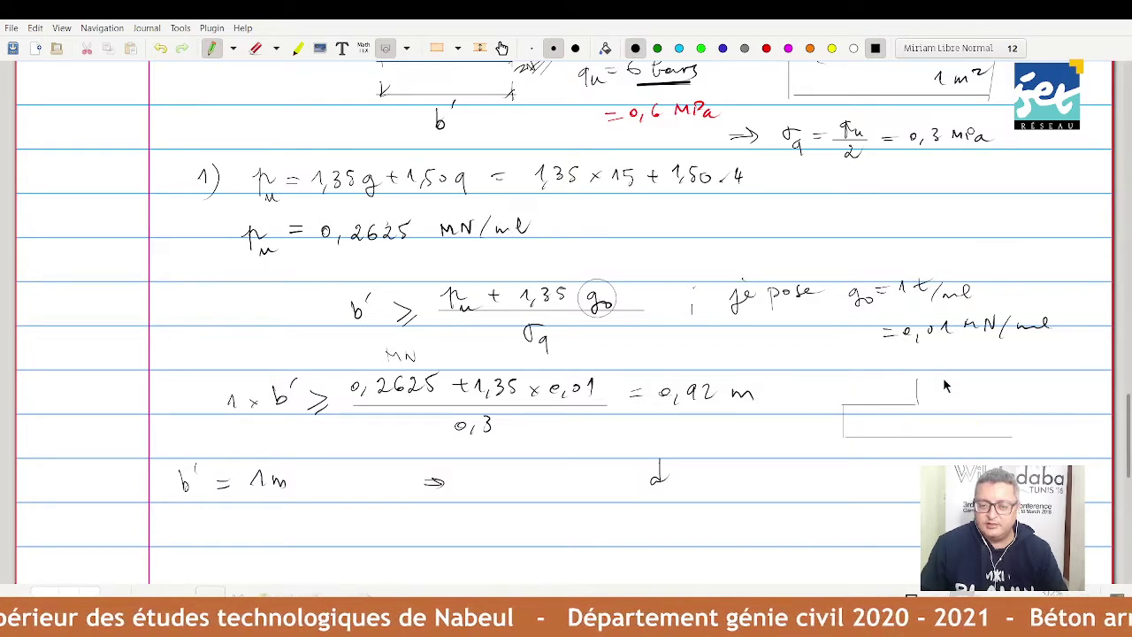
mouse_move(948, 375)
left_mouse_down()
mouse_move(949, 404)
mouse_move(1008, 405)
left_mouse_up()
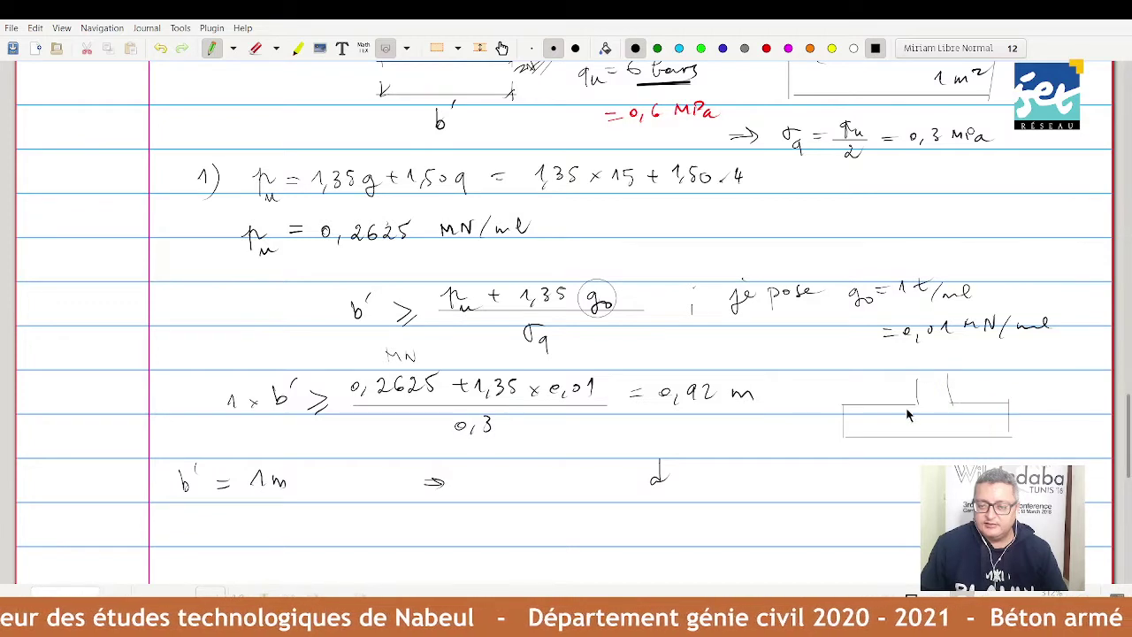
mouse_move(896, 406)
left_mouse_down()
mouse_move(871, 427)
mouse_move(907, 425)
mouse_move(891, 428)
mouse_move(884, 399)
mouse_move(918, 419)
mouse_move(885, 442)
left_mouse_up()
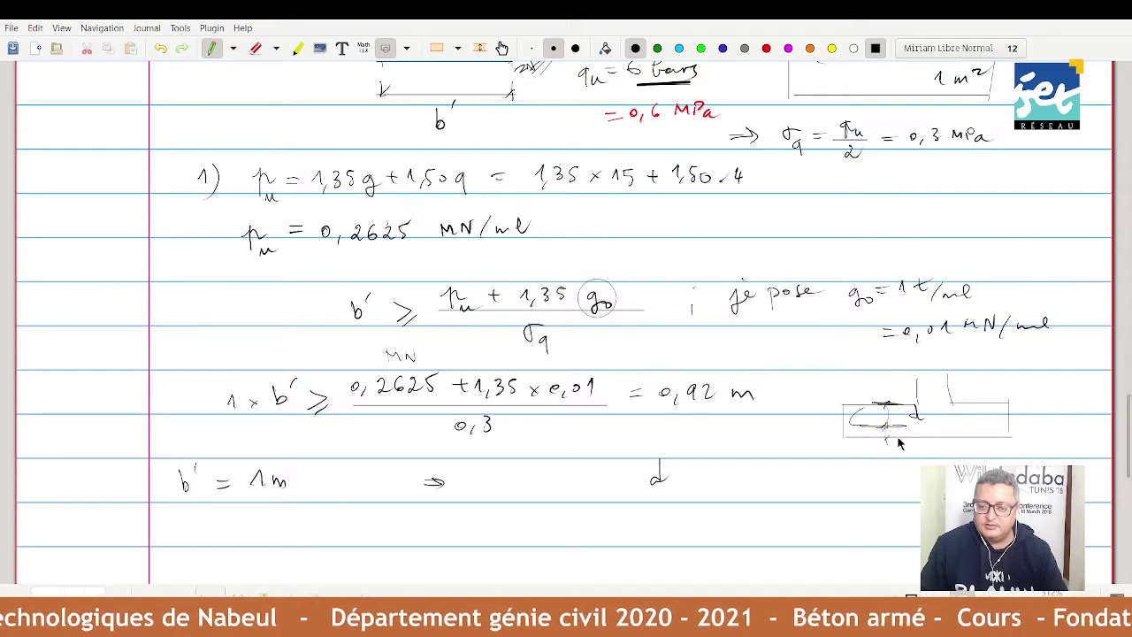
mouse_move(905, 441)
left_mouse_down()
mouse_move(900, 450)
mouse_move(914, 451)
left_mouse_up()
left_click_drag(920, 446, 934, 450)
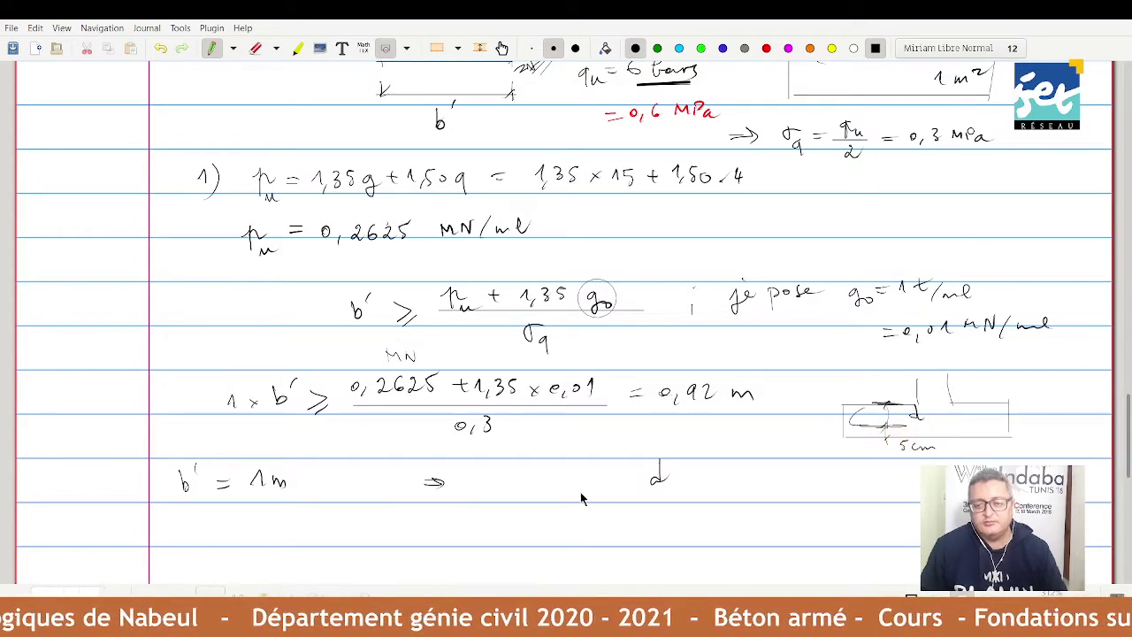
Write the depth bounds (b'−b)/4 ≤ d ≤ b'−b after the arrow.
left_click_drag(635, 467, 638, 493)
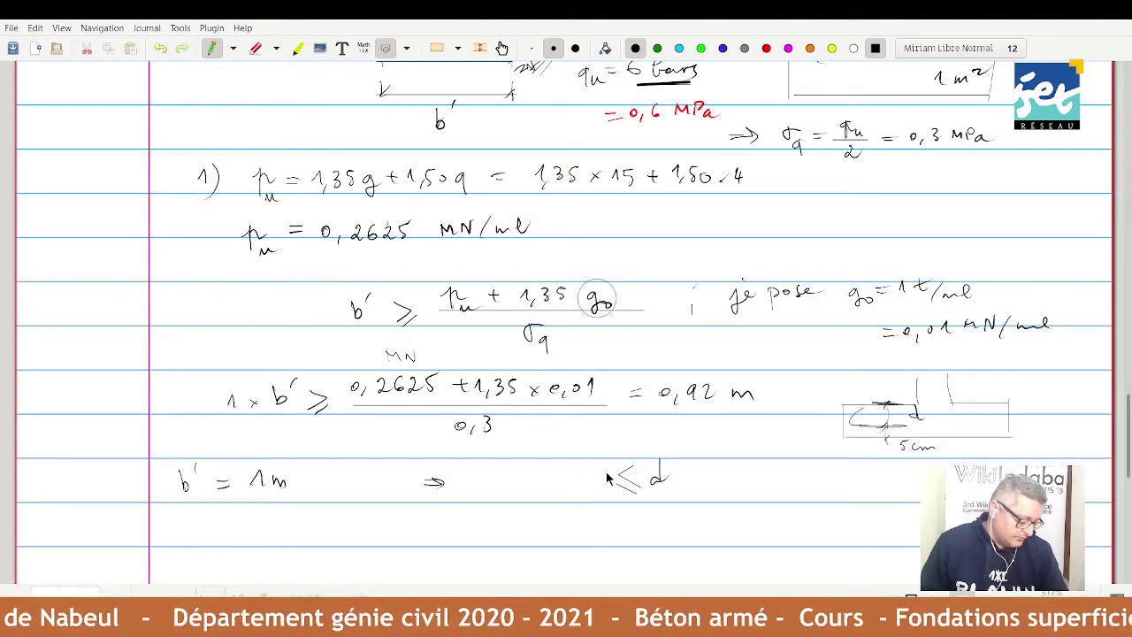
left_click_drag(547, 462, 549, 478)
mouse_move(562, 467)
left_mouse_down()
mouse_move(592, 478)
mouse_move(584, 509)
left_mouse_up()
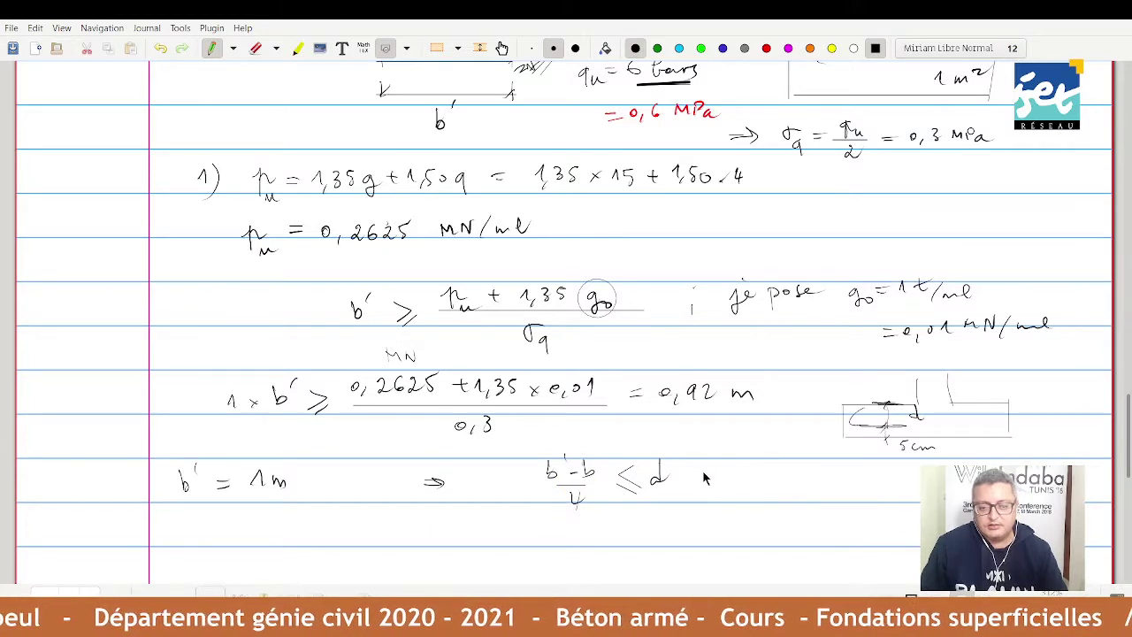
mouse_move(712, 469)
left_mouse_down()
mouse_move(713, 488)
mouse_move(782, 478)
left_mouse_up()
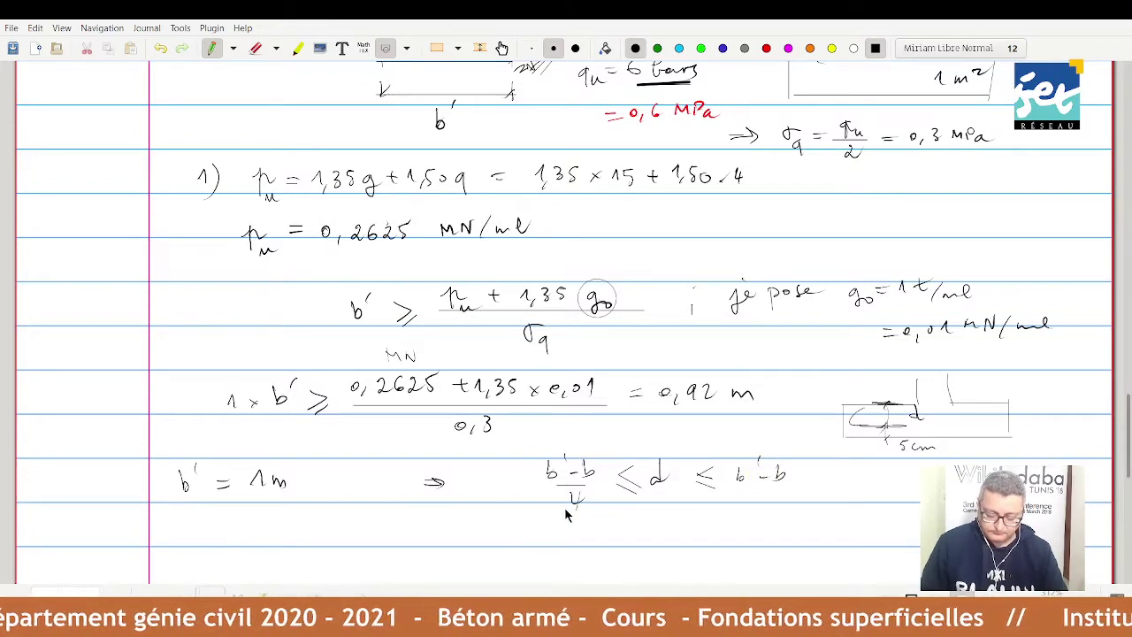
Dimension the column width as 20 cm on the drawing.
scroll(500, 514, "down", 2)
scroll(501, 514, "up", 5)
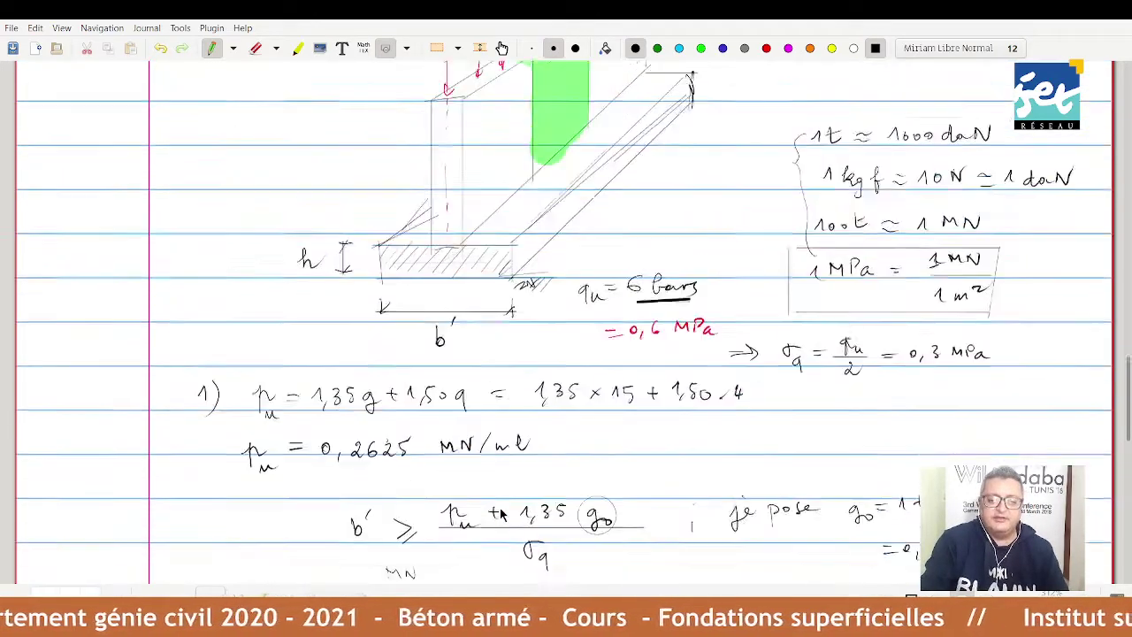
scroll(501, 514, "up", 10)
scroll(501, 514, "down", 3)
scroll(500, 514, "down", 1)
scroll(501, 515, "down", 4)
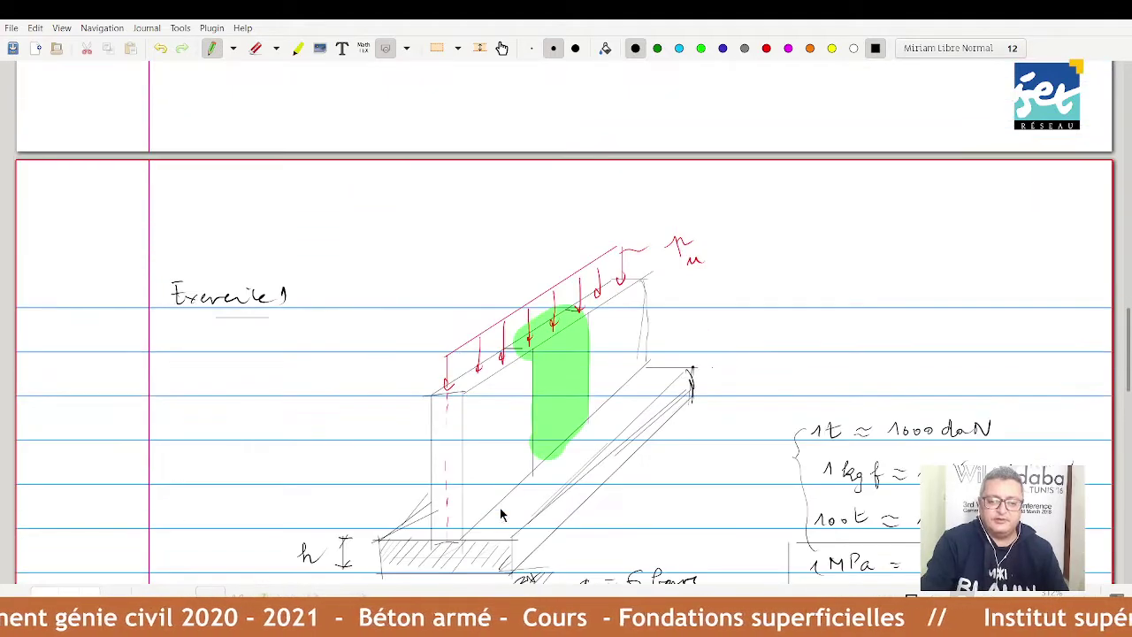
left_click_drag(428, 425, 478, 425)
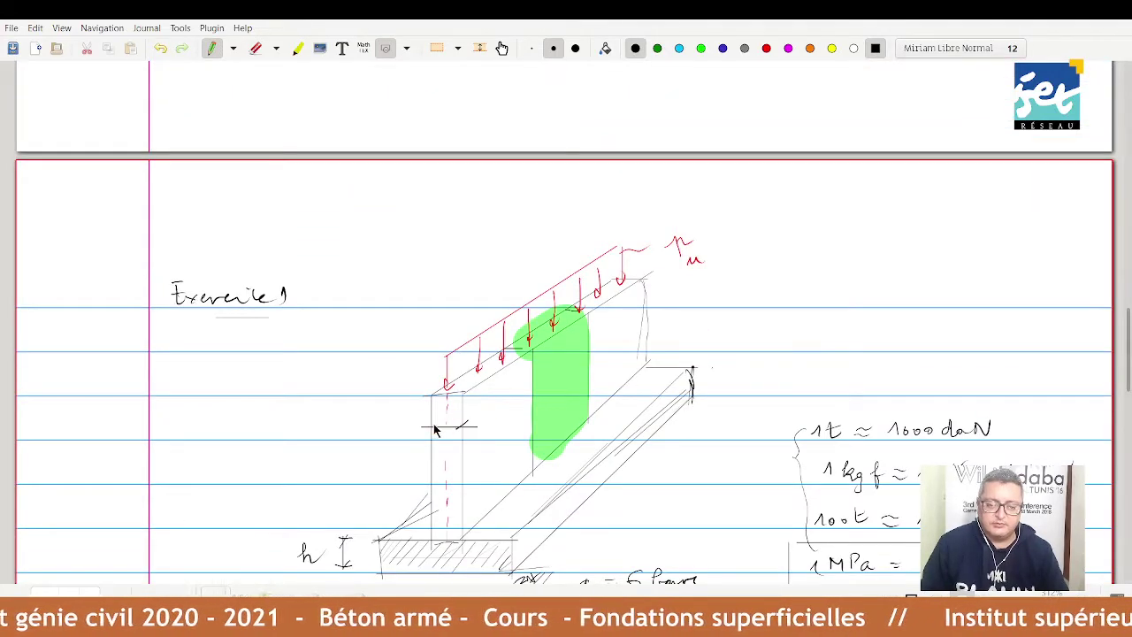
left_click_drag(387, 406, 397, 417)
left_click_drag(404, 406, 390, 427)
left_click_drag(397, 422, 414, 422)
Write the numeric bounds (100−20)/4 ≤ d ≤ 100−20.
scroll(410, 428, "down", 8)
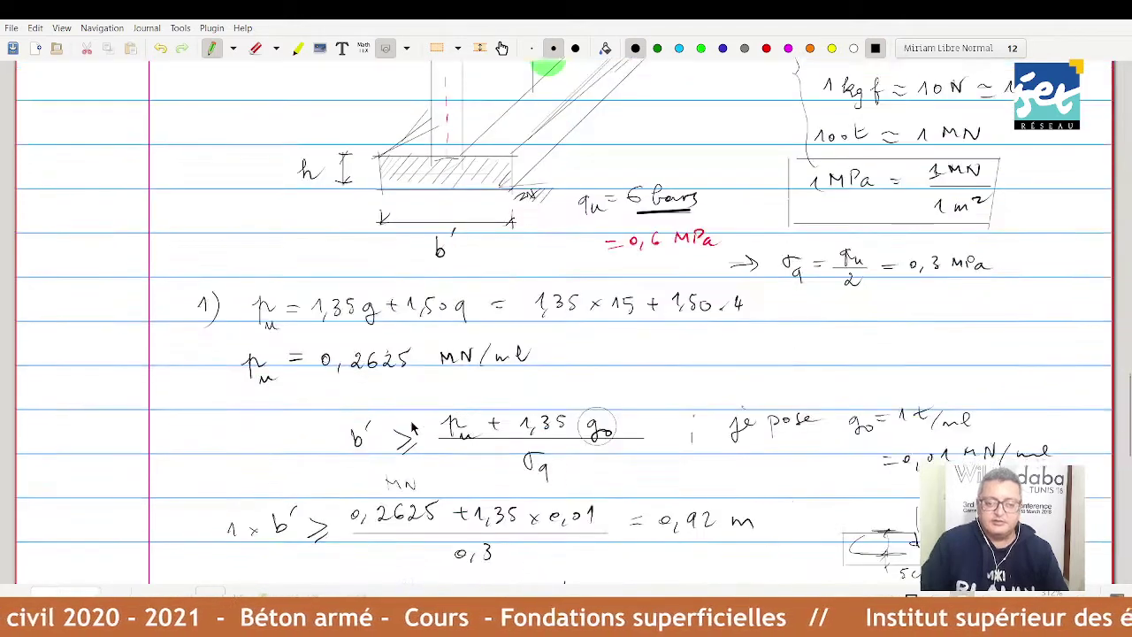
scroll(410, 428, "down", 6)
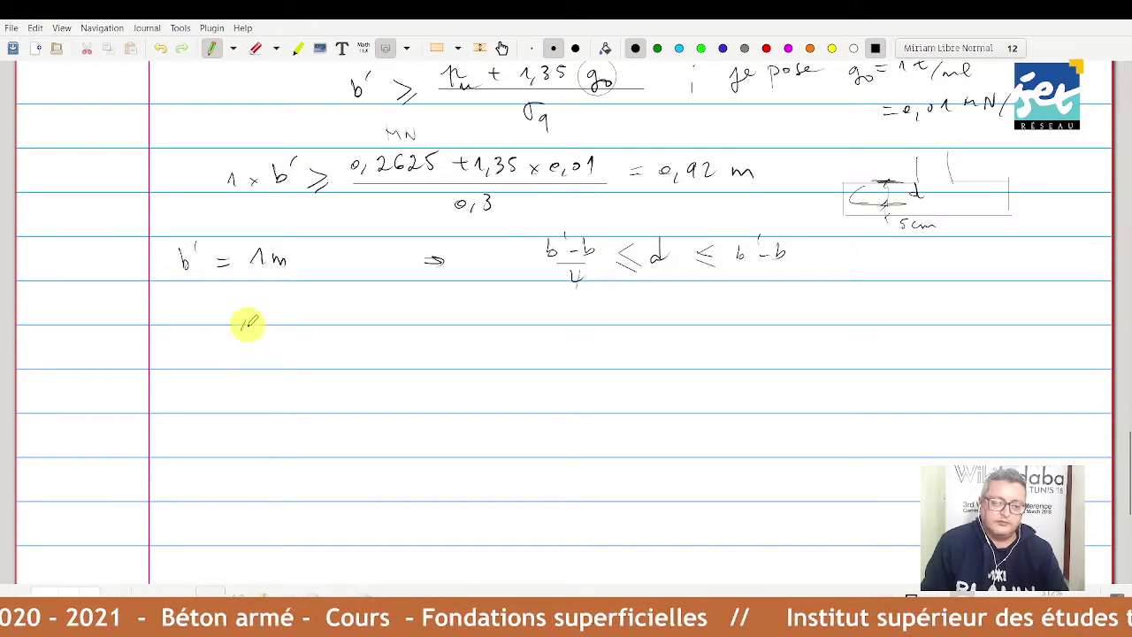
left_click_drag(257, 326, 324, 327)
mouse_move(274, 339)
left_mouse_down()
mouse_move(285, 334)
mouse_move(280, 363)
left_mouse_up()
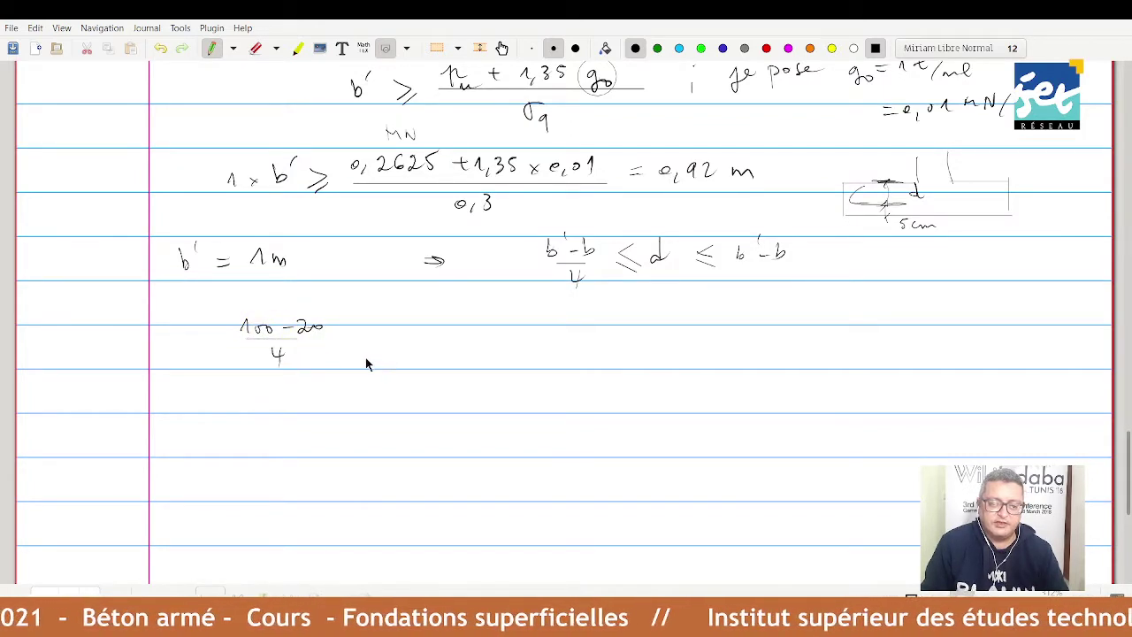
left_click_drag(350, 330, 352, 354)
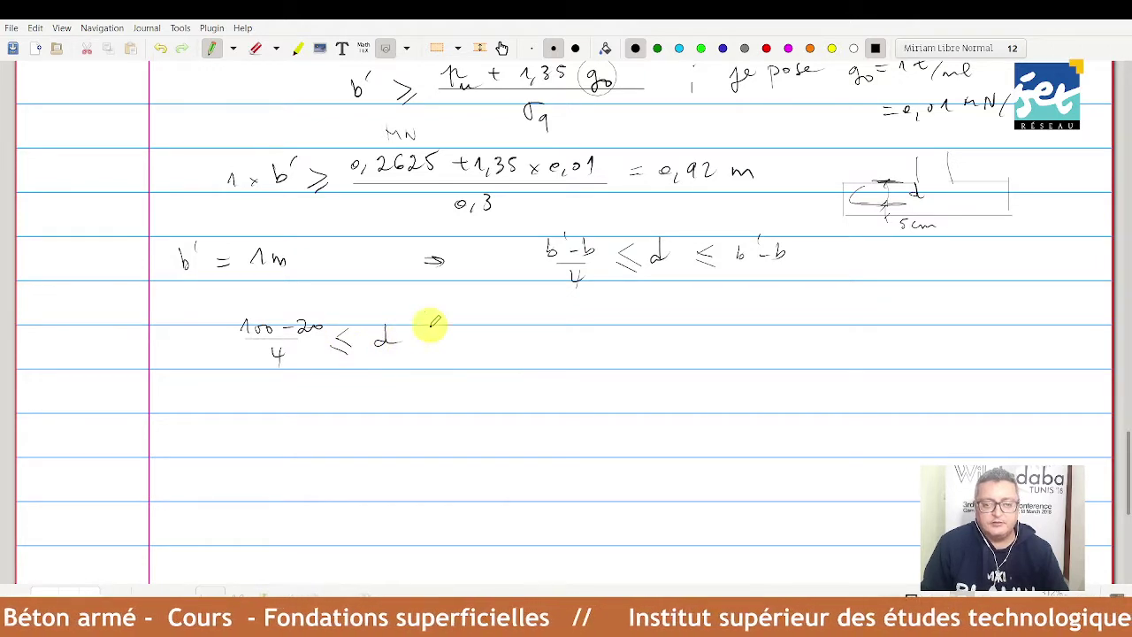
left_click_drag(431, 329, 432, 347)
left_click_drag(416, 351, 486, 337)
left_click_drag(500, 339, 523, 346)
left_click_drag(532, 334, 526, 334)
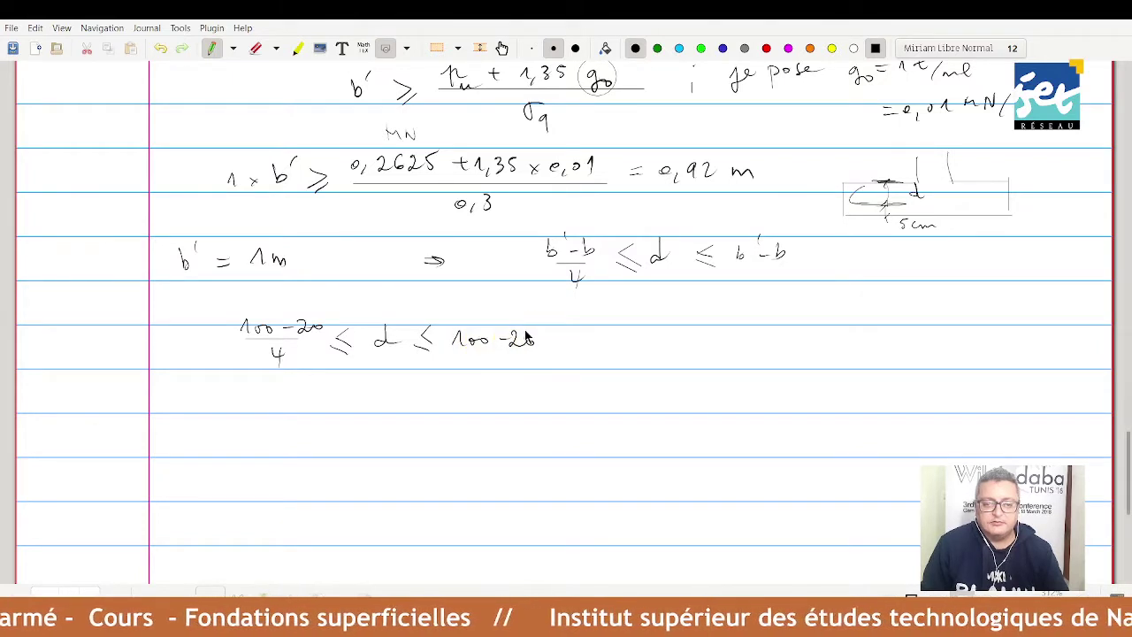
Simplify the bounds to 20 cm ≤ d ≤ 80 cm.
mouse_move(771, 333)
left_mouse_down()
mouse_move(776, 342)
mouse_move(732, 354)
left_mouse_up()
left_click_drag(813, 332, 816, 353)
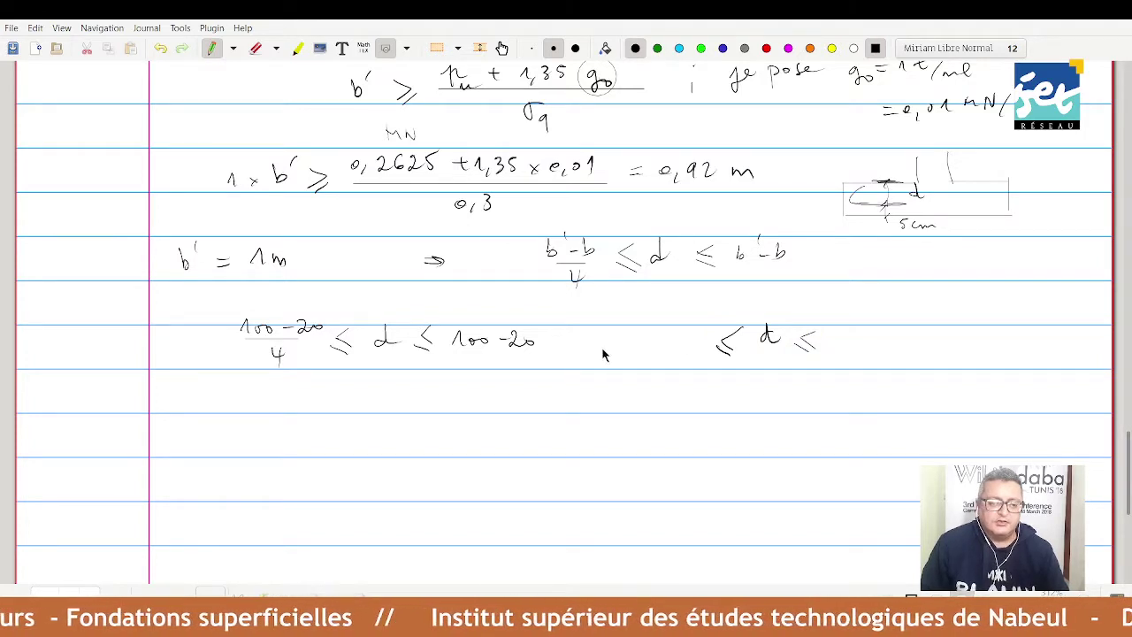
left_click_drag(664, 340, 679, 348)
left_click_drag(690, 339, 688, 340)
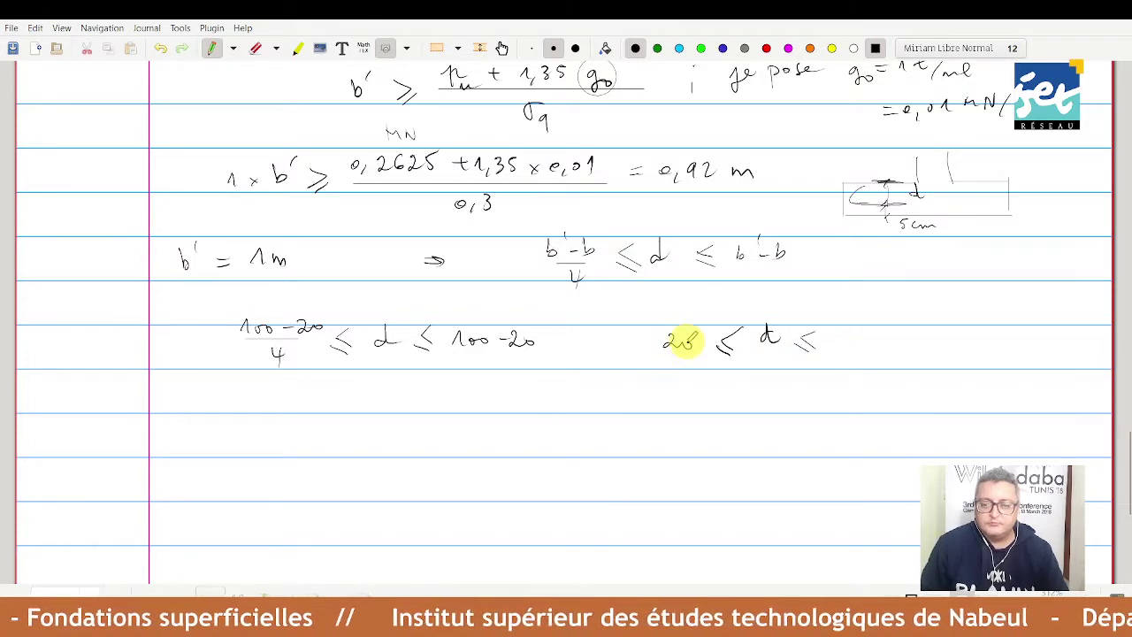
left_click_drag(851, 332, 870, 345)
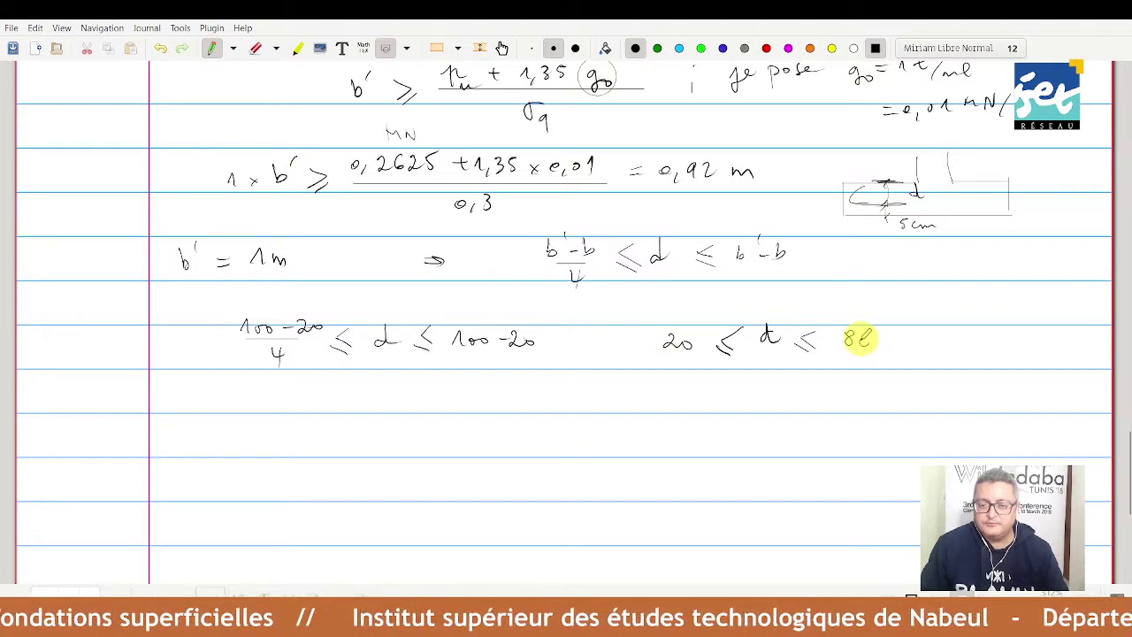
left_click_drag(669, 366, 705, 366)
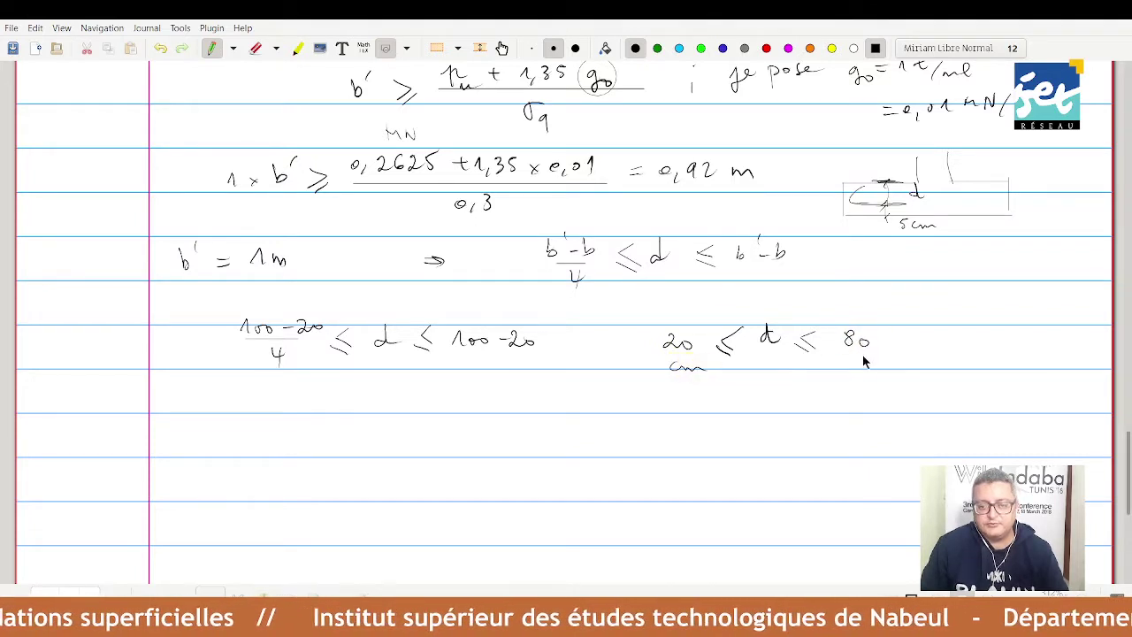
left_click_drag(857, 360, 889, 357)
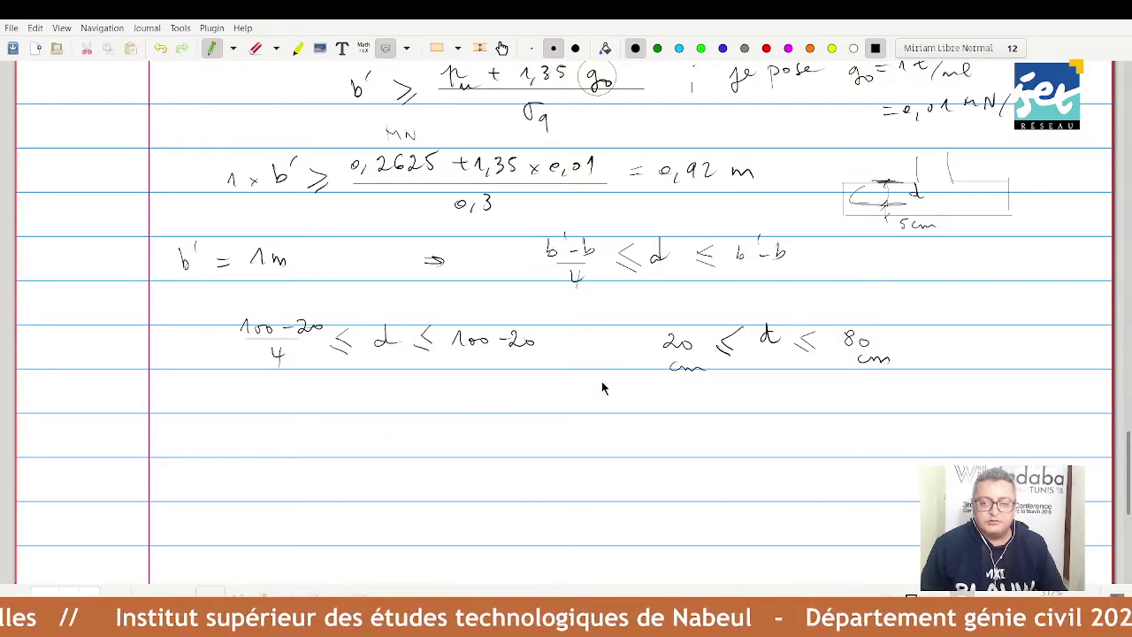
Choose d = 25 cm, giving footing height h = d + 5 cm = 30 cm.
mouse_move(257, 406)
left_mouse_down()
mouse_move(251, 416)
mouse_move(278, 408)
left_mouse_up()
left_click_drag(267, 415, 359, 414)
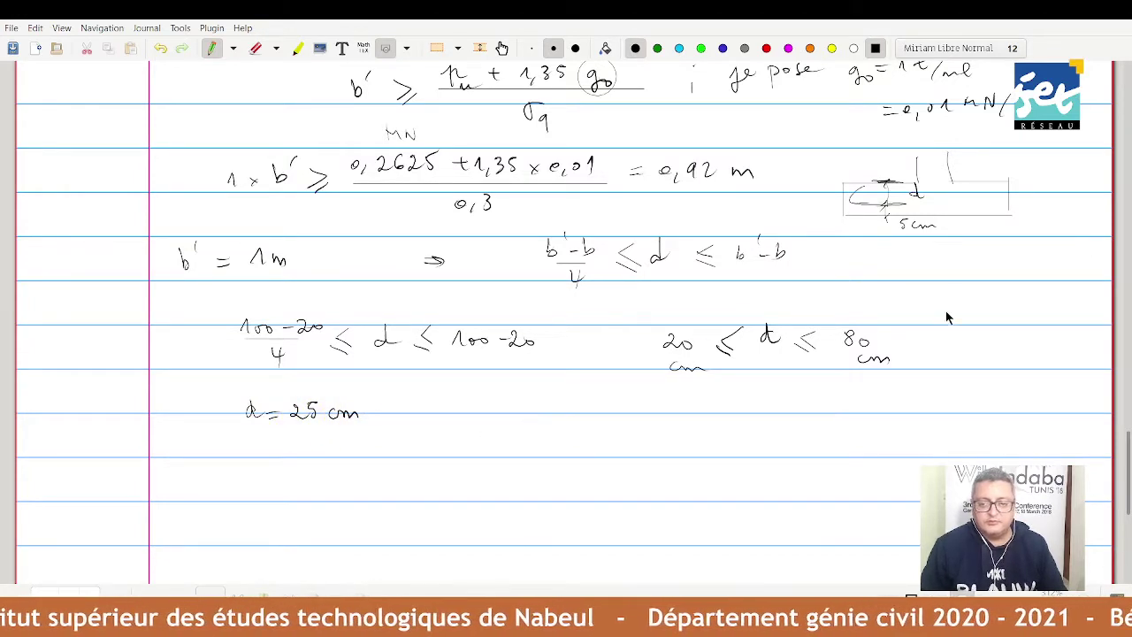
mouse_move(862, 197)
left_mouse_down()
mouse_move(855, 202)
mouse_move(880, 203)
mouse_move(854, 203)
left_mouse_up()
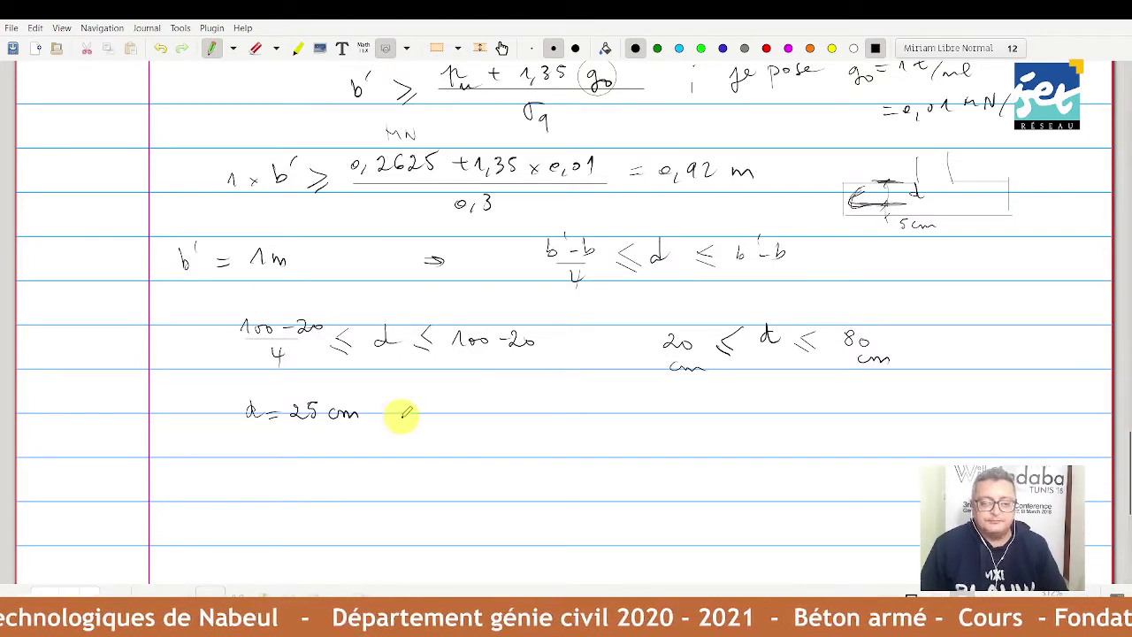
mouse_move(399, 409)
left_mouse_down()
mouse_move(483, 414)
mouse_move(536, 403)
mouse_move(539, 415)
mouse_move(578, 415)
left_mouse_up()
left_click_drag(585, 415, 640, 406)
left_click_drag(628, 412, 721, 410)
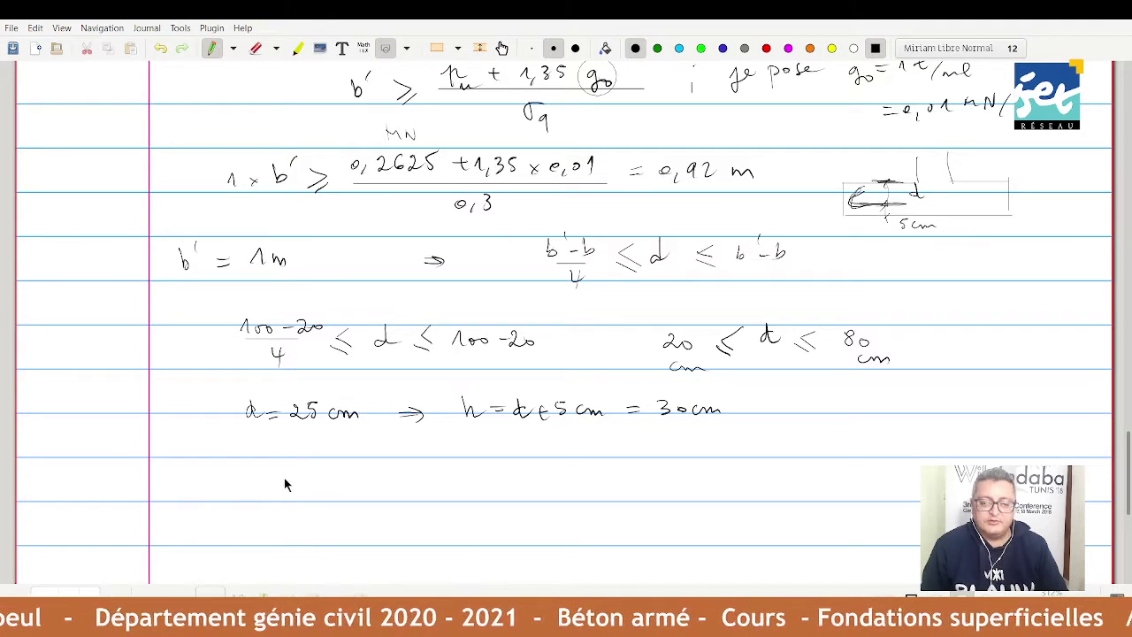
Write 1 m × 0,30 m ⇒ g0 = 1 × 0,3 × 2,5 = 0,75 t using concrete density 2,5.
mouse_move(228, 468)
left_mouse_down()
mouse_move(343, 482)
mouse_move(356, 470)
mouse_move(325, 471)
left_mouse_up()
mouse_move(331, 475)
left_mouse_down()
mouse_move(450, 473)
mouse_move(442, 482)
left_mouse_up()
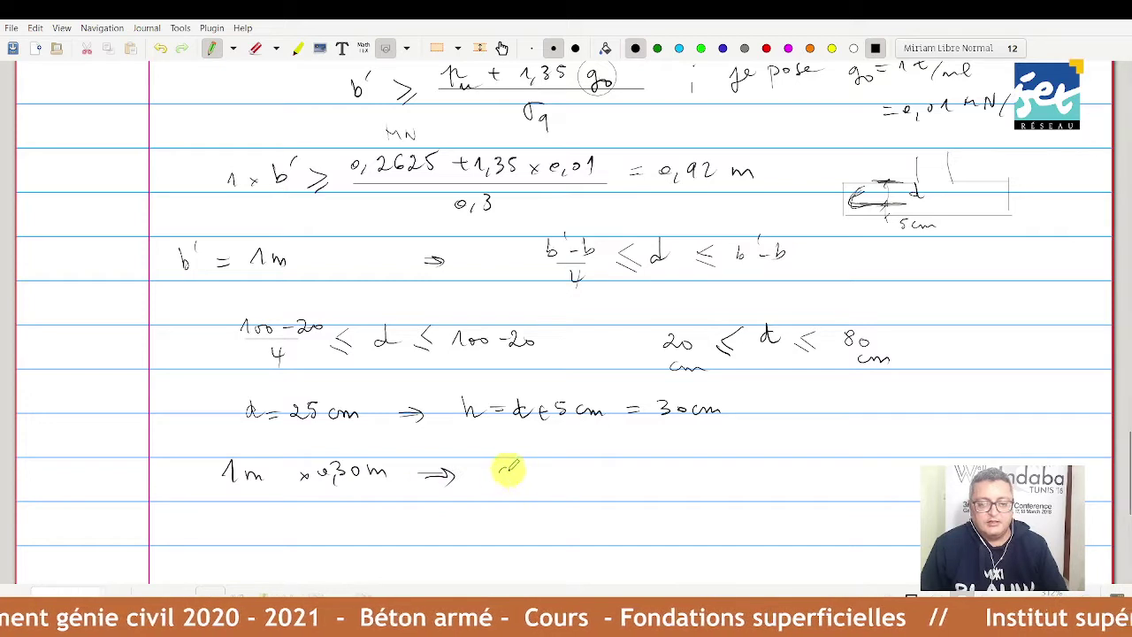
mouse_move(513, 471)
left_mouse_down()
mouse_move(502, 488)
mouse_move(553, 468)
mouse_move(609, 476)
left_mouse_up()
mouse_move(609, 467)
left_mouse_down()
mouse_move(601, 477)
mouse_move(627, 467)
mouse_move(634, 479)
mouse_move(671, 475)
left_mouse_up()
left_click_drag(671, 467, 664, 474)
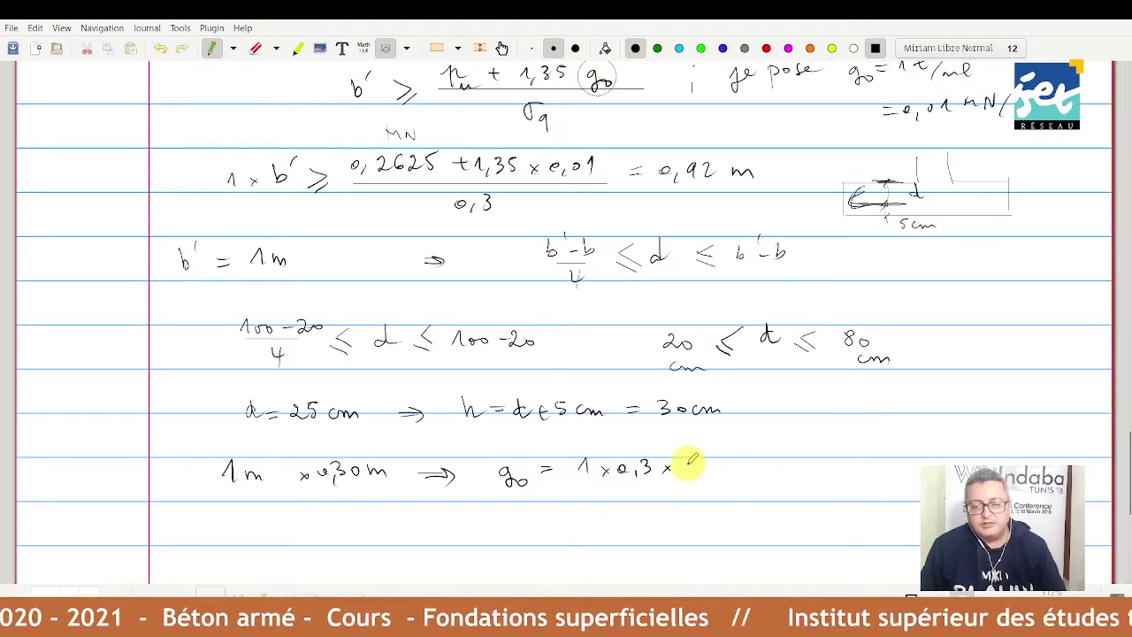
left_click_drag(683, 465, 709, 476)
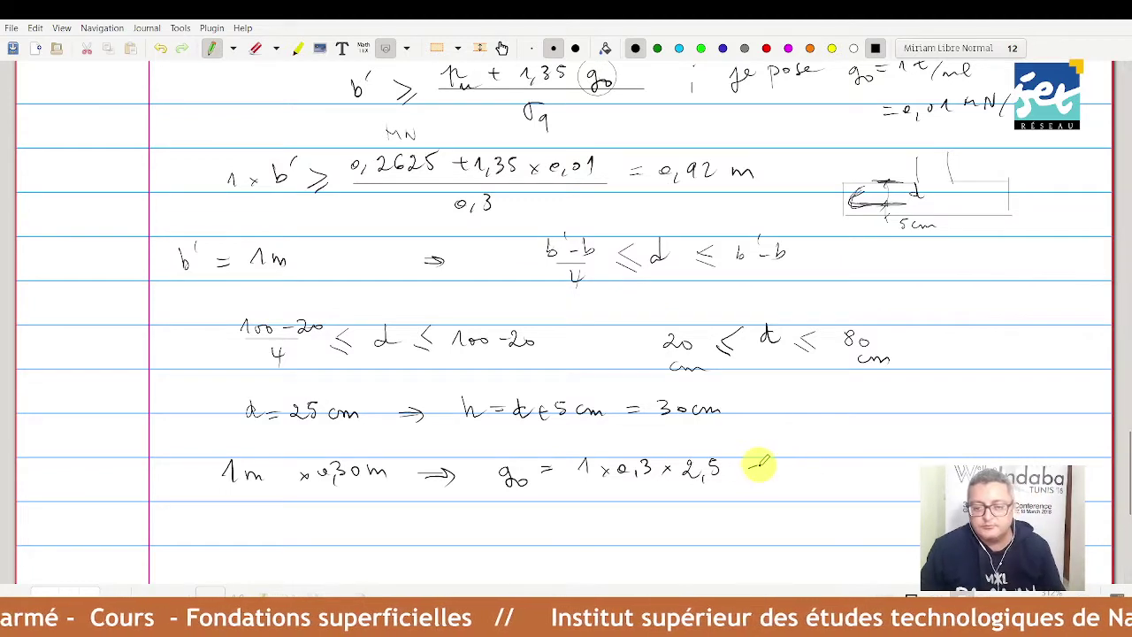
left_click_drag(750, 462, 766, 461)
left_click_drag(750, 470, 781, 460)
left_click_drag(791, 468, 854, 470)
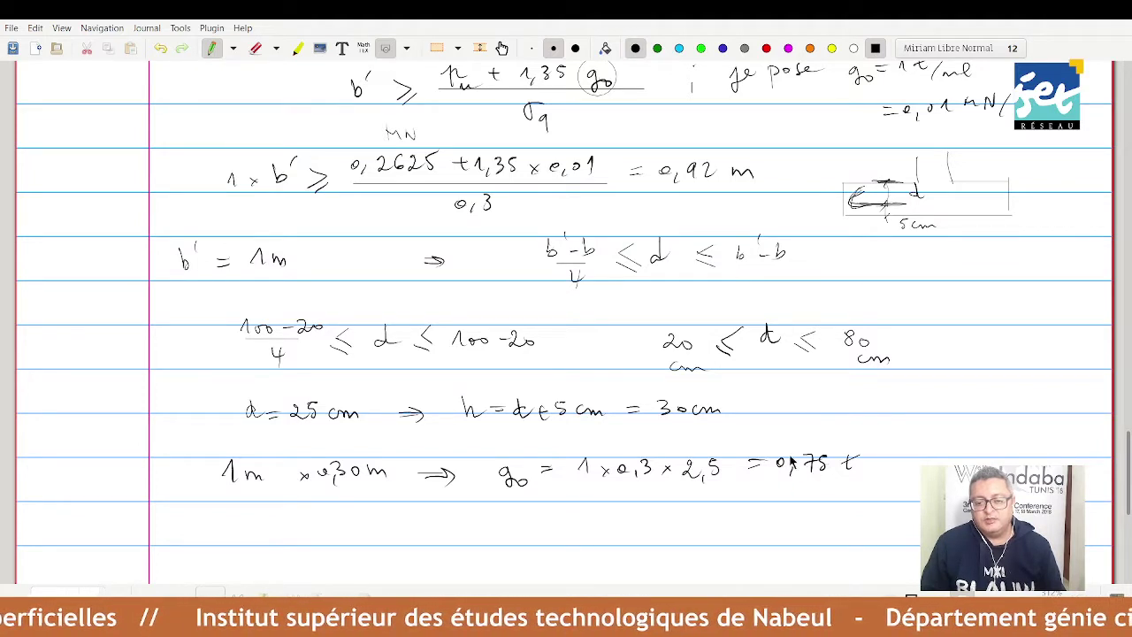
Write the stress numerator σ = pu + 1,35 g0 over a fraction bar.
scroll(783, 451, "down", 4)
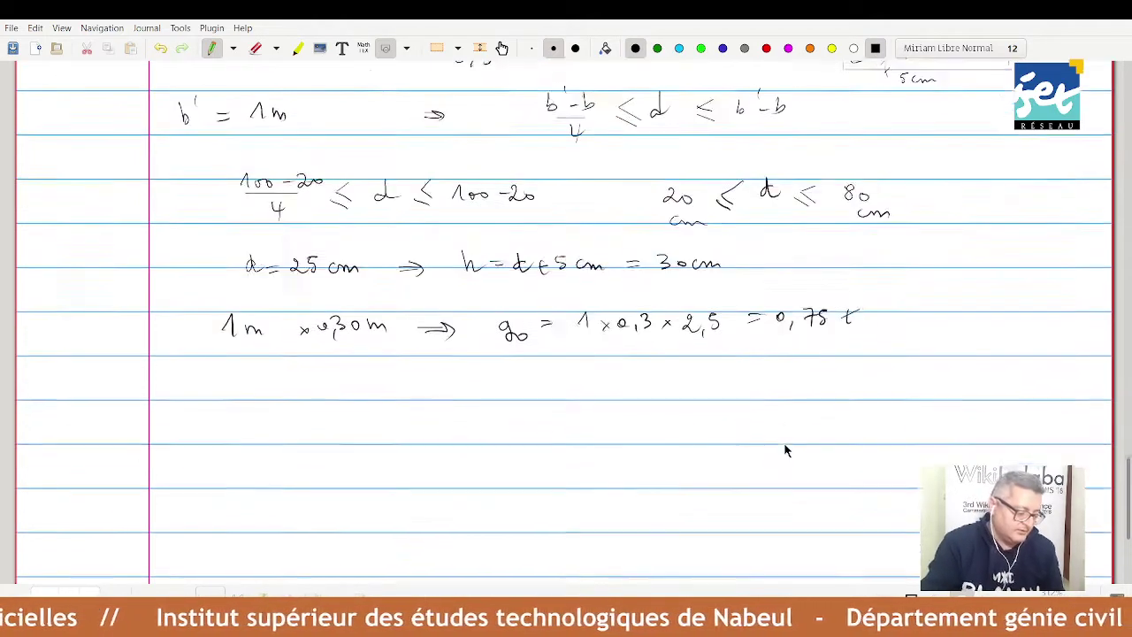
scroll(784, 451, "down", 2)
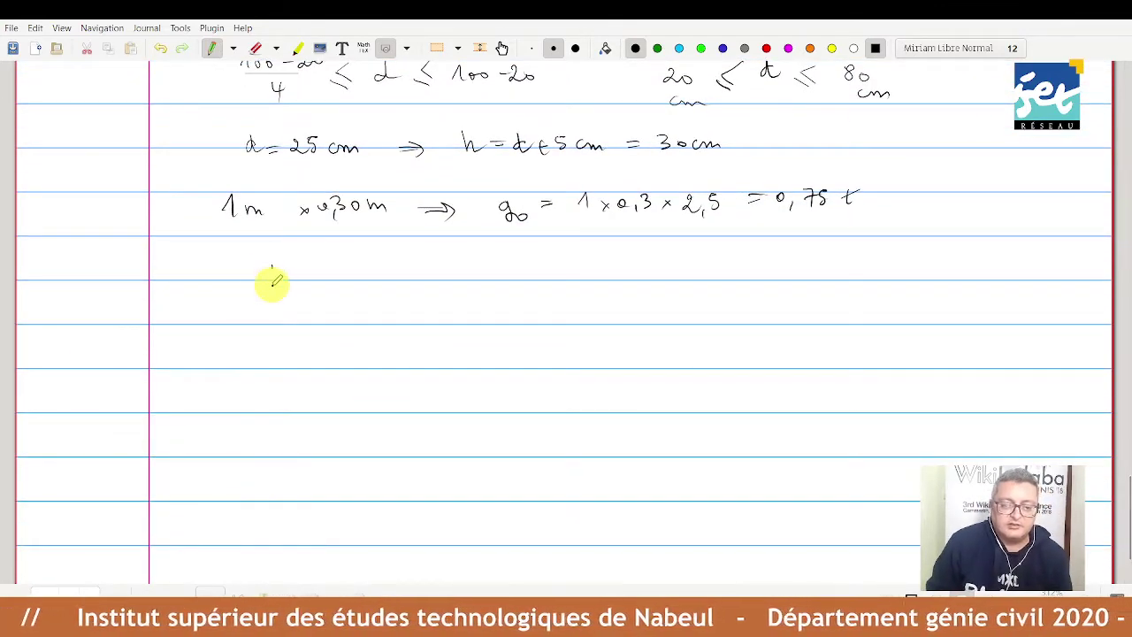
left_click_drag(276, 270, 283, 268)
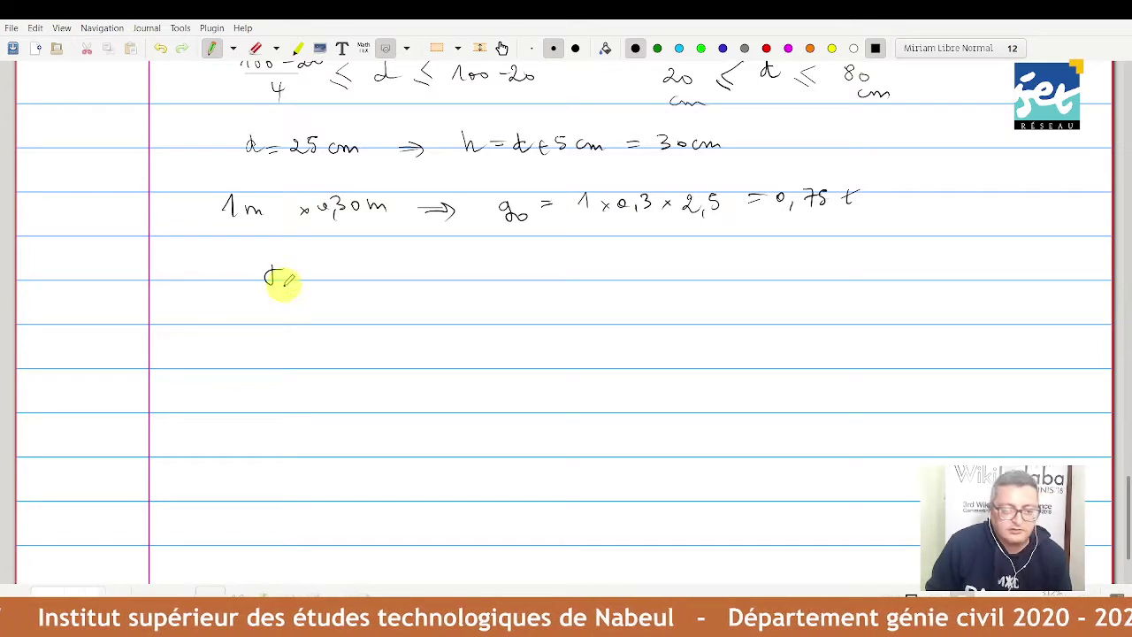
left_click_drag(283, 274, 298, 273)
left_click_drag(284, 282, 354, 267)
mouse_move(354, 259)
left_mouse_down()
mouse_move(346, 267)
mouse_move(378, 276)
left_mouse_up()
mouse_move(385, 256)
left_mouse_down()
mouse_move(387, 270)
mouse_move(433, 278)
left_mouse_up()
left_click_drag(440, 270, 445, 274)
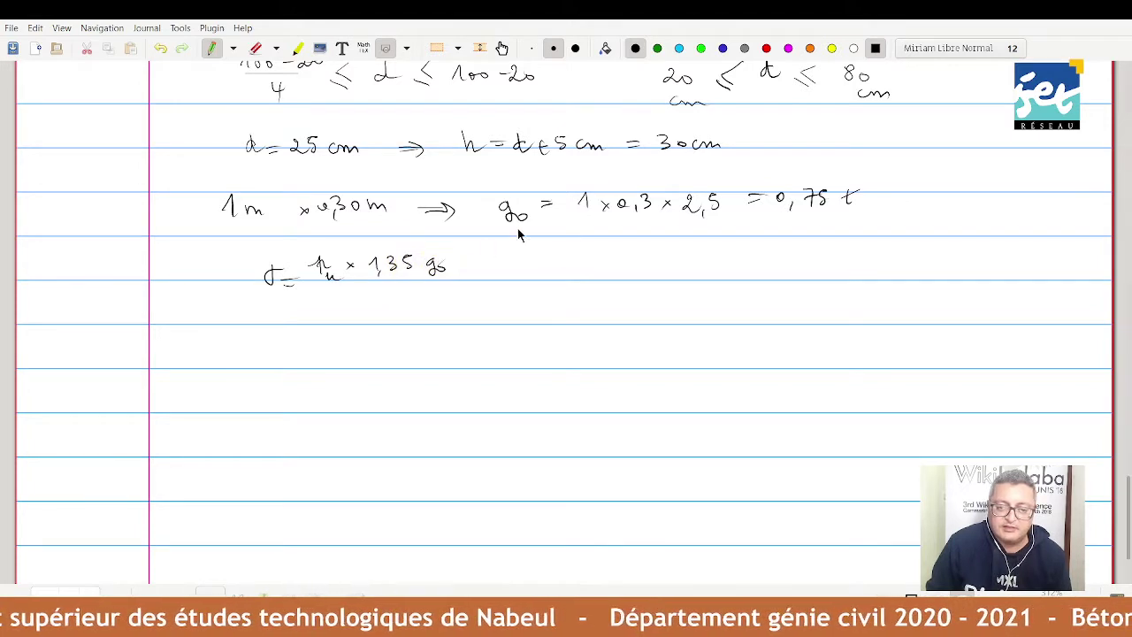
left_click_drag(312, 284, 449, 277)
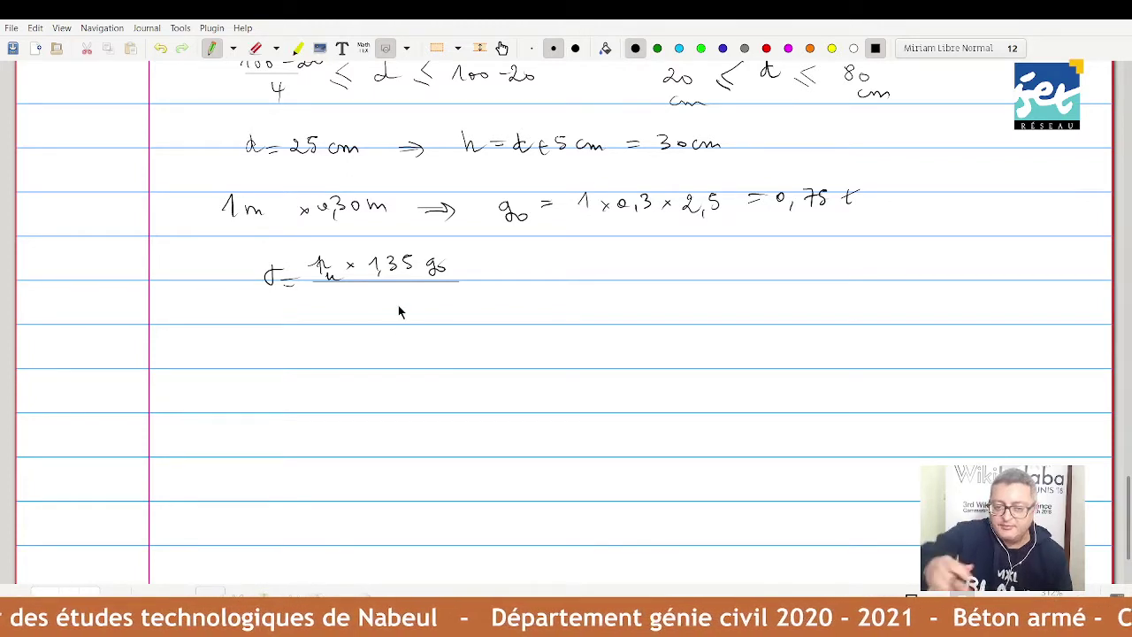
Add the denominator b' × 1, undoing one stray stroke.
mouse_move(350, 294)
left_mouse_down()
mouse_move(357, 311)
mouse_move(365, 299)
mouse_move(382, 311)
left_mouse_up()
left_click_drag(381, 303, 375, 310)
left_click_drag(390, 307, 394, 298)
left_click_drag(396, 301, 398, 303)
key("ctrl+z")
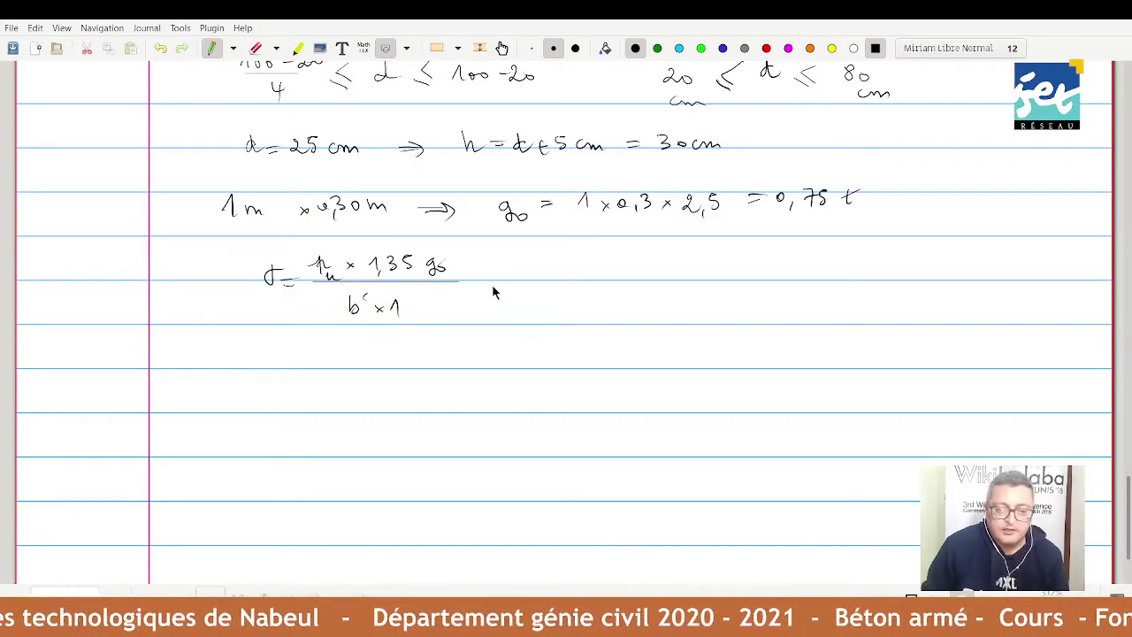
Substitute the numbers, starting with 0,2625 and the 1,35 factor, over a 1 × 1 denominator.
left_click_drag(486, 276, 501, 275)
left_click_drag(487, 283, 546, 260)
left_click_drag(562, 263, 578, 265)
mouse_move(590, 251)
left_mouse_down()
mouse_move(606, 265)
mouse_move(621, 253)
mouse_move(652, 263)
left_mouse_up()
mouse_move(652, 255)
left_mouse_down()
mouse_move(644, 263)
mouse_move(671, 267)
left_mouse_up()
left_click_drag(679, 263, 731, 264)
mouse_move(732, 257)
left_mouse_down()
mouse_move(723, 264)
mouse_move(820, 263)
left_mouse_up()
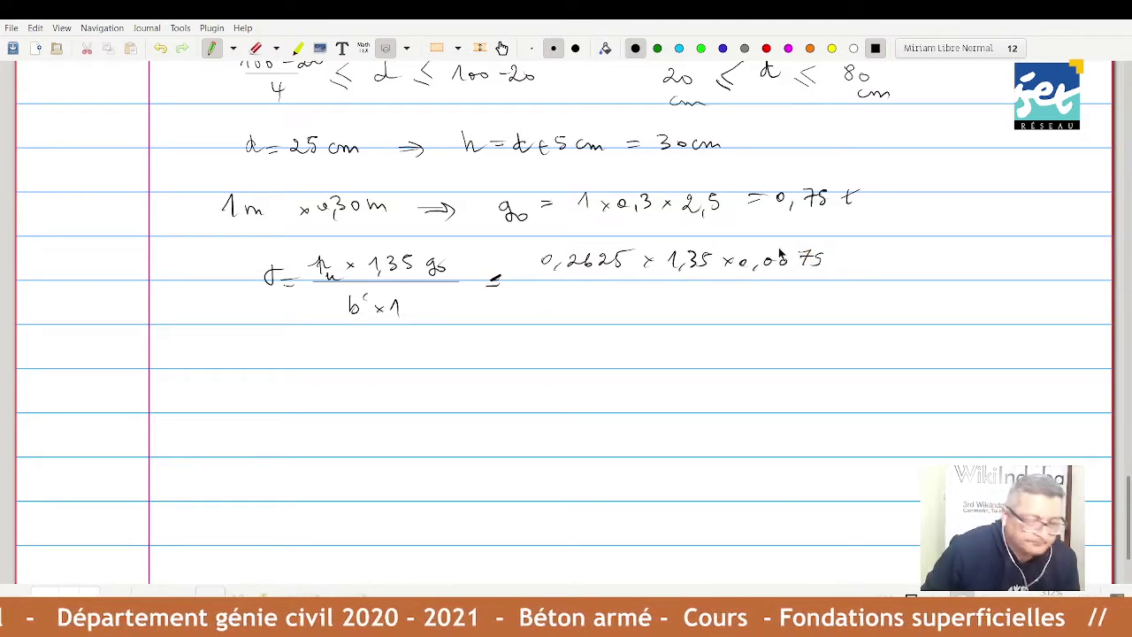
left_click_drag(540, 285, 831, 274)
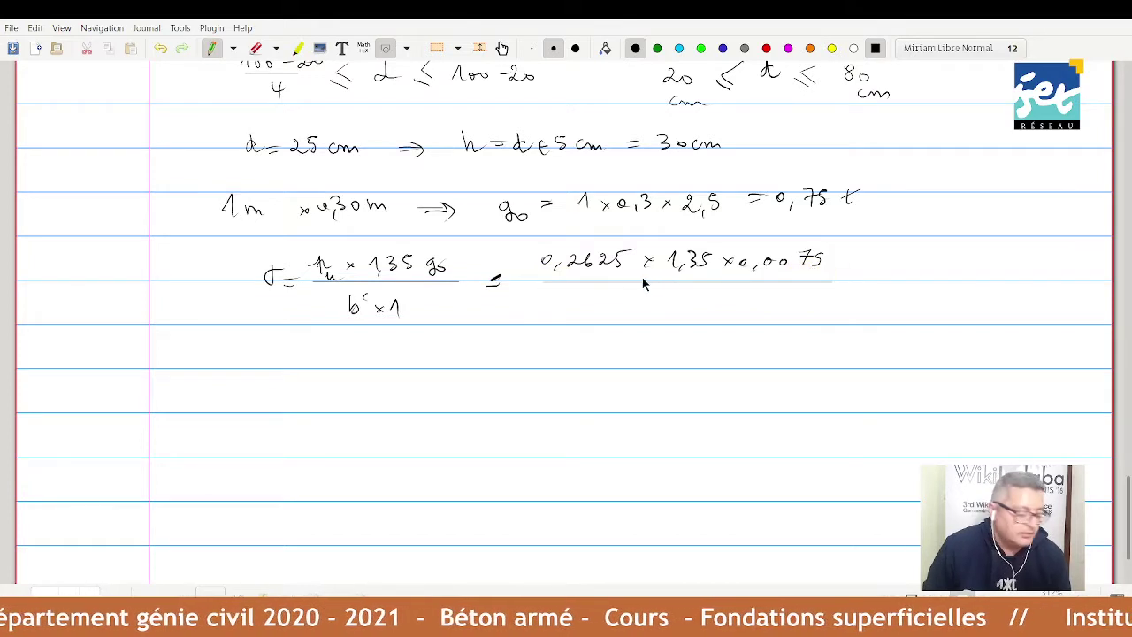
left_click_drag(655, 298, 660, 306)
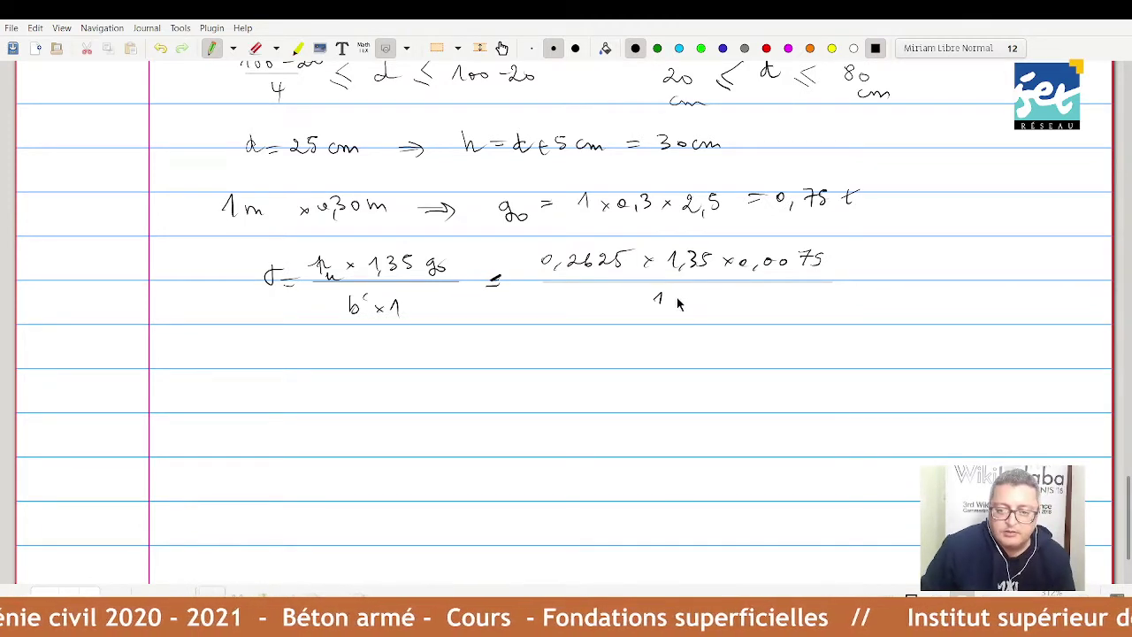
left_click_drag(676, 298, 685, 306)
mouse_move(685, 298)
left_mouse_down()
mouse_move(678, 306)
mouse_move(693, 306)
left_mouse_up()
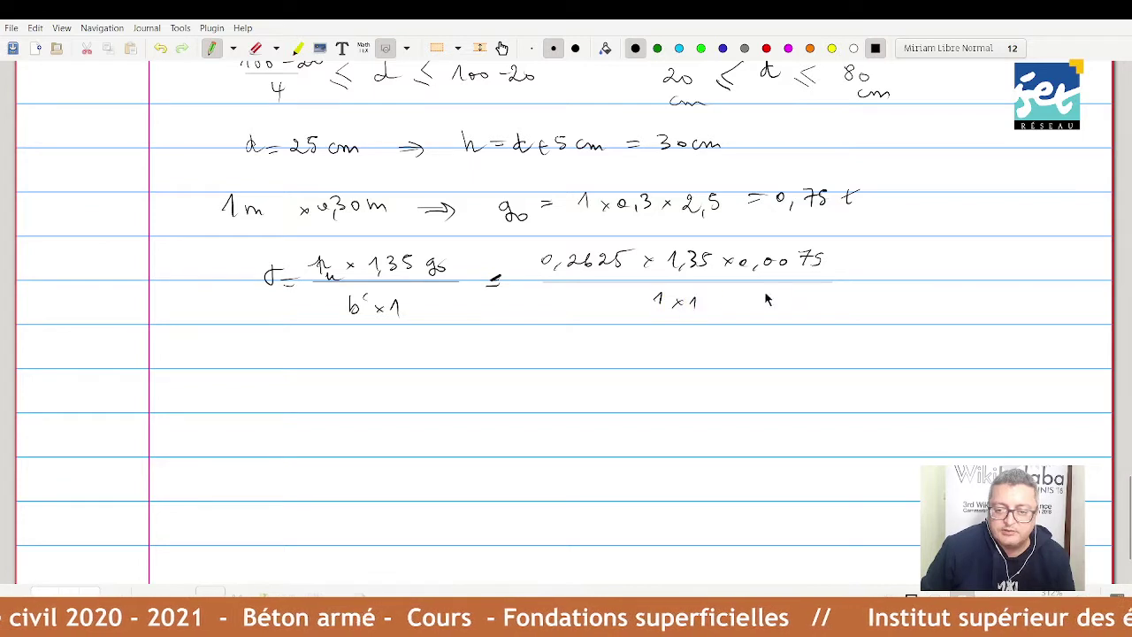
Give the result 0,27 MPa and the check 0,27 ≤ 0,3 MPa, marked ok.
mouse_move(864, 271)
left_mouse_down()
mouse_move(917, 280)
mouse_move(1003, 267)
left_mouse_up()
left_click_drag(1006, 270, 1013, 276)
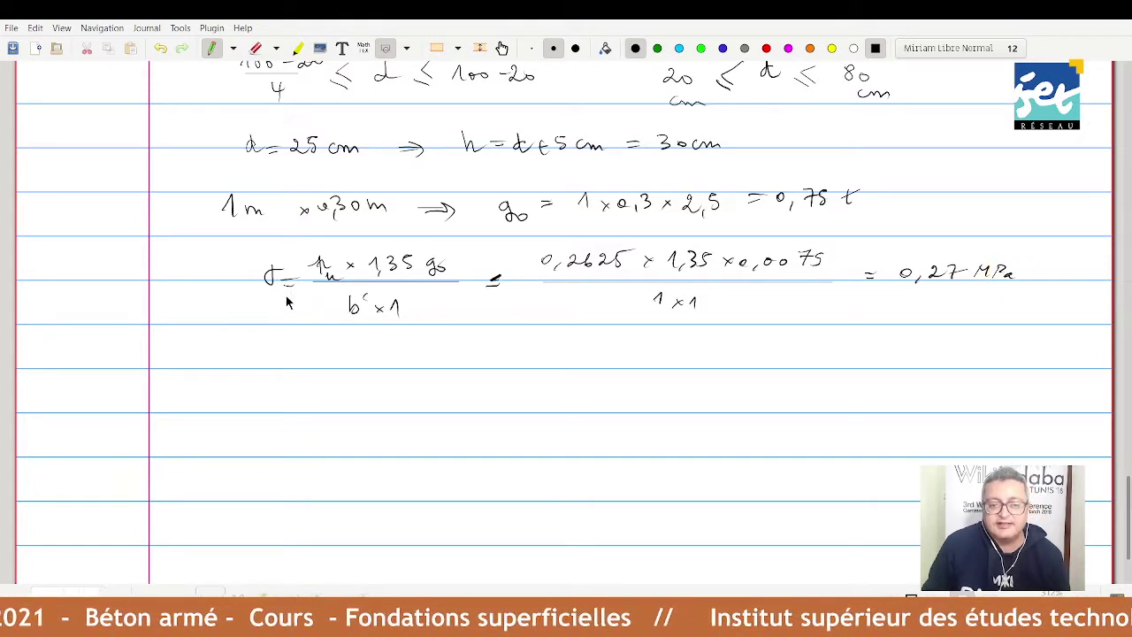
left_click_drag(432, 358, 440, 346)
mouse_move(466, 347)
left_mouse_down()
mouse_move(469, 364)
mouse_move(514, 346)
mouse_move(514, 370)
left_mouse_up()
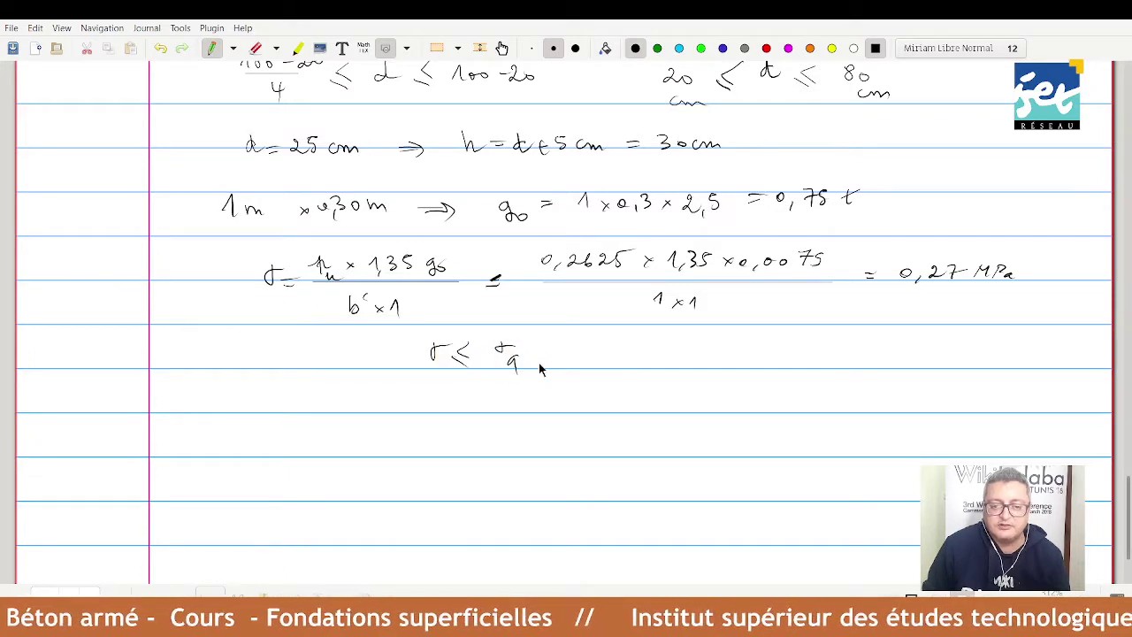
left_click_drag(394, 388, 396, 388)
mouse_move(404, 393)
left_mouse_down()
mouse_move(482, 406)
mouse_move(516, 387)
mouse_move(525, 400)
mouse_move(609, 384)
mouse_move(682, 390)
mouse_move(665, 411)
left_mouse_up()
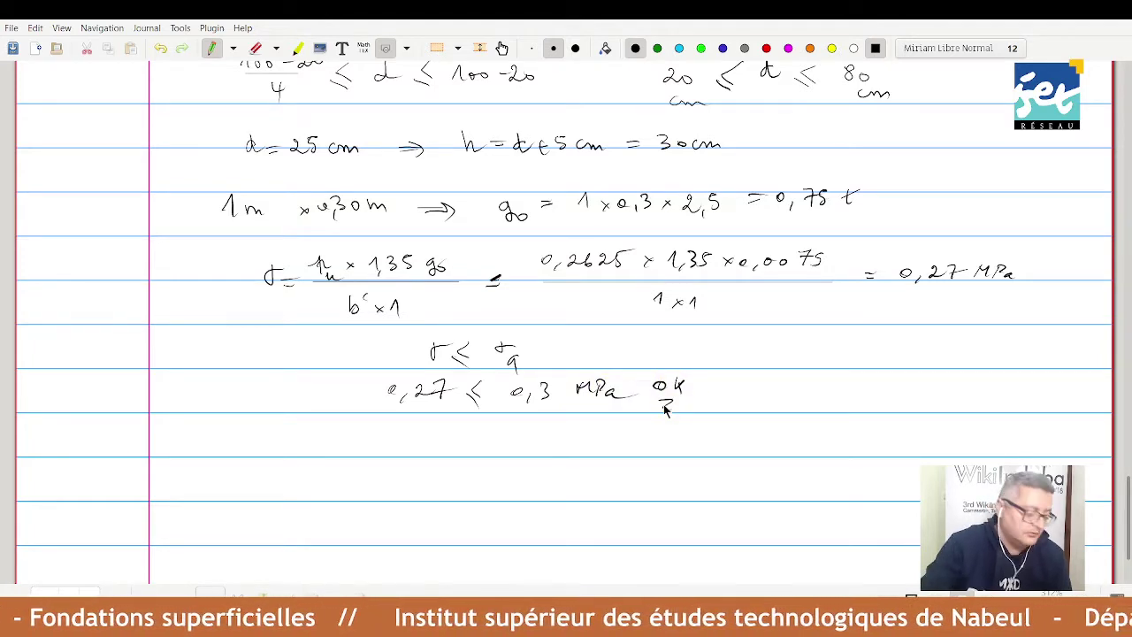
Label part 2°) and write the F₀ formula with its equals sign and d₀ term.
scroll(663, 404, "down", 2)
scroll(663, 410, "down", 3)
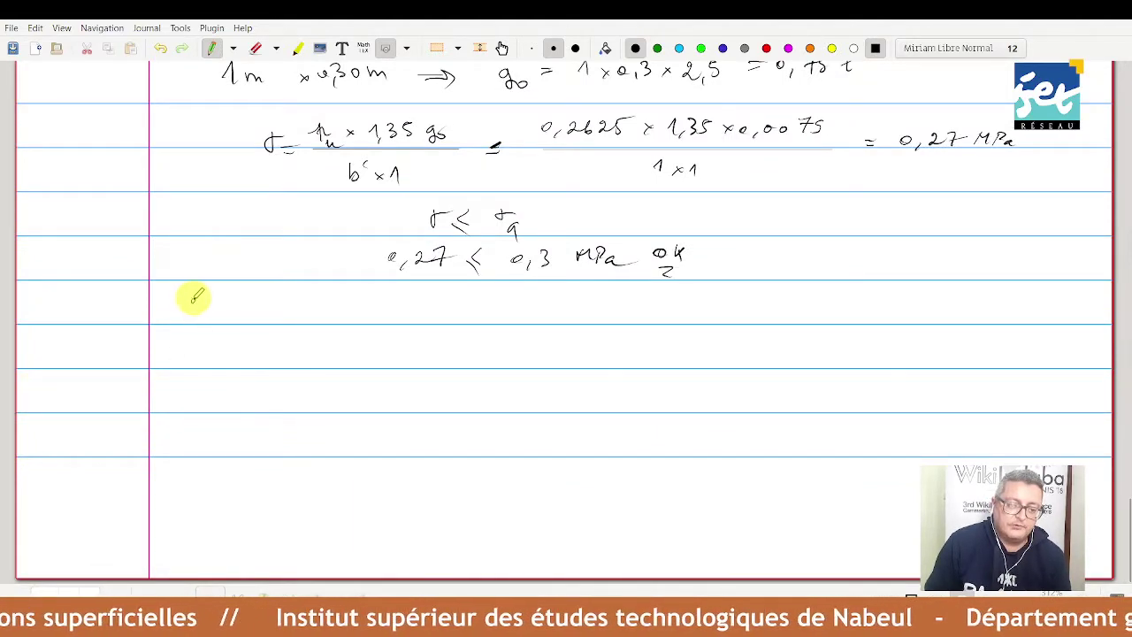
mouse_move(189, 295)
left_mouse_down()
mouse_move(203, 312)
mouse_move(213, 299)
mouse_move(217, 313)
left_mouse_up()
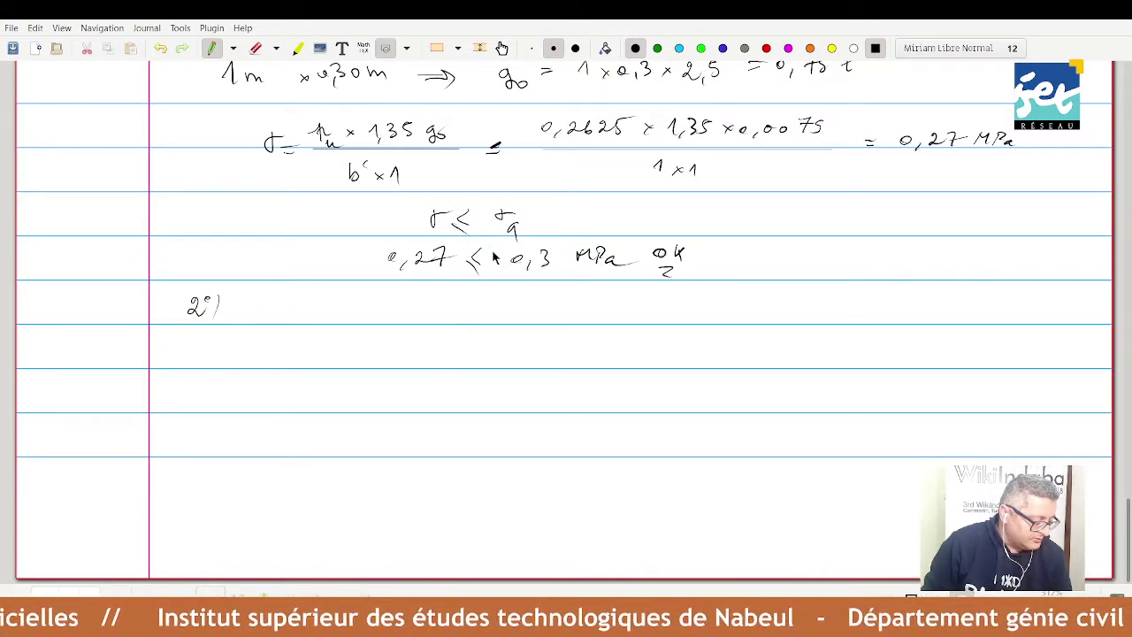
mouse_move(305, 310)
left_mouse_down()
mouse_move(327, 315)
mouse_move(320, 324)
left_mouse_up()
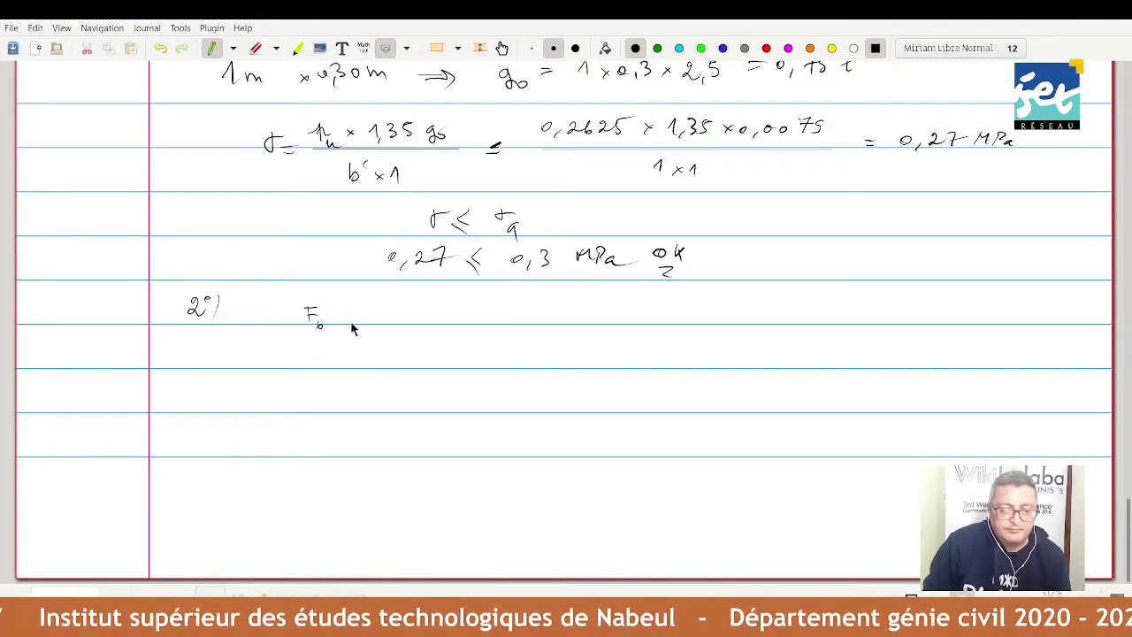
mouse_move(339, 312)
left_mouse_down()
mouse_move(433, 303)
mouse_move(435, 320)
mouse_move(380, 355)
mouse_move(476, 321)
left_mouse_up()
left_click(400, 310)
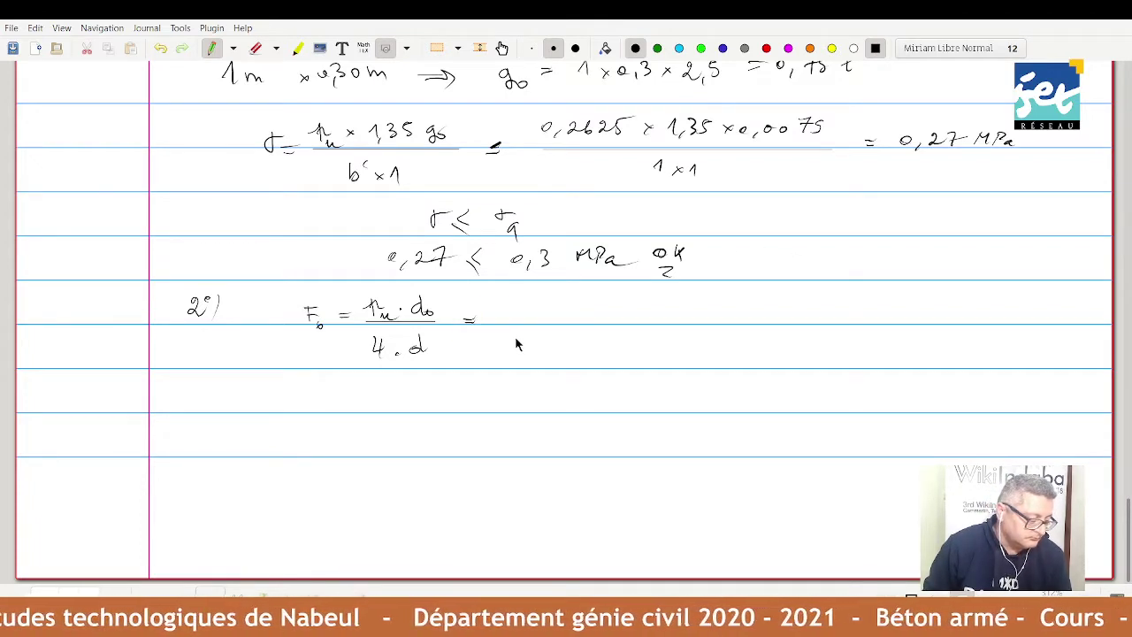
Mark the d₀ distance beside the column on the footing sketch.
scroll(504, 329, "up", 3)
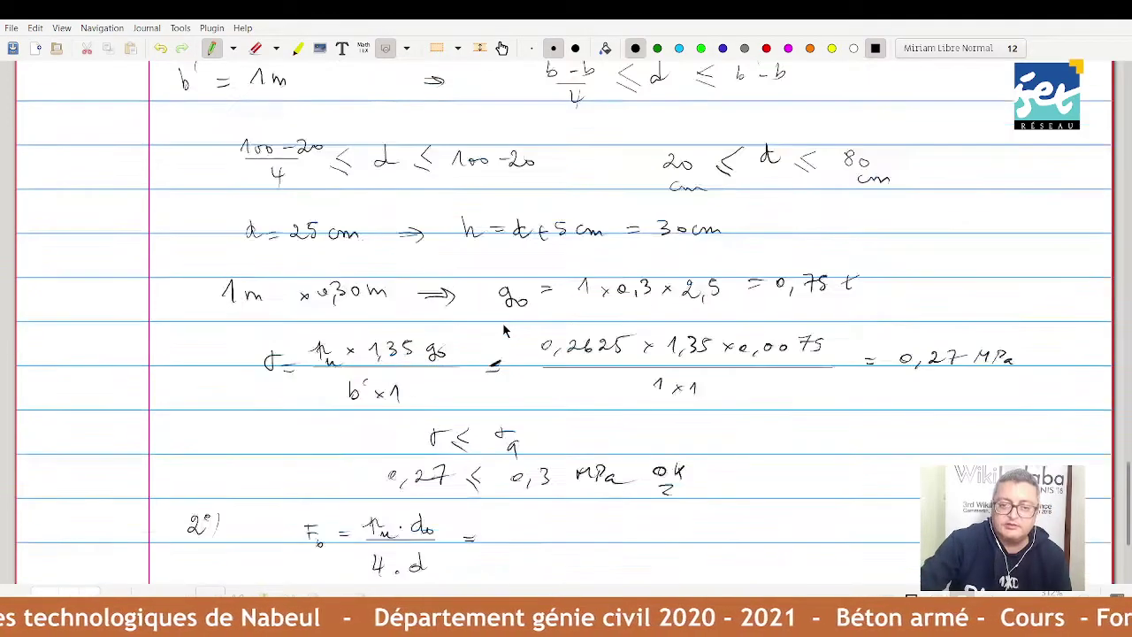
scroll(503, 329, "up", 5)
scroll(504, 330, "up", 5)
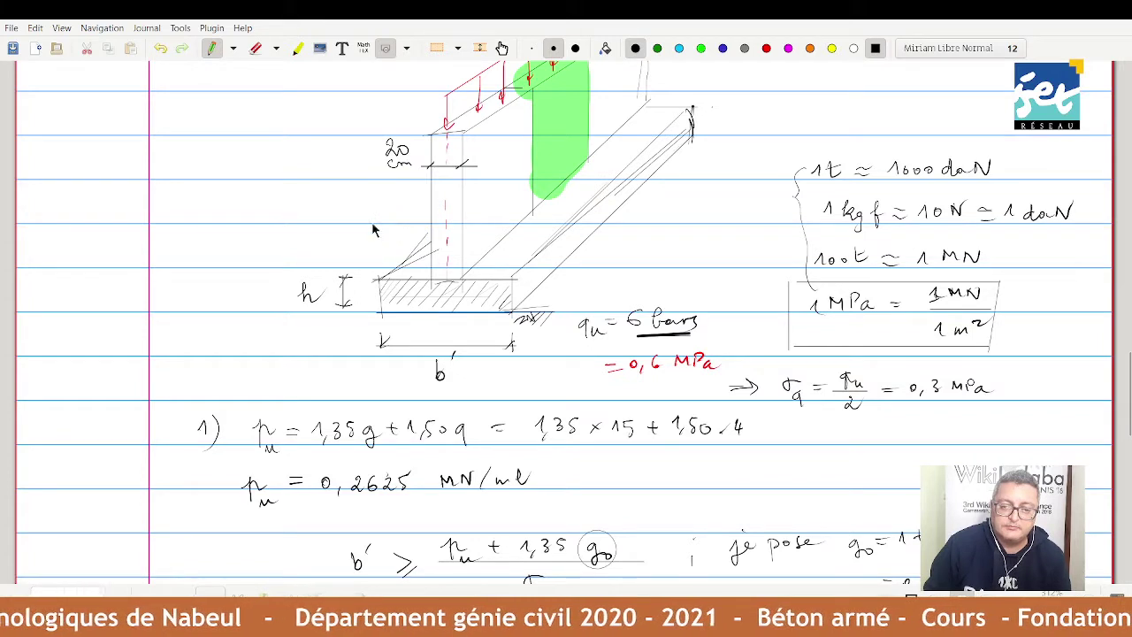
mouse_move(369, 226)
left_mouse_down()
mouse_move(398, 203)
mouse_move(414, 209)
left_mouse_up()
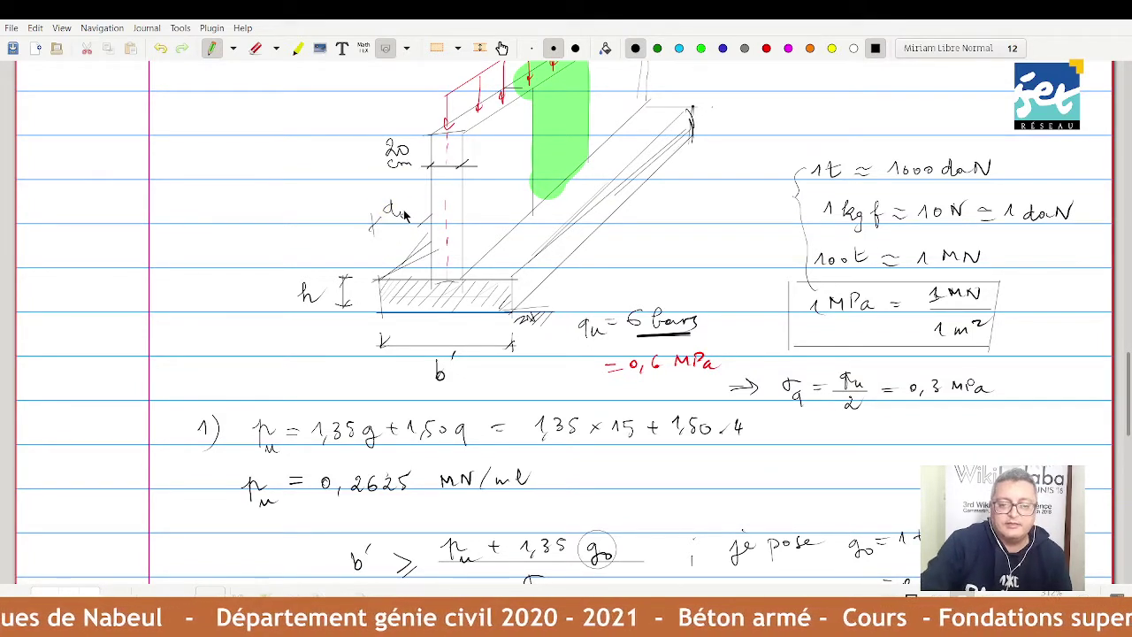
scroll(462, 231, "down", 5)
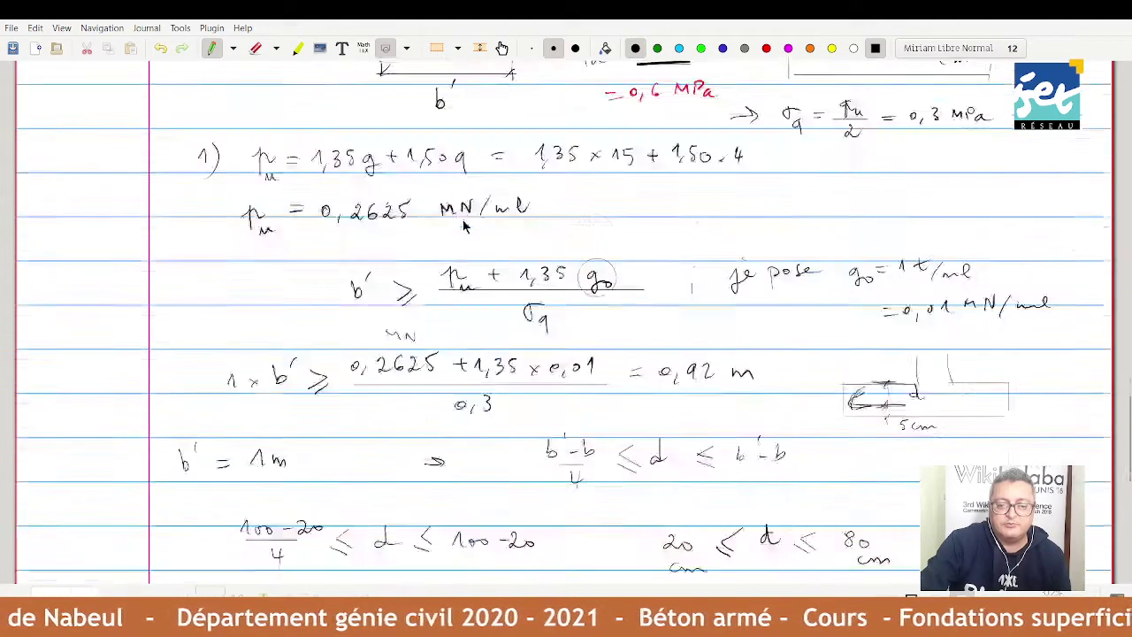
scroll(462, 221, "down", 3)
scroll(462, 219, "down", 5)
scroll(464, 220, "down", 1)
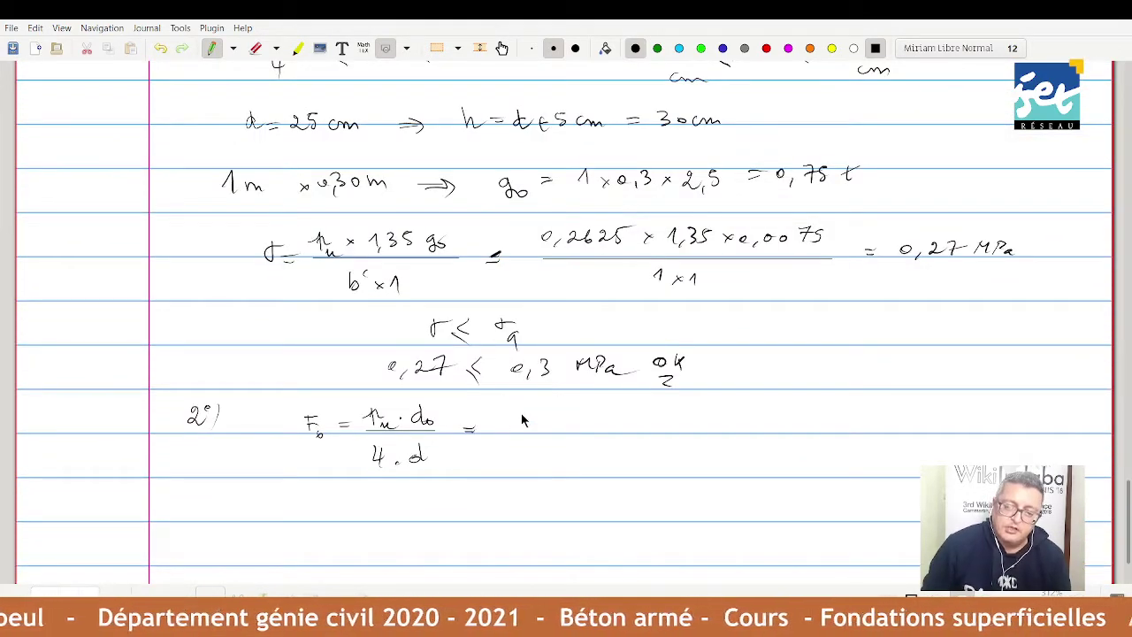
Write the overhang d₀ = (b'−b)/2 = (100−20)/2 on the right.
mouse_move(856, 351)
left_mouse_down()
mouse_move(916, 352)
mouse_move(931, 338)
mouse_move(954, 350)
left_mouse_up()
mouse_move(909, 361)
left_mouse_down()
mouse_move(955, 361)
mouse_move(943, 377)
mouse_move(973, 354)
left_mouse_up()
mouse_move(962, 360)
left_mouse_down()
mouse_move(1054, 350)
mouse_move(1002, 361)
mouse_move(1043, 364)
mouse_move(1029, 380)
mouse_move(1065, 351)
left_mouse_up()
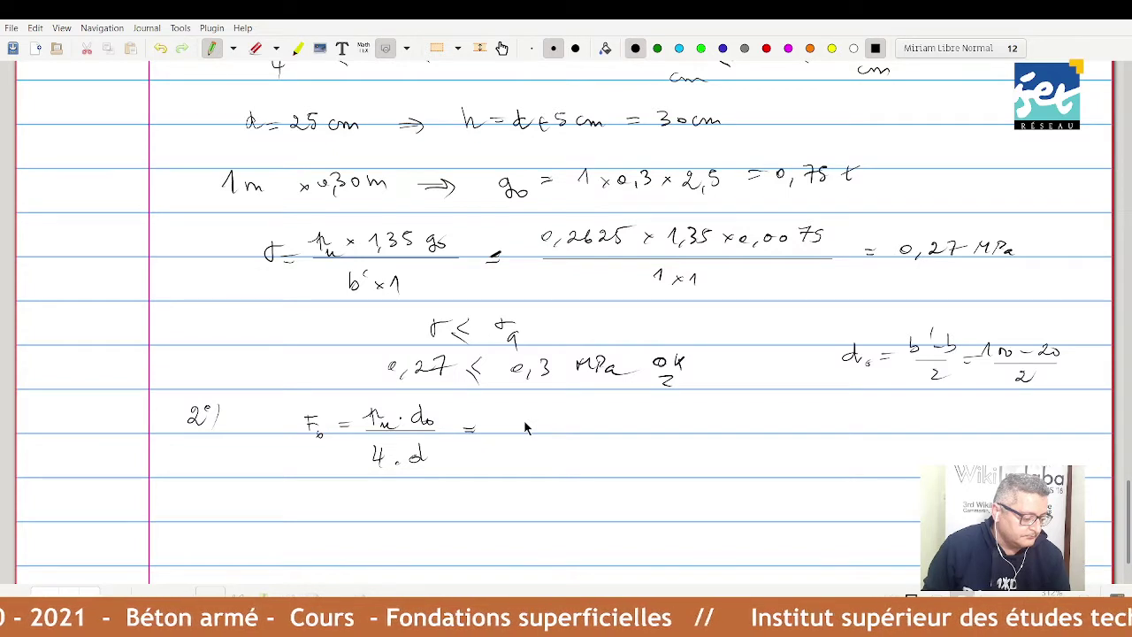
Substitute into F₀: 0,2625 × 0,4 / (4 × 0,25) ≃ 0,105 MN.
mouse_move(511, 412)
left_mouse_down()
mouse_move(519, 429)
mouse_move(614, 422)
left_mouse_up()
mouse_move(613, 411)
left_mouse_down()
mouse_move(603, 422)
mouse_move(638, 413)
mouse_move(665, 422)
left_mouse_up()
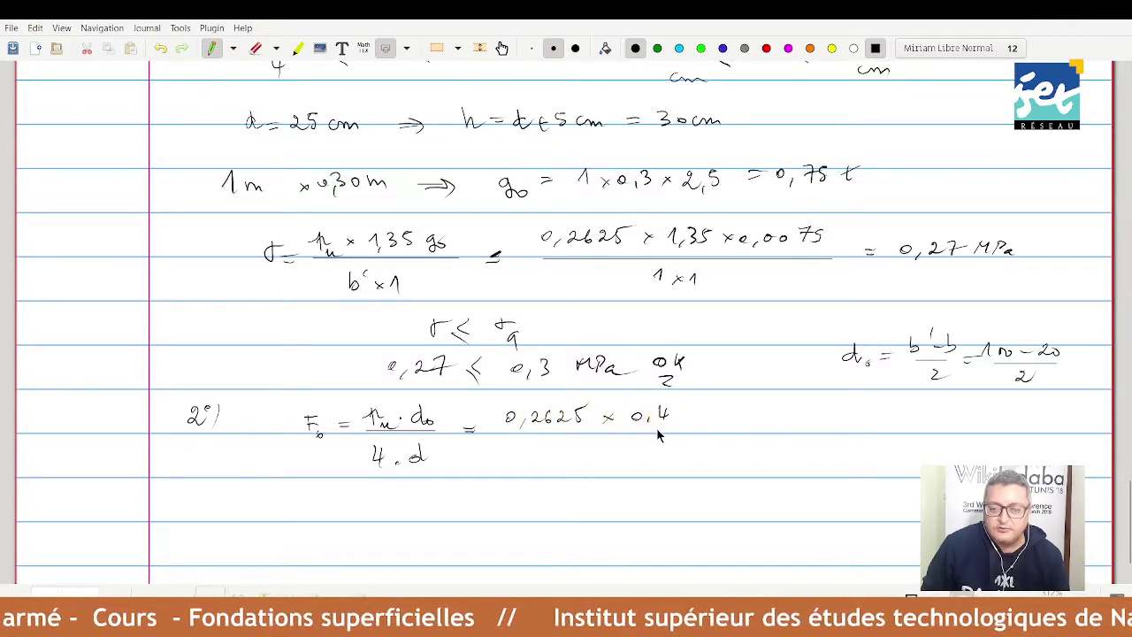
left_click_drag(518, 432, 672, 428)
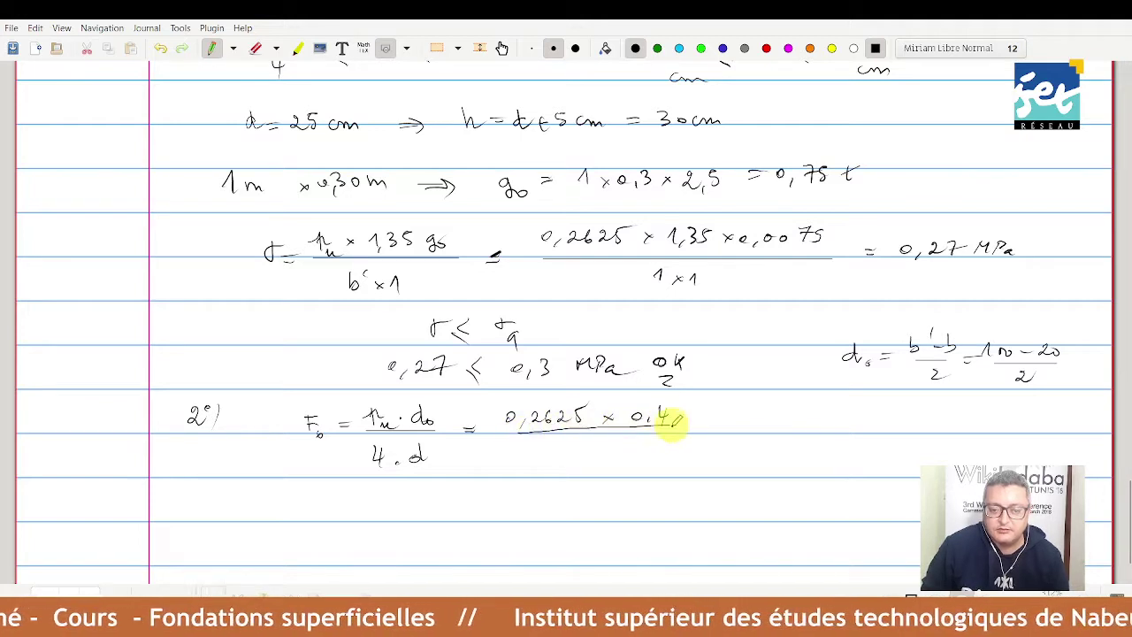
mouse_move(543, 443)
left_mouse_down()
mouse_move(547, 460)
mouse_move(590, 456)
left_mouse_up()
mouse_move(590, 446)
left_mouse_down()
mouse_move(579, 456)
mouse_move(617, 448)
left_mouse_up()
left_click_drag(626, 453, 624, 458)
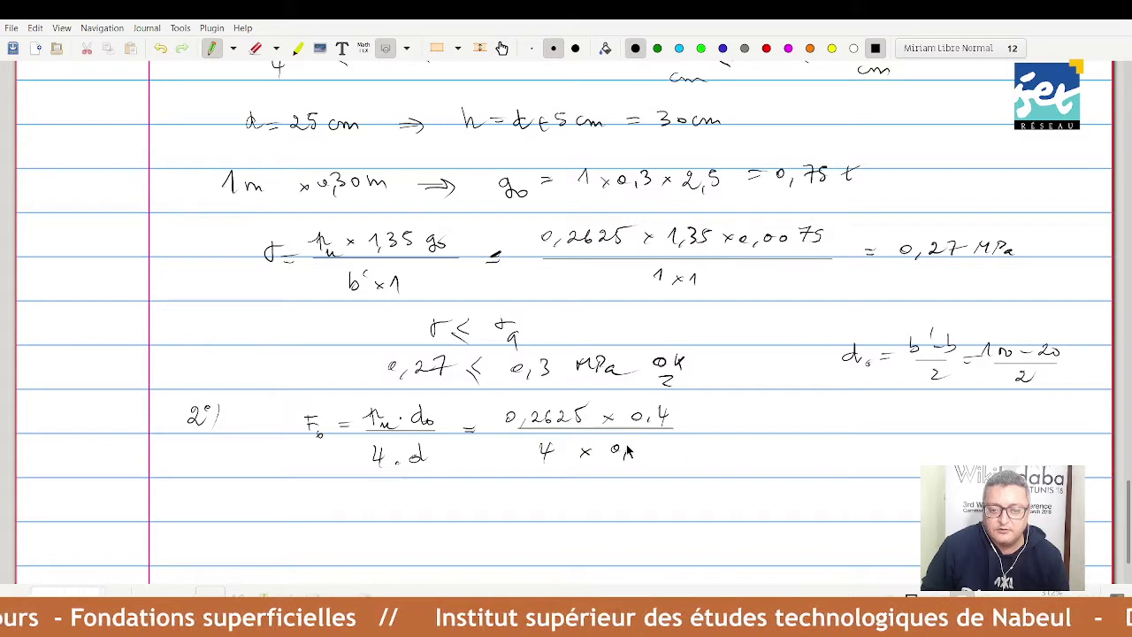
mouse_move(640, 438)
left_mouse_down()
mouse_move(655, 456)
mouse_move(665, 435)
mouse_move(705, 431)
left_mouse_up()
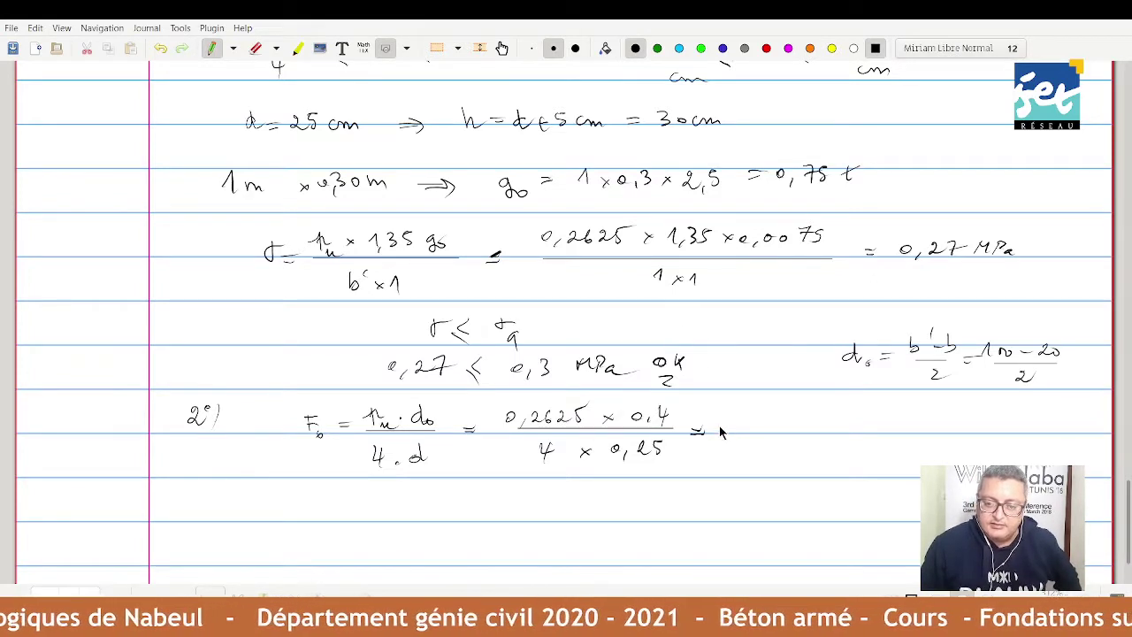
mouse_move(729, 427)
left_mouse_down()
mouse_move(741, 439)
mouse_move(764, 425)
mouse_move(831, 425)
mouse_move(849, 409)
left_mouse_up()
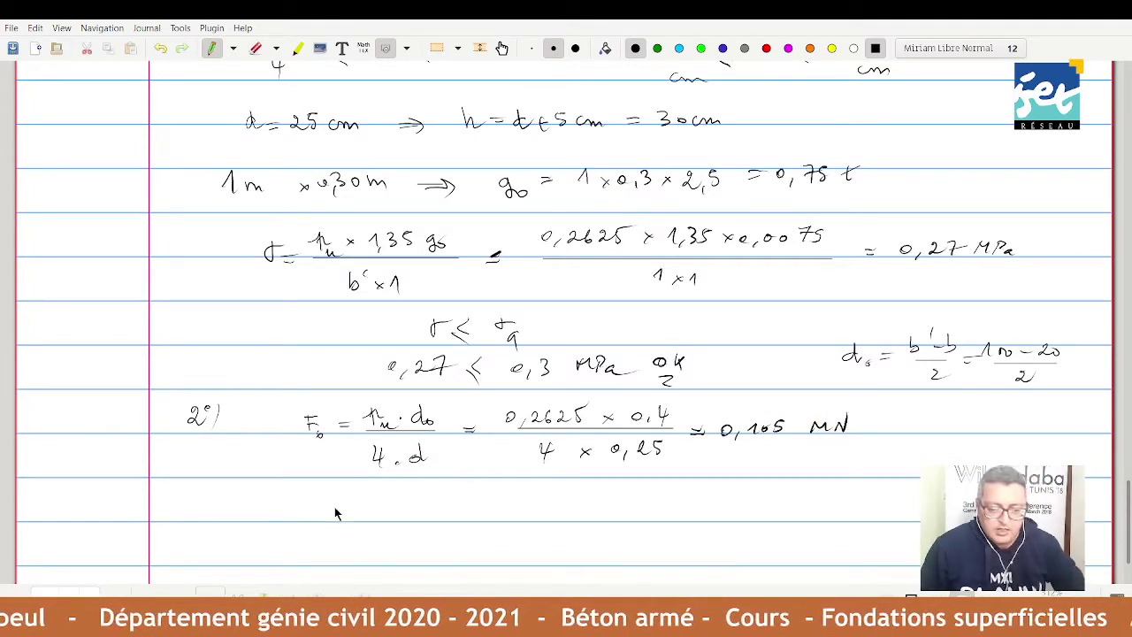
Write Au = 0,105/fey, noting fey = fe/γs in the left margin.
left_click_drag(309, 504, 310, 518)
mouse_move(322, 504)
left_mouse_down()
mouse_move(320, 520)
mouse_move(354, 515)
left_mouse_up()
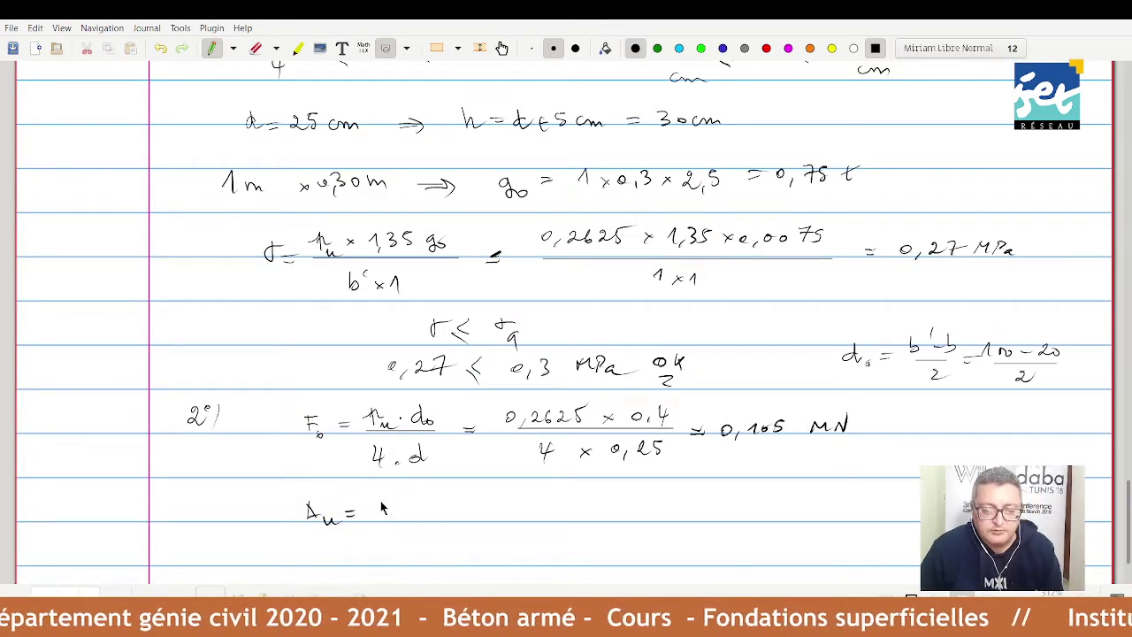
left_click_drag(382, 496, 391, 508)
mouse_move(404, 502)
left_mouse_down()
mouse_move(413, 495)
mouse_move(442, 512)
mouse_move(389, 549)
mouse_move(414, 548)
left_mouse_up()
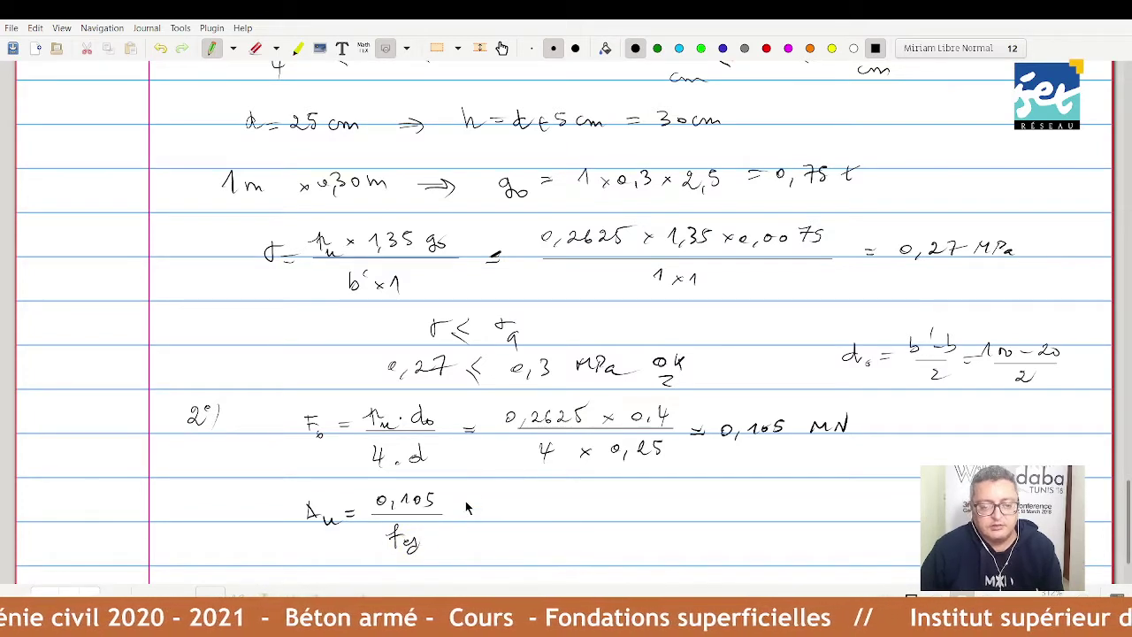
mouse_move(168, 501)
left_mouse_down()
mouse_move(158, 529)
mouse_move(196, 524)
mouse_move(226, 494)
mouse_move(228, 509)
left_mouse_up()
mouse_move(210, 526)
left_mouse_down()
mouse_move(219, 518)
mouse_move(225, 534)
left_mouse_up()
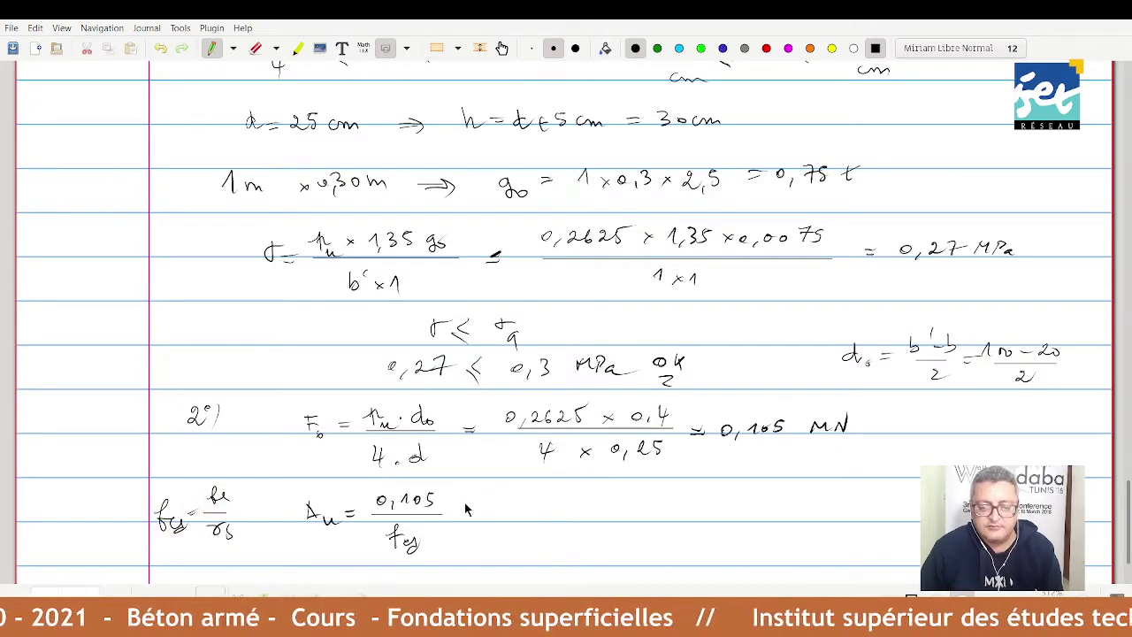
Evaluate Au = 0,105/348 ·10⁴ = 3,017 cm²/m.
left_click_drag(455, 509, 470, 508)
mouse_move(456, 515)
left_mouse_down()
mouse_move(495, 500)
mouse_move(506, 508)
left_mouse_up()
left_click_drag(513, 498, 536, 509)
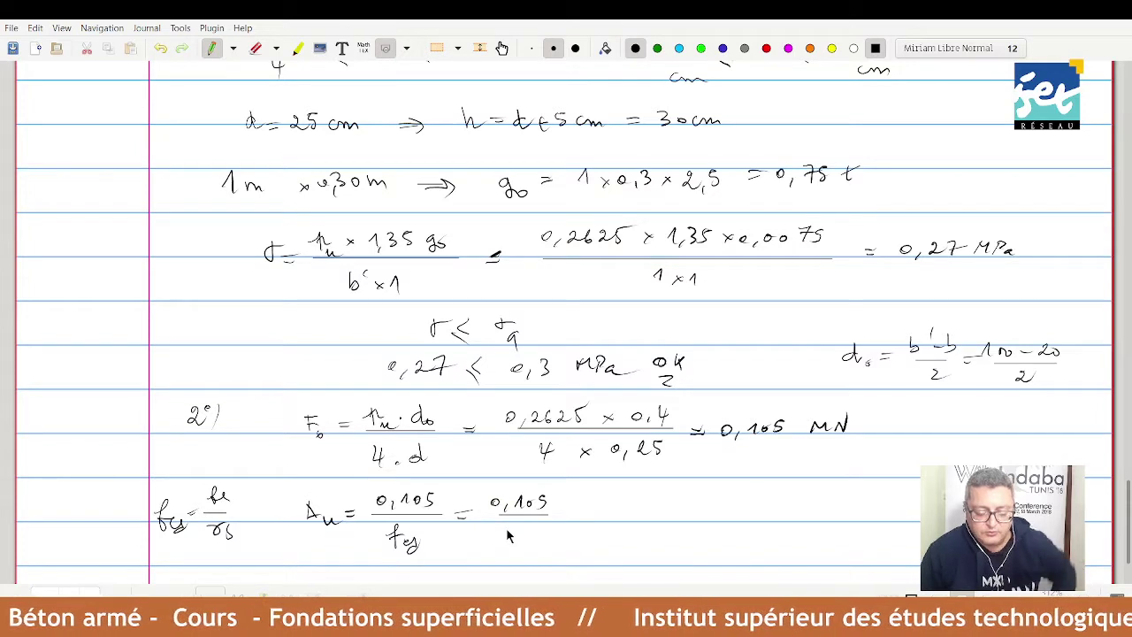
mouse_move(499, 534)
left_mouse_down()
mouse_move(499, 547)
mouse_move(532, 538)
left_mouse_up()
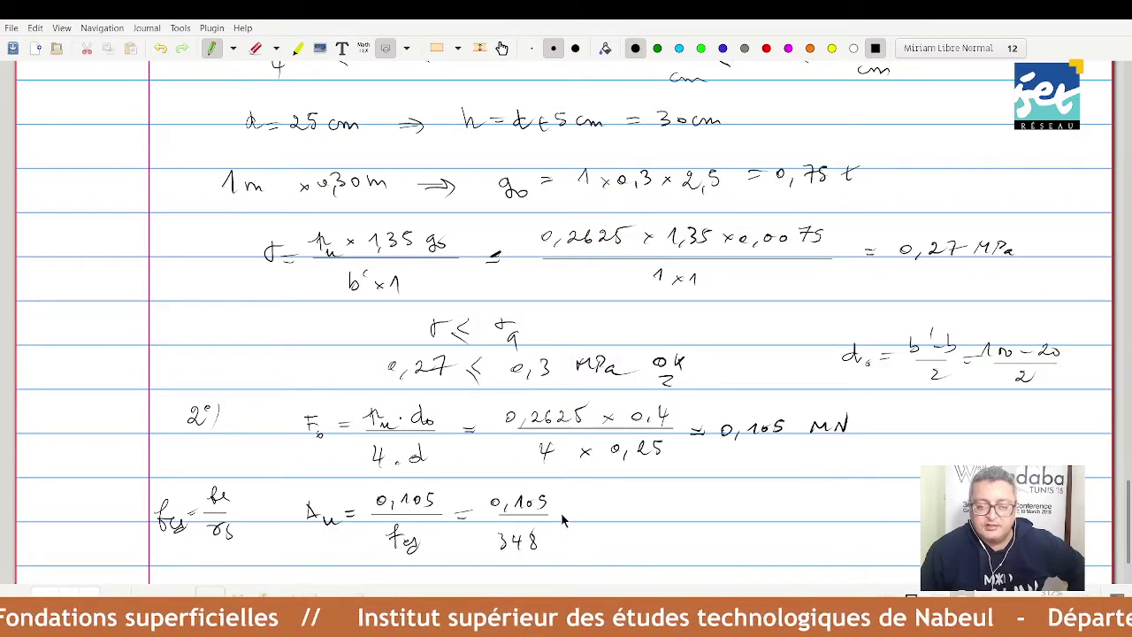
left_click_drag(562, 512, 574, 514)
left_click_drag(585, 507, 599, 506)
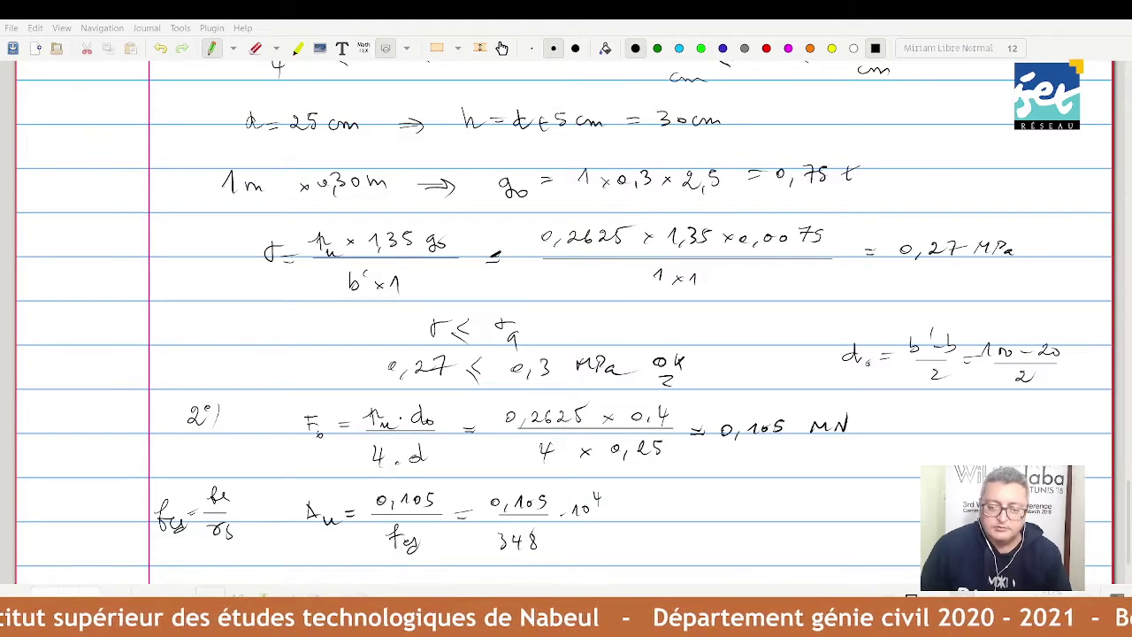
left_click_drag(613, 511, 656, 523)
mouse_move(666, 506)
left_mouse_down()
mouse_move(674, 519)
mouse_move(706, 516)
left_mouse_up()
mouse_move(713, 517)
left_mouse_down()
mouse_move(732, 506)
mouse_move(726, 531)
mouse_move(772, 505)
left_mouse_up()
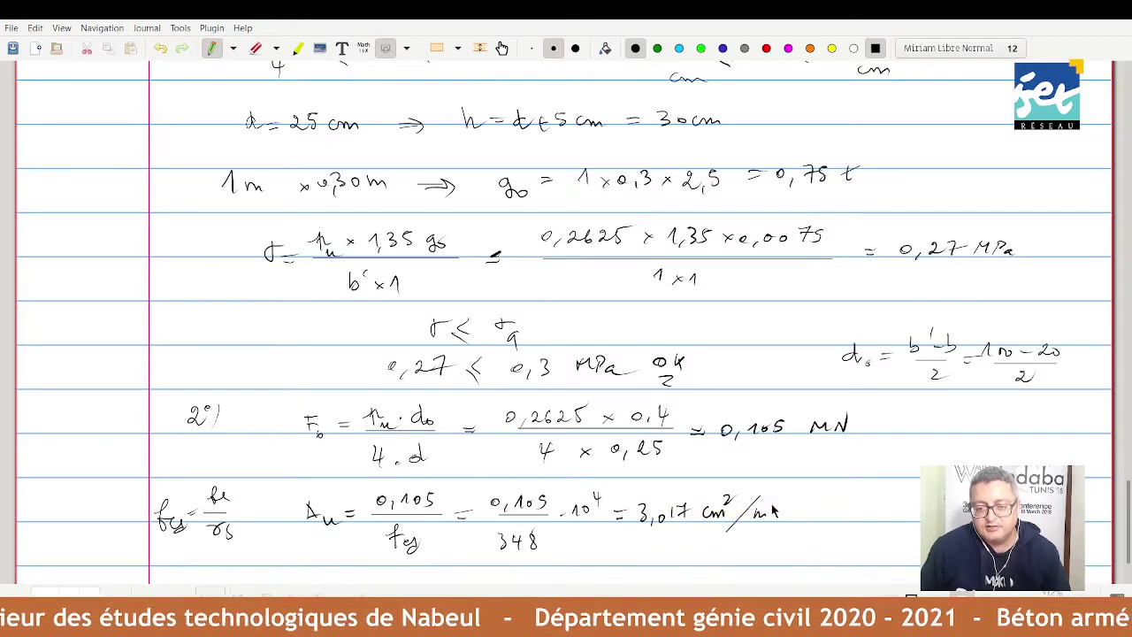
On the fresh page, handwrite A = 1,50 × Au = next to the FTP label.
scroll(741, 415, "down", 3)
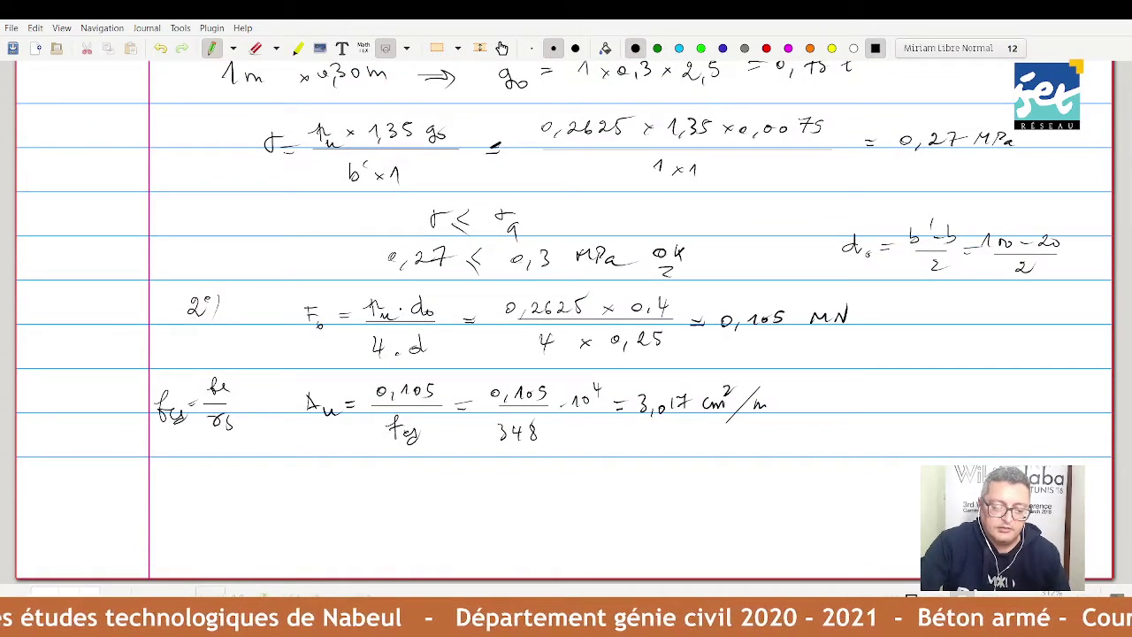
scroll(396, 418, "down", 10)
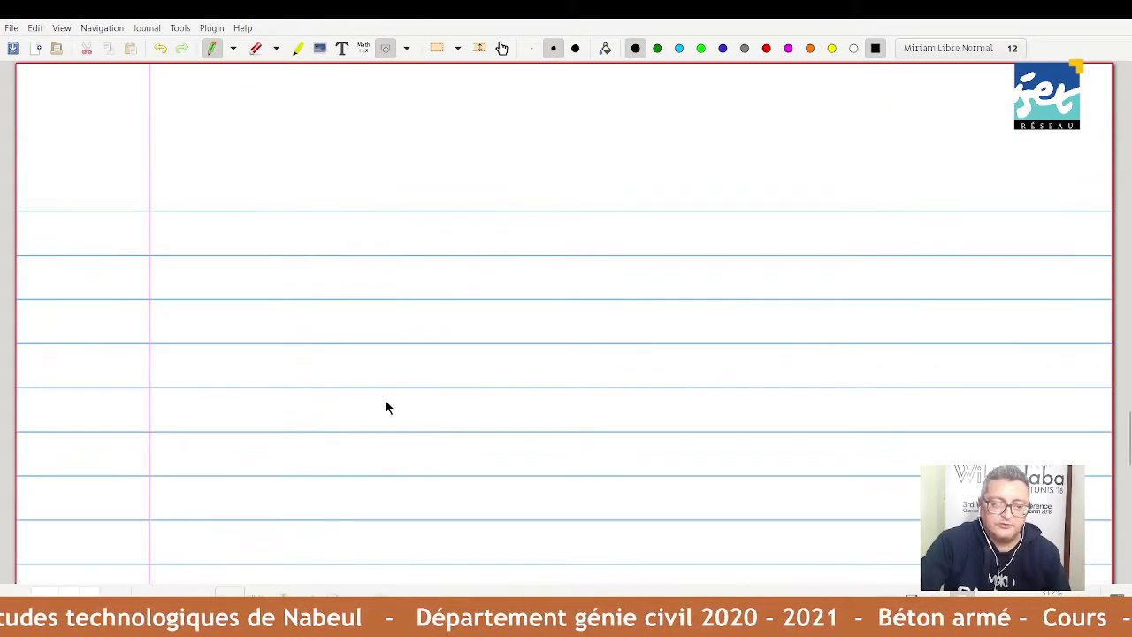
mouse_move(216, 191)
left_mouse_down()
mouse_move(210, 204)
mouse_move(250, 199)
left_mouse_up()
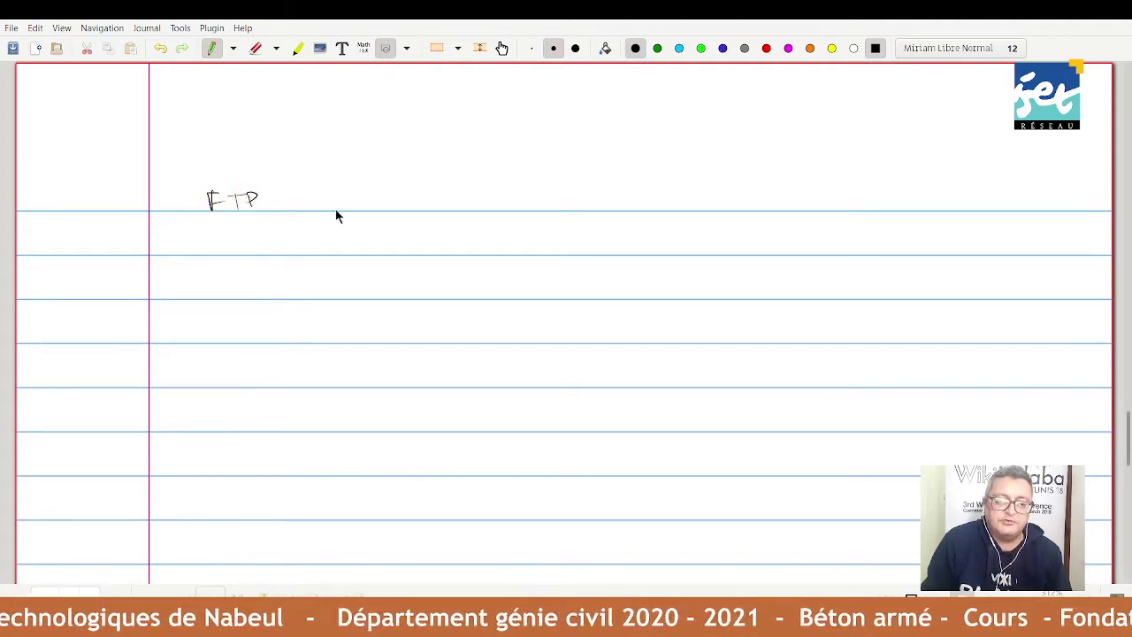
left_click_drag(359, 210, 370, 206)
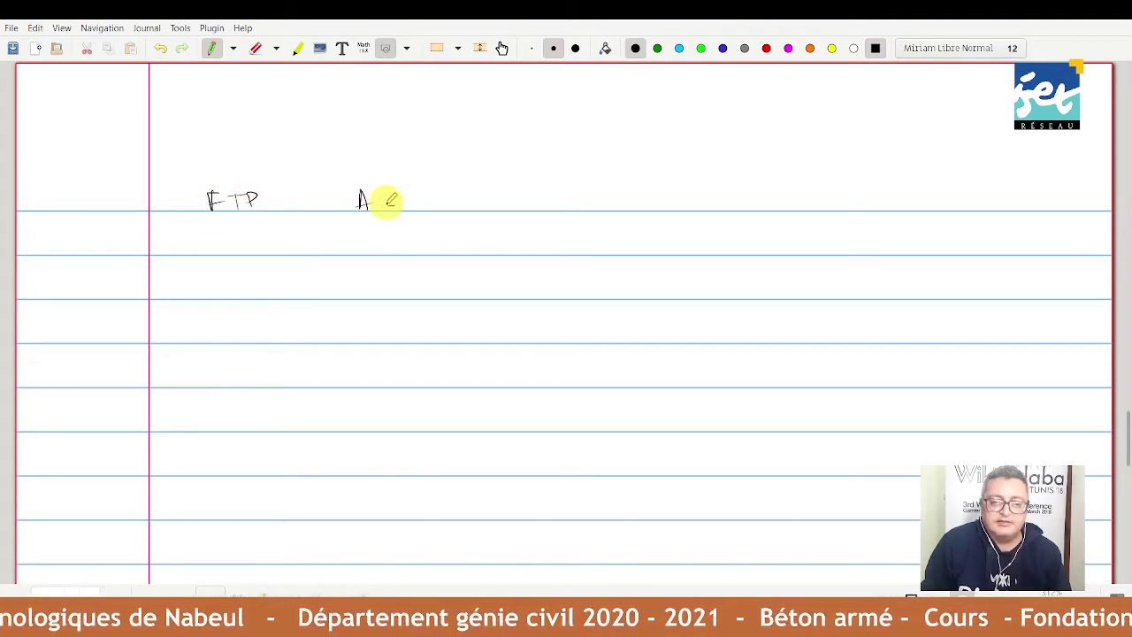
mouse_move(444, 197)
left_mouse_down()
mouse_move(435, 210)
mouse_move(452, 200)
left_mouse_up()
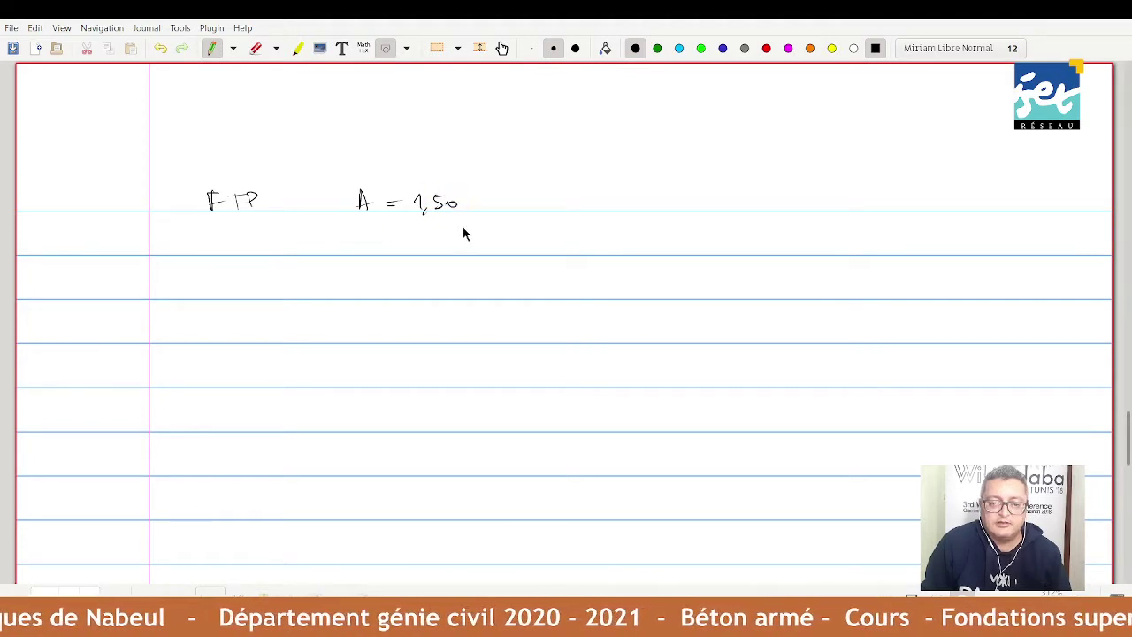
left_click(475, 203)
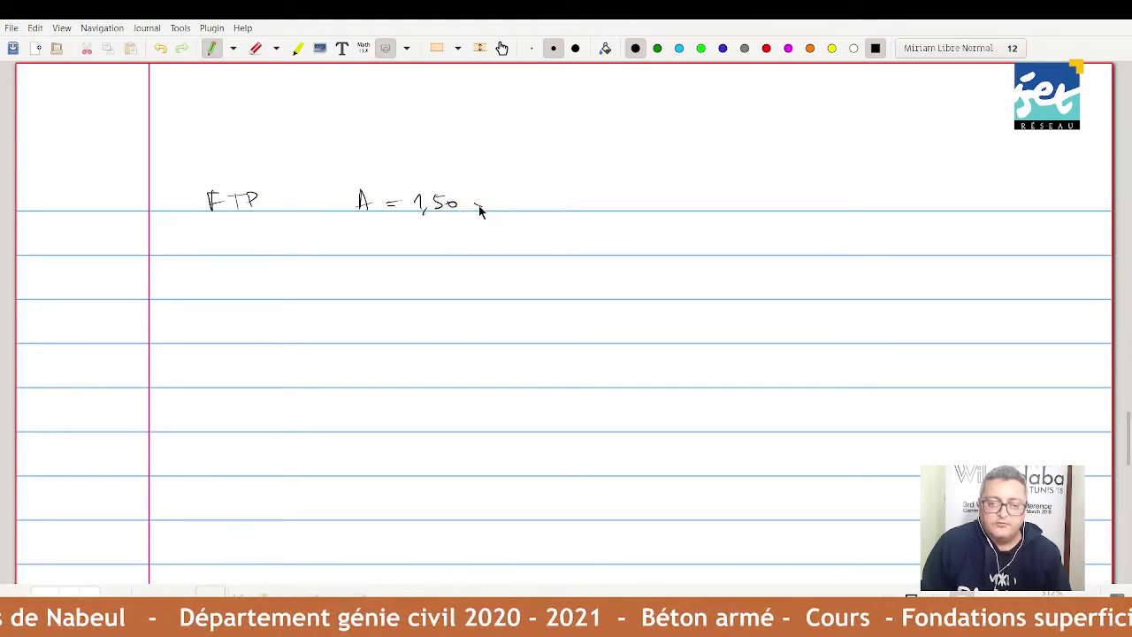
mouse_move(478, 205)
left_mouse_down()
mouse_move(526, 195)
mouse_move(529, 213)
mouse_move(550, 196)
left_mouse_up()
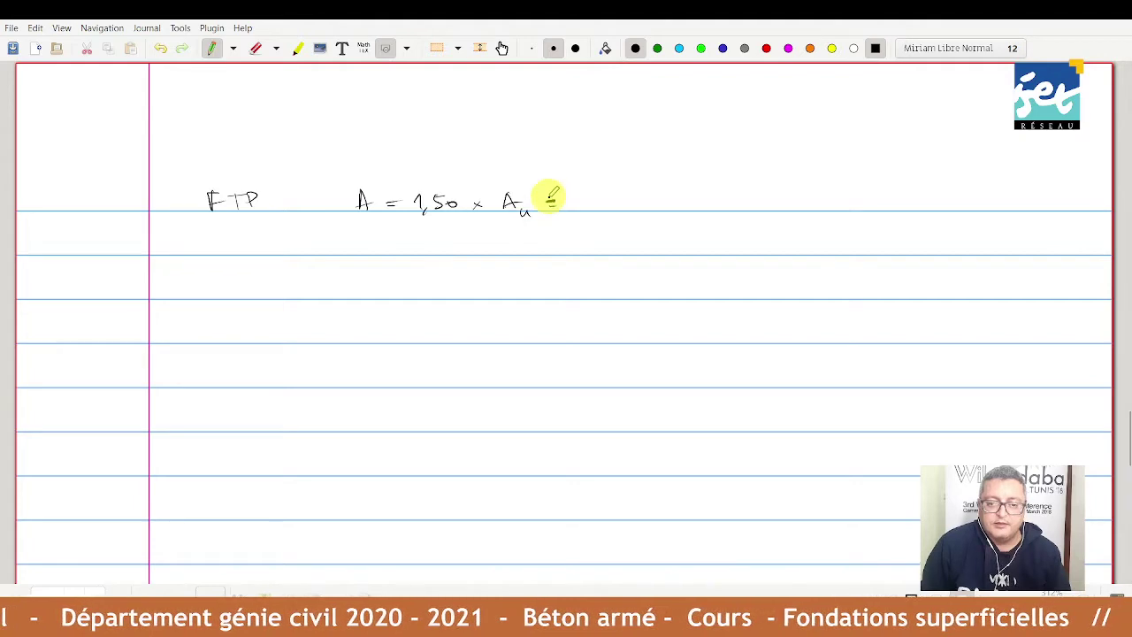
scroll(548, 196, "up", 10)
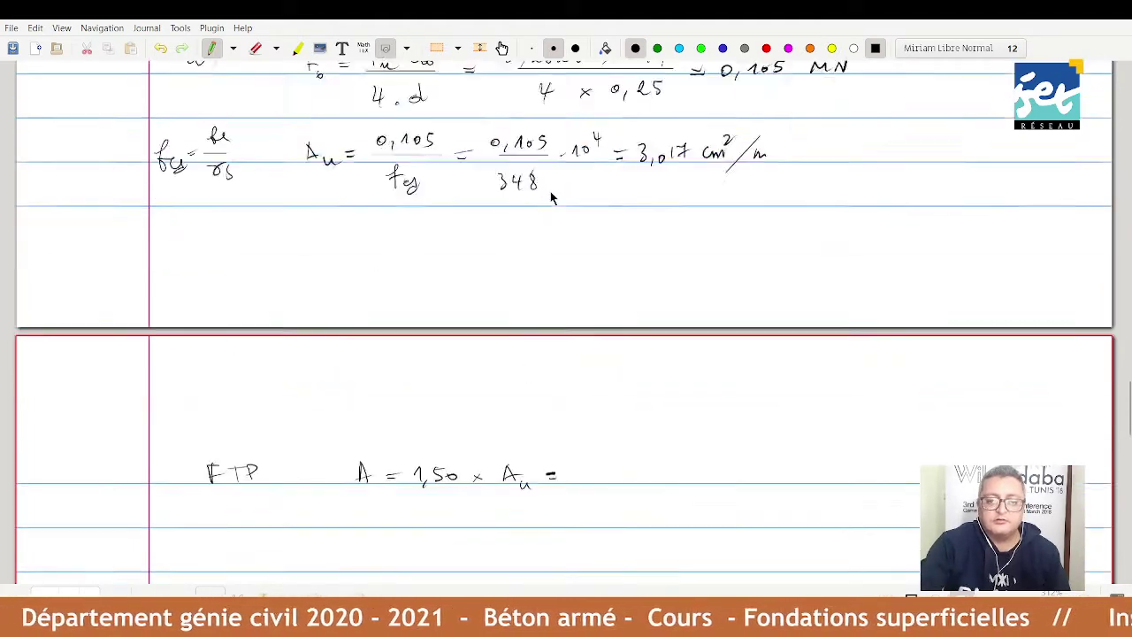
scroll(655, 265, "down", 2)
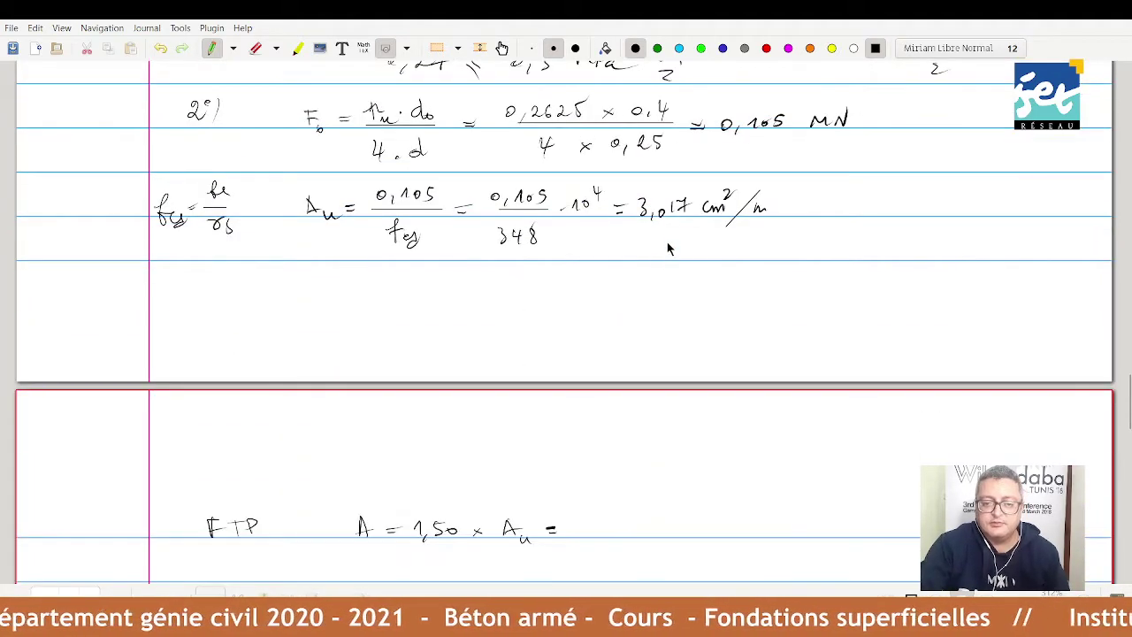
scroll(667, 242, "down", 3)
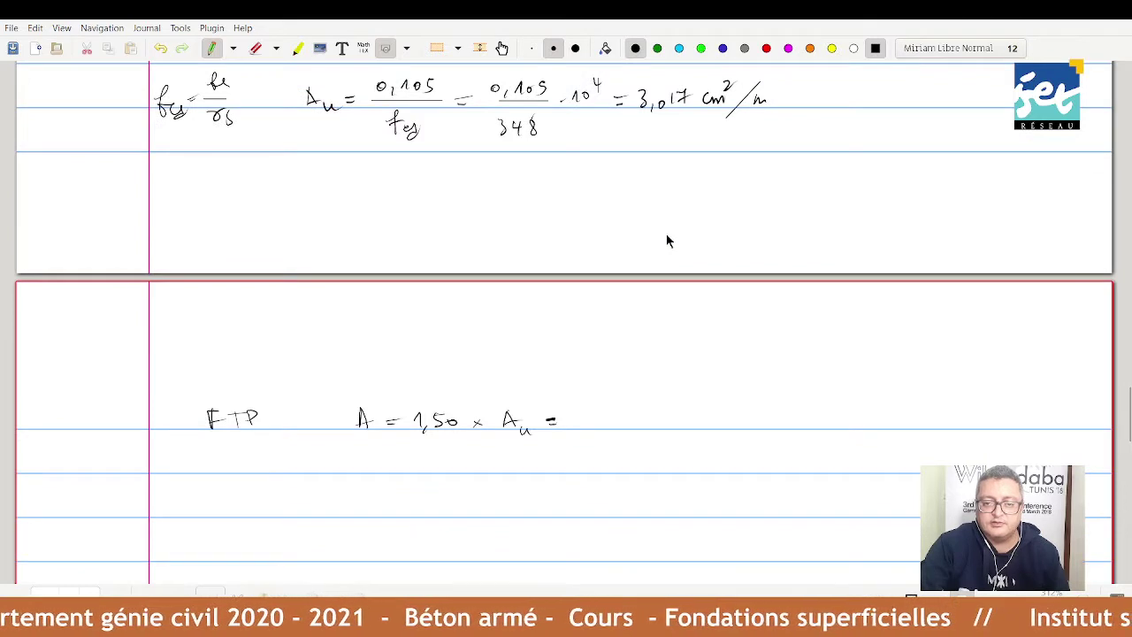
scroll(667, 239, "down", 2)
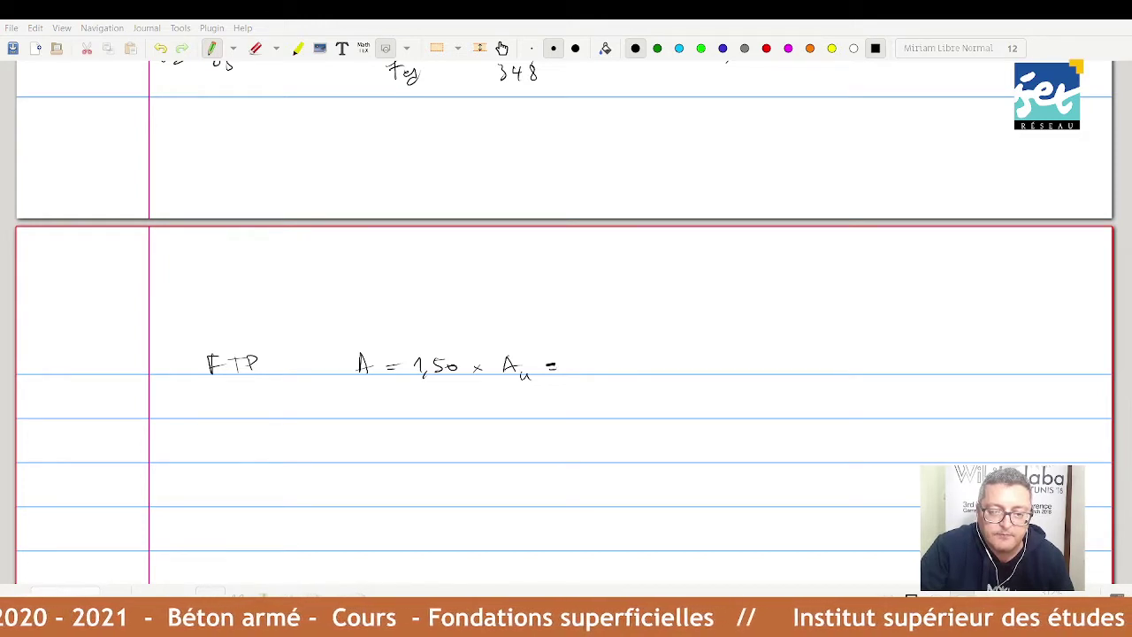
left_click(545, 450)
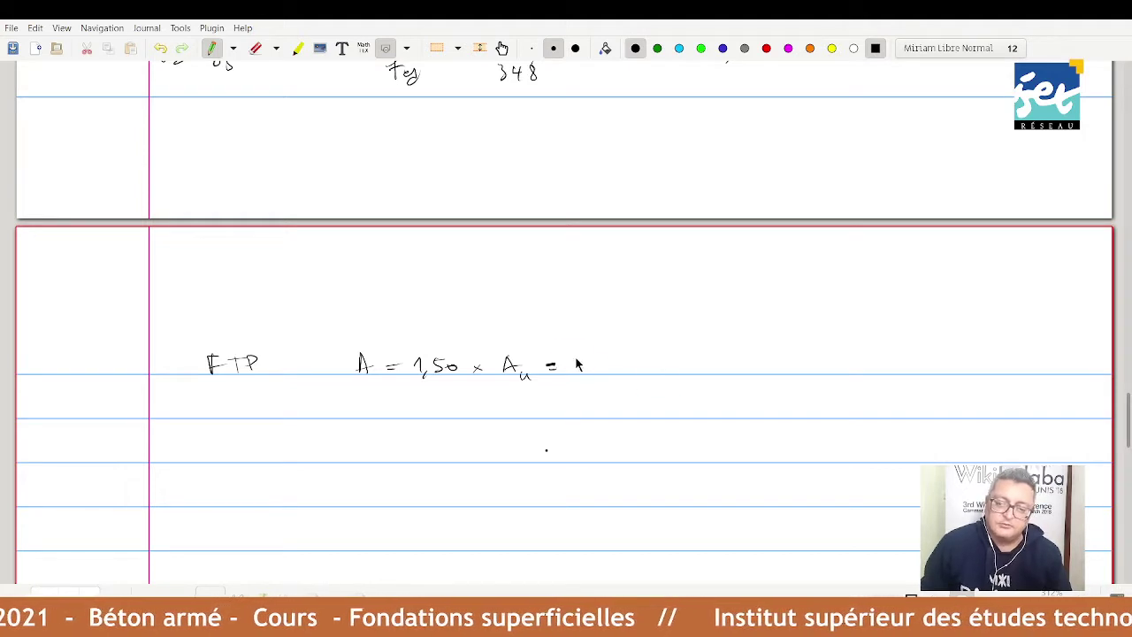
Finish the FTP line with 4,52 cm² and begin 'Si HA10' underneath.
mouse_move(575, 358)
left_mouse_down()
mouse_move(596, 371)
mouse_move(671, 371)
mouse_move(676, 354)
left_mouse_up()
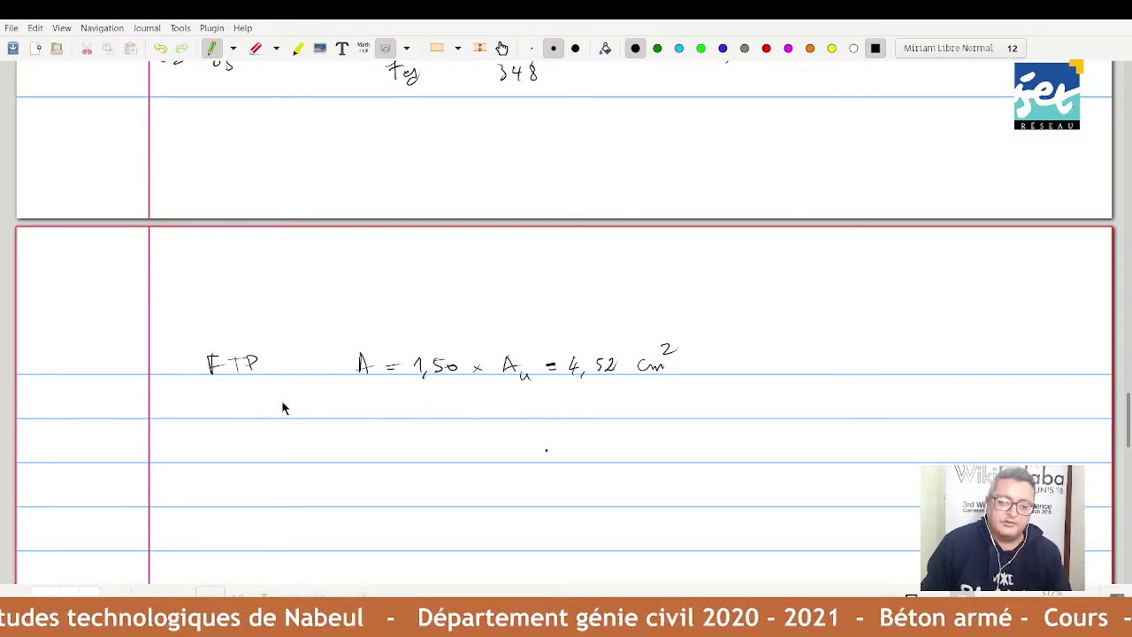
left_click_drag(270, 405, 266, 418)
left_click_drag(277, 410, 358, 415)
left_click(281, 405)
left_click_drag(368, 404, 367, 404)
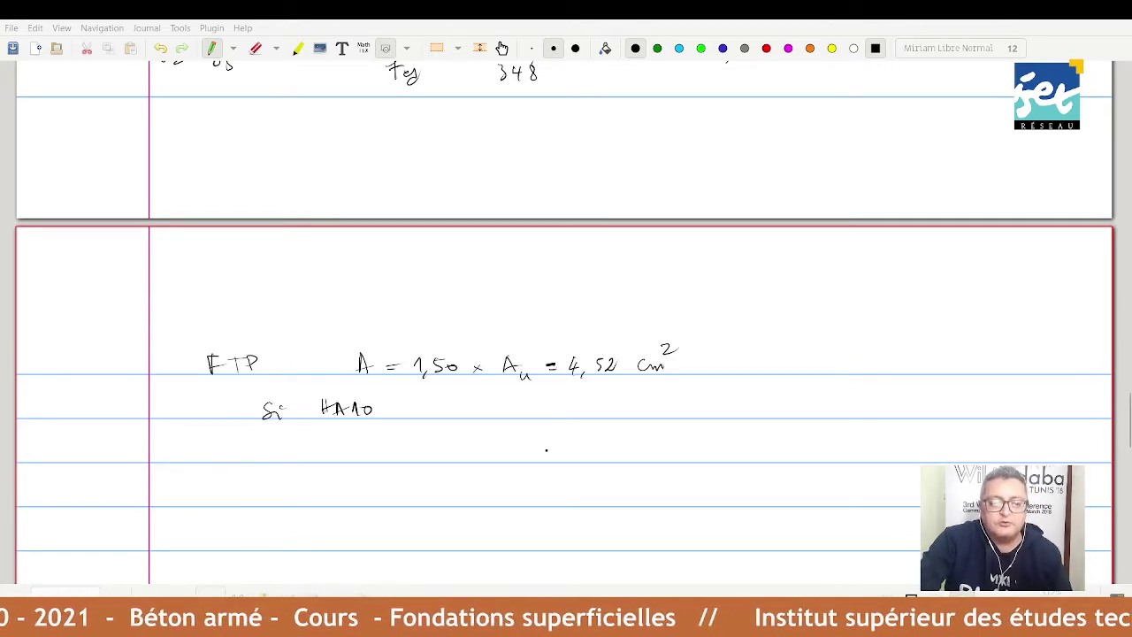
Write the first option: 6 HA10 giving 4,71 cm² > Au, underlining 6 HA10.
left_click(405, 425)
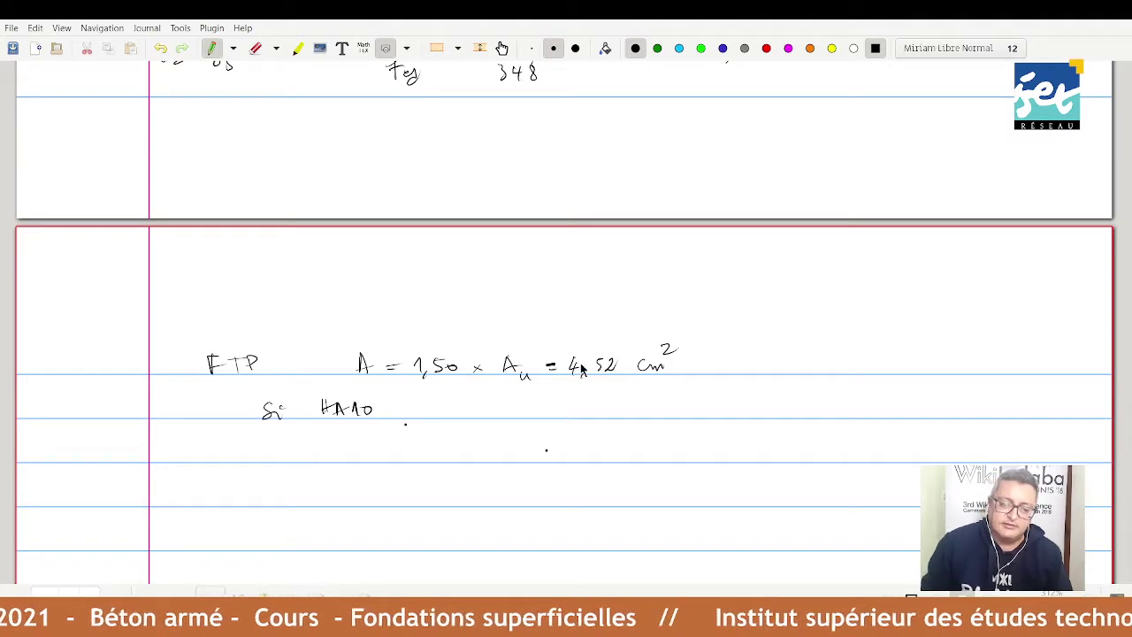
mouse_move(499, 399)
left_mouse_down()
mouse_move(495, 410)
mouse_move(570, 407)
left_mouse_up()
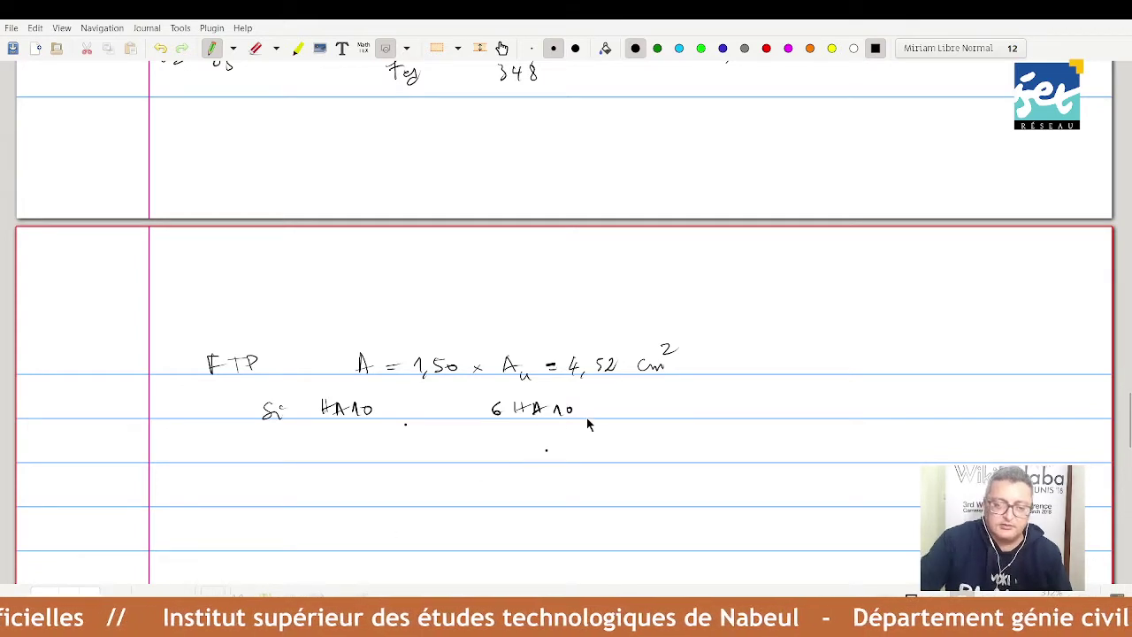
left_click_drag(649, 407, 658, 421)
left_click_drag(665, 416, 712, 416)
mouse_move(719, 411)
left_mouse_down()
mouse_move(734, 416)
mouse_move(740, 400)
mouse_move(776, 422)
mouse_move(818, 409)
left_mouse_up()
left_click_drag(821, 404, 834, 412)
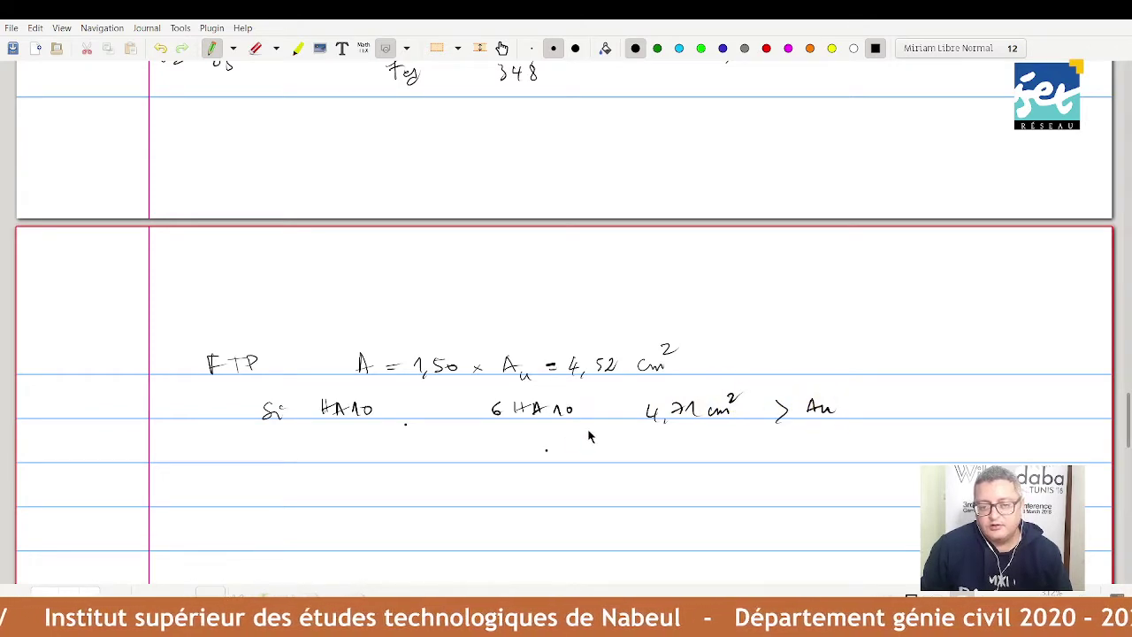
left_click_drag(493, 425, 572, 425)
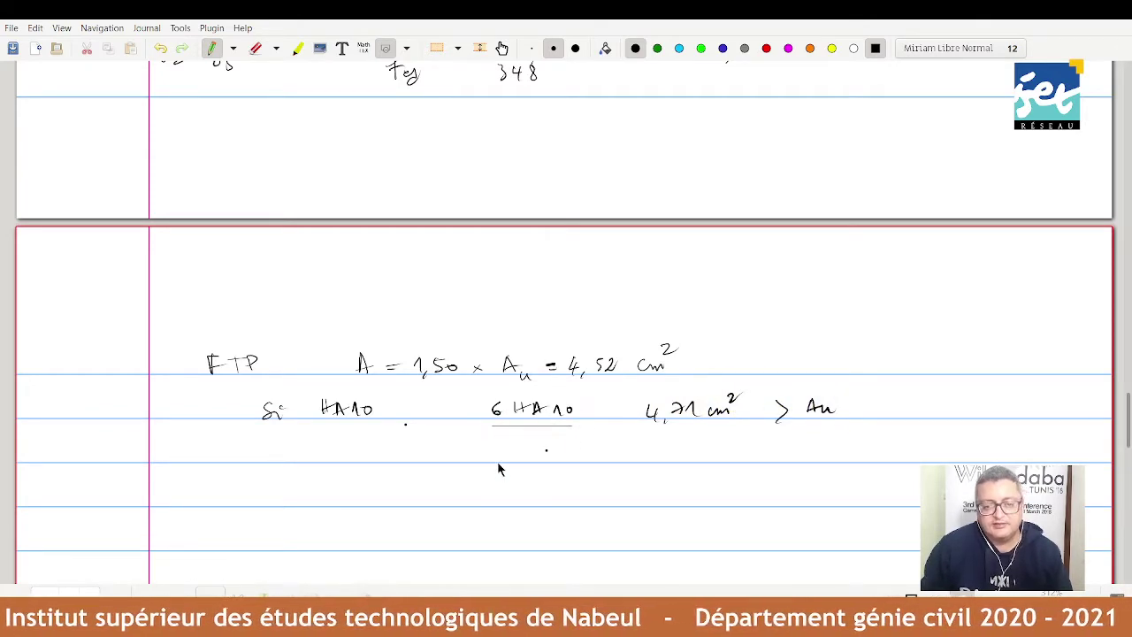
Write the second option: Si HA12, 4 HA12 giving 4,52 cm², underlining 4,52 cm².
mouse_move(274, 447)
left_mouse_down()
mouse_move(263, 462)
mouse_move(324, 461)
left_mouse_up()
left_click(280, 445)
left_click_drag(334, 447, 336, 453)
left_click_drag(339, 461, 376, 457)
mouse_move(501, 444)
left_mouse_down()
mouse_move(504, 462)
mouse_move(537, 459)
left_mouse_up()
mouse_move(527, 454)
left_mouse_down()
mouse_move(555, 447)
mouse_move(575, 458)
left_mouse_up()
left_click_drag(649, 445, 663, 461)
mouse_move(679, 446)
left_mouse_down()
mouse_move(681, 460)
mouse_move(688, 447)
left_mouse_up()
left_click_drag(693, 448, 717, 459)
left_click_drag(723, 453, 825, 454)
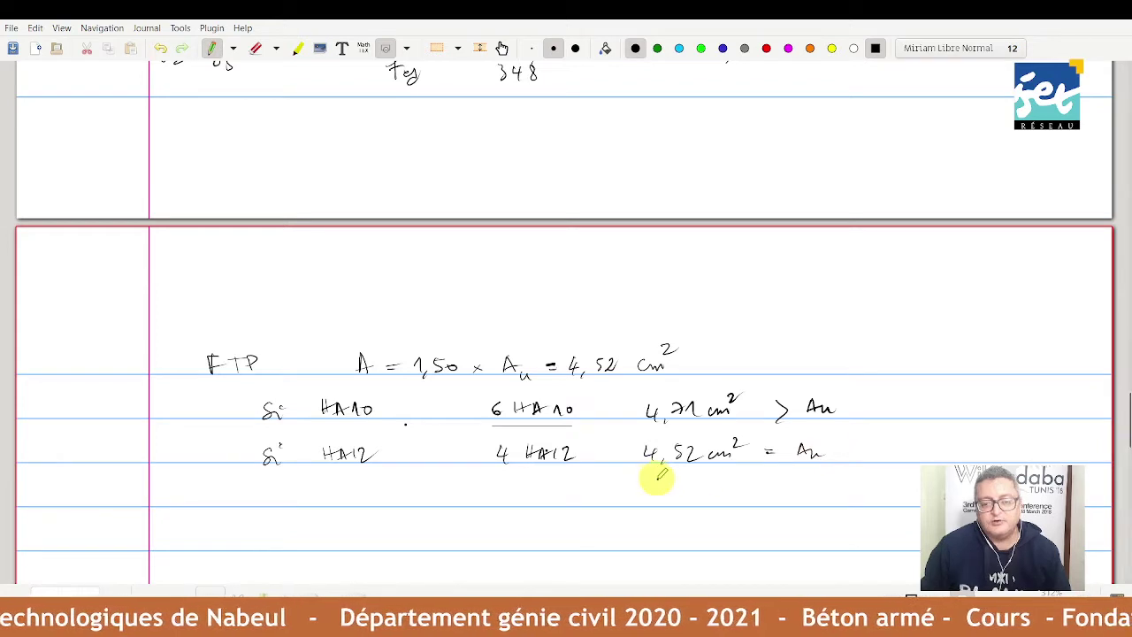
left_click_drag(651, 474, 740, 475)
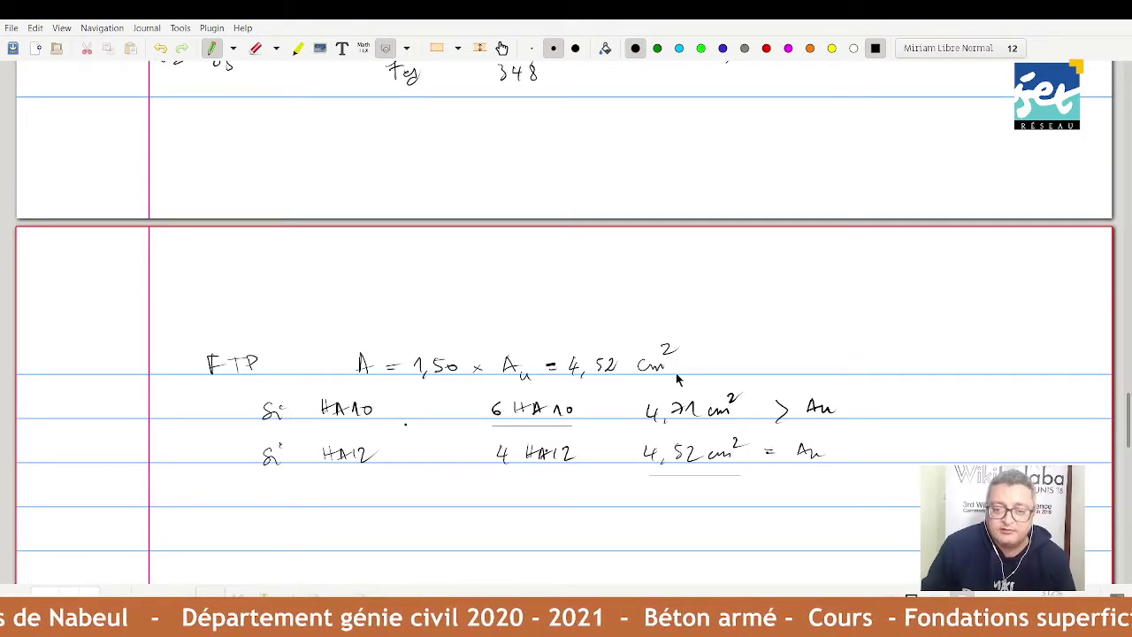
Add /m units to both areas, brace the two options, and underline HA10.
mouse_move(670, 382)
left_mouse_down()
mouse_move(708, 342)
mouse_move(716, 362)
left_mouse_up()
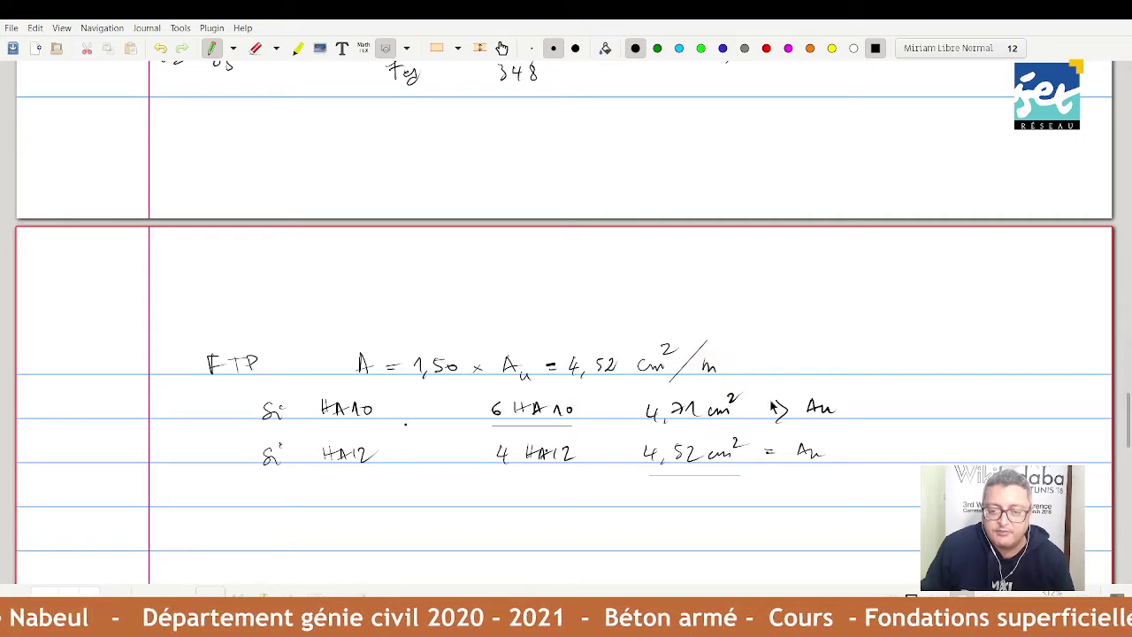
mouse_move(747, 418)
left_mouse_down()
mouse_move(760, 395)
mouse_move(768, 410)
left_mouse_up()
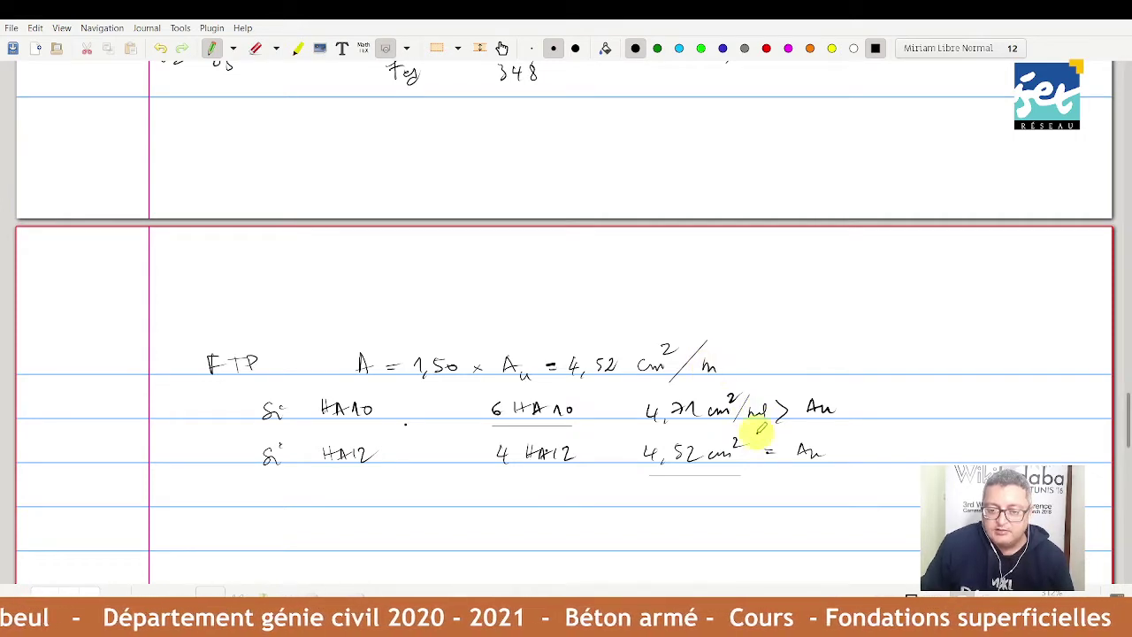
mouse_move(741, 459)
left_mouse_down()
mouse_move(753, 440)
mouse_move(759, 454)
left_mouse_up()
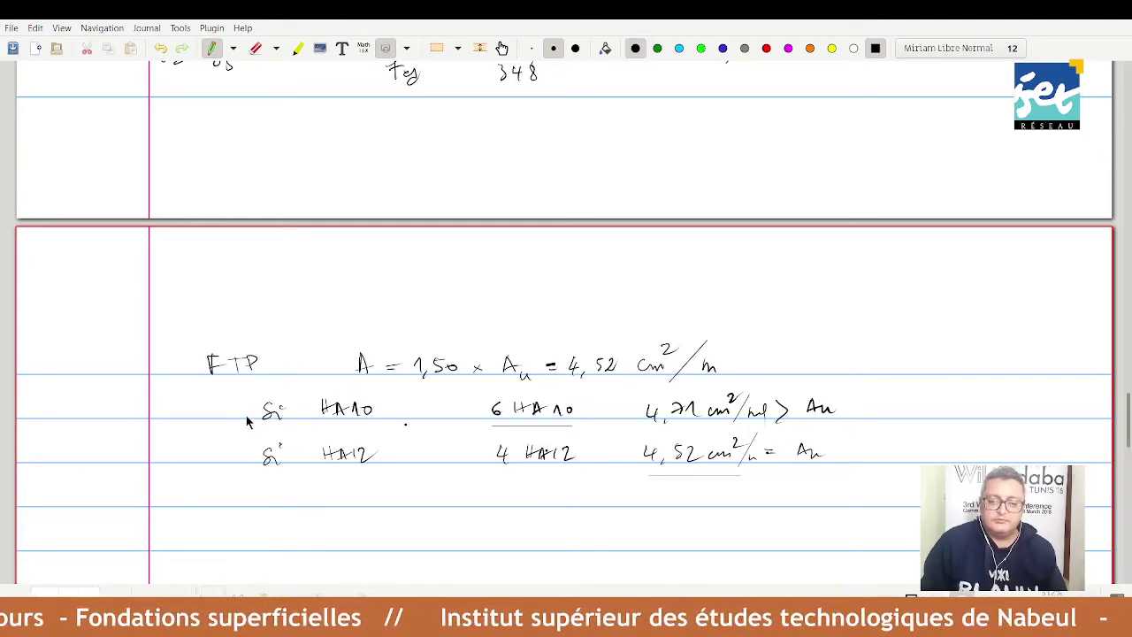
left_click_drag(250, 412, 254, 465)
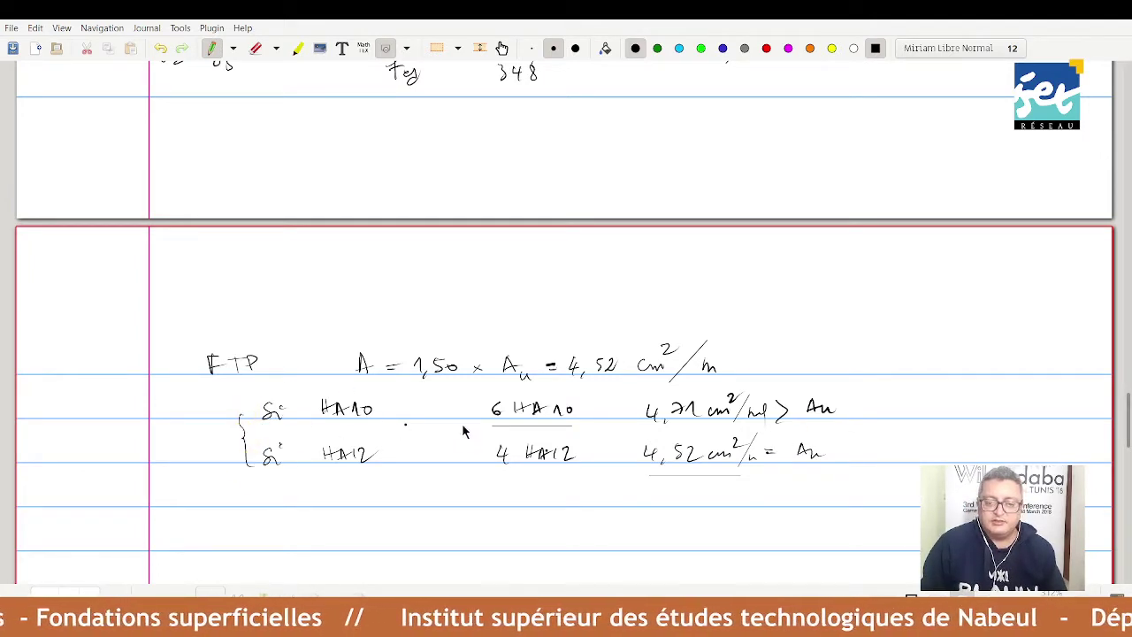
left_click_drag(314, 426, 376, 421)
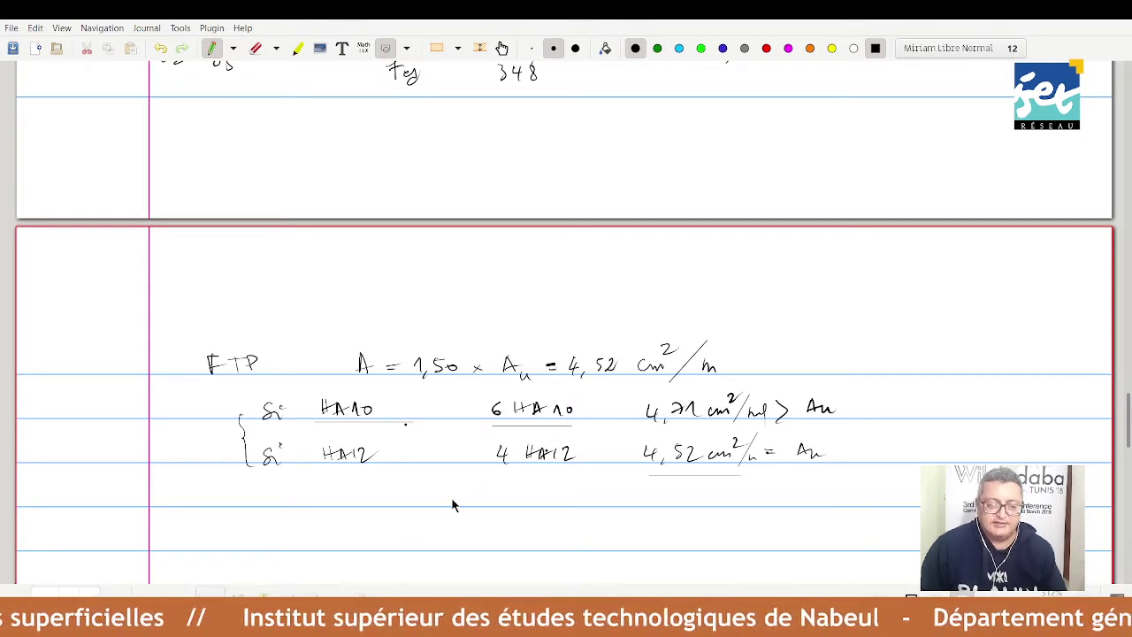
Highlight the 6 HA10 option row in yellow, then return to the black pen.
scroll(442, 497, "down", 3)
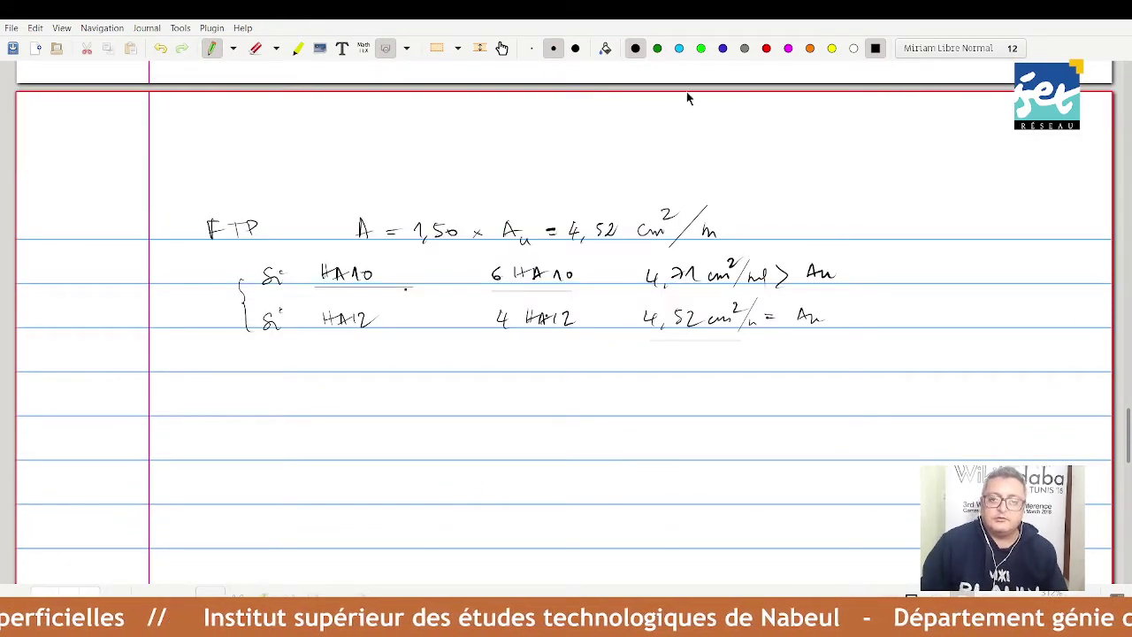
left_click(297, 48)
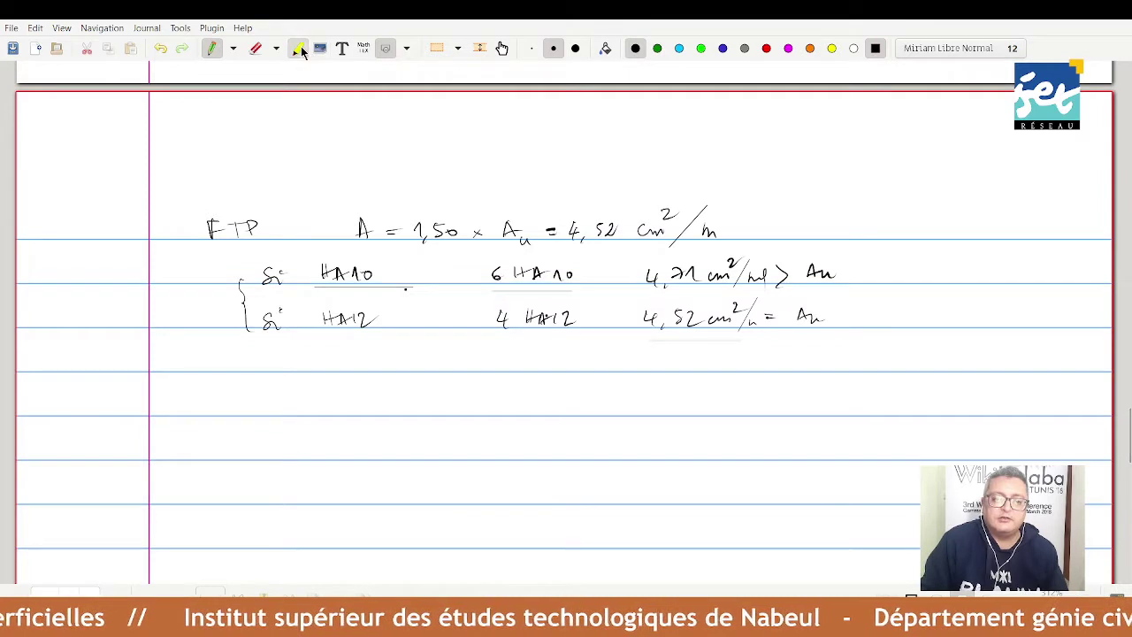
left_click(832, 49)
left_click_drag(308, 274, 838, 276)
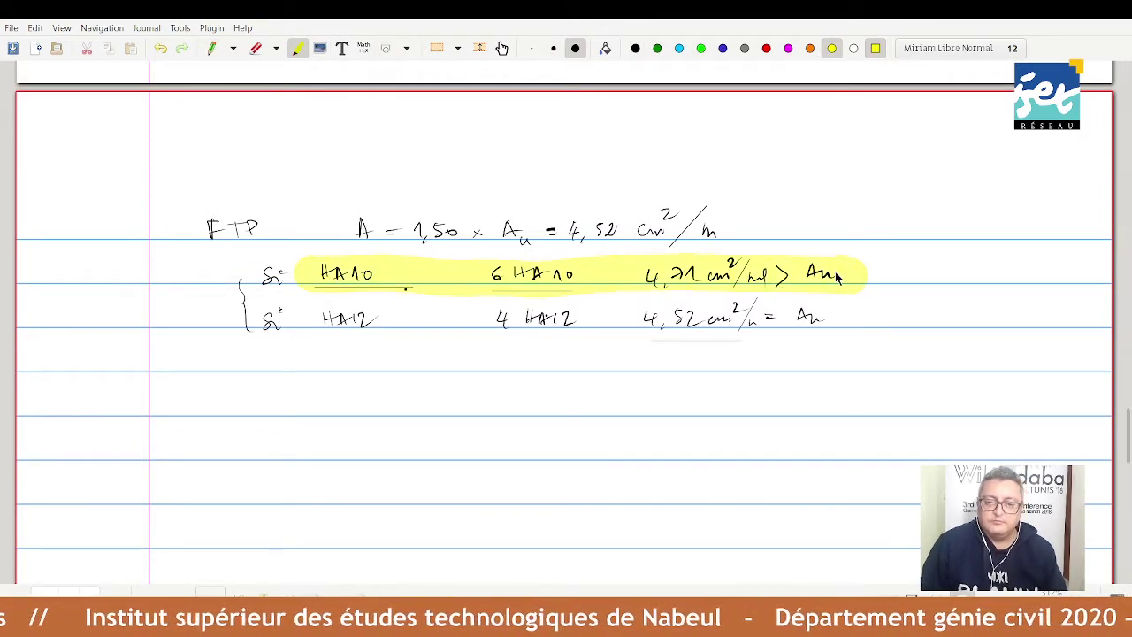
left_click(212, 48)
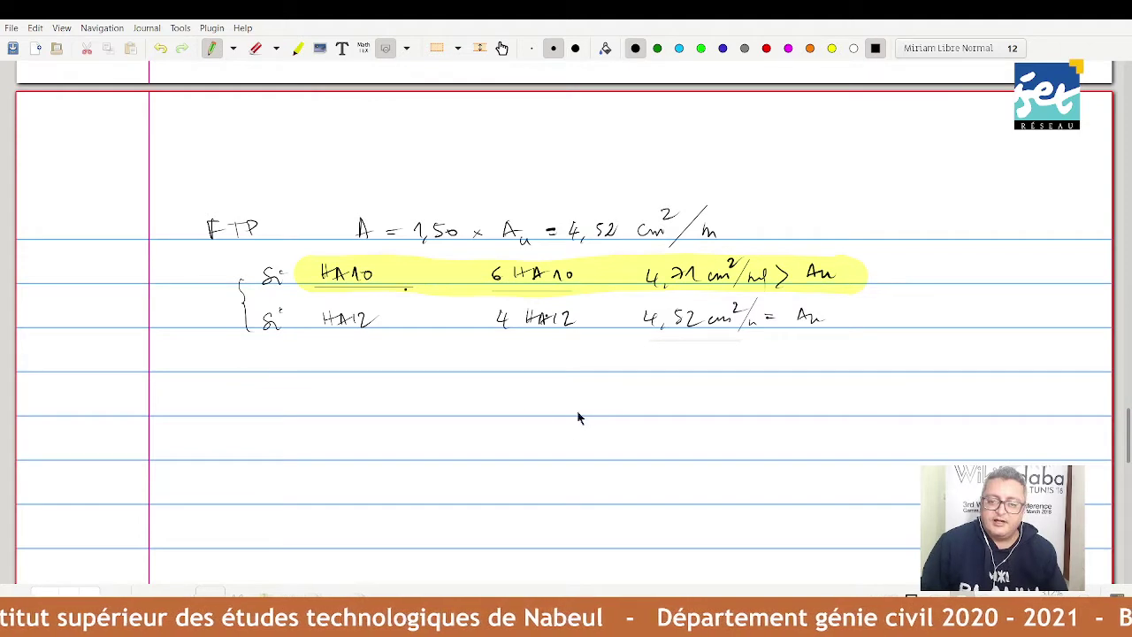
Sketch the strip footing and wall outline in perspective.
left_click_drag(551, 380, 551, 430)
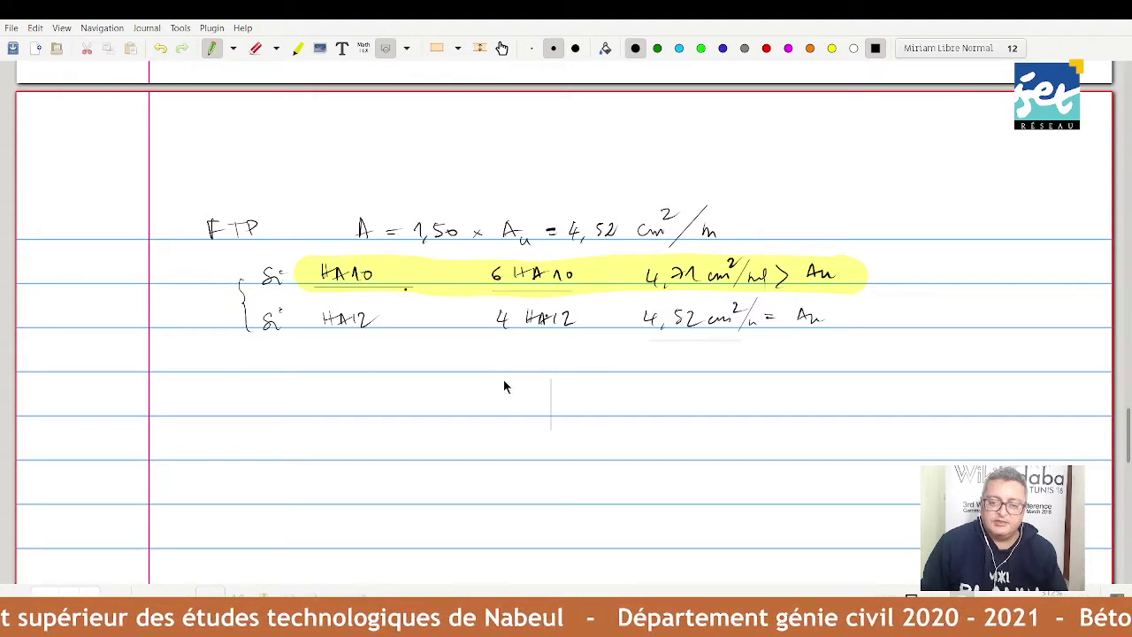
mouse_move(500, 380)
left_mouse_down()
mouse_move(500, 435)
mouse_move(421, 429)
mouse_move(477, 475)
mouse_move(622, 475)
left_mouse_up()
mouse_move(550, 429)
left_mouse_down()
mouse_move(628, 429)
mouse_move(622, 475)
left_mouse_up()
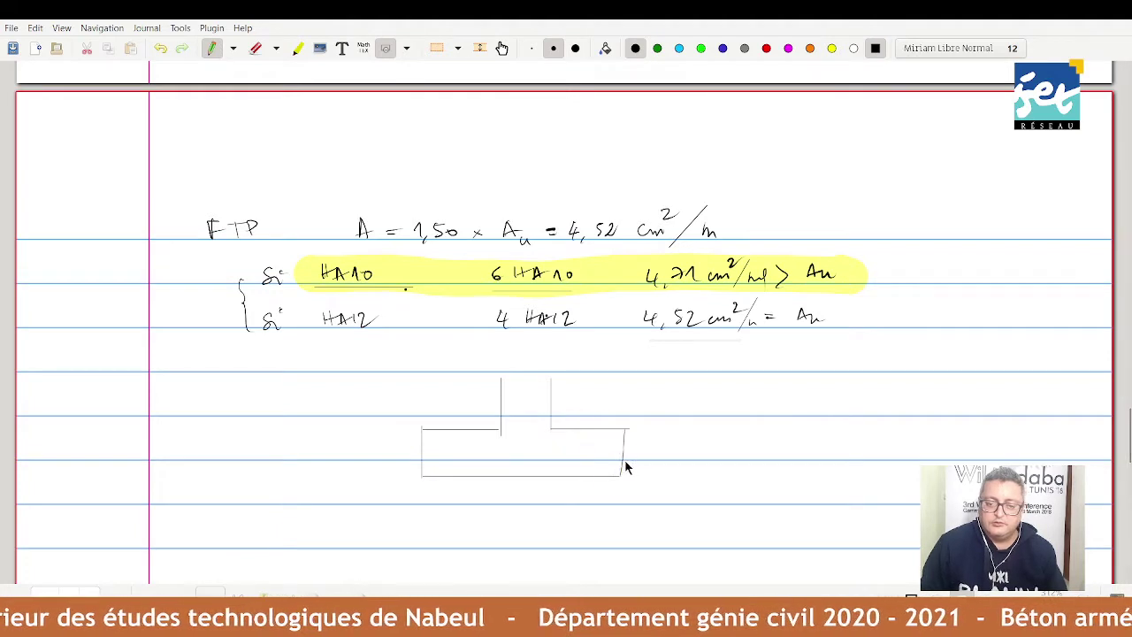
left_click_drag(623, 423, 689, 375)
left_click_drag(622, 477, 705, 405)
left_click_drag(553, 418, 617, 366)
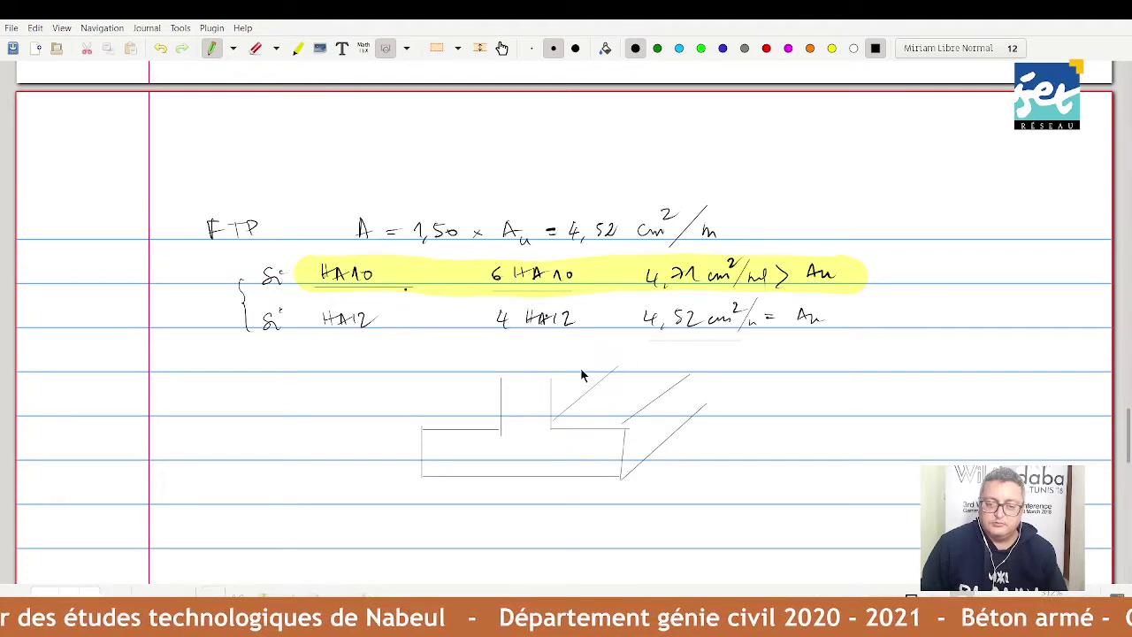
mouse_move(501, 375)
left_mouse_down()
mouse_move(543, 380)
mouse_move(578, 354)
left_mouse_up()
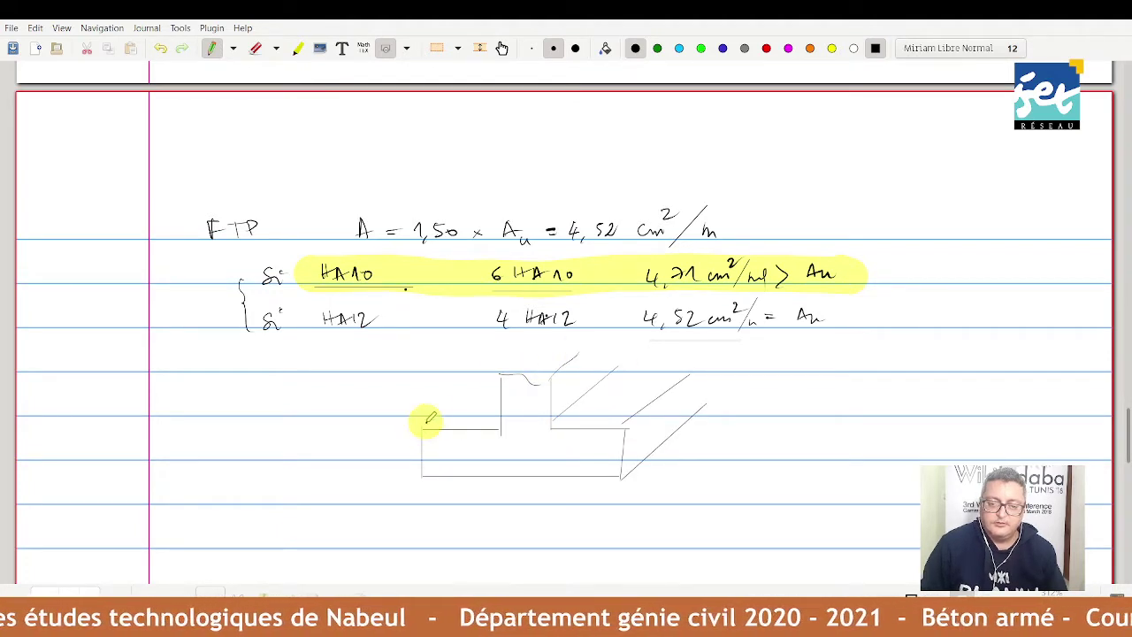
left_click_drag(423, 424, 473, 392)
Draw the main bars in blue, labelling width 6' and spacing 6 HA10/m.
left_click(722, 48)
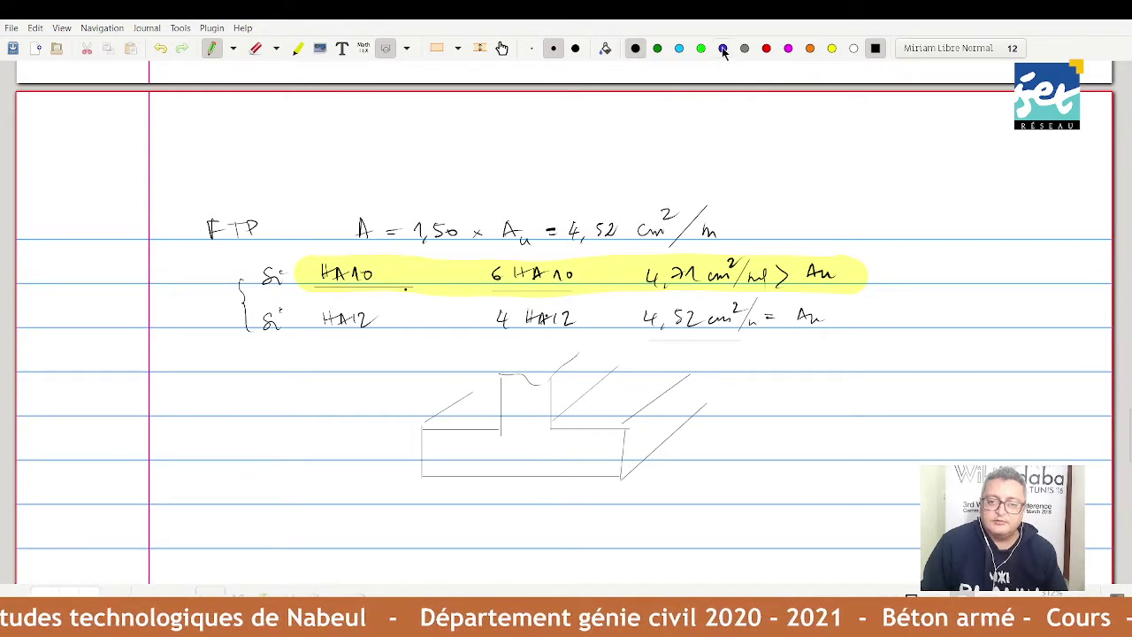
mouse_move(469, 424)
left_mouse_down()
mouse_move(564, 446)
mouse_move(620, 427)
left_mouse_up()
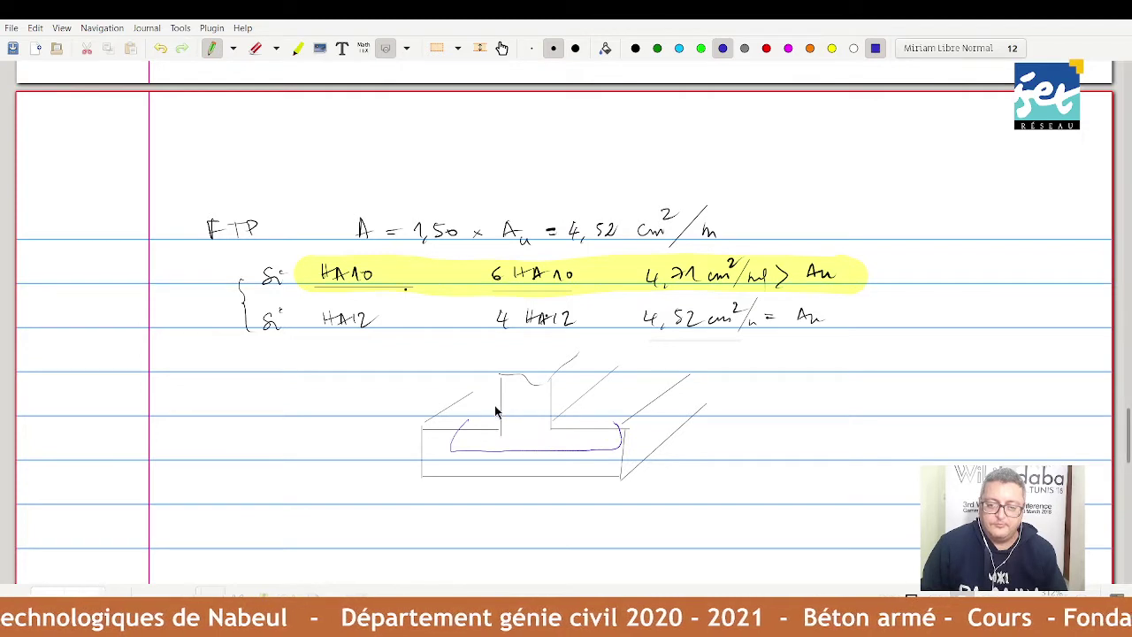
left_click_drag(498, 409, 640, 398)
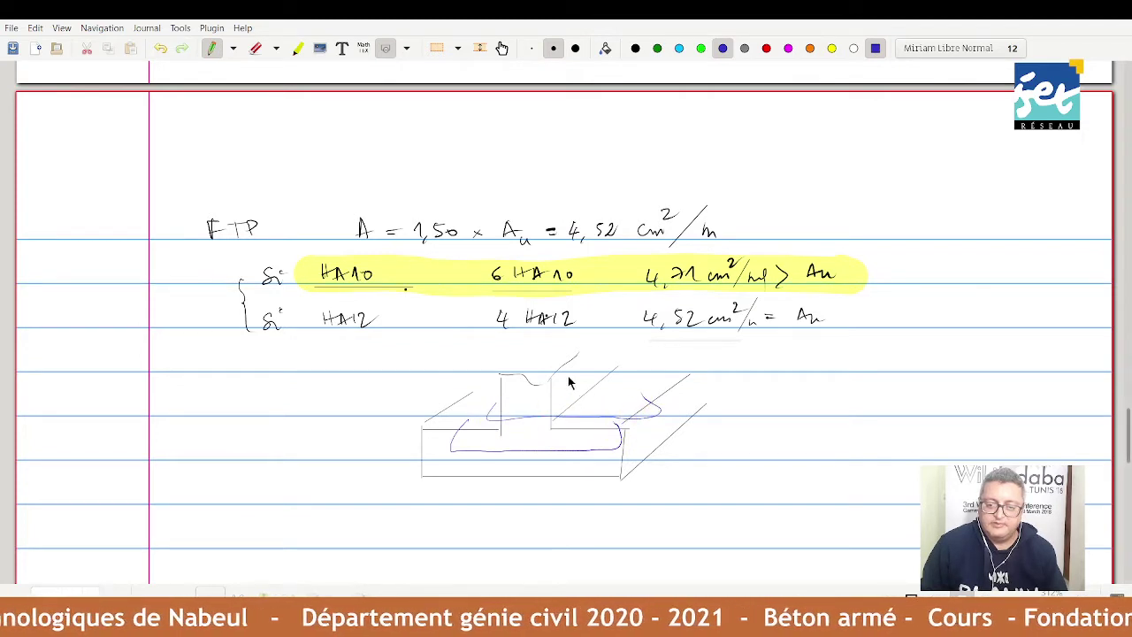
left_click_drag(555, 389, 665, 362)
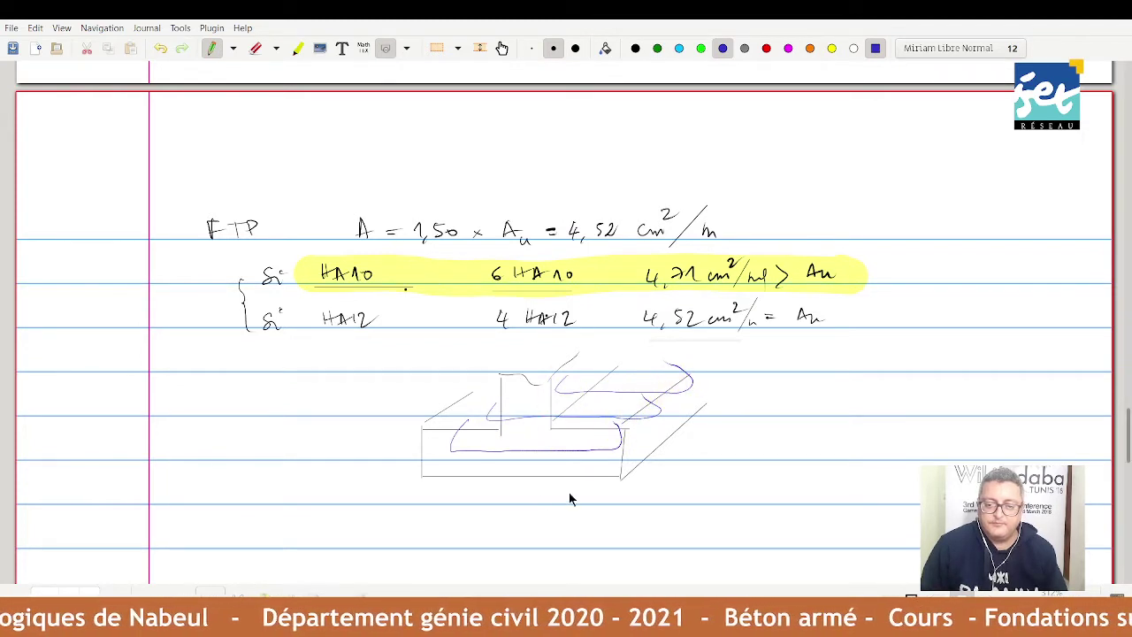
mouse_move(423, 504)
left_mouse_down()
mouse_move(608, 503)
mouse_move(607, 515)
left_mouse_up()
mouse_move(526, 501)
left_mouse_down()
mouse_move(521, 513)
mouse_move(533, 502)
left_mouse_up()
mouse_move(738, 398)
left_mouse_down()
mouse_move(753, 398)
mouse_move(701, 466)
mouse_move(751, 397)
mouse_move(744, 441)
mouse_move(796, 432)
left_mouse_up()
left_click_drag(801, 434, 847, 443)
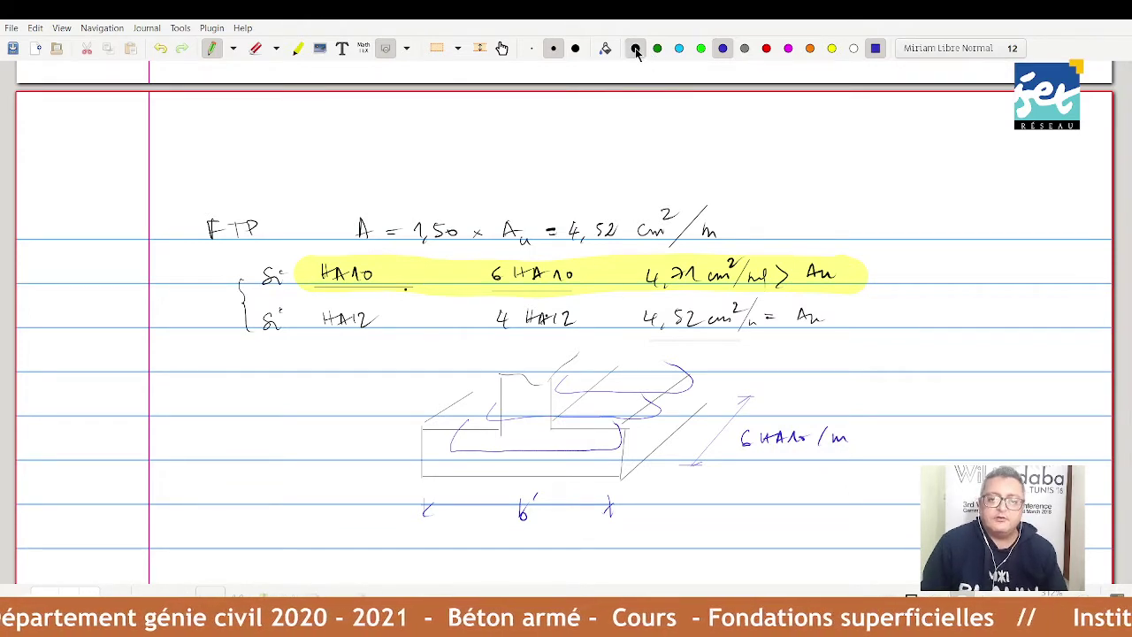
Draw diagonal distribution bars across the footing in red.
left_click(635, 48)
left_click(766, 49)
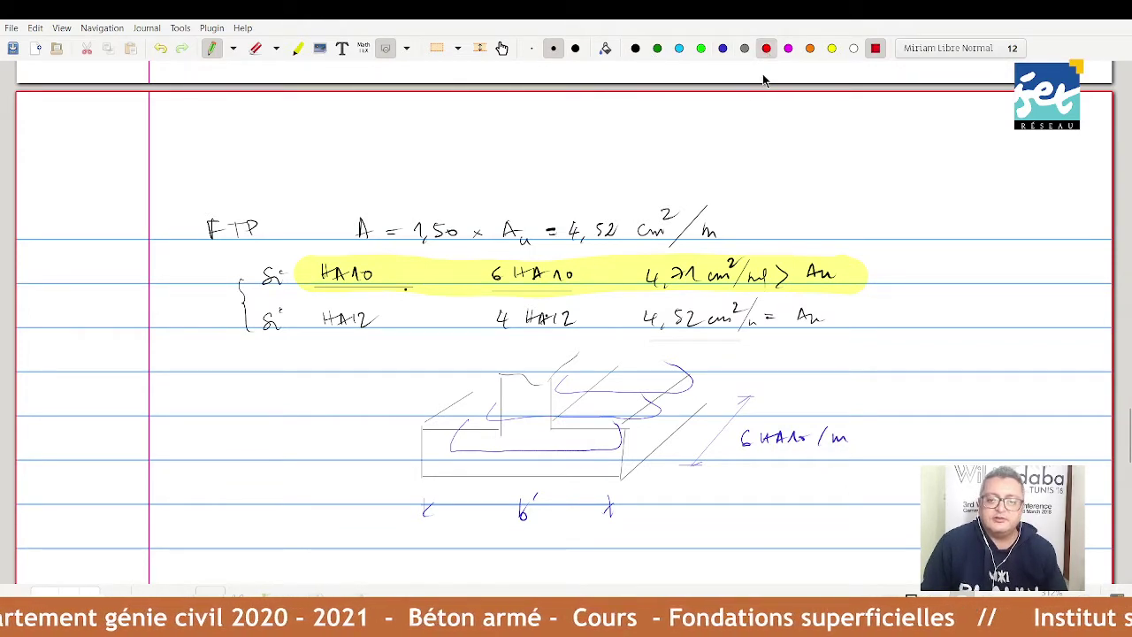
left_click_drag(609, 446, 669, 387)
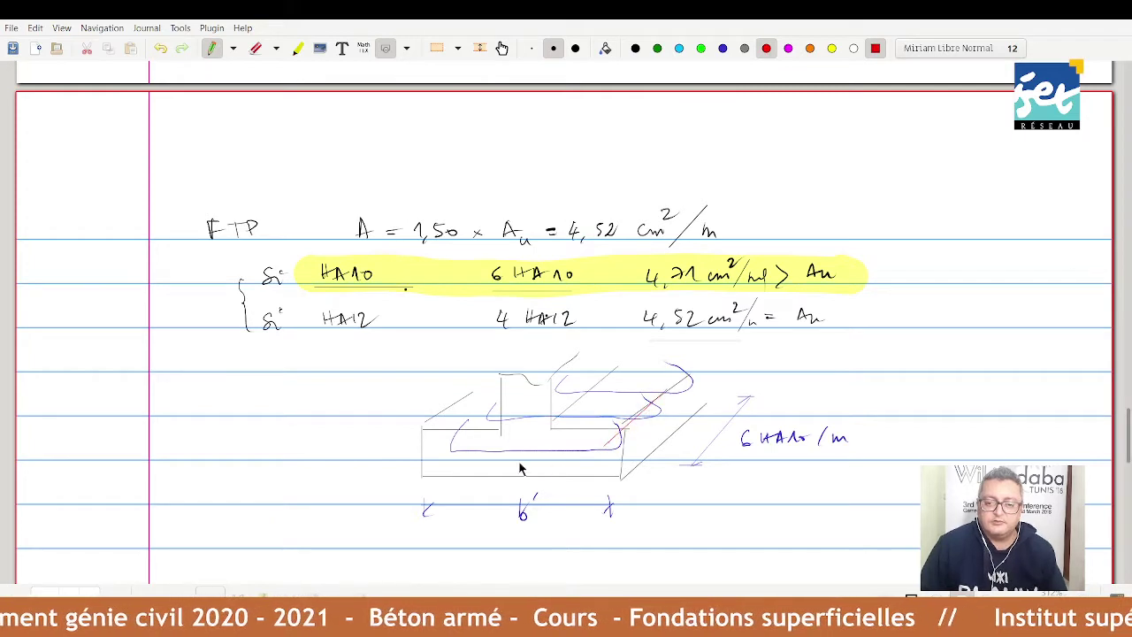
left_click_drag(523, 453, 656, 402)
left_click_drag(551, 430, 610, 381)
left_click_drag(472, 440, 570, 376)
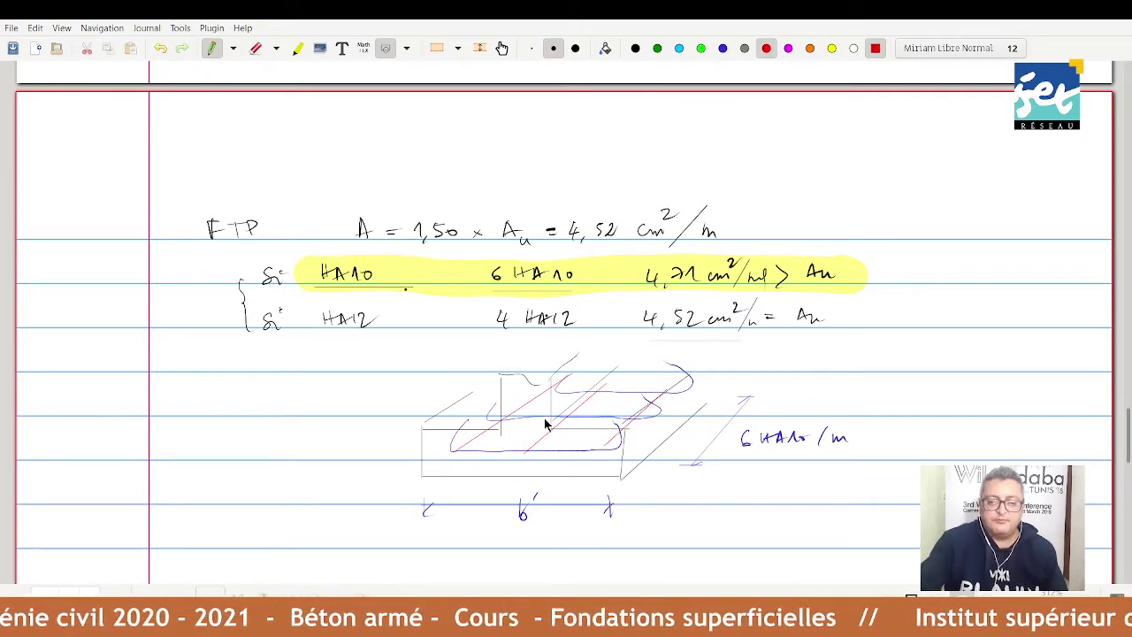
Write the distribution-steel condition A ≥ 2 cm²/m for FTP in black ink.
scroll(539, 427, "down", 5)
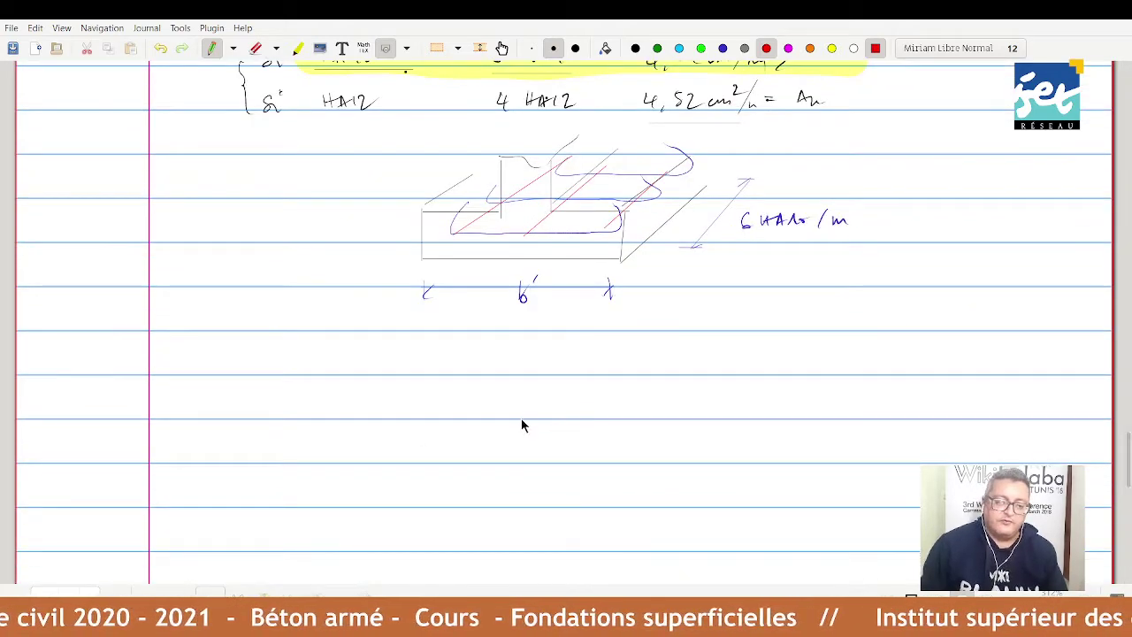
left_click(634, 48)
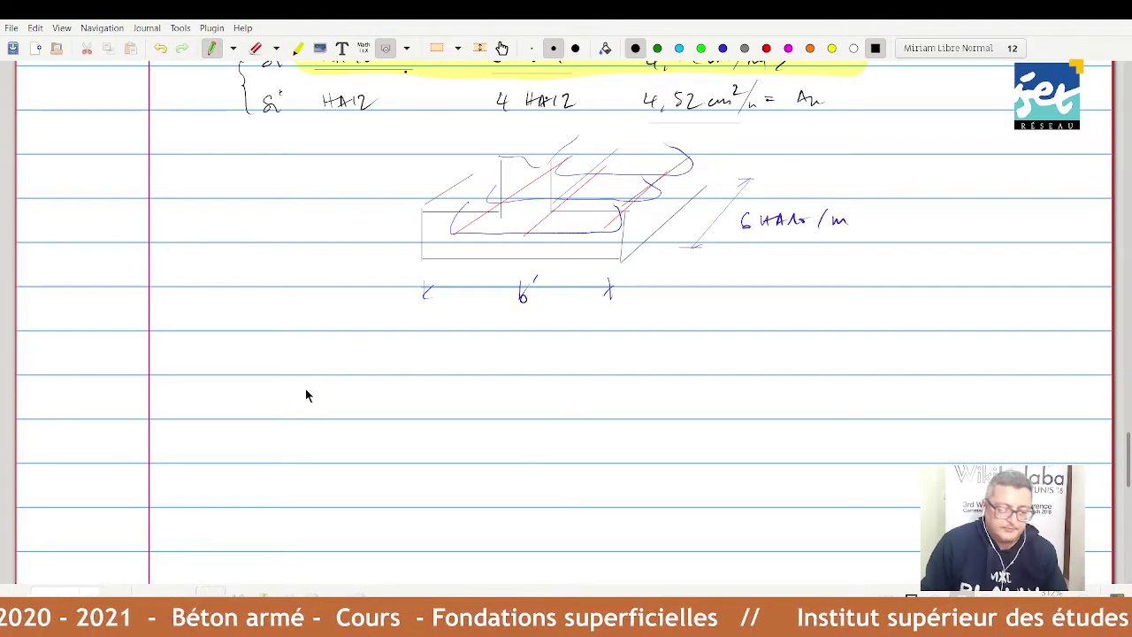
mouse_move(297, 382)
left_mouse_down()
mouse_move(311, 374)
mouse_move(309, 384)
mouse_move(339, 384)
mouse_move(372, 405)
left_mouse_up()
mouse_move(399, 362)
left_mouse_down()
mouse_move(442, 370)
mouse_move(462, 352)
left_mouse_up()
mouse_move(466, 354)
left_mouse_down()
mouse_move(482, 367)
mouse_move(548, 349)
left_mouse_up()
left_click_drag(576, 368, 578, 359)
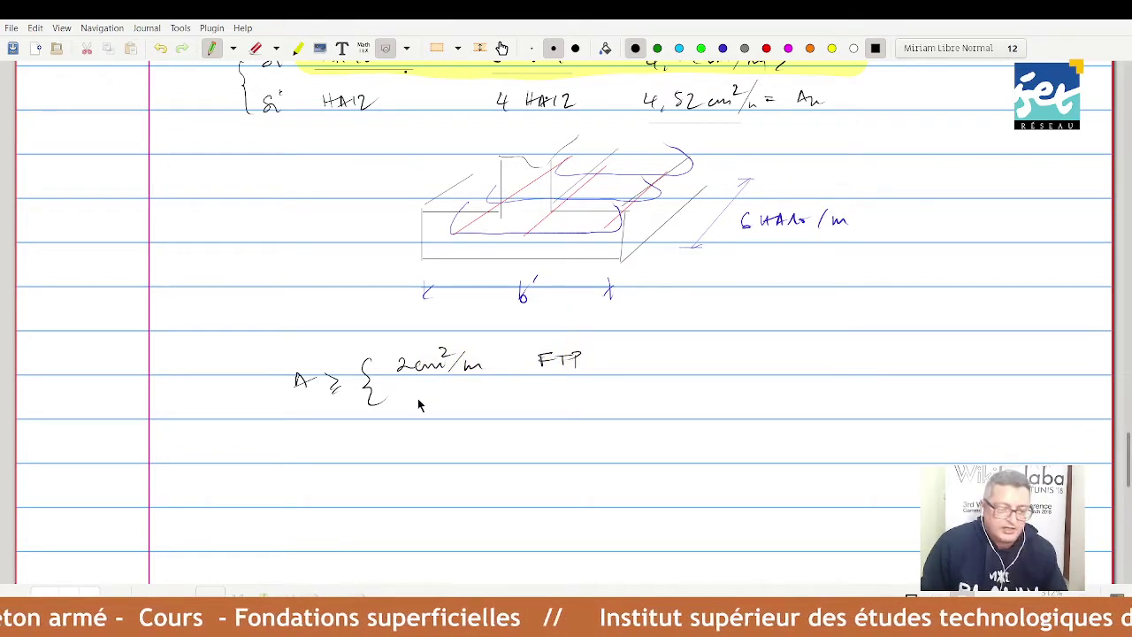
Write A/5 = 4,52/5 < A, then cross that condition out.
mouse_move(407, 403)
left_mouse_down()
mouse_move(432, 407)
mouse_move(411, 430)
mouse_move(460, 408)
left_mouse_up()
scroll(459, 405, "up", 4)
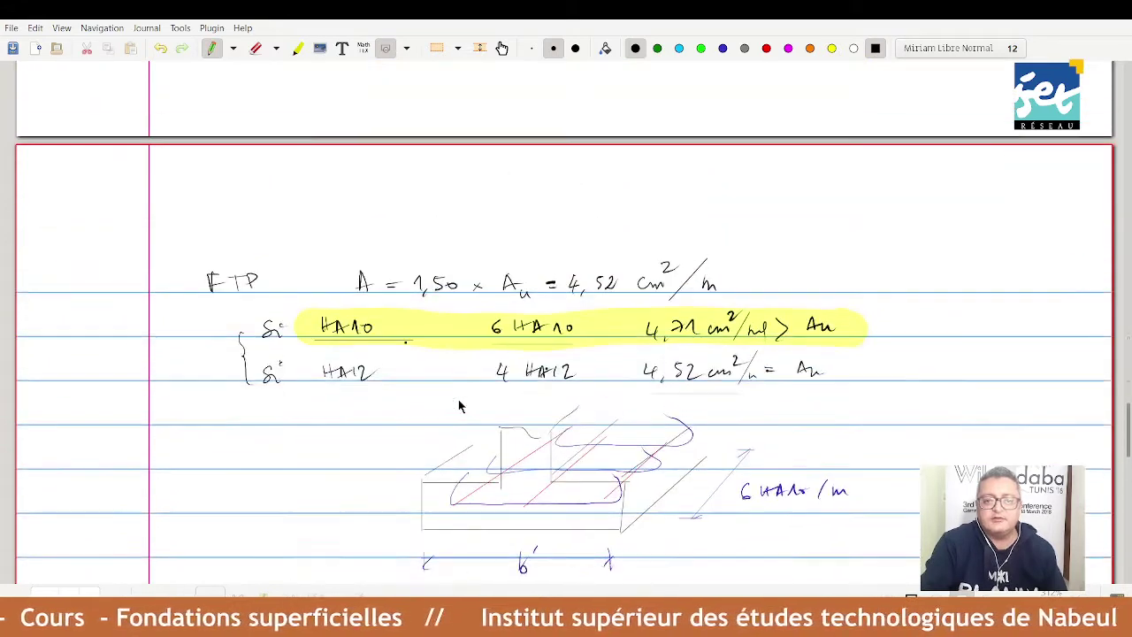
scroll(459, 405, "down", 2)
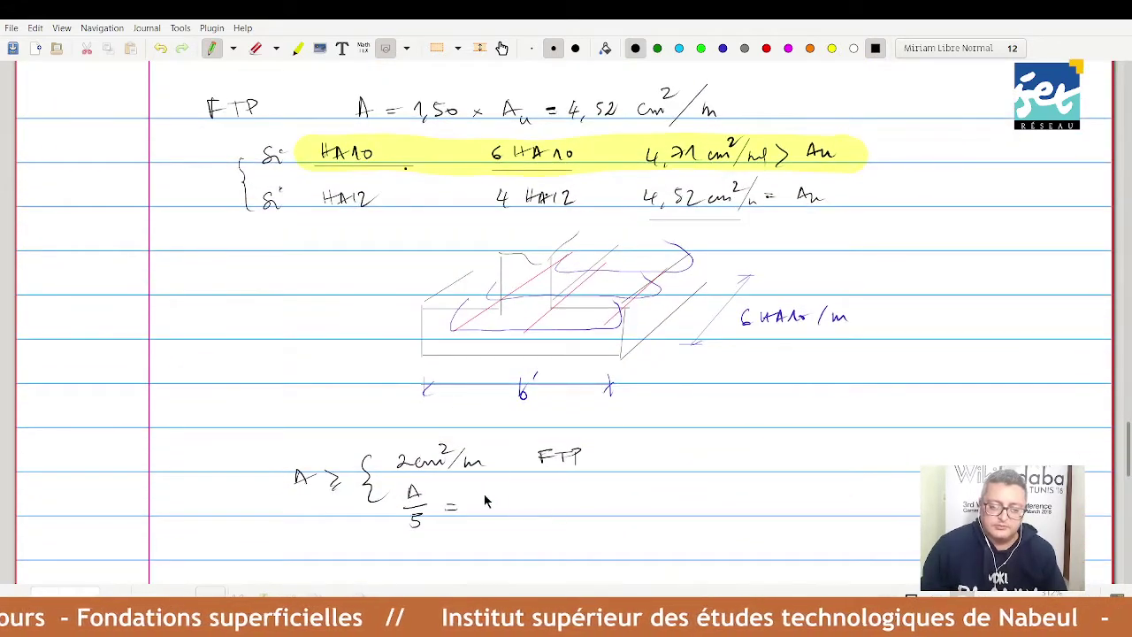
left_click_drag(477, 485, 484, 496)
mouse_move(481, 489)
left_mouse_down()
mouse_move(484, 502)
mouse_move(508, 486)
mouse_move(500, 503)
left_mouse_up()
mouse_move(506, 492)
left_mouse_down()
mouse_move(518, 510)
mouse_move(495, 530)
left_mouse_up()
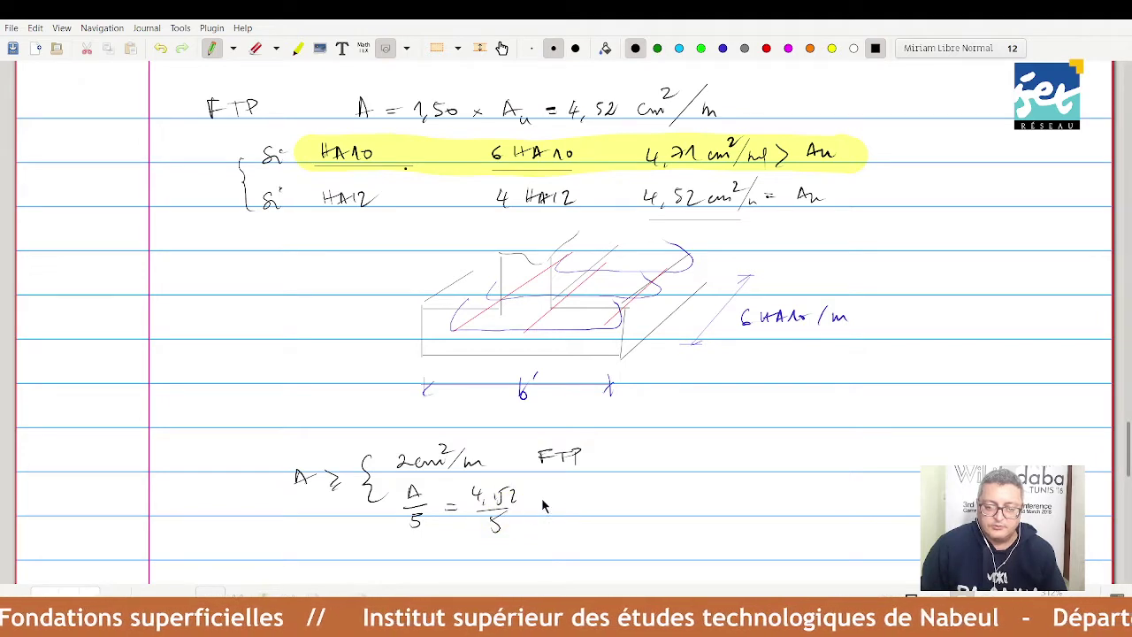
mouse_move(549, 501)
left_mouse_down()
mouse_move(548, 517)
mouse_move(572, 510)
left_mouse_up()
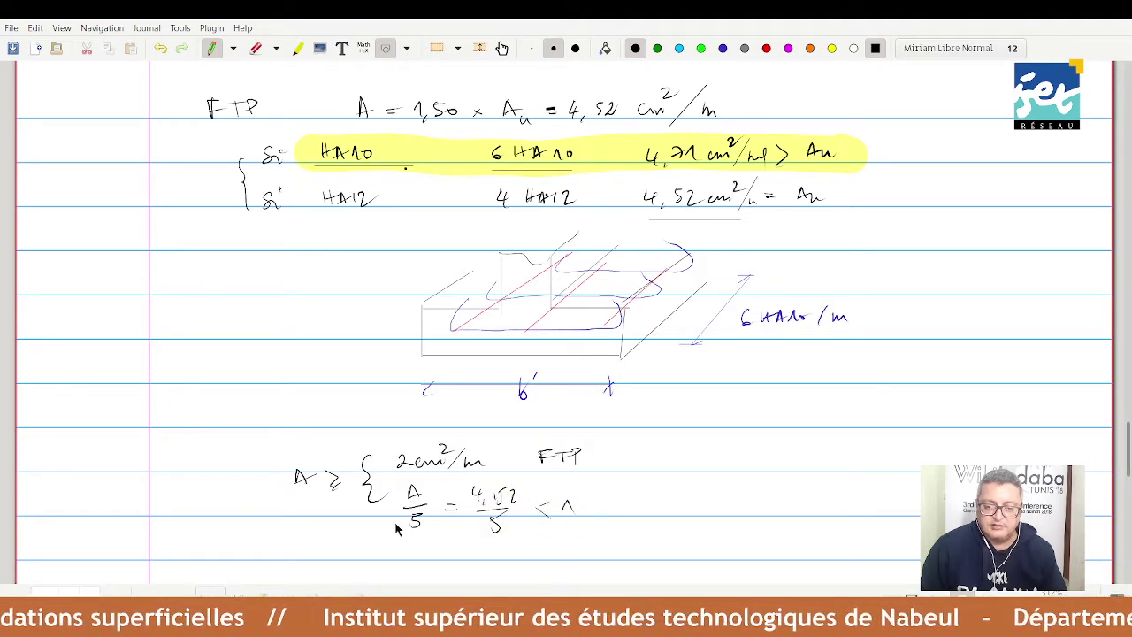
left_click_drag(387, 527, 551, 503)
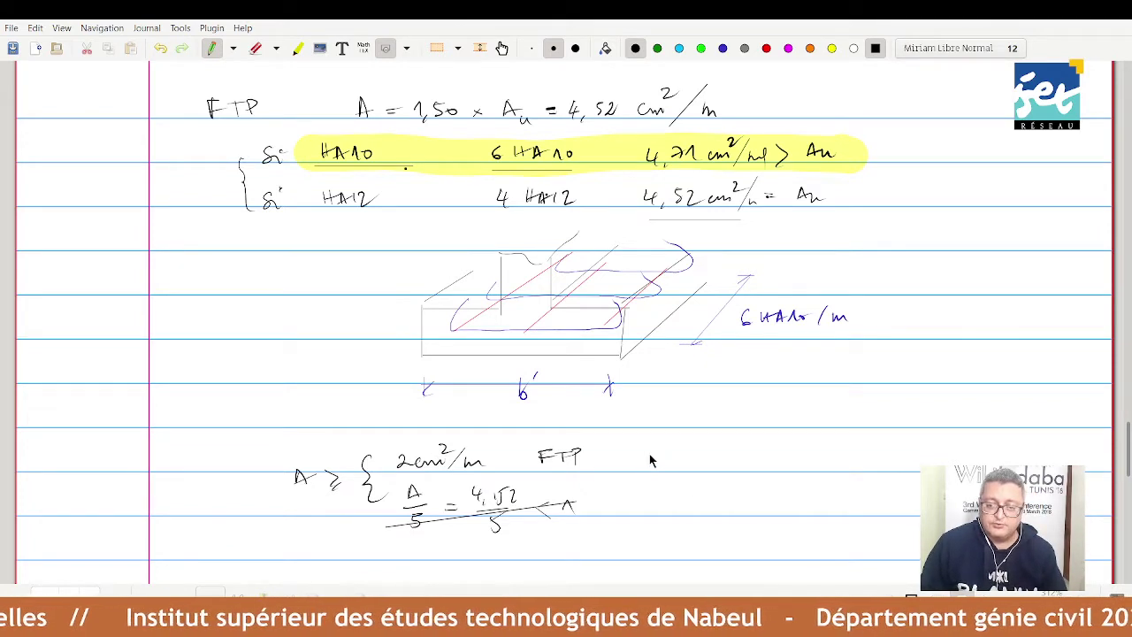
Brace the options 3 HA10 and 5 HA8, both above 2 cm²/m, boxing 3 HA10.
mouse_move(654, 440)
left_mouse_down()
mouse_move(650, 469)
mouse_move(665, 489)
left_mouse_up()
mouse_move(679, 426)
left_mouse_down()
mouse_move(684, 437)
mouse_move(710, 433)
left_mouse_up()
left_click_drag(715, 441, 744, 431)
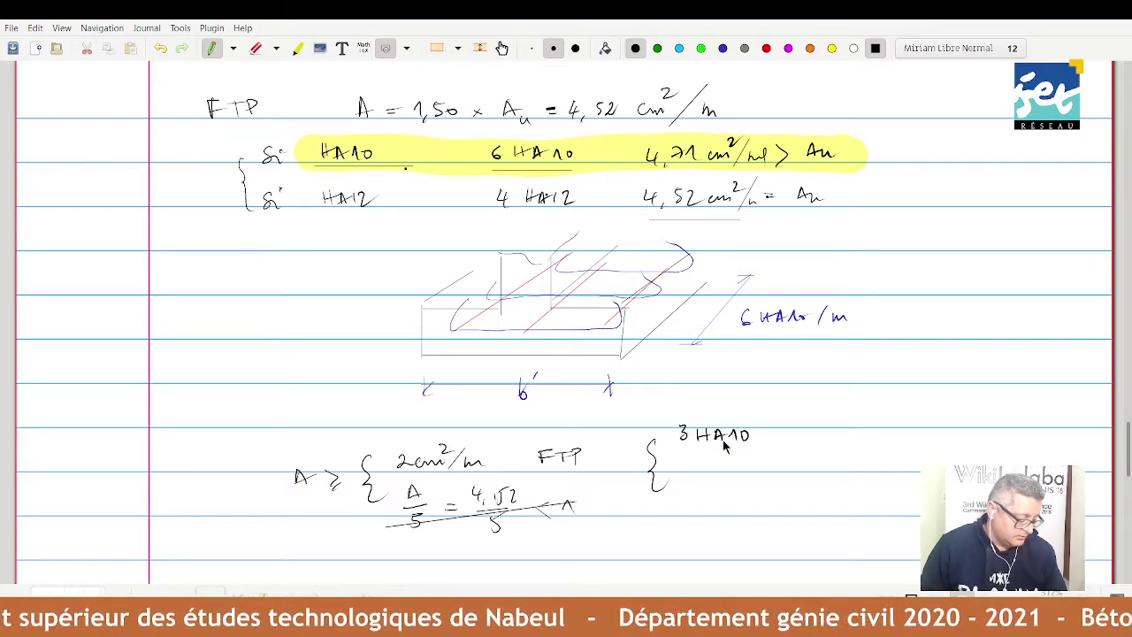
mouse_move(686, 470)
left_mouse_down()
mouse_move(701, 460)
mouse_move(688, 482)
mouse_move(715, 483)
mouse_move(751, 467)
left_mouse_up()
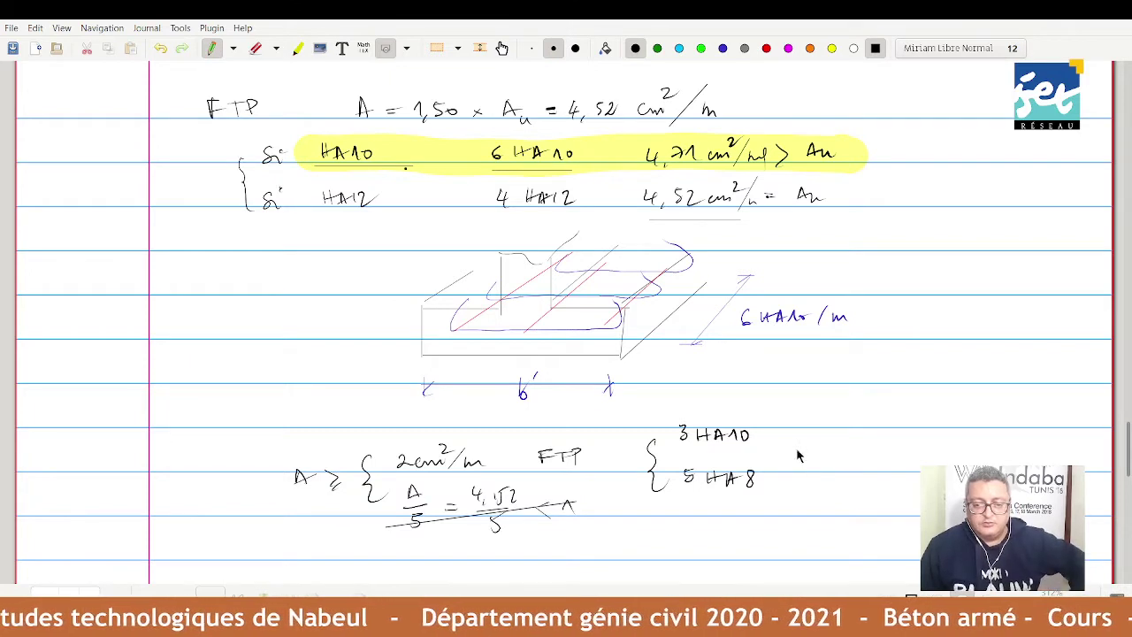
mouse_move(790, 442)
left_mouse_down()
mouse_move(793, 460)
mouse_move(875, 453)
mouse_move(881, 439)
mouse_move(885, 458)
mouse_move(923, 449)
left_mouse_up()
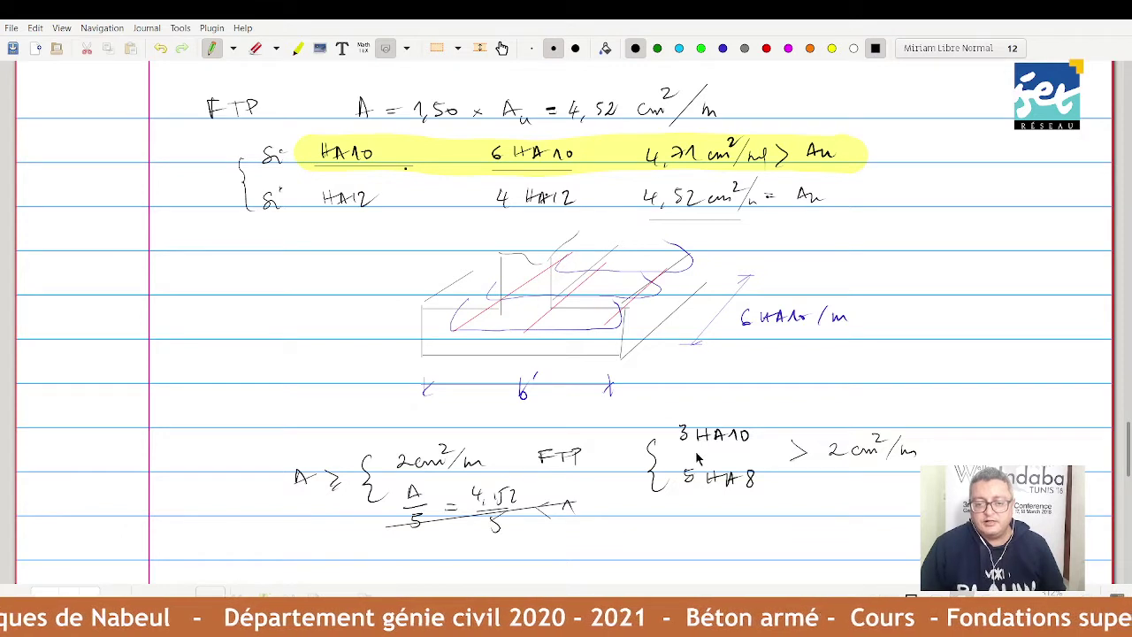
left_click_drag(669, 449, 669, 446)
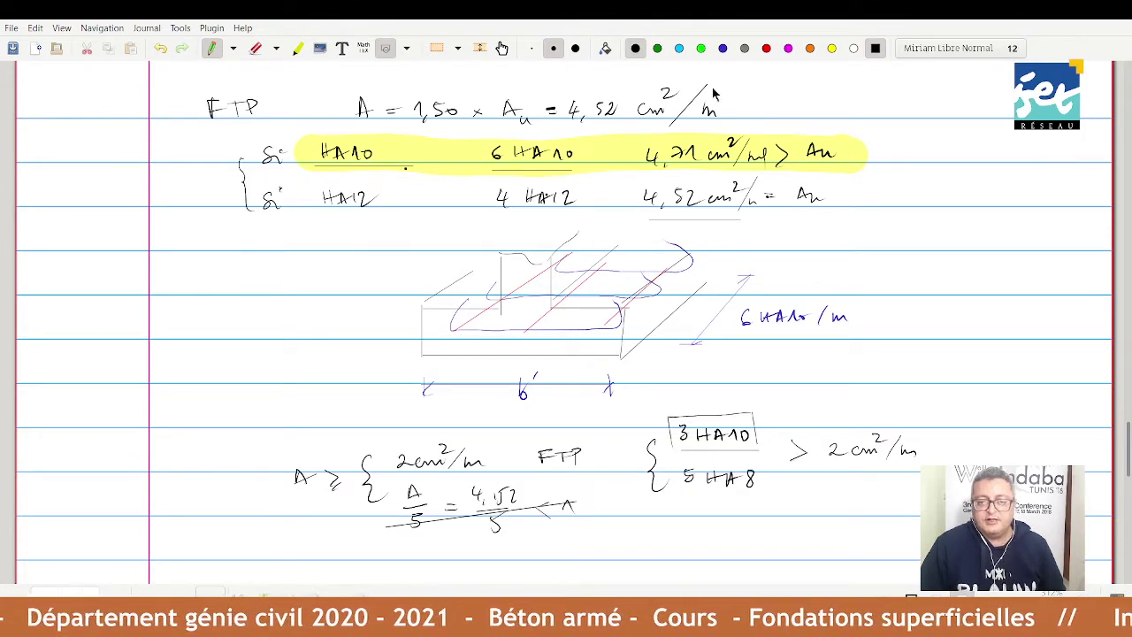
Retrace the footing bars in blue.
left_click(722, 48)
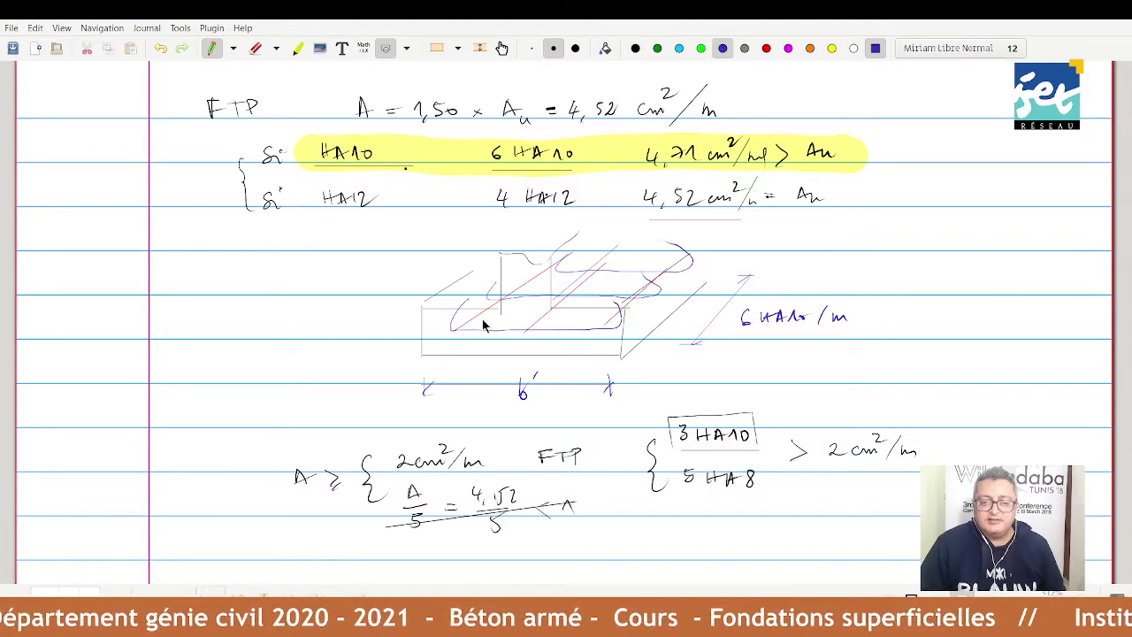
mouse_move(454, 305)
left_mouse_down()
mouse_move(564, 328)
mouse_move(620, 305)
left_mouse_up()
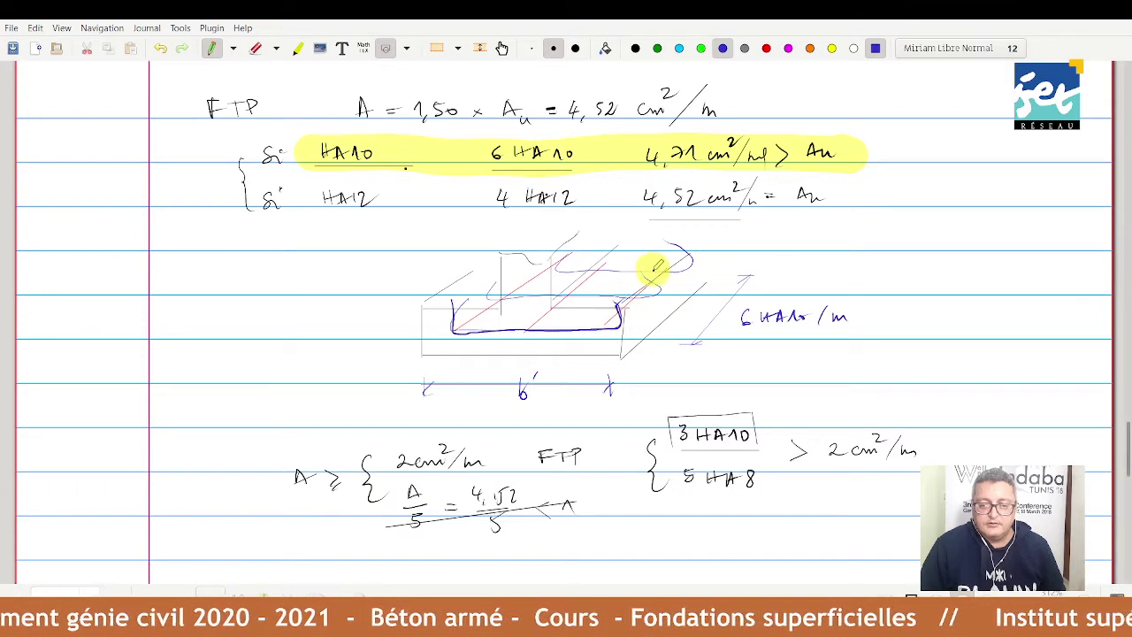
mouse_move(651, 270)
left_mouse_down()
mouse_move(639, 295)
mouse_move(556, 298)
mouse_move(511, 271)
mouse_move(682, 235)
left_mouse_up()
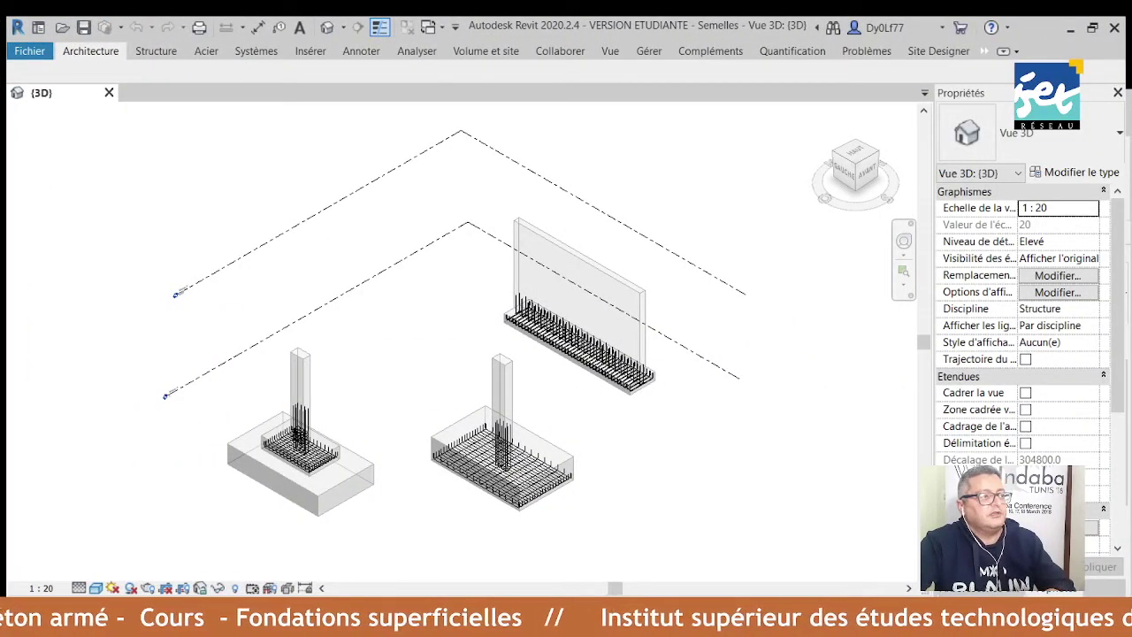
Zoom and orbit to the wall footing and select its 41-bar, 125 mm rebar set.
scroll(579, 345, "up", 2)
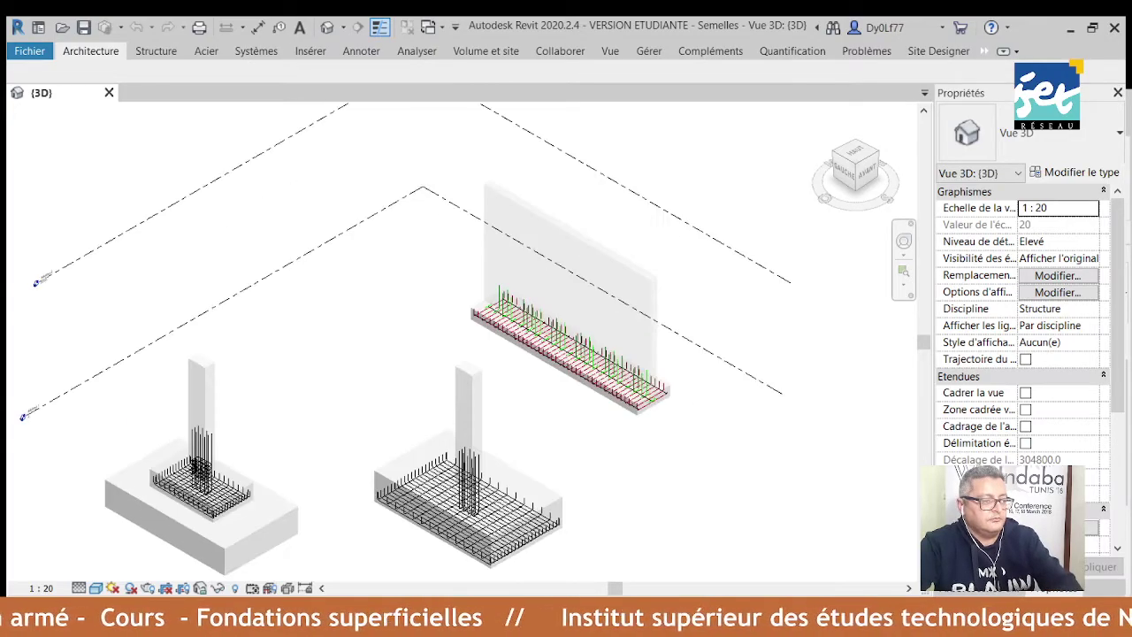
scroll(579, 345, "up", 2)
scroll(579, 345, "up", 2)
scroll(579, 344, "up", 2)
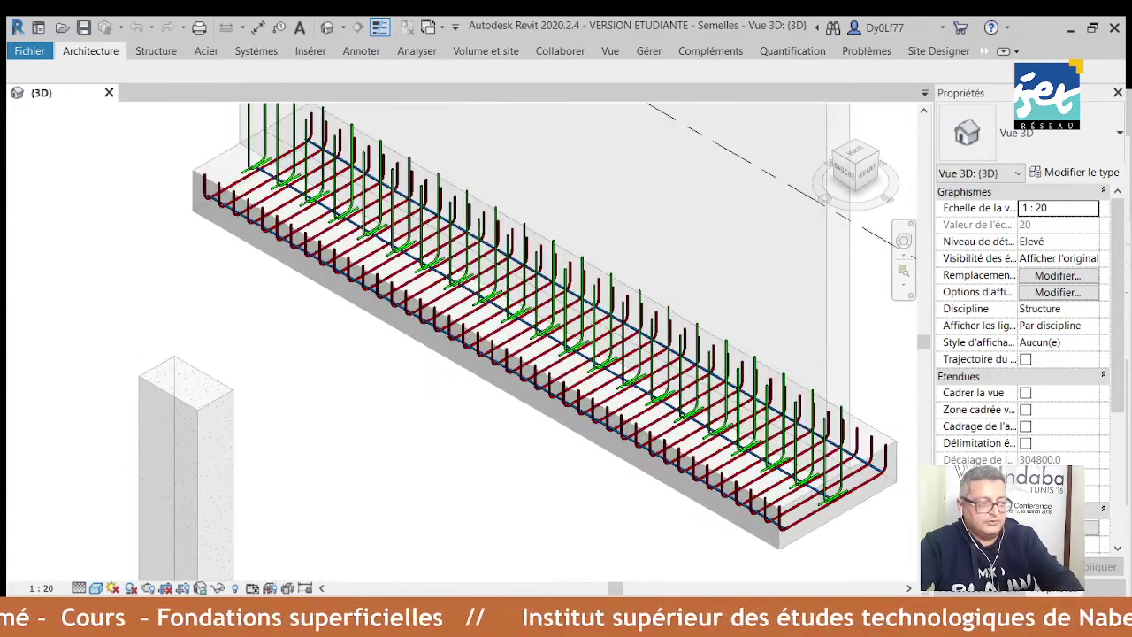
mouse_move(579, 345)
left_mouse_down()
mouse_move(575, 432)
mouse_move(371, 433)
mouse_move(423, 408)
left_mouse_up()
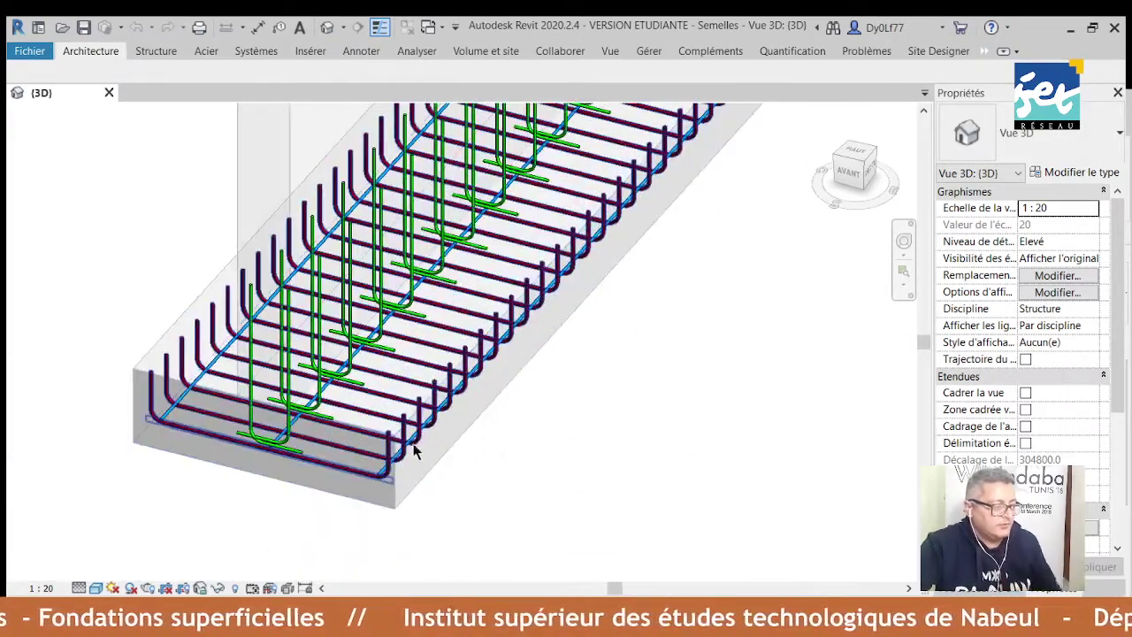
left_click(353, 466)
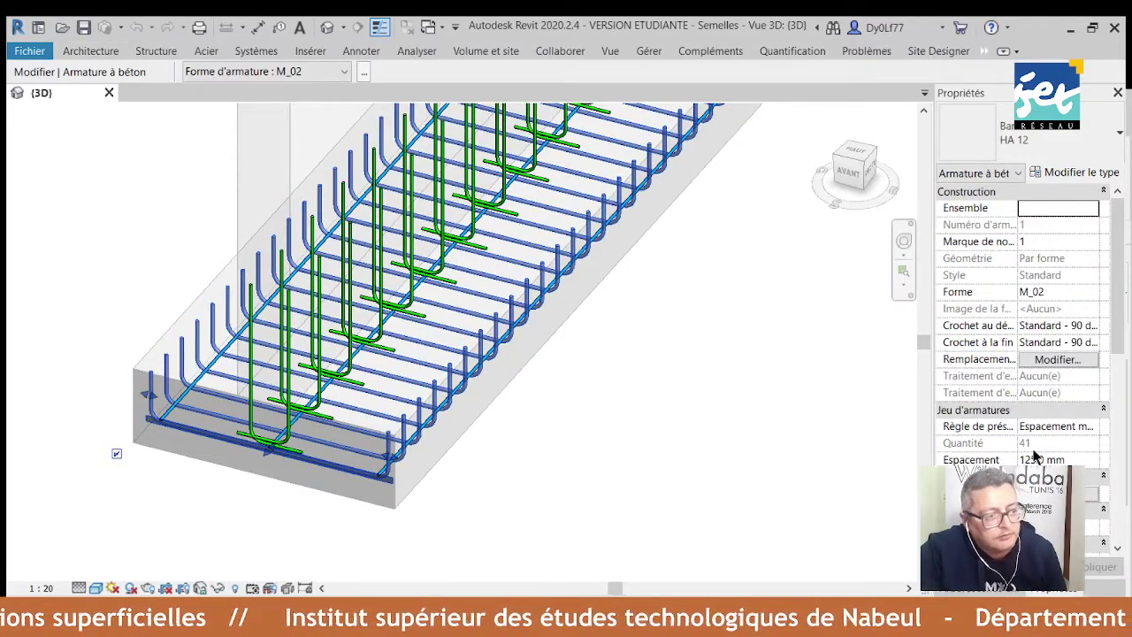
Change the bar set's spacing from 125 mm to 166 mm, leaving 31 bars, then deselect.
left_click(1086, 457)
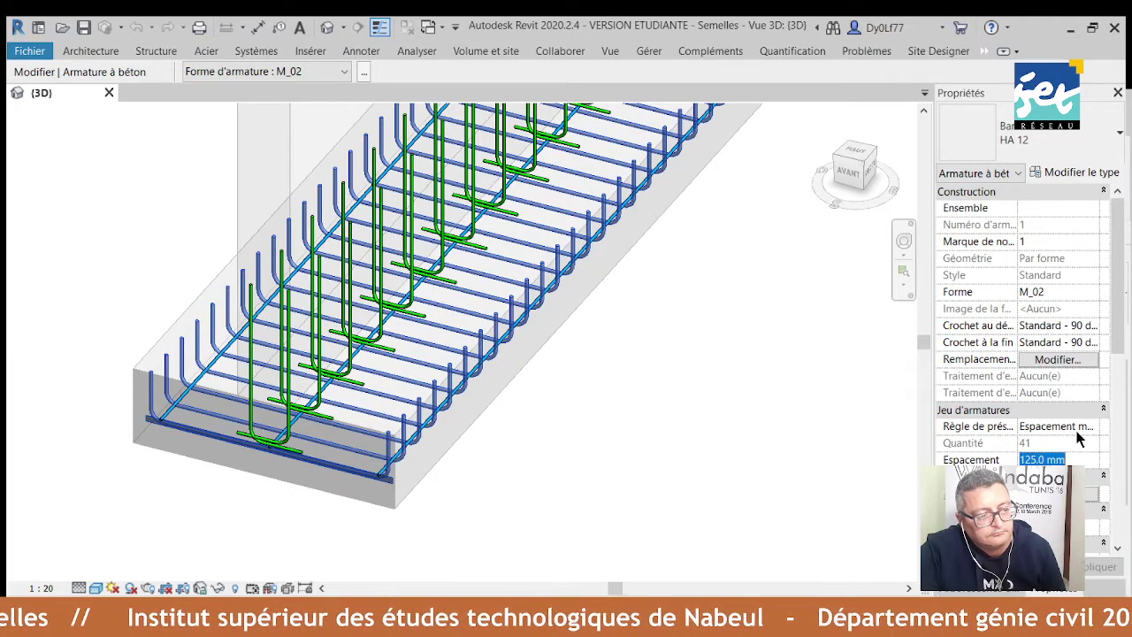
left_click(1093, 431)
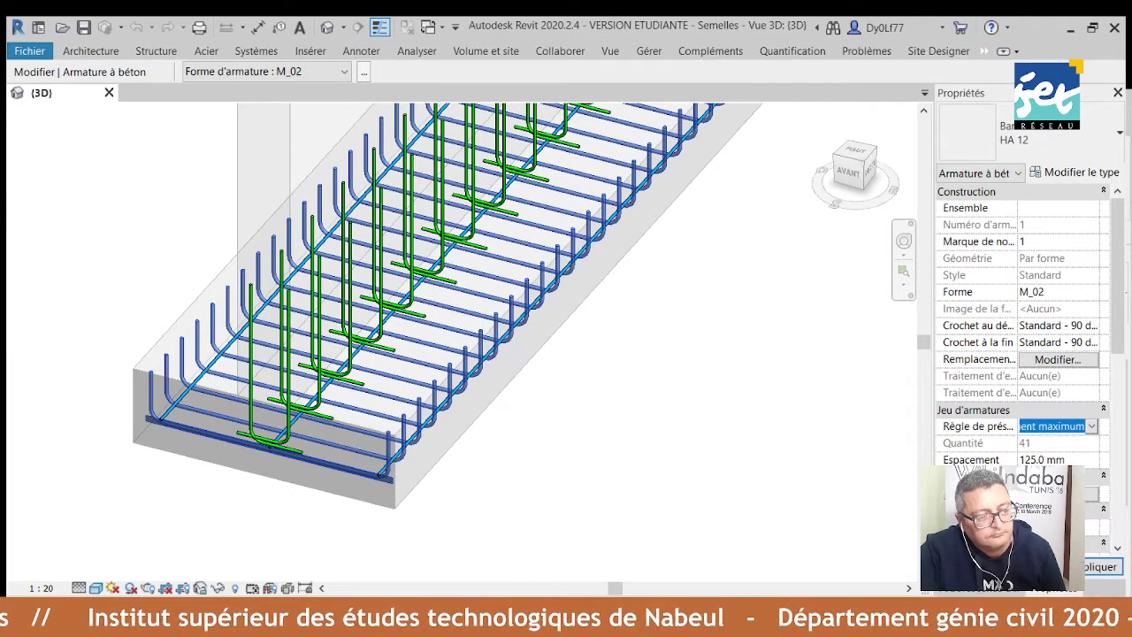
left_click(1070, 458)
left_click_drag(1090, 457, 995, 459)
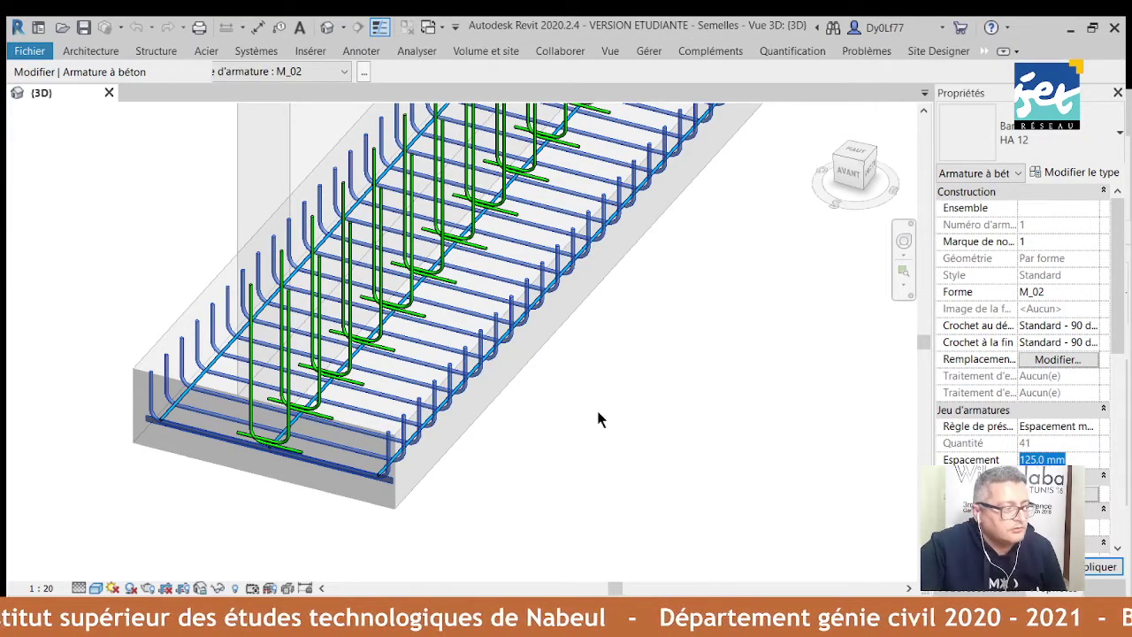
key("Return")
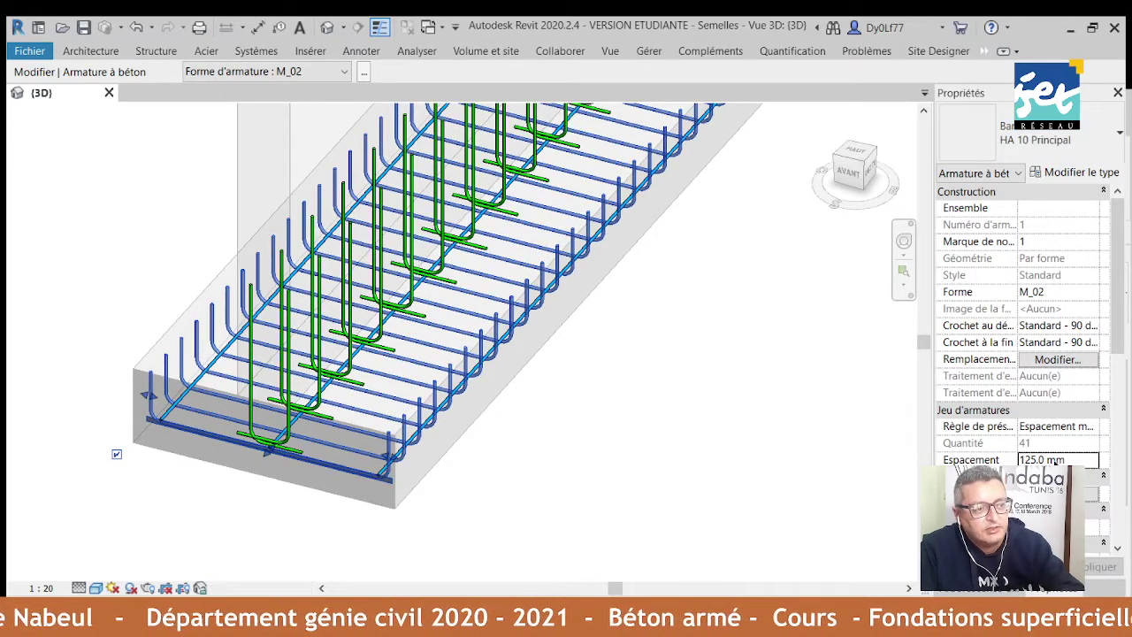
double_click(1057, 459)
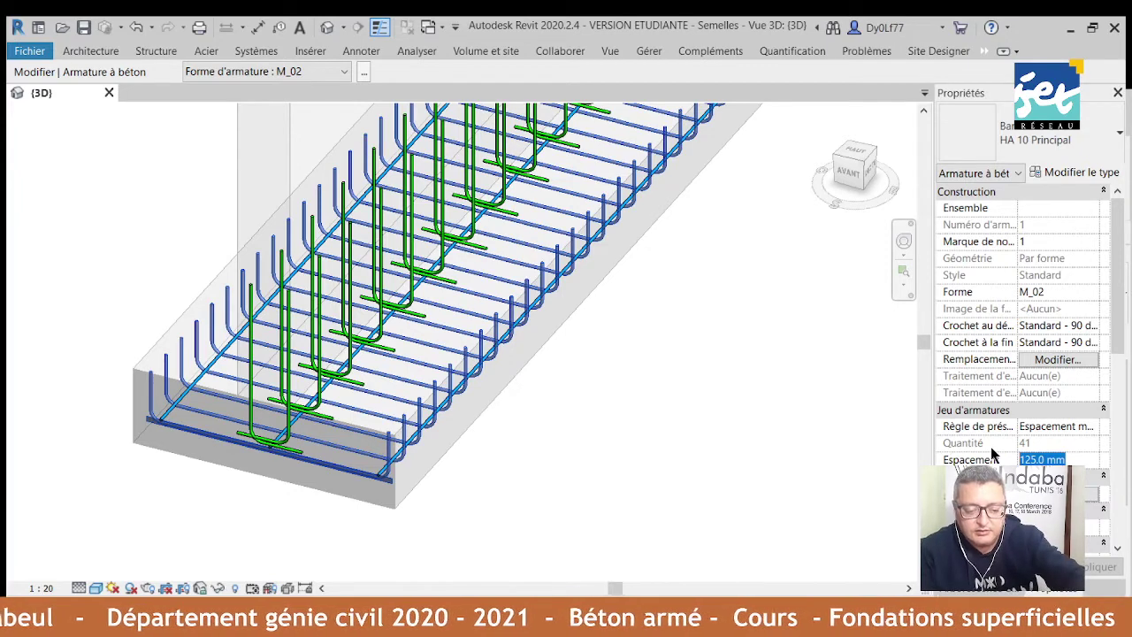
type("166")
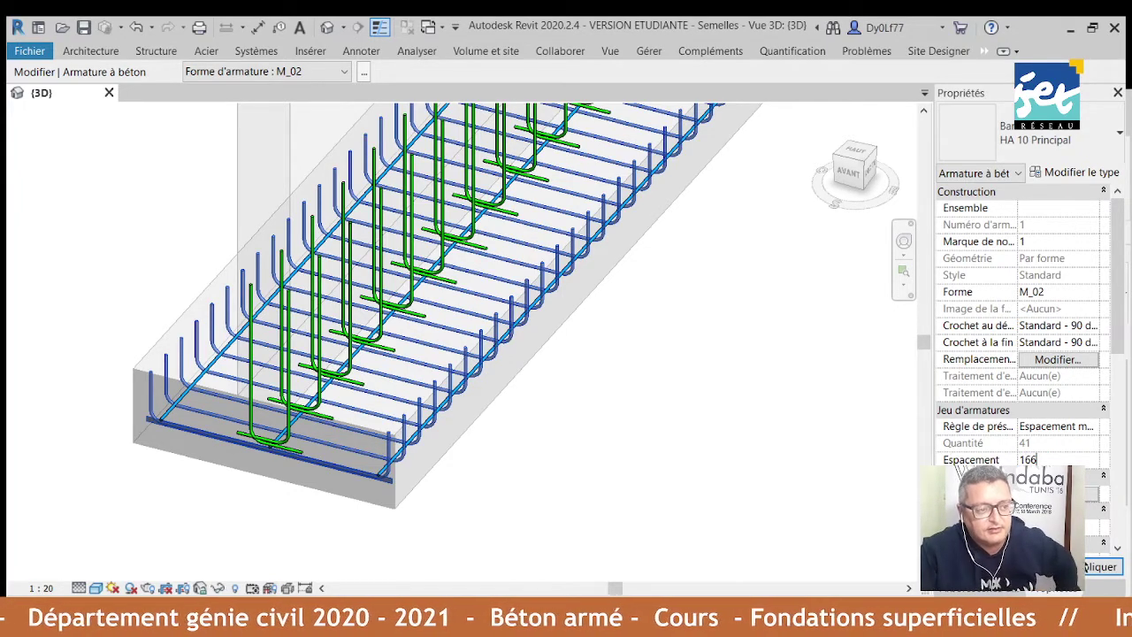
left_click(1100, 566)
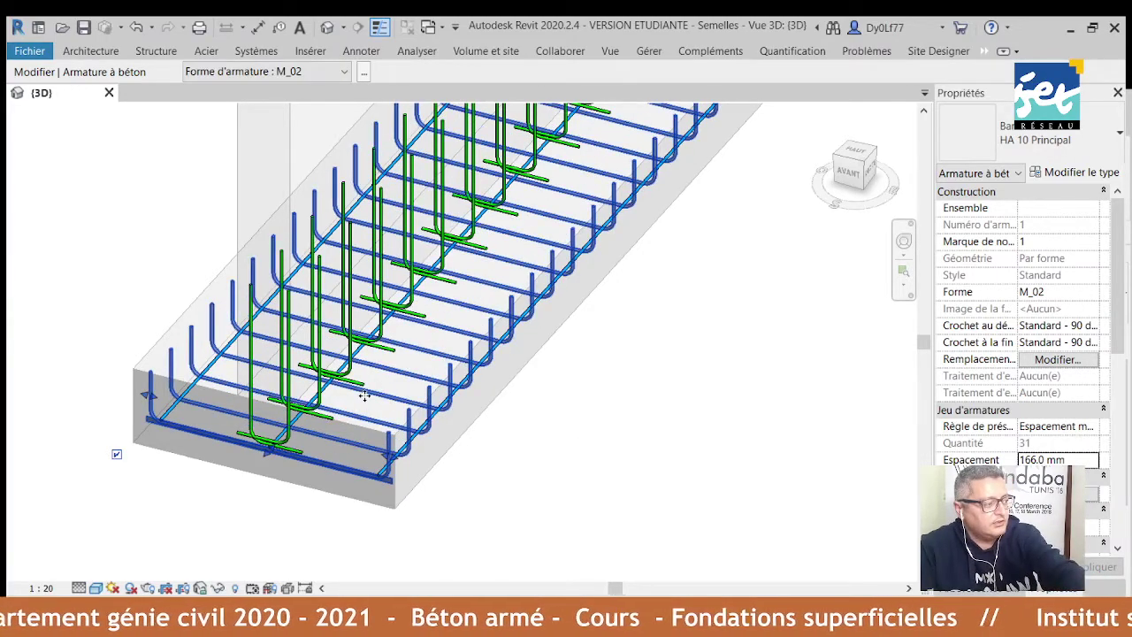
key("Escape")
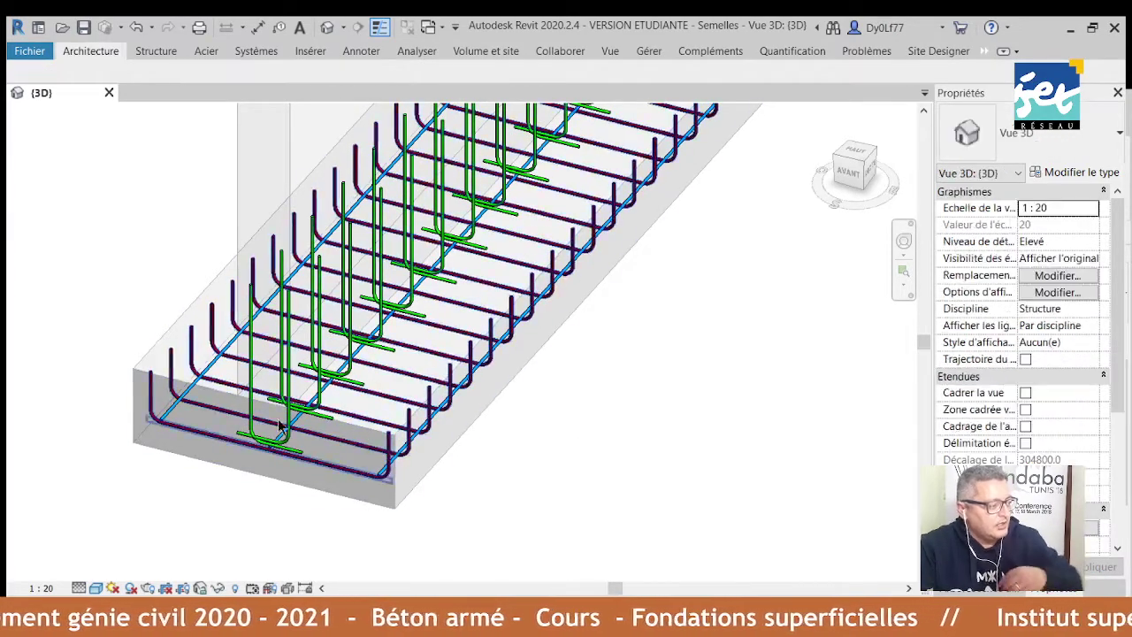
mouse_move(278, 427)
left_mouse_down()
mouse_move(380, 466)
mouse_move(404, 397)
left_mouse_up()
left_click(412, 380)
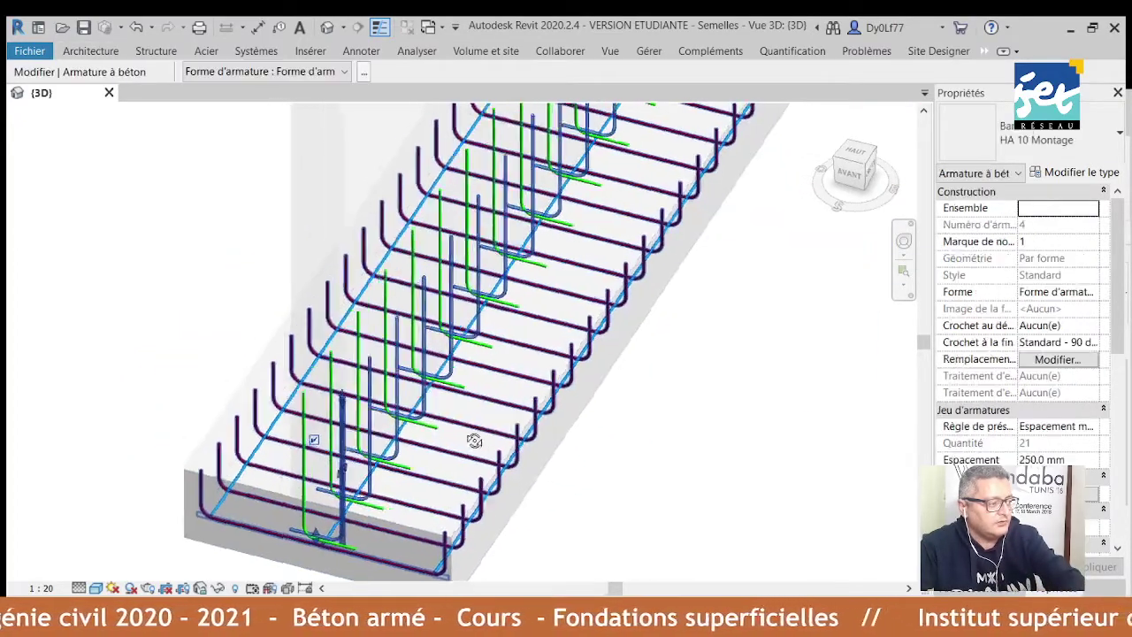
mouse_move(474, 441)
left_mouse_down()
mouse_move(618, 437)
mouse_move(576, 378)
left_mouse_up()
scroll(722, 329, "up", 2)
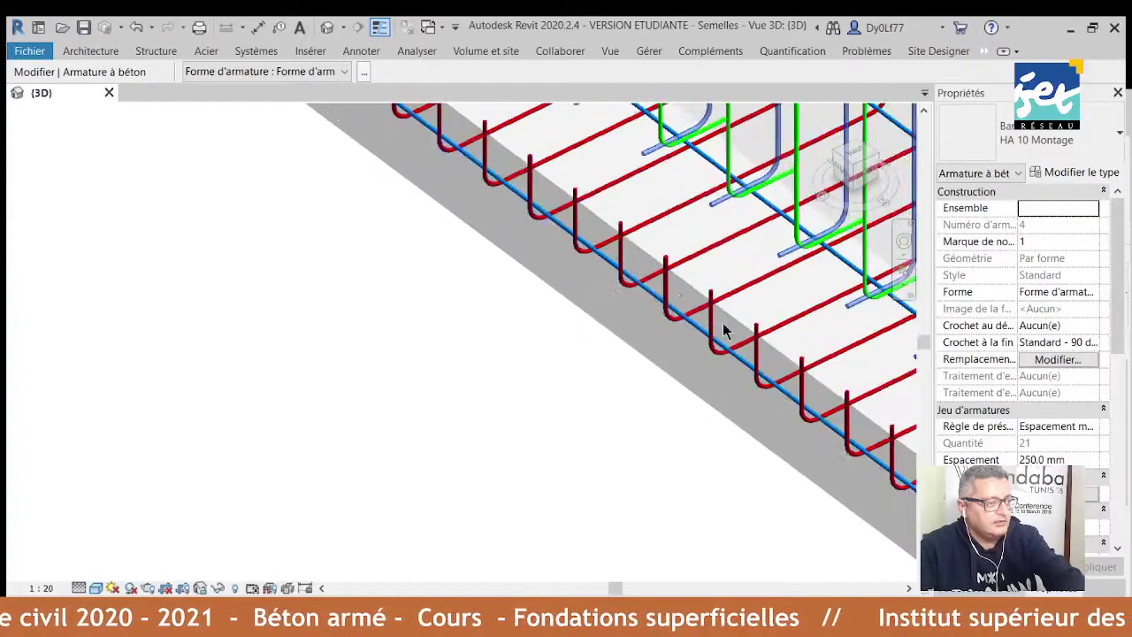
left_click_drag(722, 329, 276, 442)
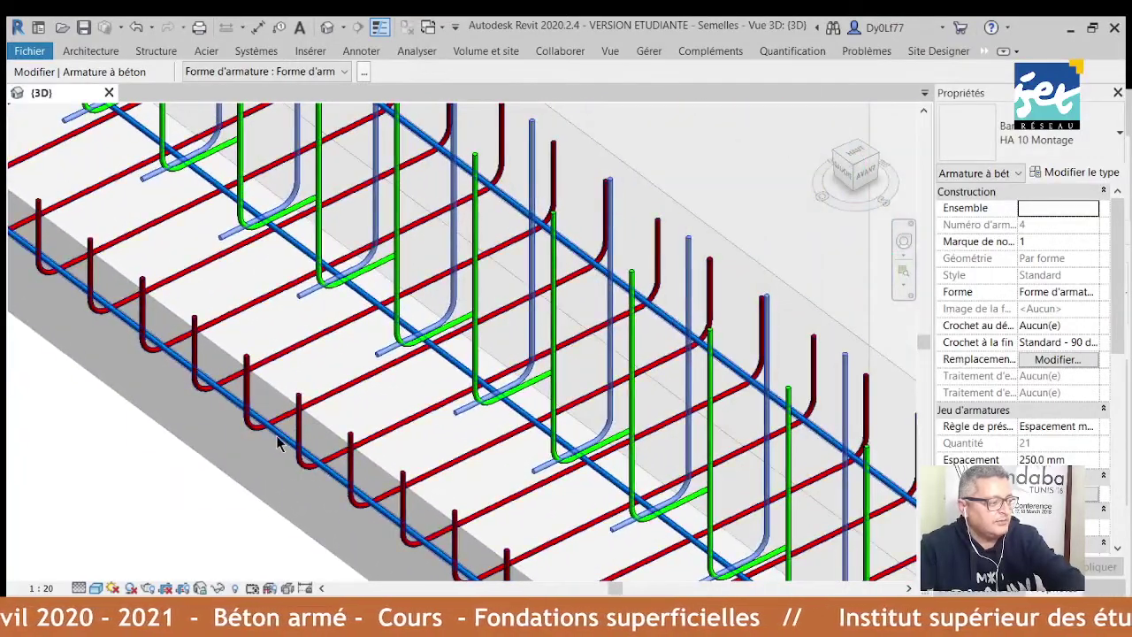
left_click(276, 442)
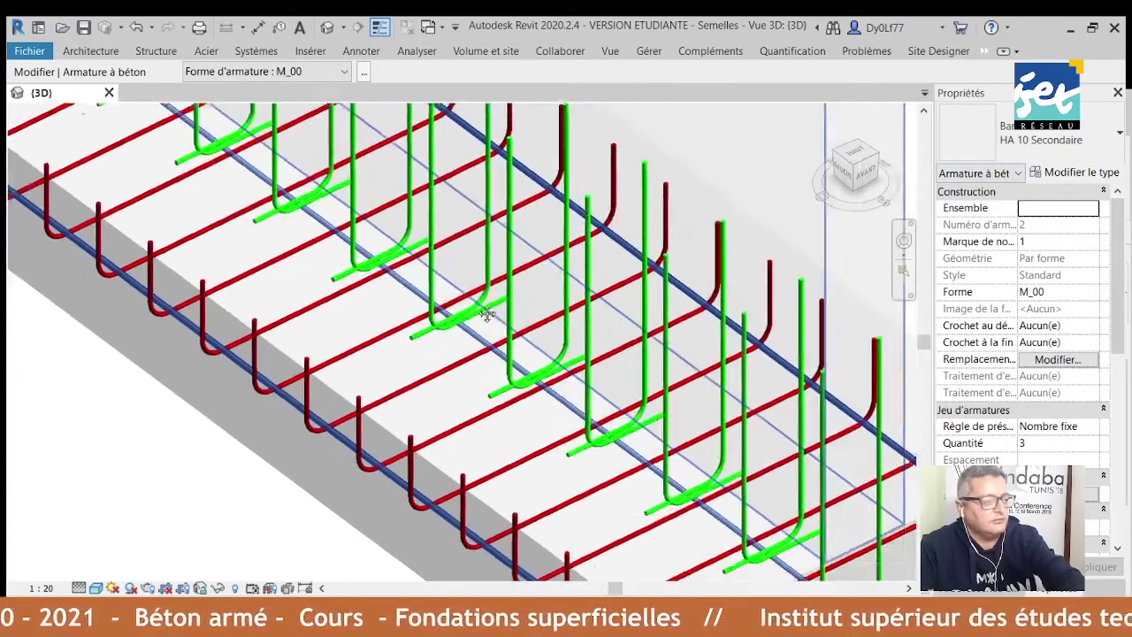
left_click_drag(707, 381, 721, 299)
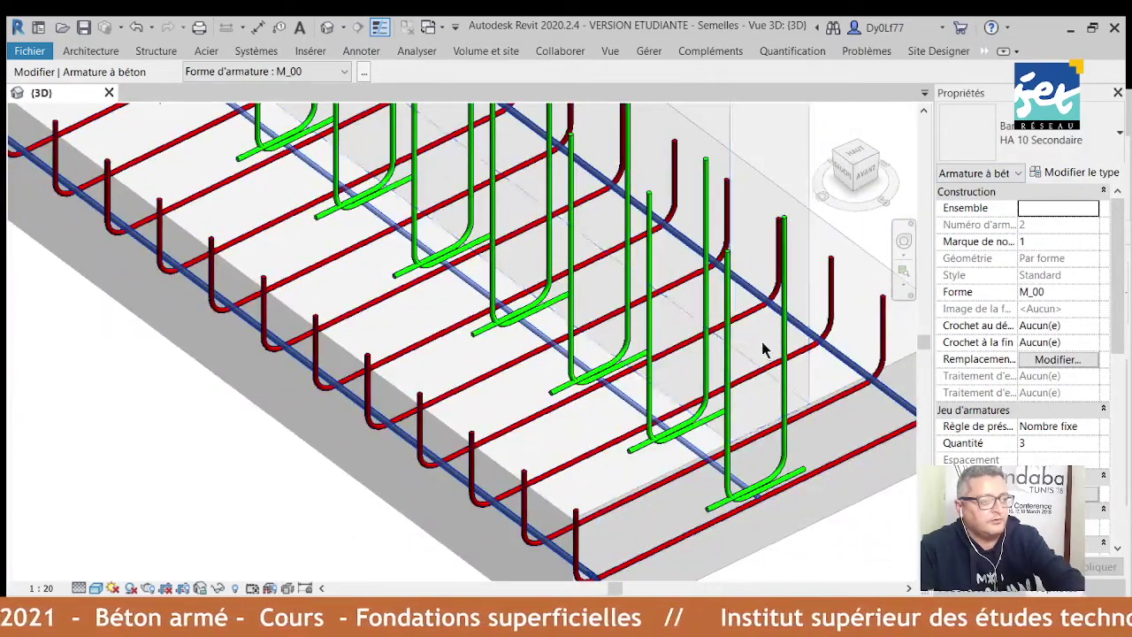
scroll(698, 451, "down", 1)
scroll(652, 465, "down", 2)
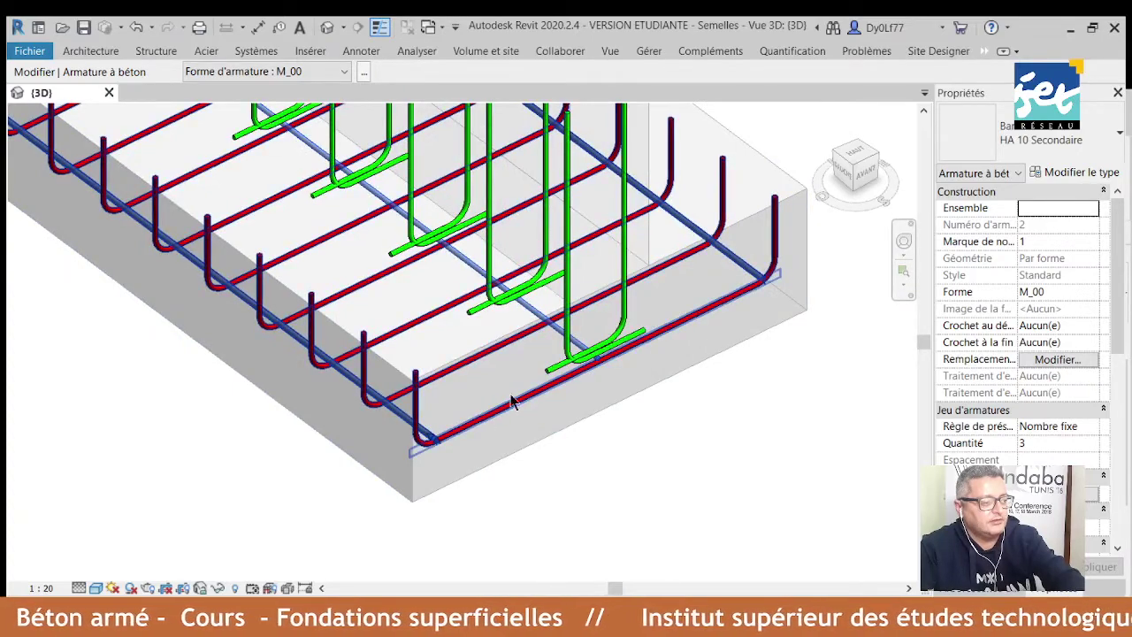
scroll(613, 518, "up", 3)
scroll(613, 518, "down", 1)
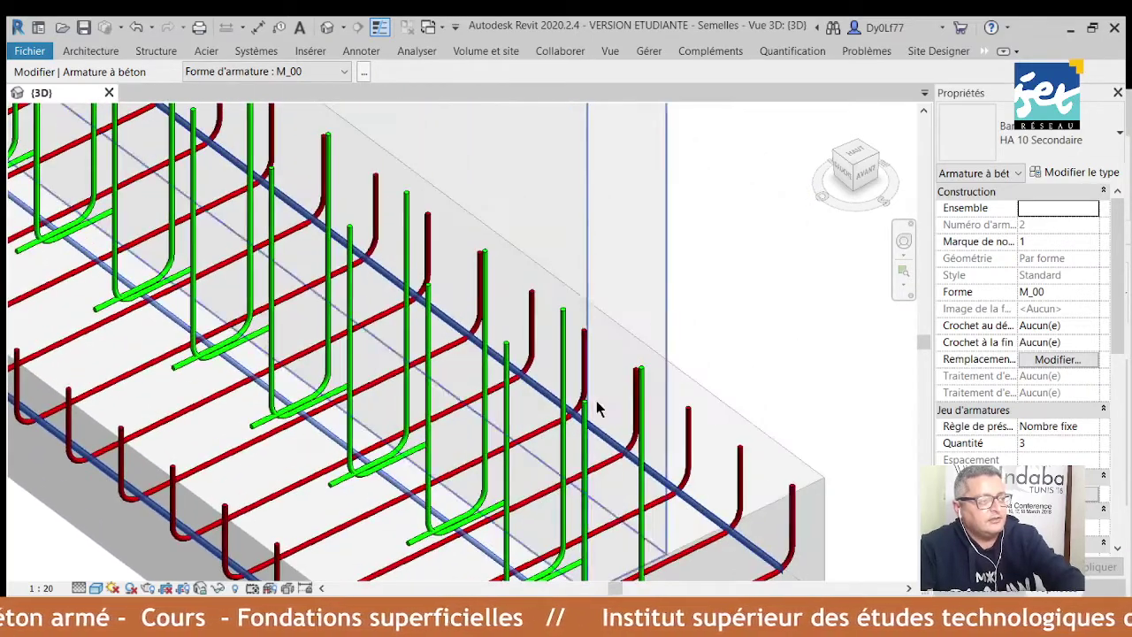
scroll(610, 477, "down", 1)
scroll(618, 451, "down", 1)
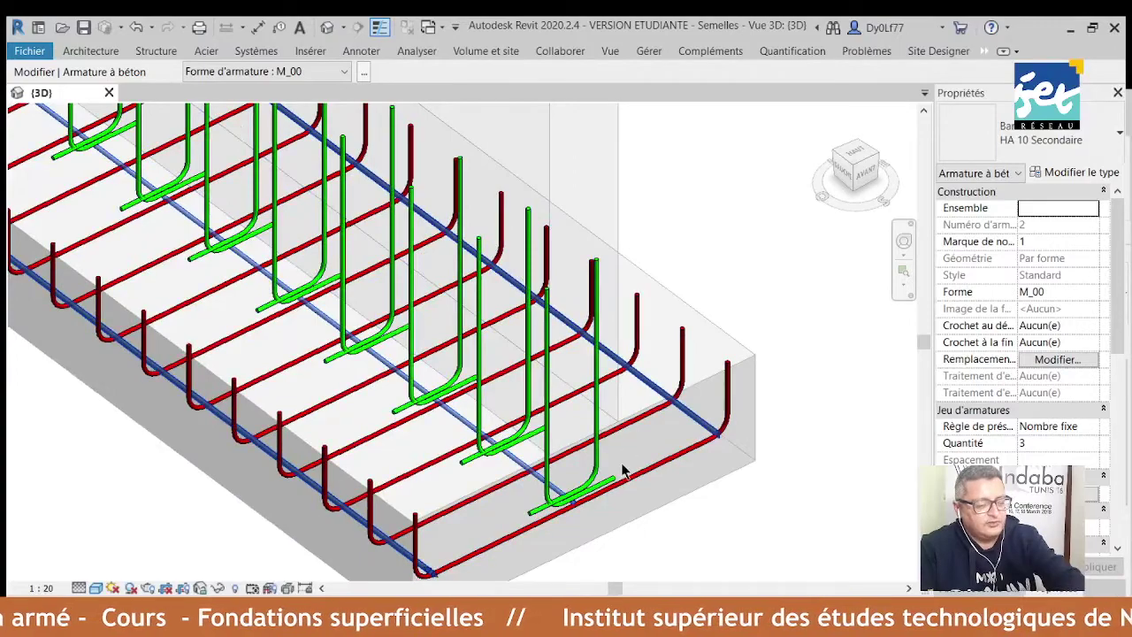
left_click(595, 453)
scroll(595, 453, "down", 2)
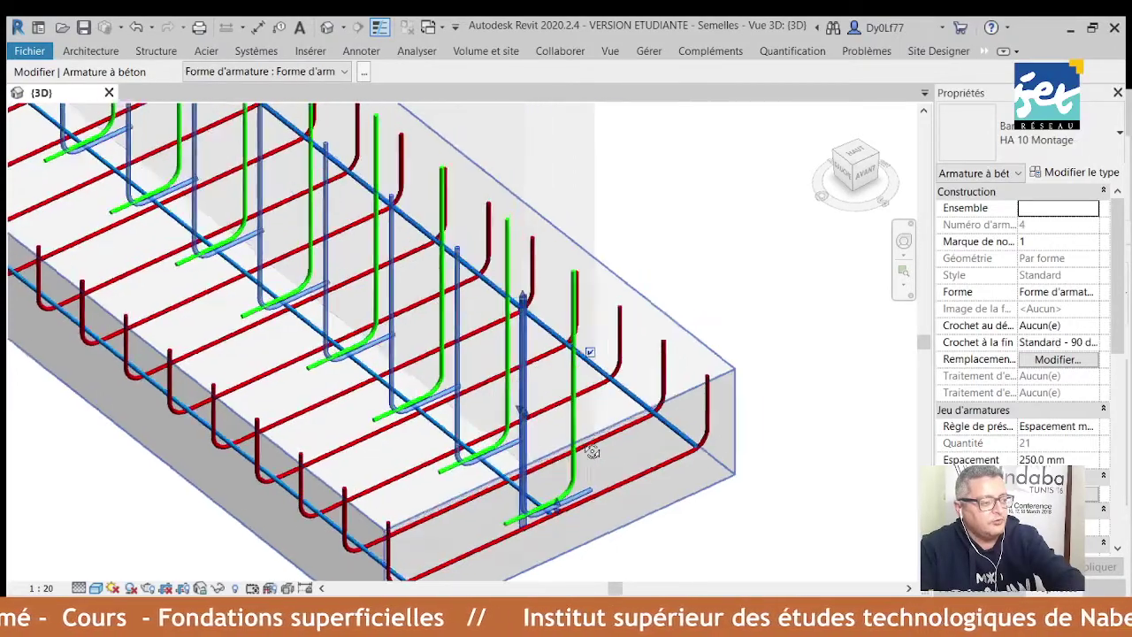
scroll(578, 371, "up", 2)
scroll(575, 398, "up", 2)
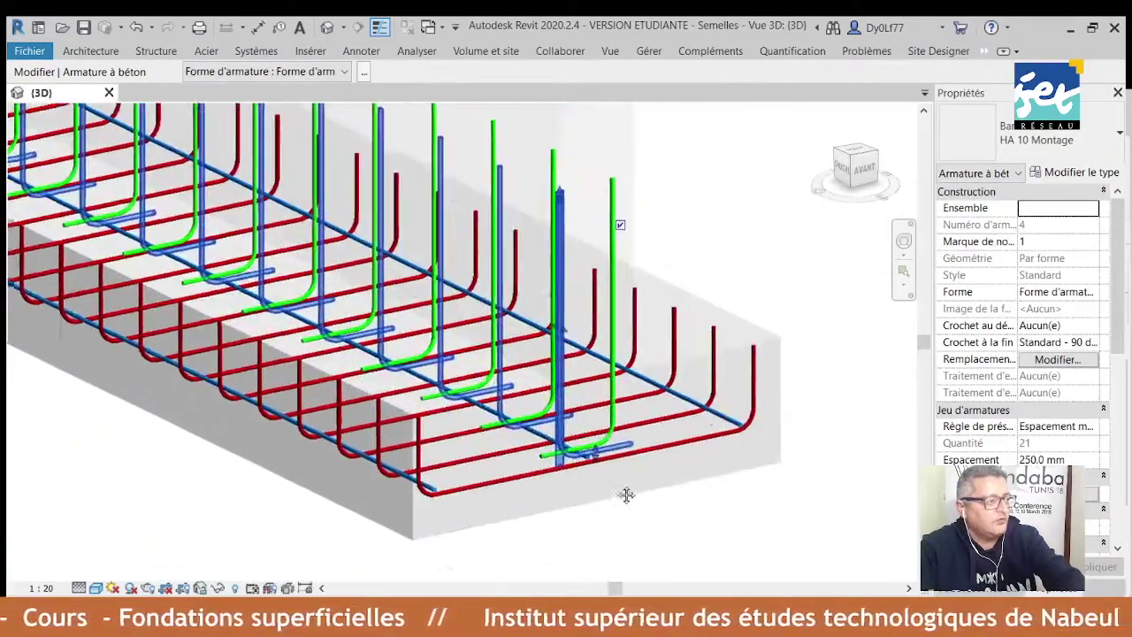
scroll(610, 486, "up", 2)
scroll(557, 442, "up", 1)
scroll(503, 389, "down", 2)
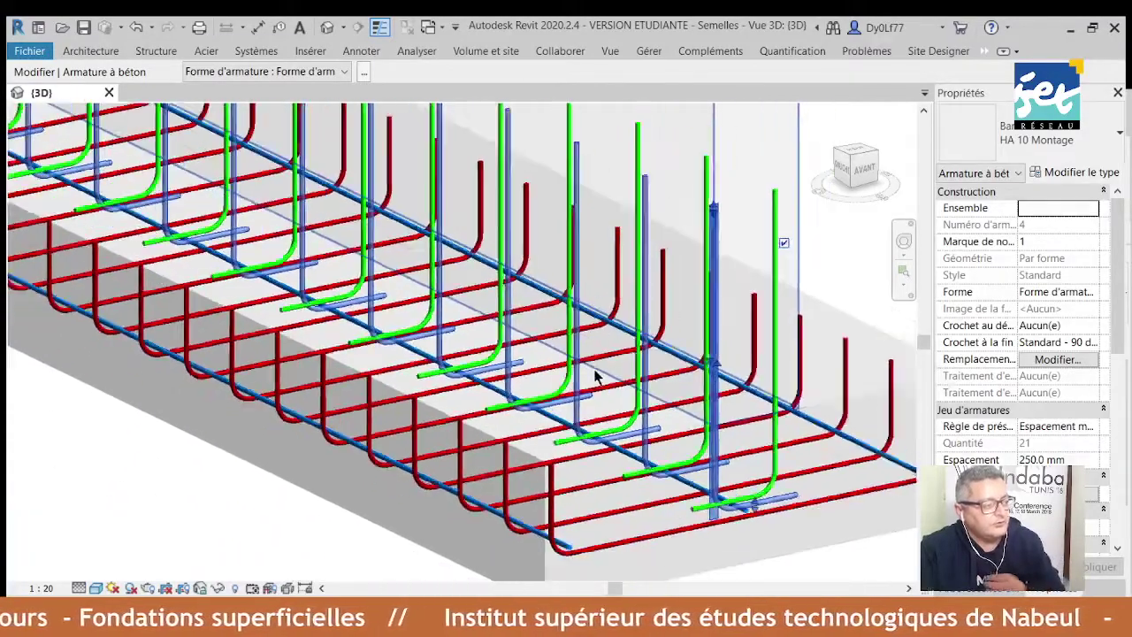
scroll(596, 374, "down", 2)
scroll(612, 407, "down", 1)
scroll(611, 427, "up", 1)
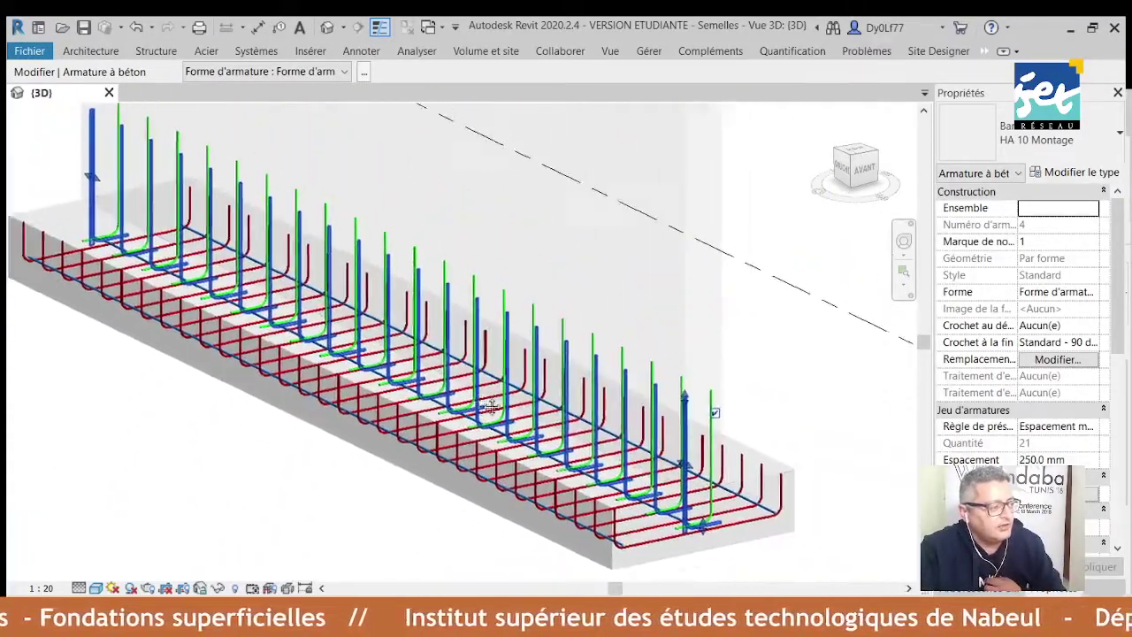
scroll(663, 407, "up", 1)
scroll(707, 389, "up", 1)
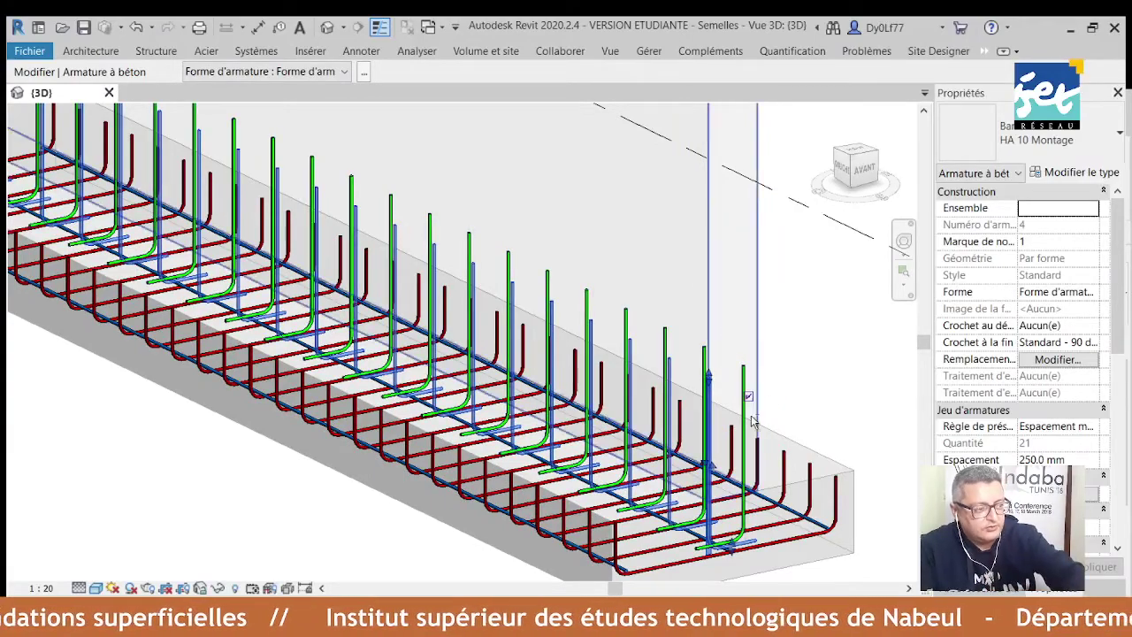
mouse_move(747, 385)
left_mouse_down()
mouse_move(703, 426)
mouse_move(614, 397)
left_mouse_up()
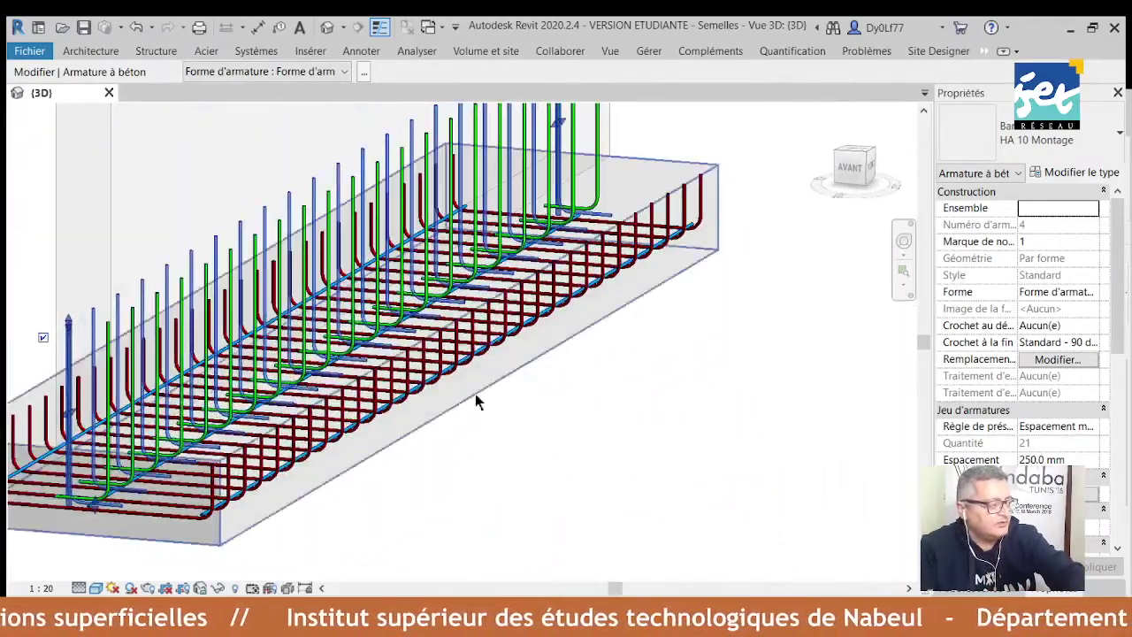
left_click(560, 453)
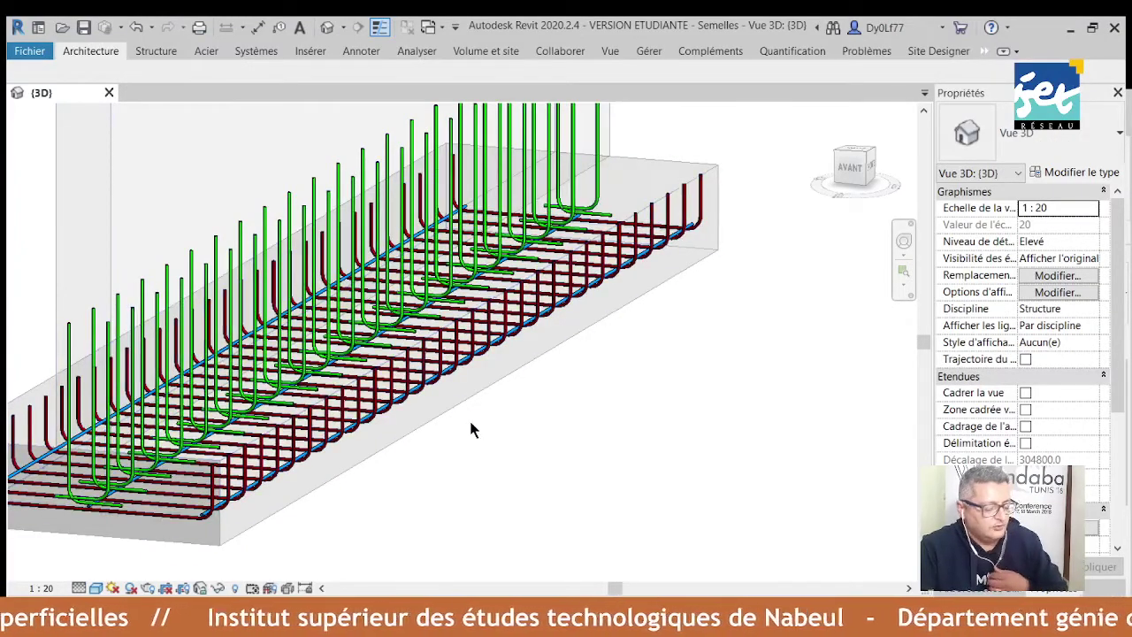
Orbit the 3D view around the strip footing and snap it to a corner isometric angle.
left_click_drag(467, 437, 502, 446)
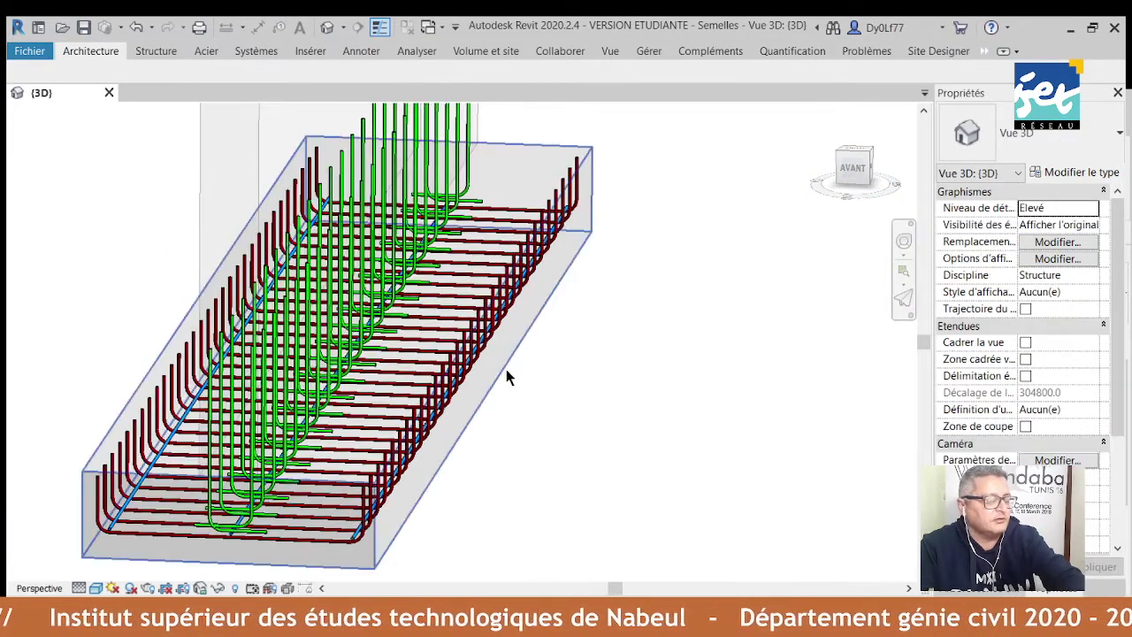
scroll(493, 386, "down", 3)
left_click_drag(492, 382, 532, 258)
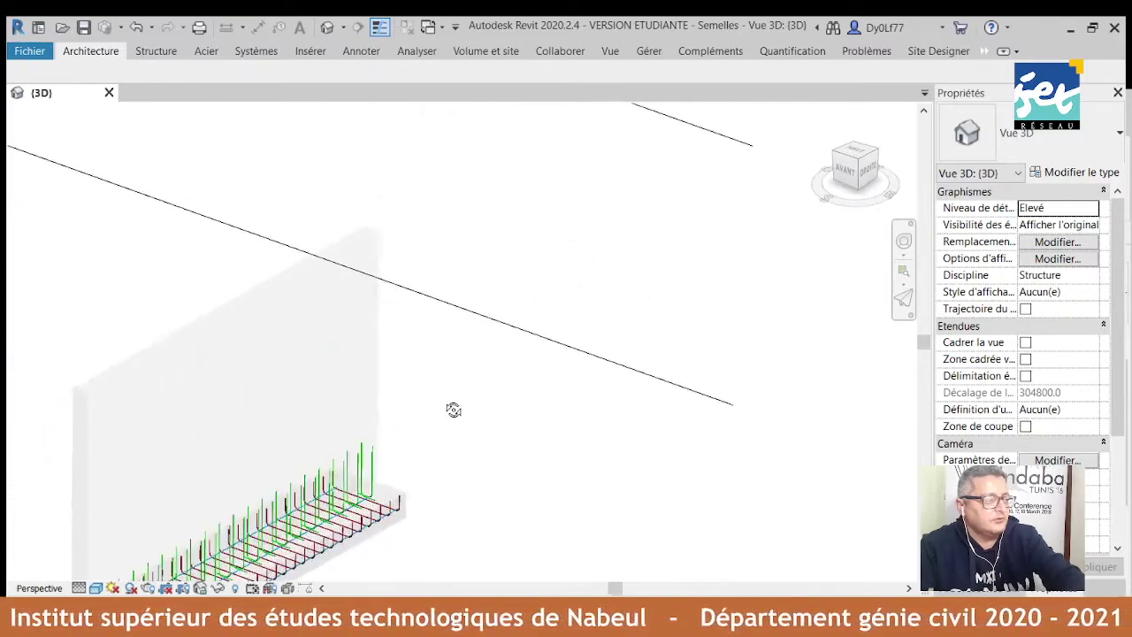
scroll(318, 389, "up", 2)
scroll(316, 392, "up", 3)
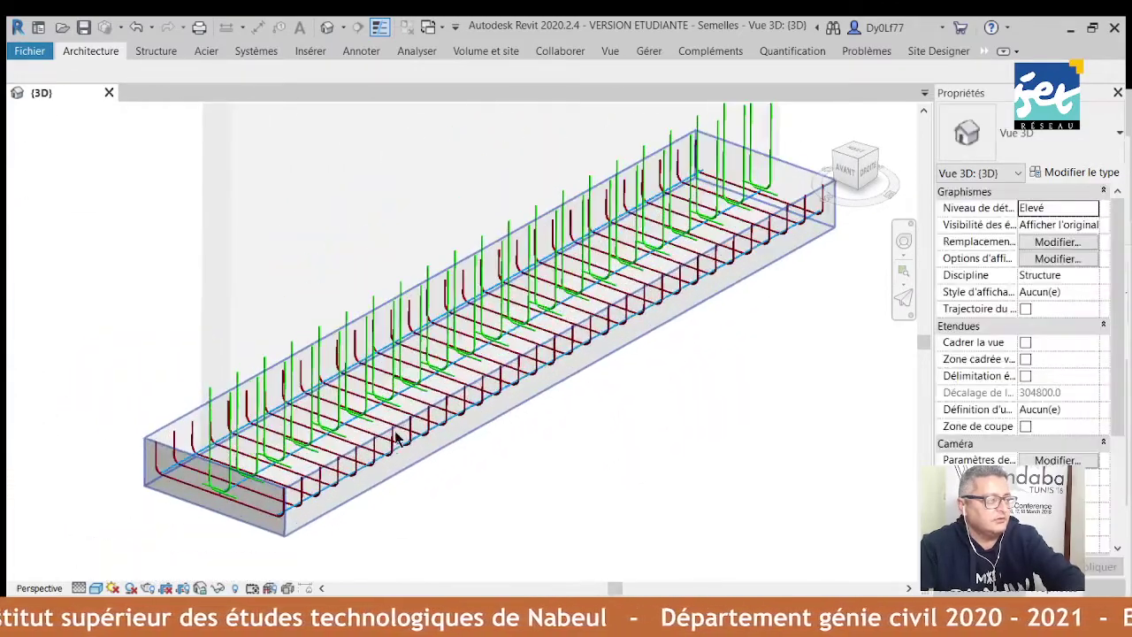
scroll(409, 430, "up", 3)
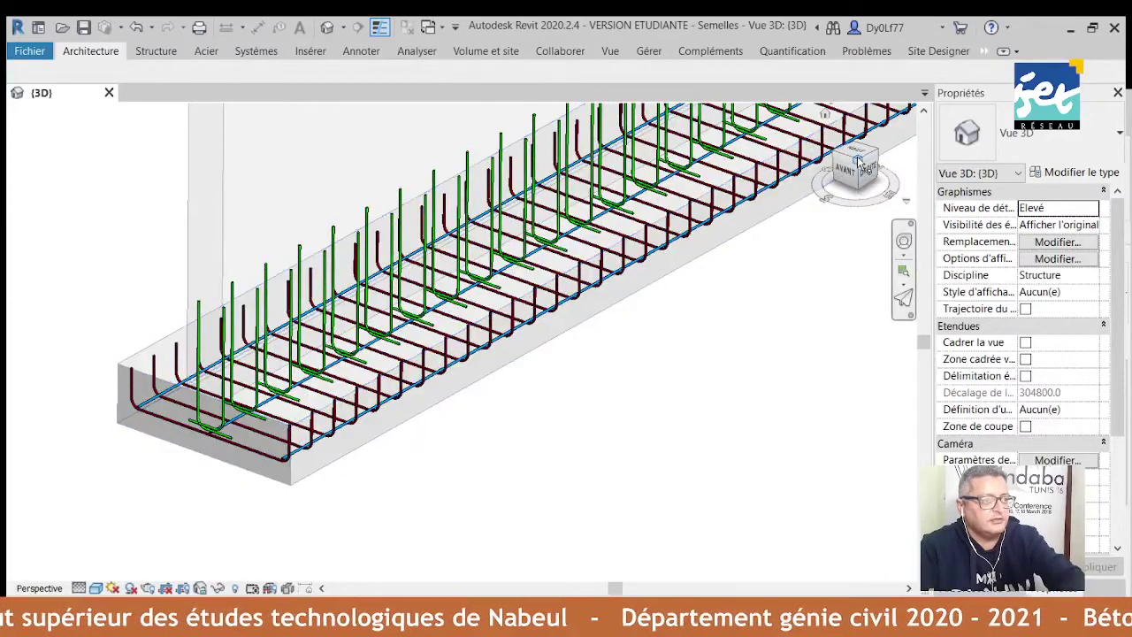
left_click(858, 160)
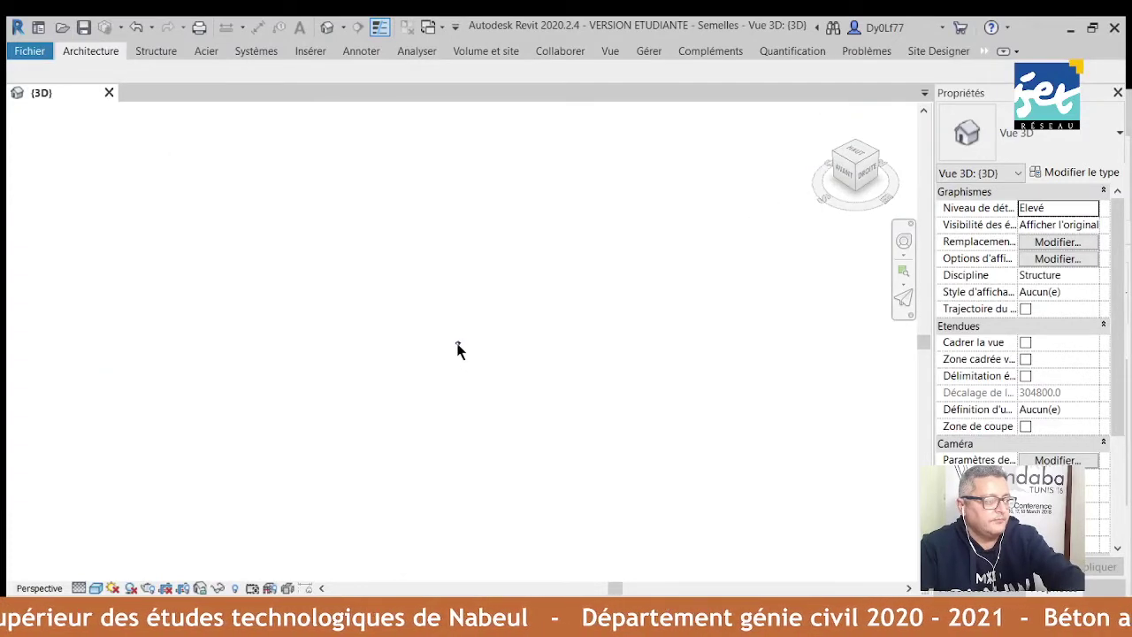
Zoom in on the reinforced strip footing and orbit to a lower view of its bars.
scroll(457, 343, "up", 2)
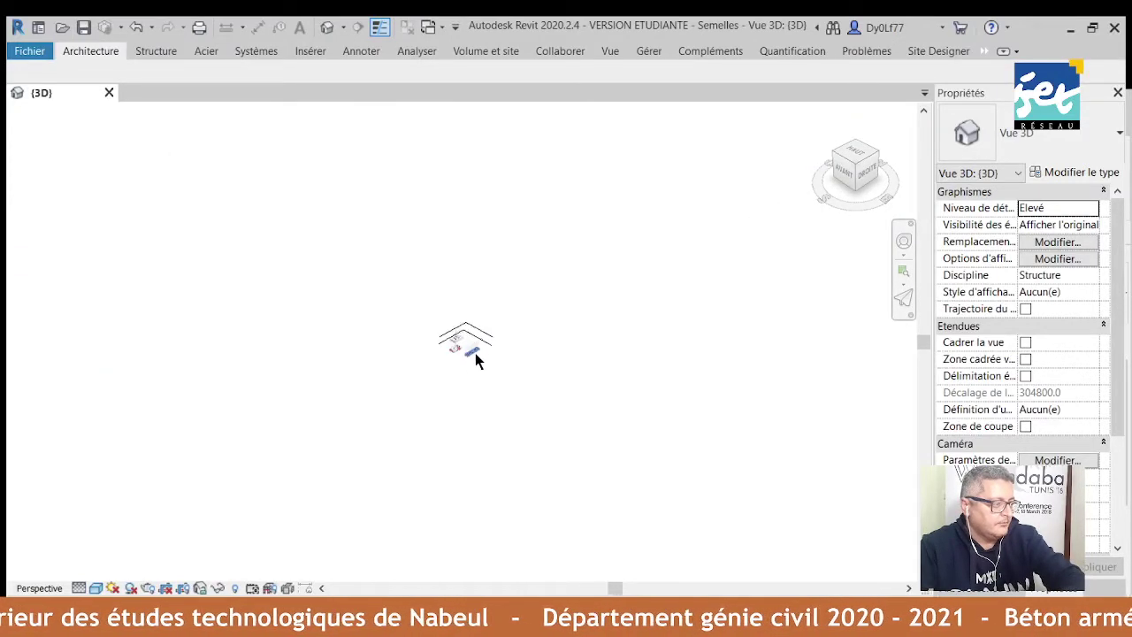
scroll(475, 352, "up", 2)
scroll(468, 354, "up", 2)
scroll(469, 354, "up", 2)
scroll(469, 358, "up", 3)
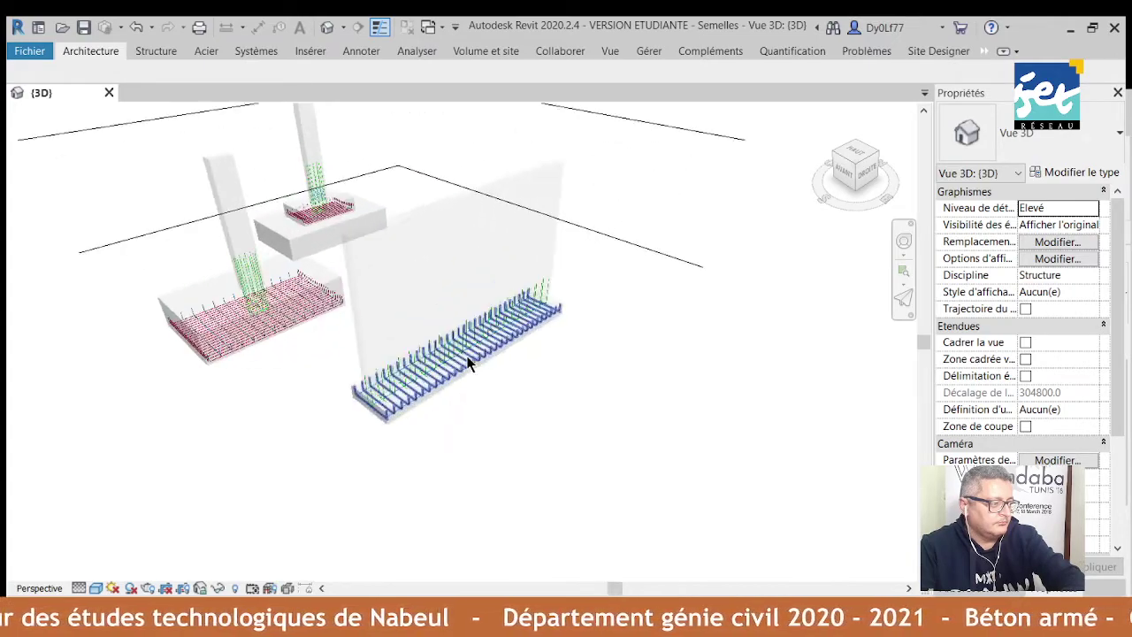
scroll(467, 358, "up", 2)
scroll(466, 355, "up", 2)
scroll(397, 464, "up", 1)
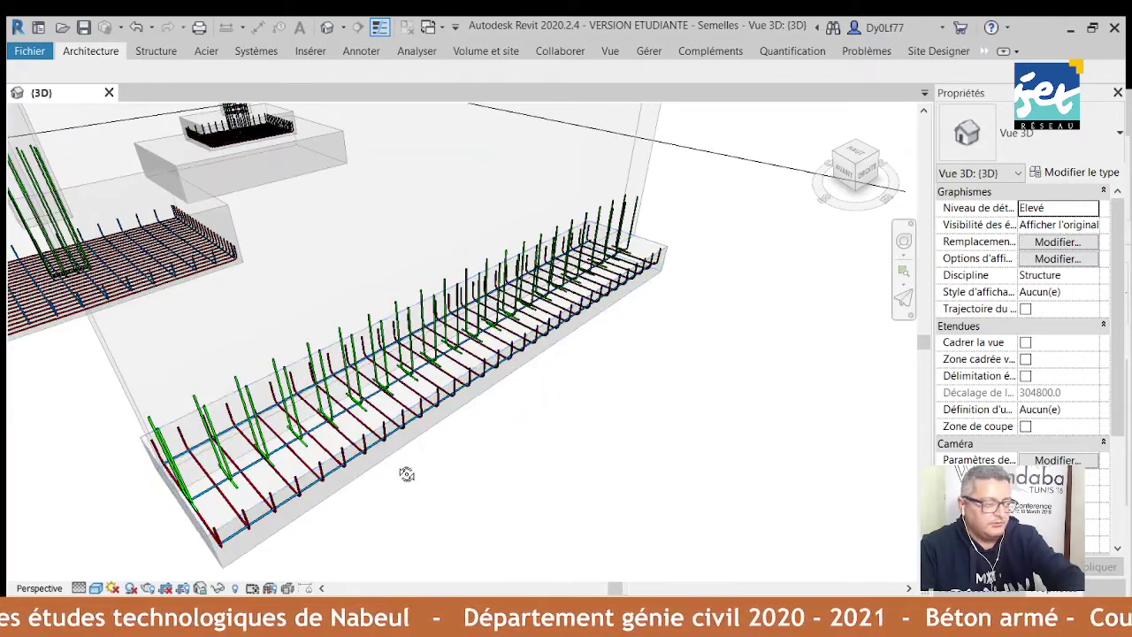
left_click_drag(406, 474, 480, 451)
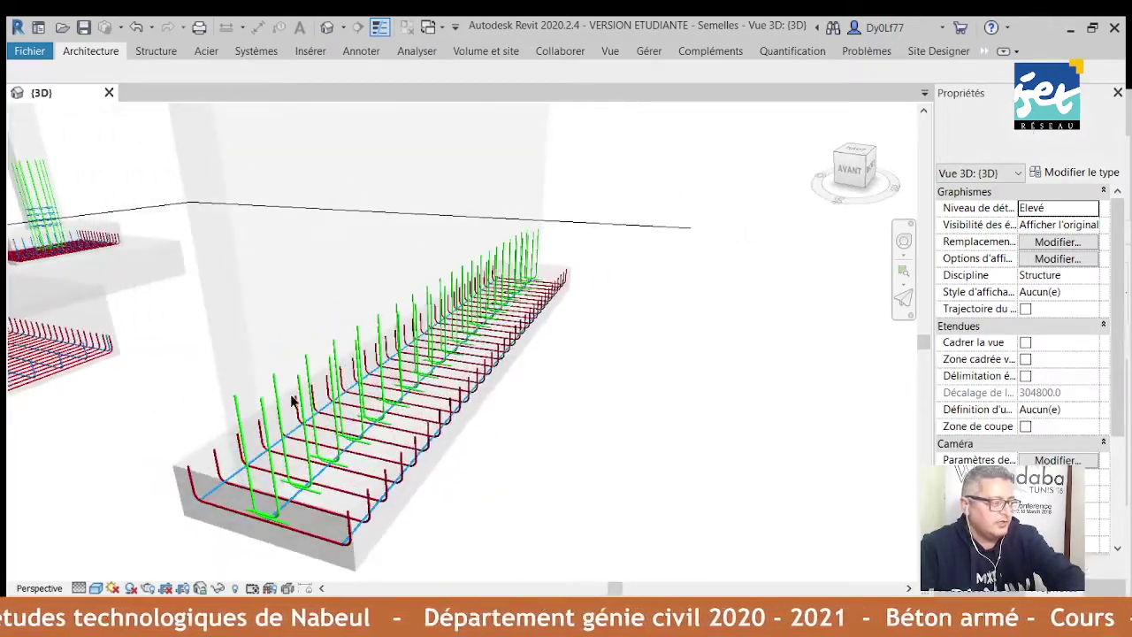
left_click_drag(178, 168, 240, 280)
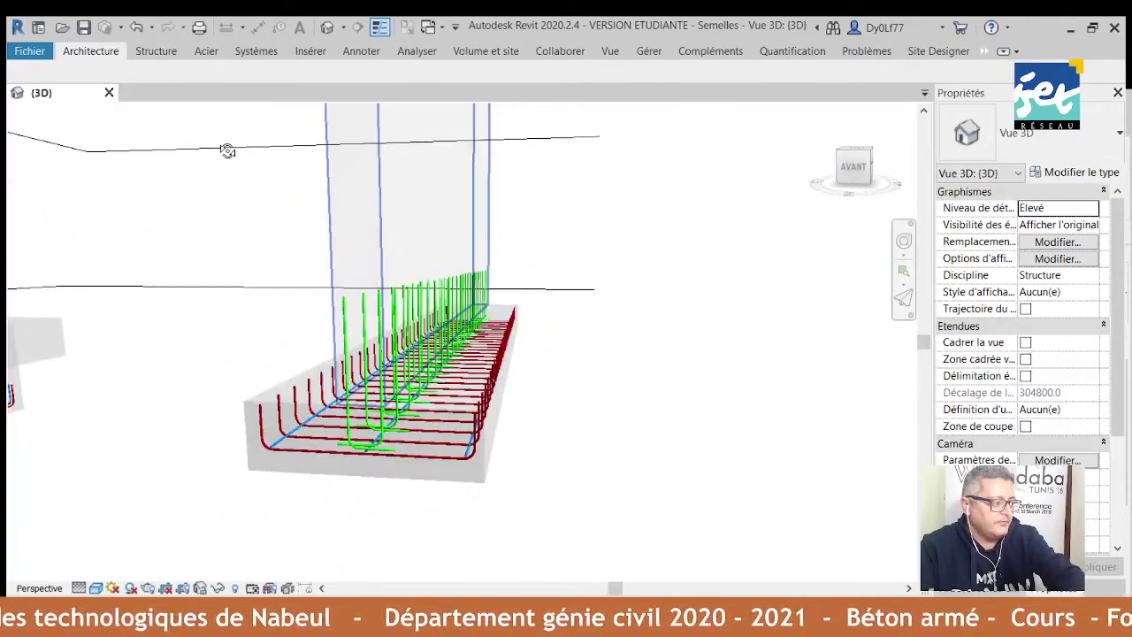
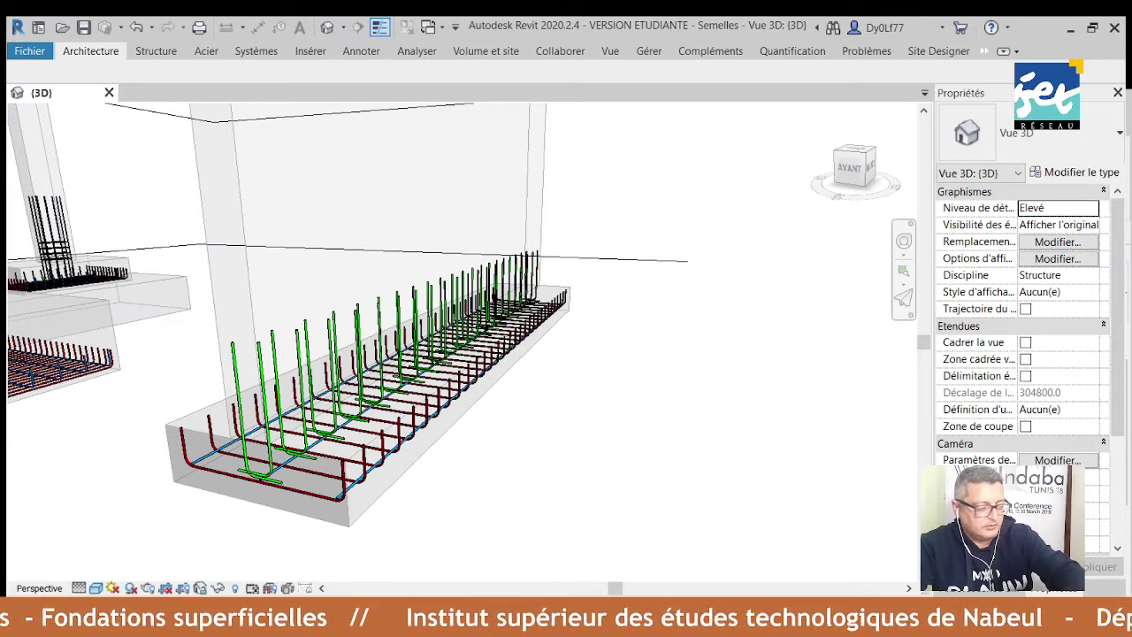
Scroll the notes to the blank lined space under the 3 HA10 distribution-steel check.
left_click_drag(124, 402, 320, 402)
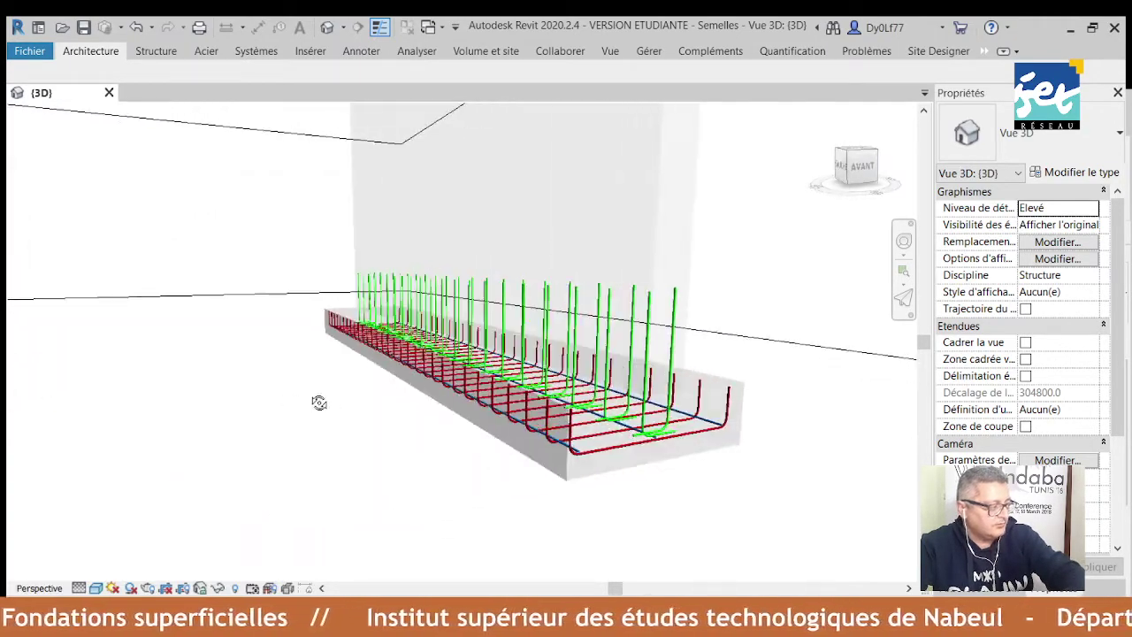
scroll(307, 388, "down", 3)
scroll(307, 387, "up", 4)
scroll(291, 425, "down", 2)
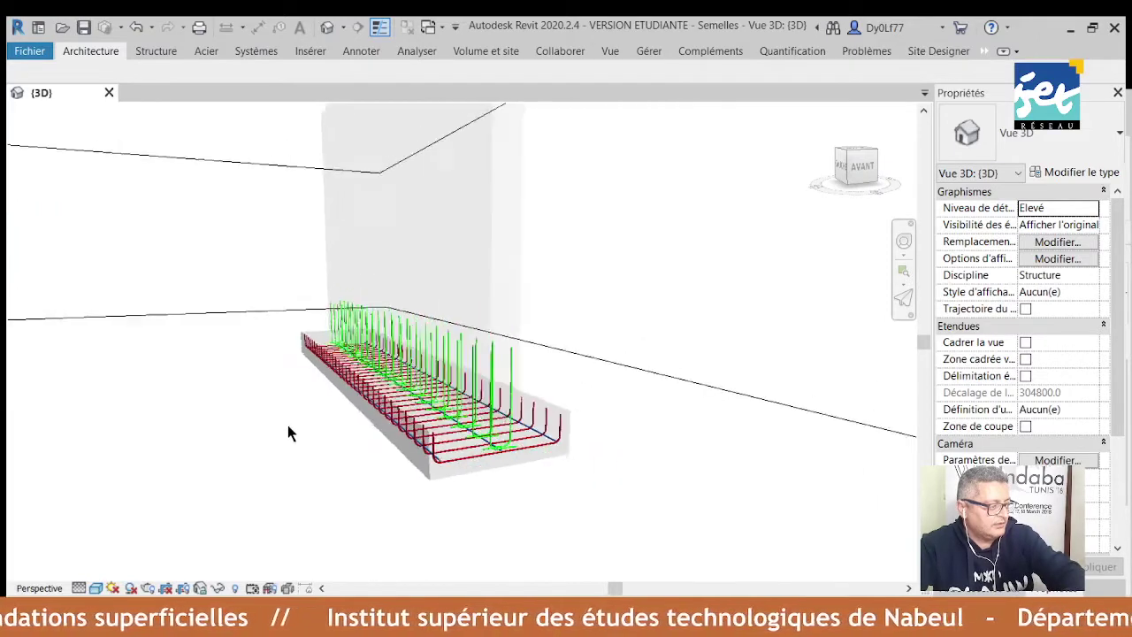
scroll(287, 424, "down", 2)
scroll(352, 372, "down", 2)
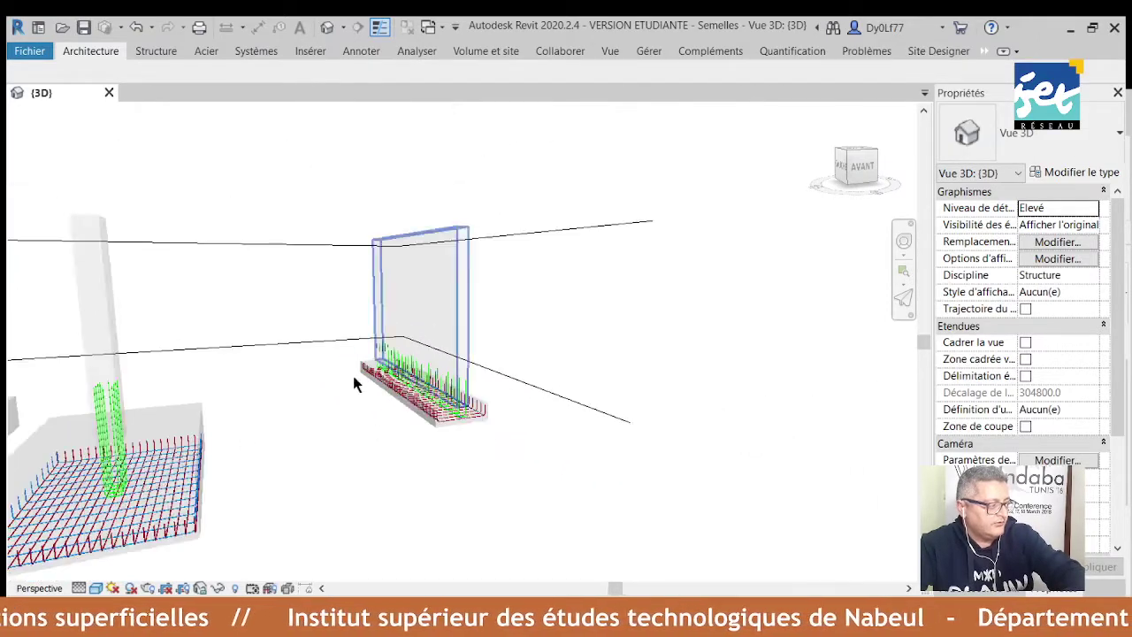
scroll(354, 382, "down", 2)
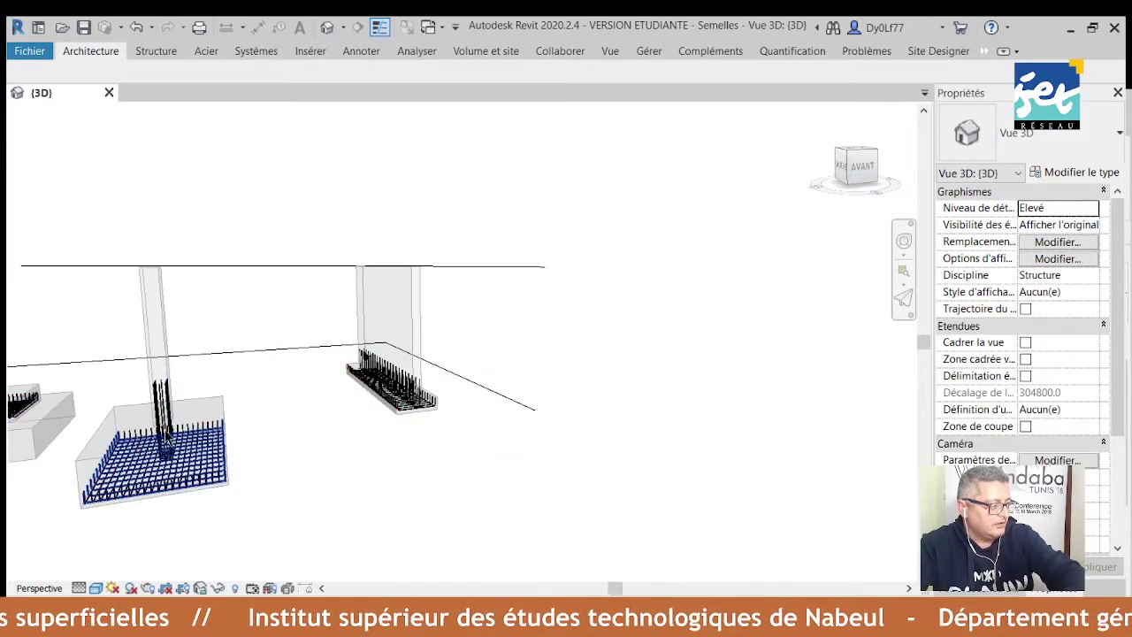
scroll(382, 398, "up", 2)
scroll(382, 400, "up", 3)
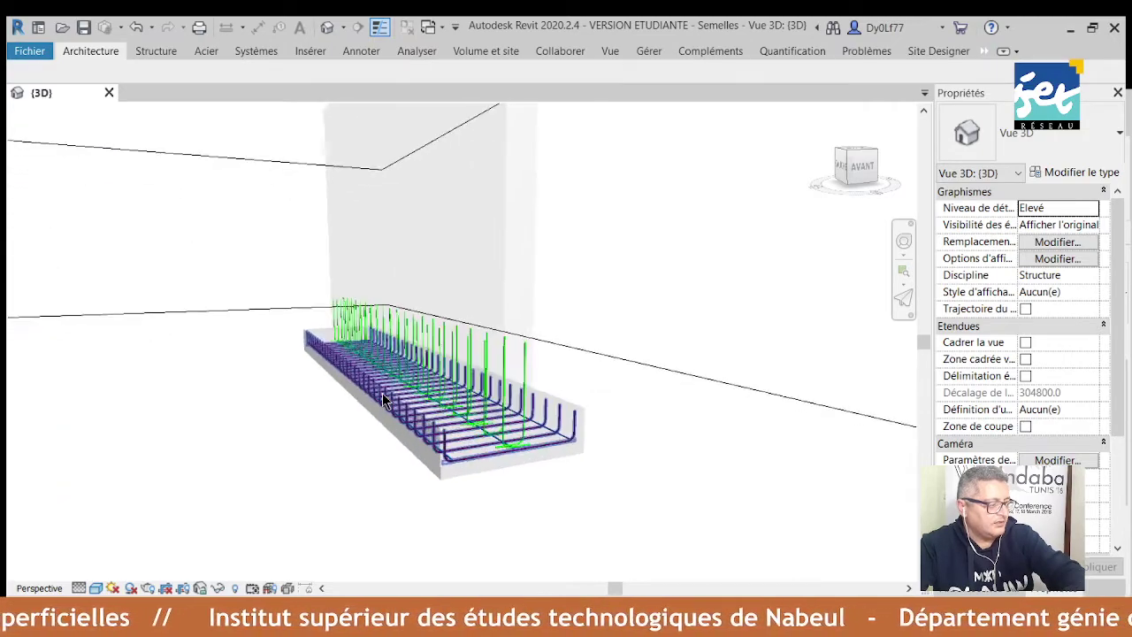
scroll(382, 399, "up", 2)
scroll(382, 400, "up", 2)
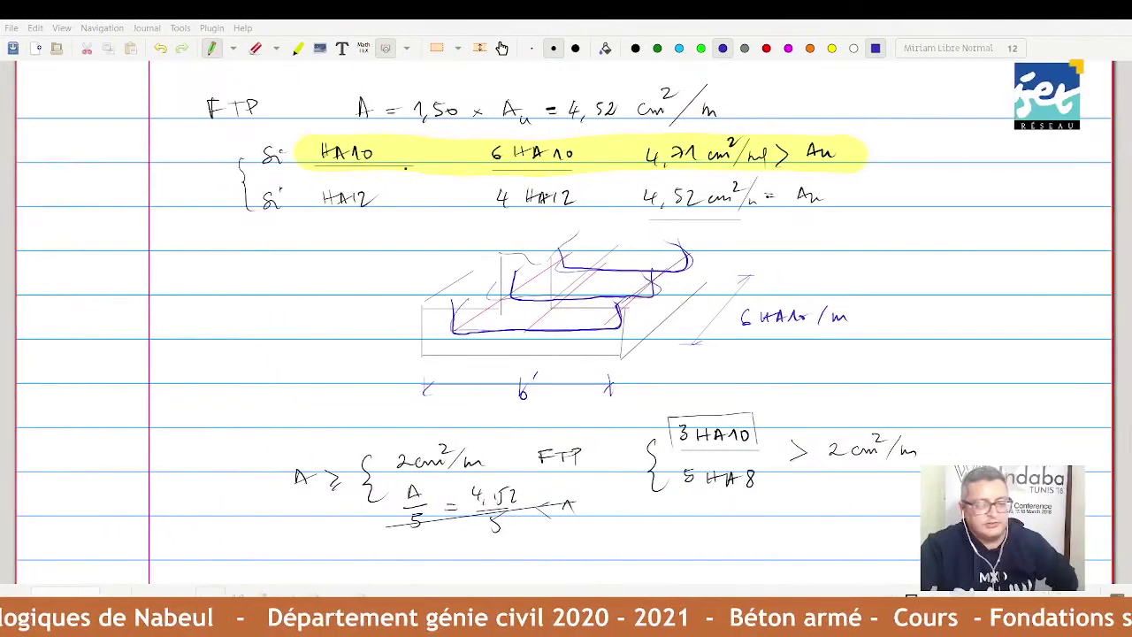
scroll(566, 318, "down", 5)
scroll(566, 318, "down", 4)
scroll(566, 318, "up", 2)
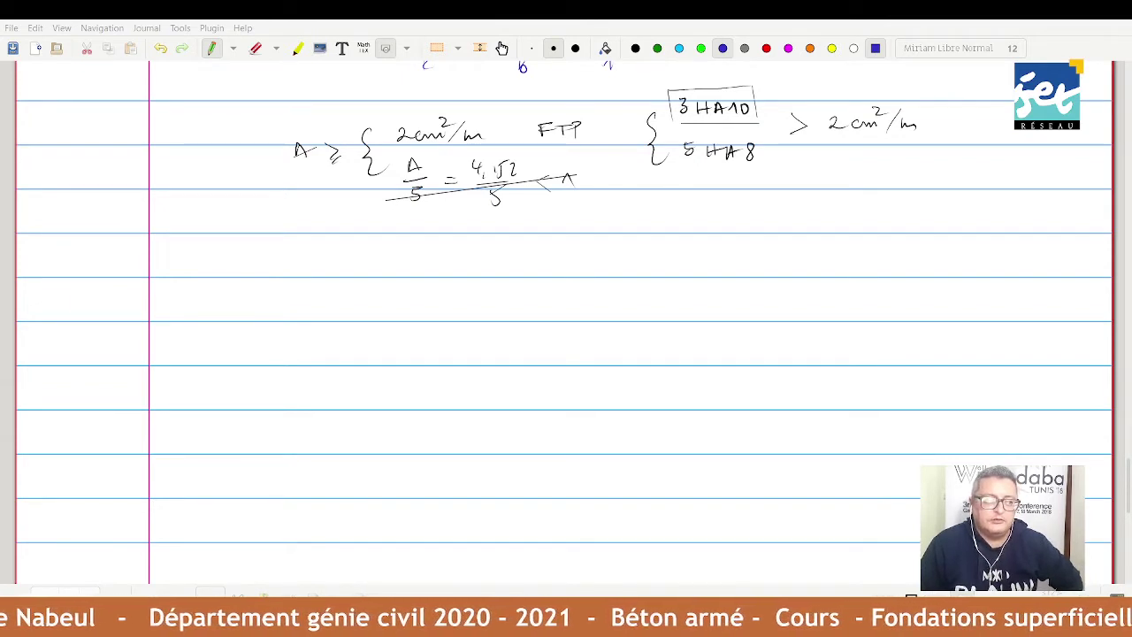
Draw the four sides of the rectangular footing plan outline.
left_click_drag(409, 249, 409, 402)
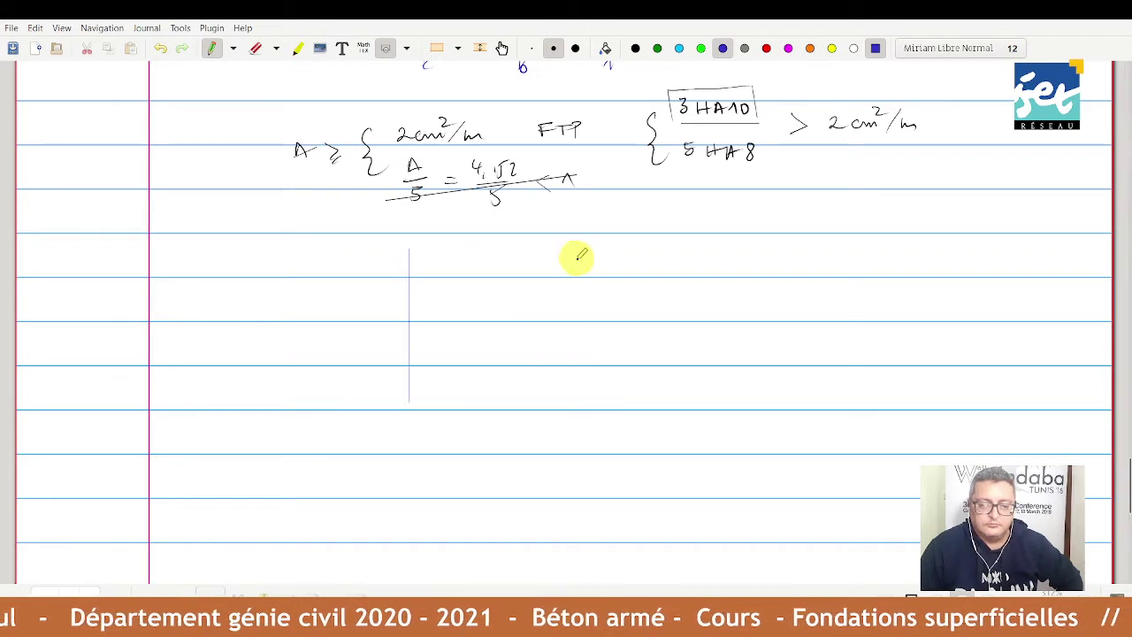
left_click_drag(579, 248, 579, 405)
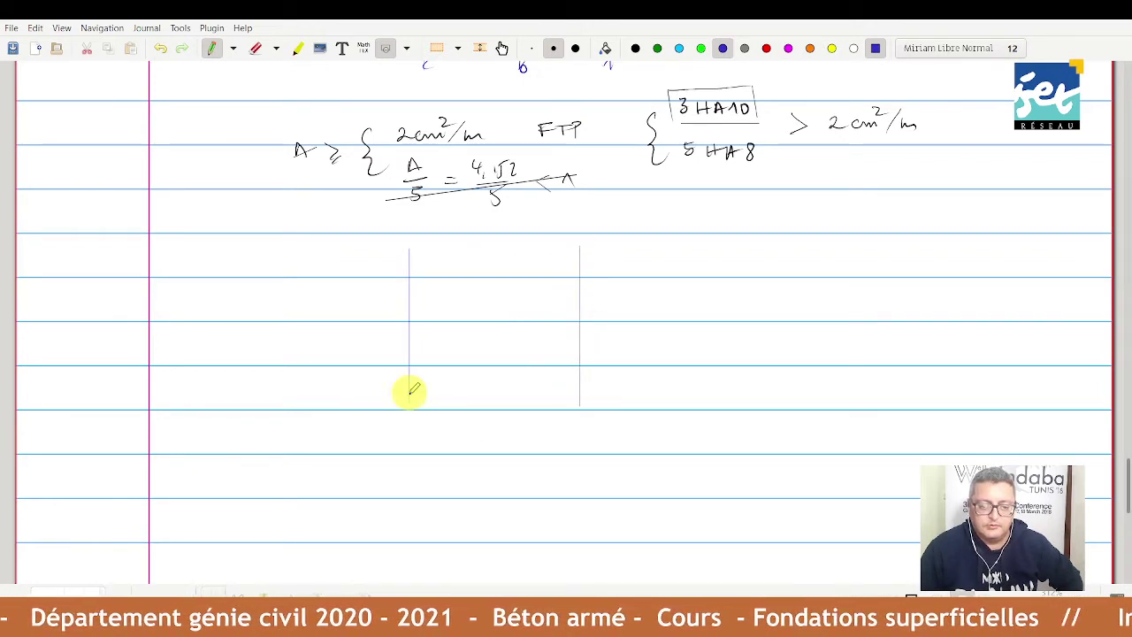
left_click_drag(409, 400, 413, 447)
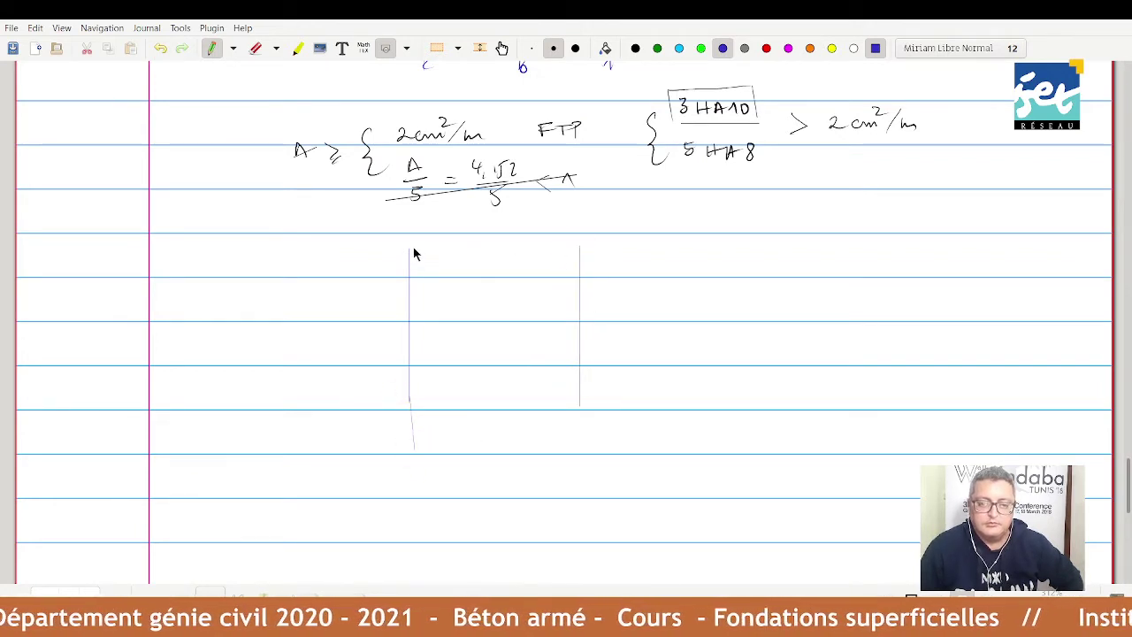
left_click_drag(410, 243, 551, 242)
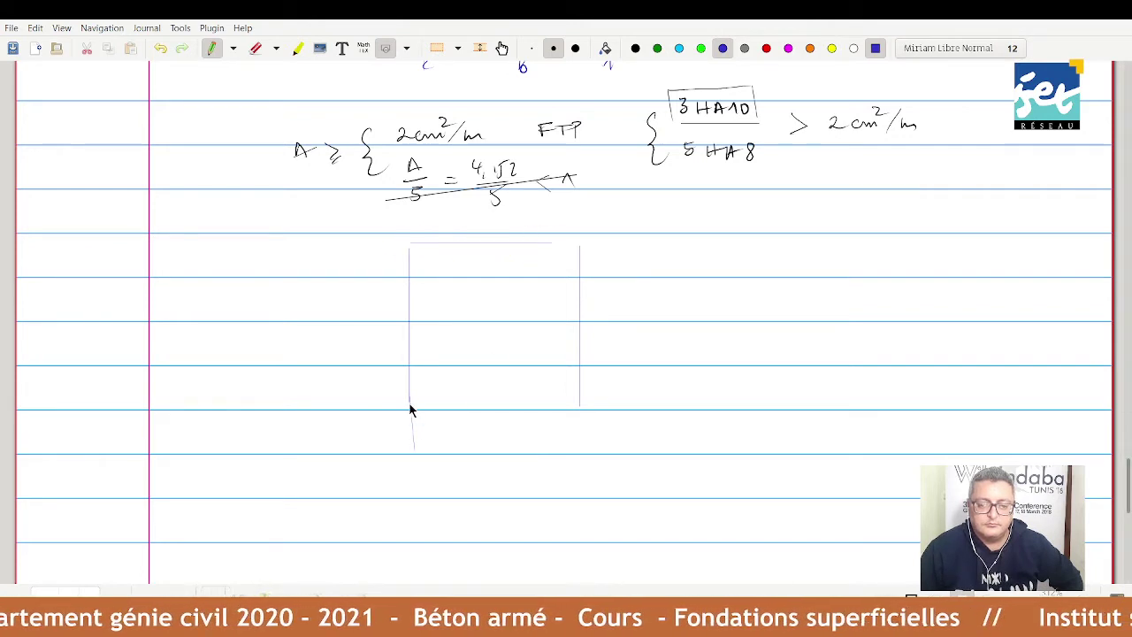
mouse_move(411, 409)
left_mouse_down()
mouse_move(407, 461)
mouse_move(598, 452)
left_mouse_up()
Add a ticked dimension line beneath the rectangle labelled 1m.
mouse_move(410, 503)
left_mouse_down()
mouse_move(410, 529)
mouse_move(588, 505)
mouse_move(573, 516)
left_mouse_up()
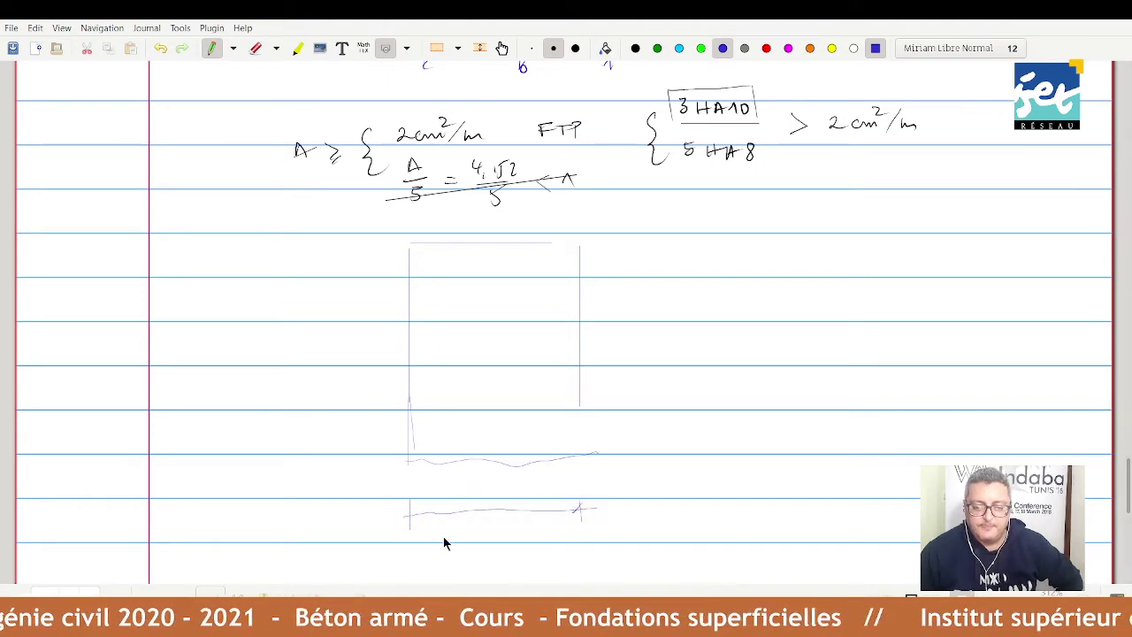
left_click_drag(412, 511, 401, 528)
left_click_drag(479, 519, 511, 527)
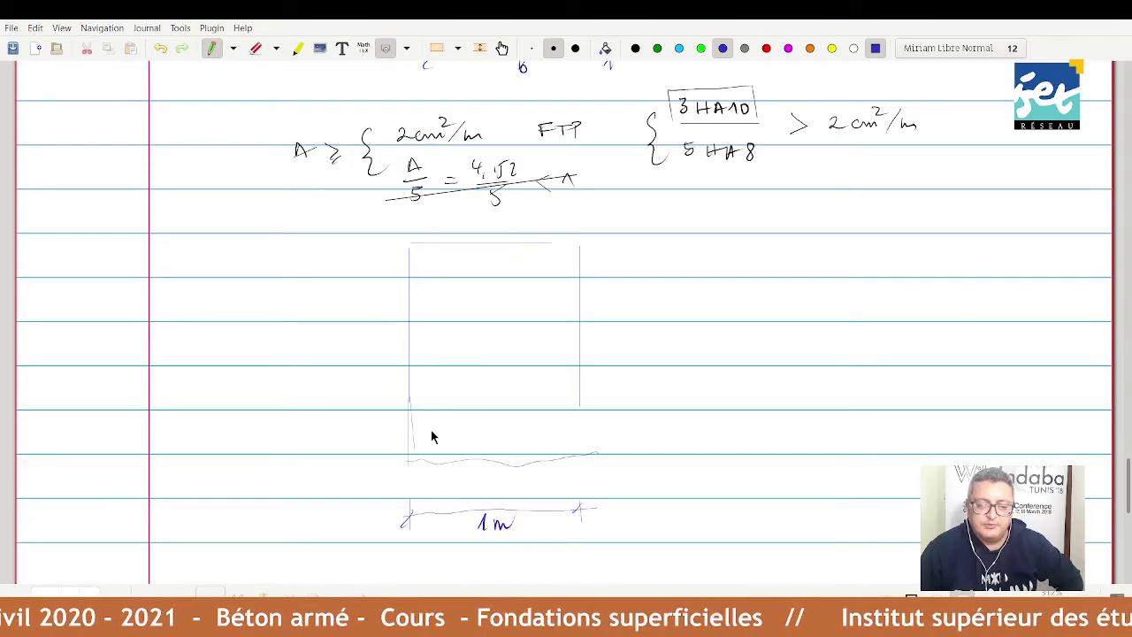
Draw the bottom hooked bar, undoing the misdrawn attempts with Ctrl+Z.
left_click_drag(433, 426, 579, 435)
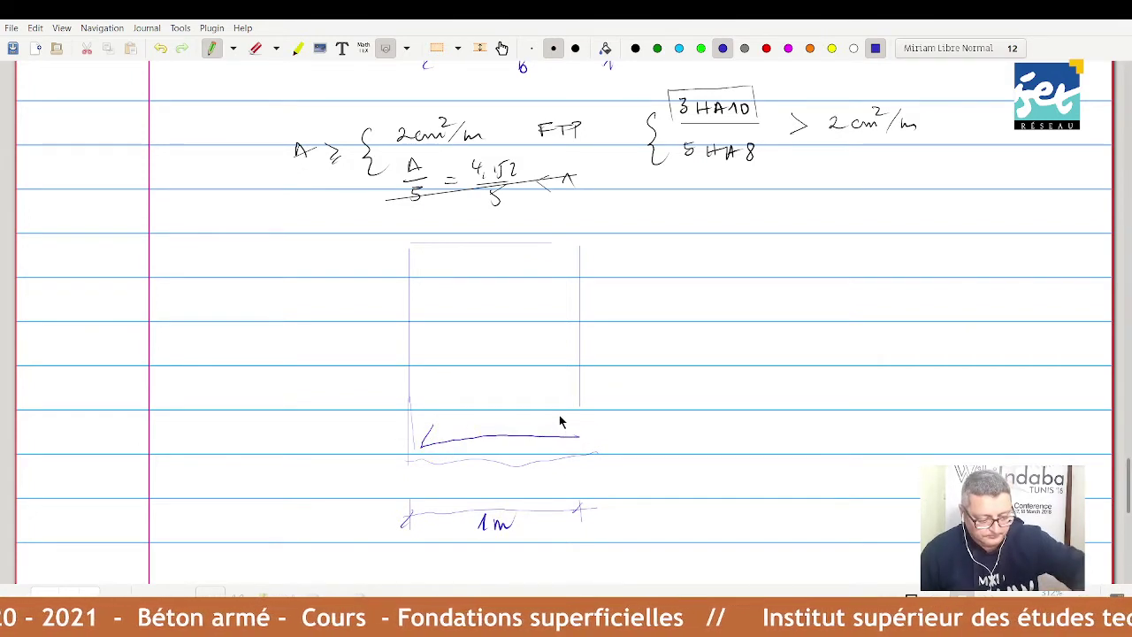
key("ctrl+z")
left_click_drag(439, 419, 559, 435)
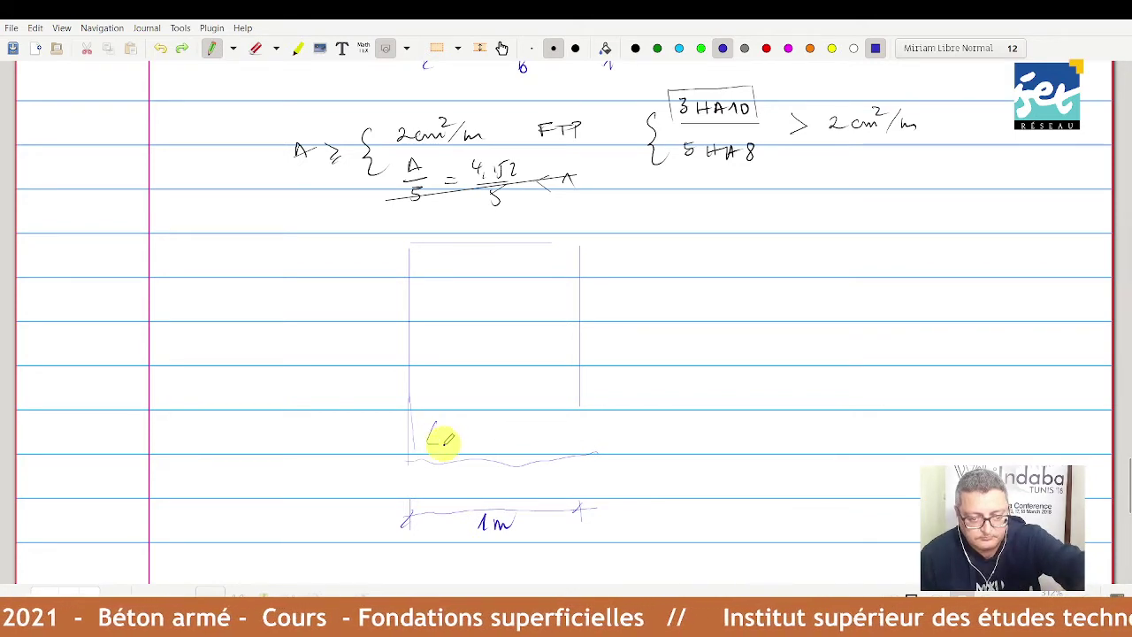
key("ctrl+z")
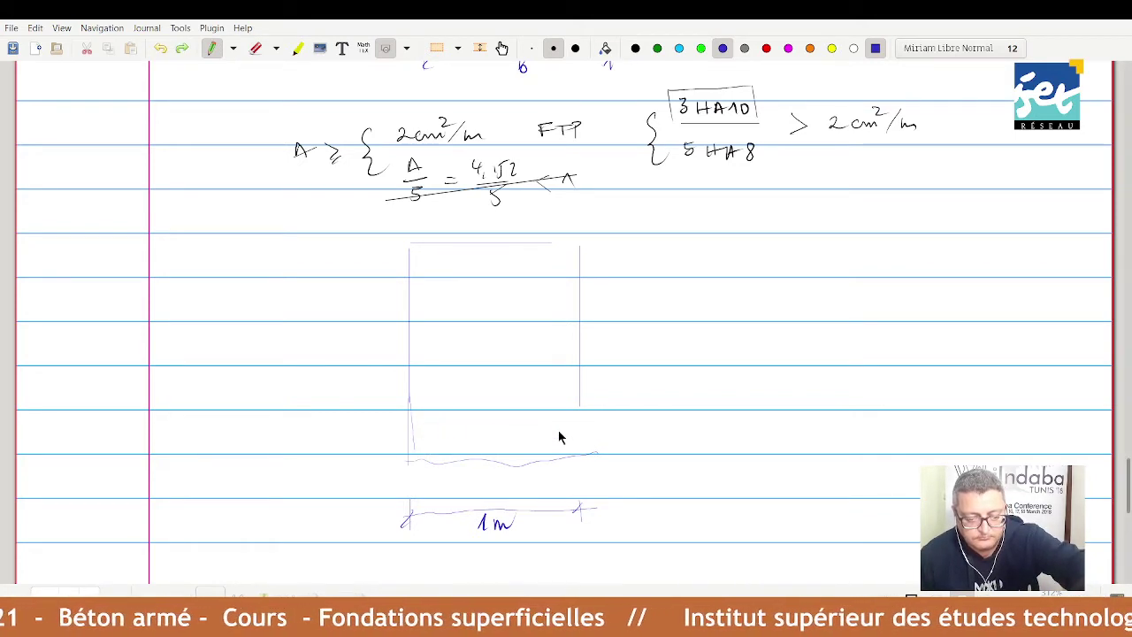
mouse_move(556, 419)
left_mouse_down()
mouse_move(434, 442)
mouse_move(435, 421)
mouse_move(560, 396)
left_mouse_up()
Draw more horizontal bars above the bottom one and hook their ends.
mouse_move(433, 362)
left_mouse_down()
mouse_move(428, 371)
mouse_move(562, 368)
left_mouse_up()
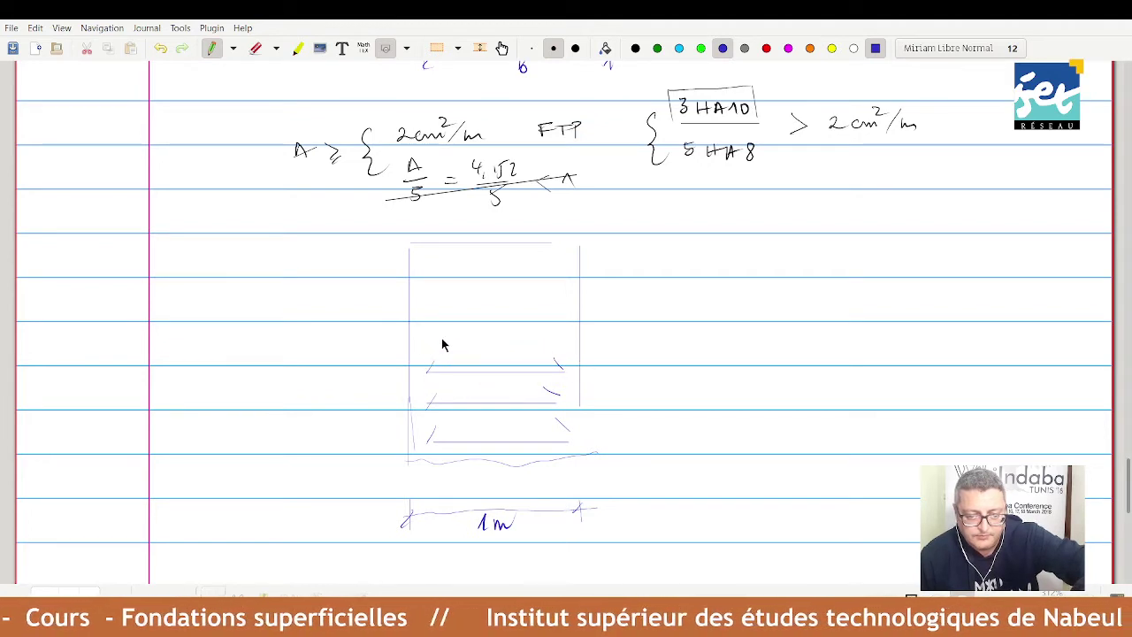
left_click_drag(435, 323, 563, 337)
left_click_drag(434, 290, 555, 299)
left_click_drag(566, 392, 555, 403)
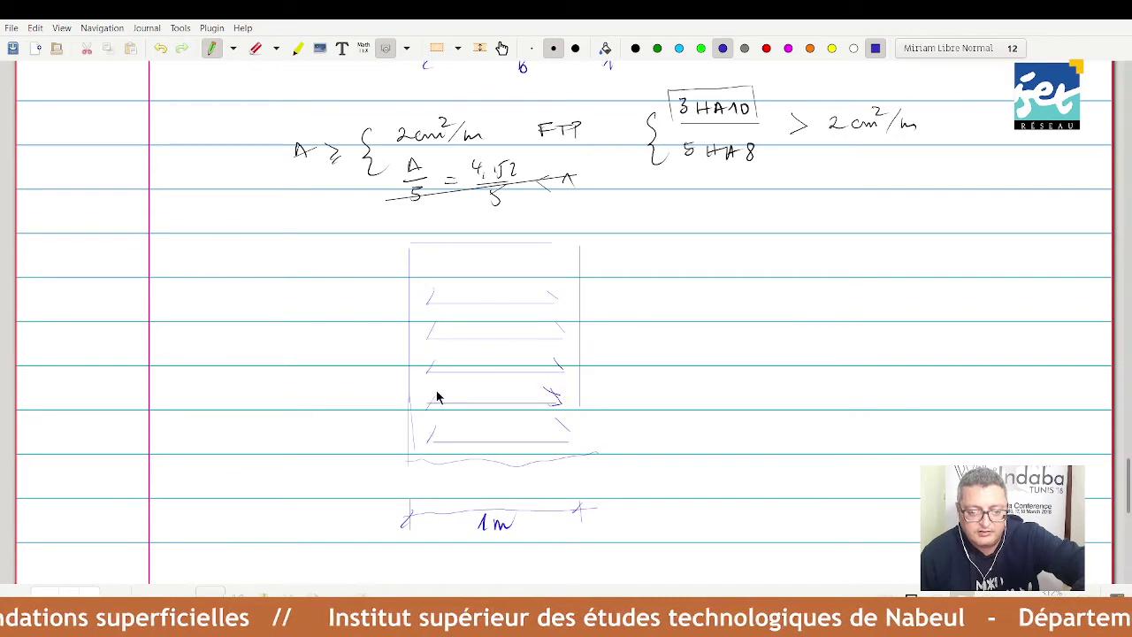
left_click_drag(436, 394, 434, 403)
left_click_drag(557, 419, 566, 440)
left_click_drag(438, 426, 433, 441)
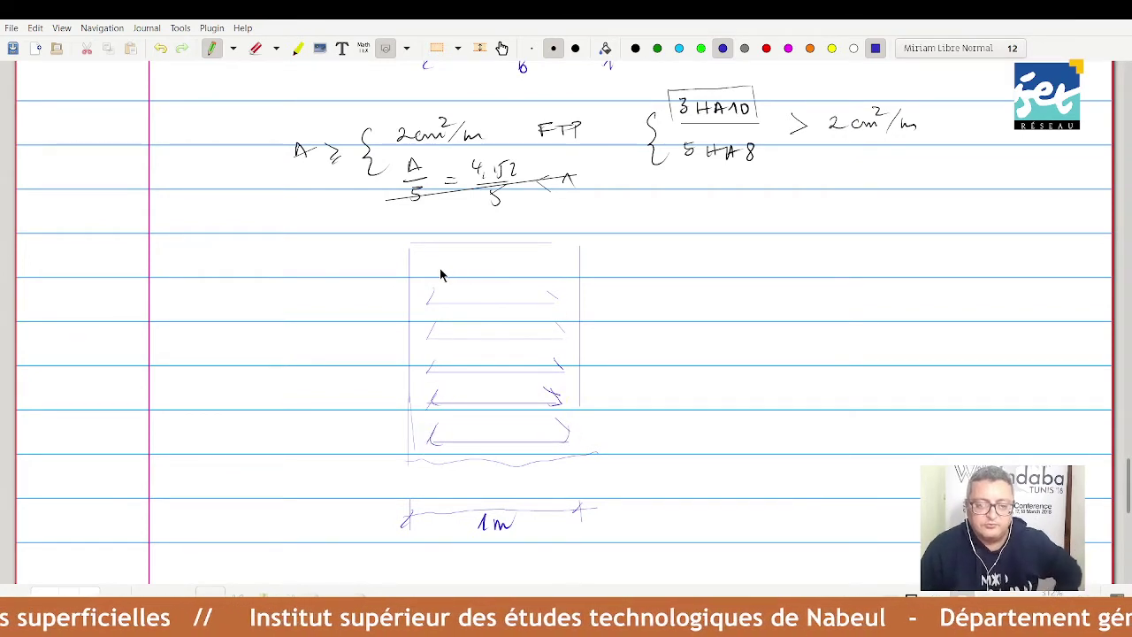
Add the top hooked bars and draw a vertical line along the bars' right ends.
left_click_drag(435, 265, 559, 264)
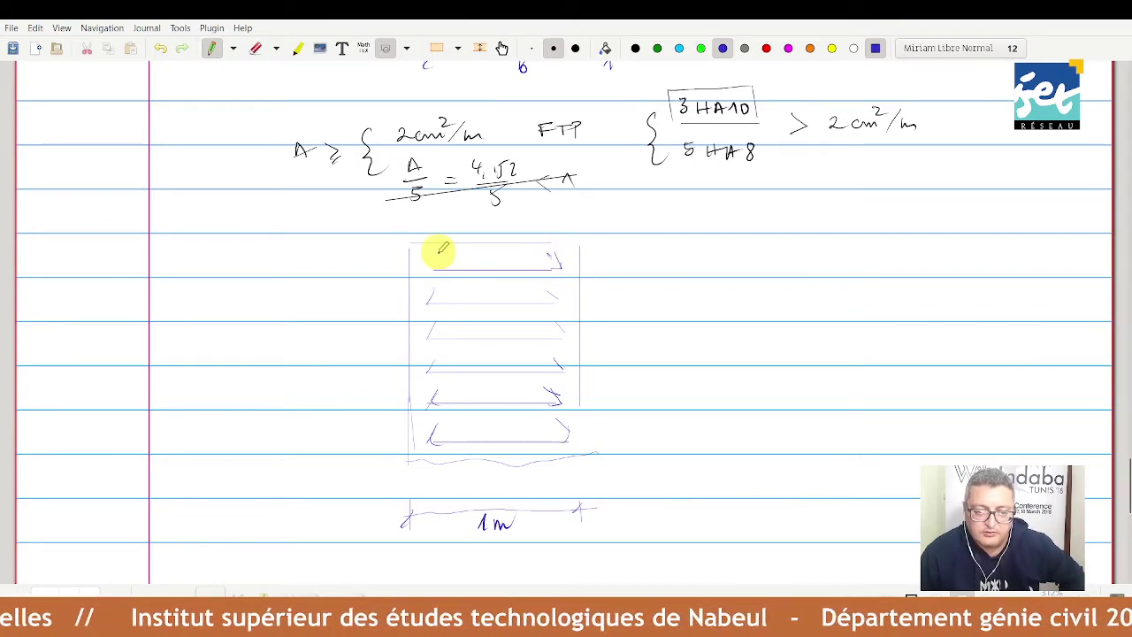
left_click_drag(433, 295, 428, 308)
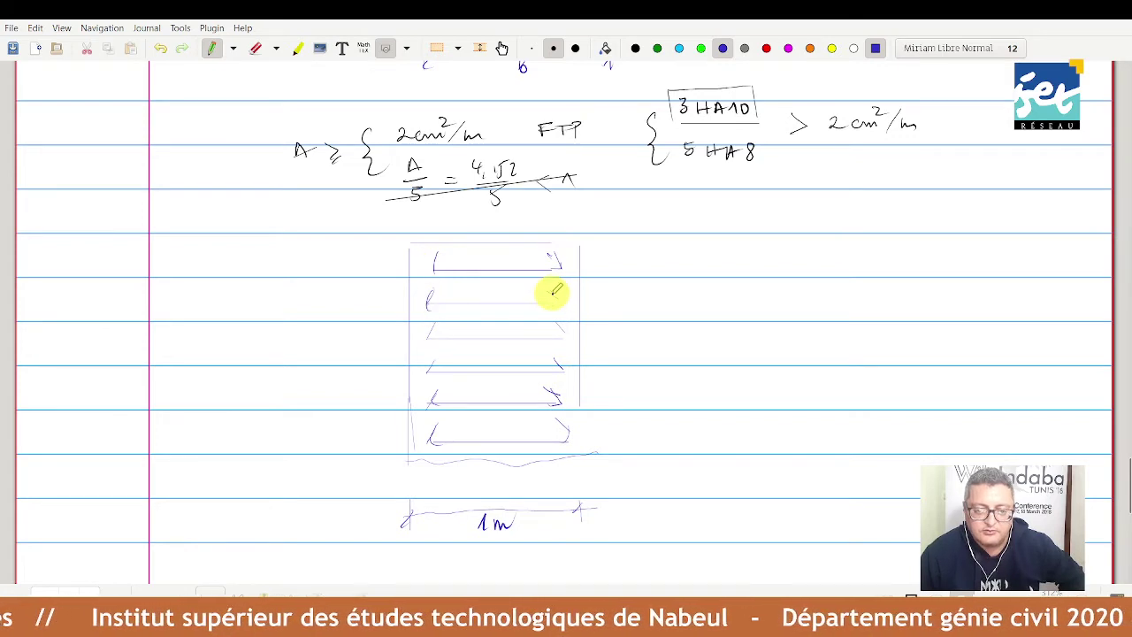
left_click_drag(555, 290, 427, 302)
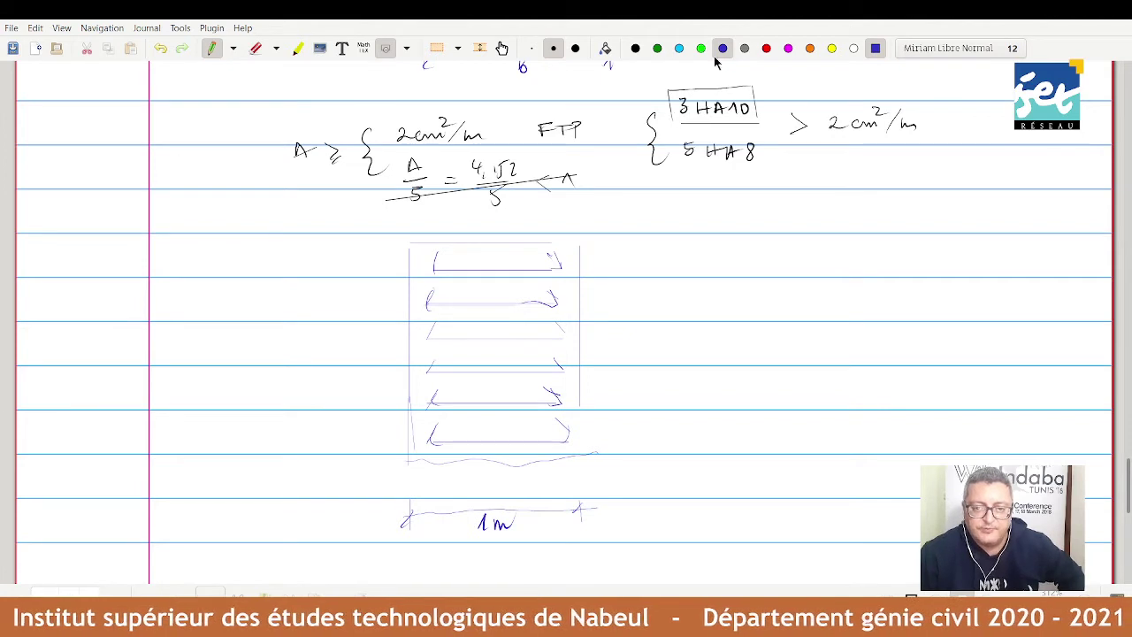
left_click_drag(556, 258, 555, 367)
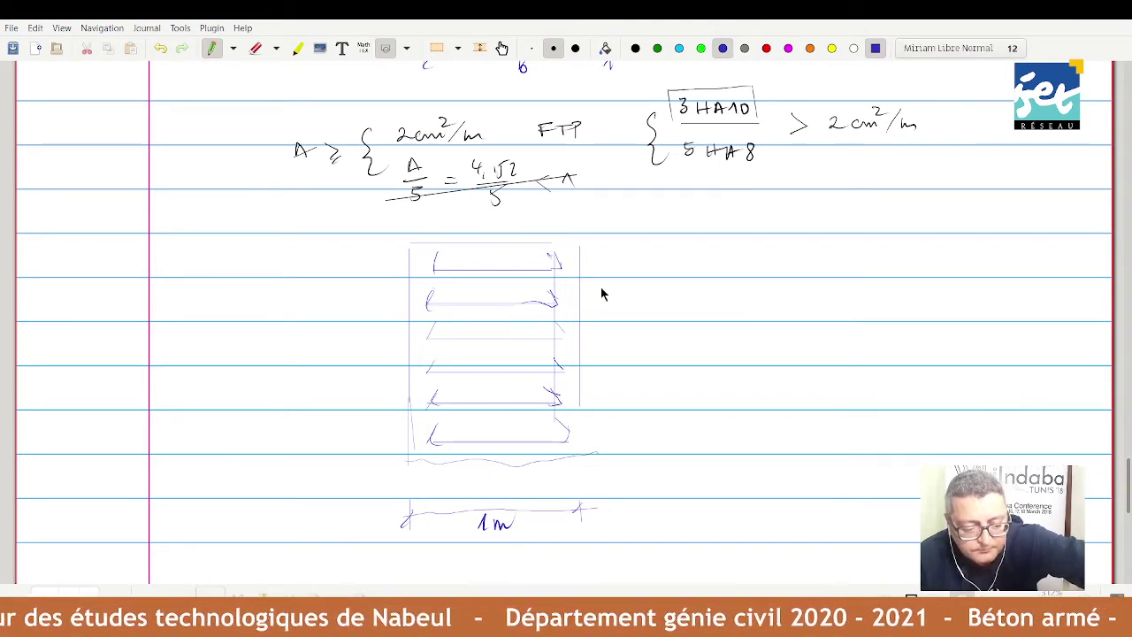
left_click_drag(556, 255, 553, 423)
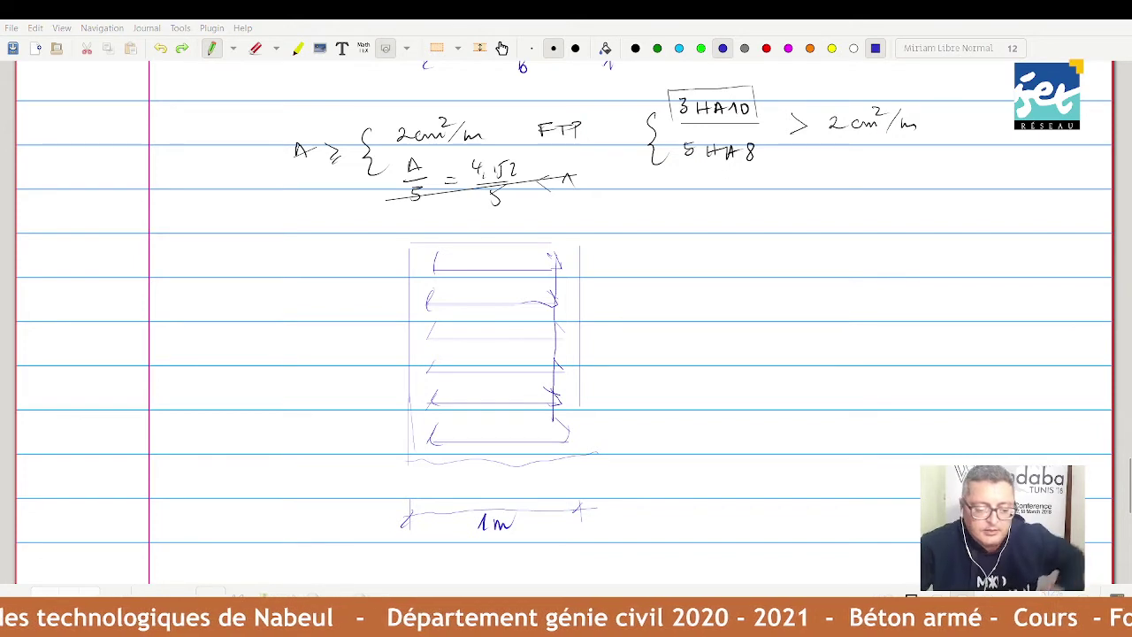
Replace the end line with three red vertical longitudinal bars through the plan.
key("ctrl+z")
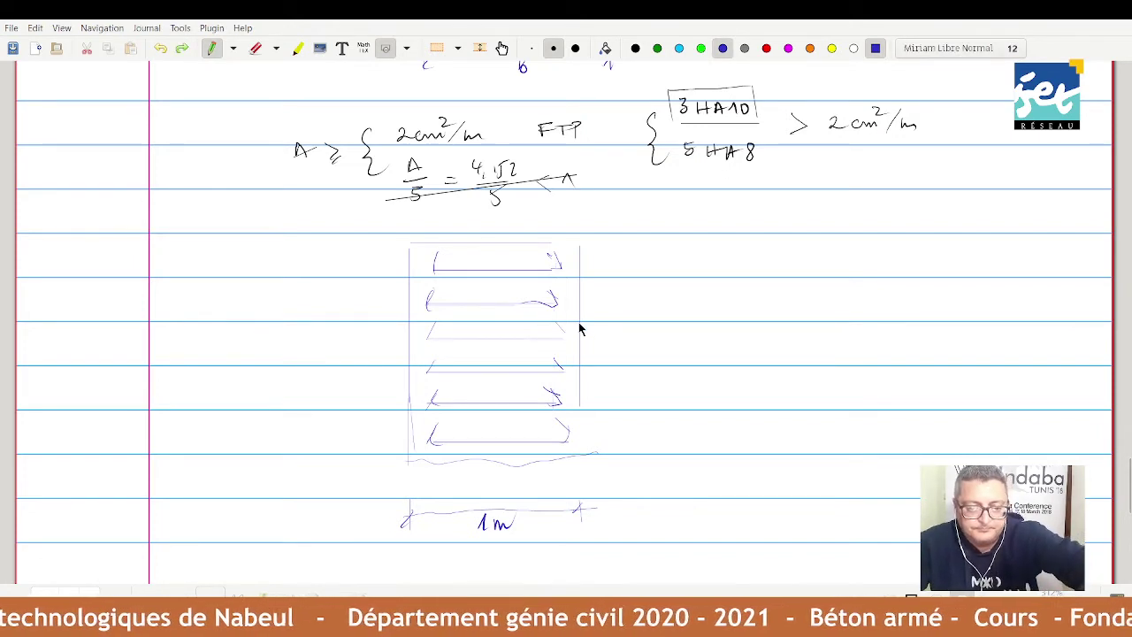
left_click(766, 48)
left_click_drag(556, 258, 559, 445)
left_click_drag(495, 256, 495, 451)
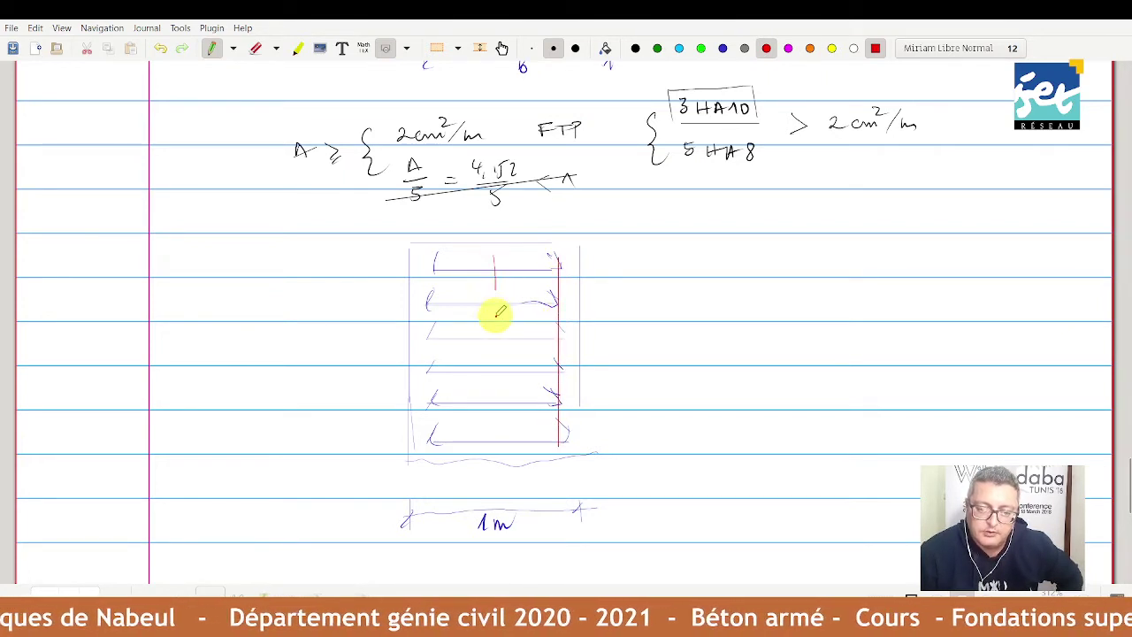
left_click_drag(439, 257, 435, 444)
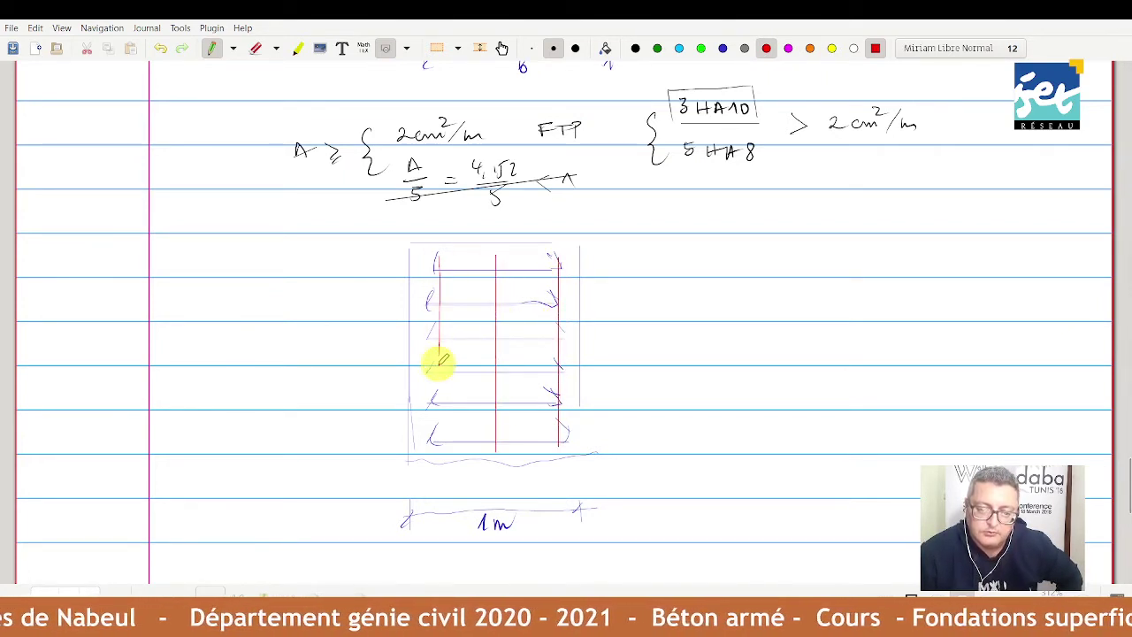
In blue, brace the transverse bars and label them 6 HA10/m.
left_click(722, 47)
left_click_drag(602, 327, 608, 344)
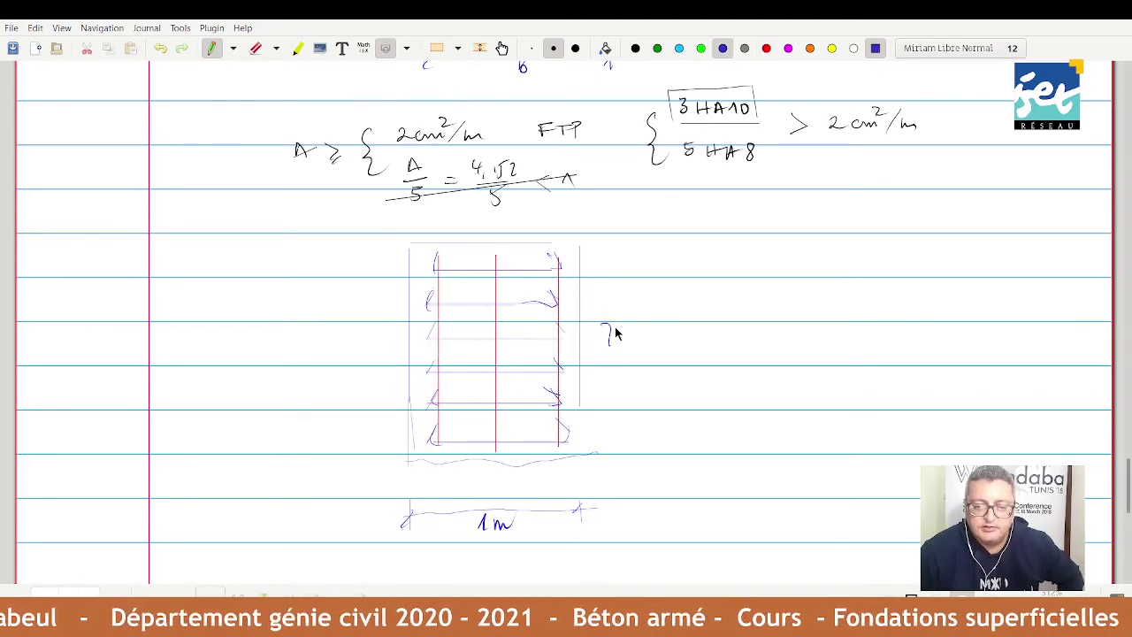
left_click_drag(595, 272, 586, 429)
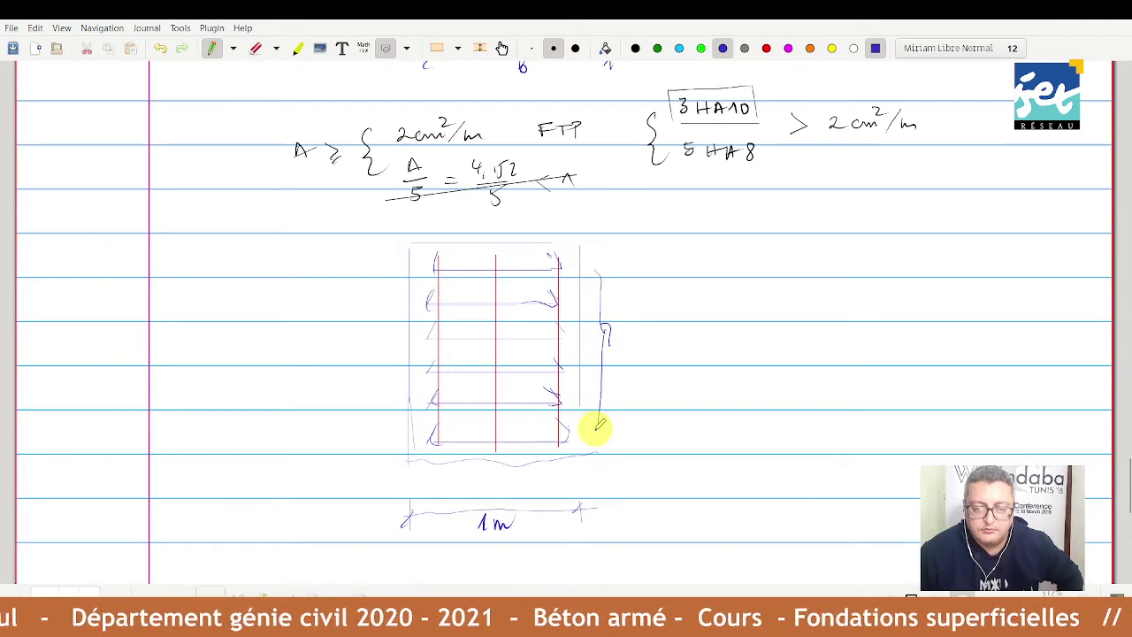
mouse_move(647, 324)
left_mouse_down()
mouse_move(645, 337)
mouse_move(689, 336)
left_mouse_up()
mouse_move(703, 323)
left_mouse_down()
mouse_move(710, 340)
mouse_move(737, 334)
left_mouse_up()
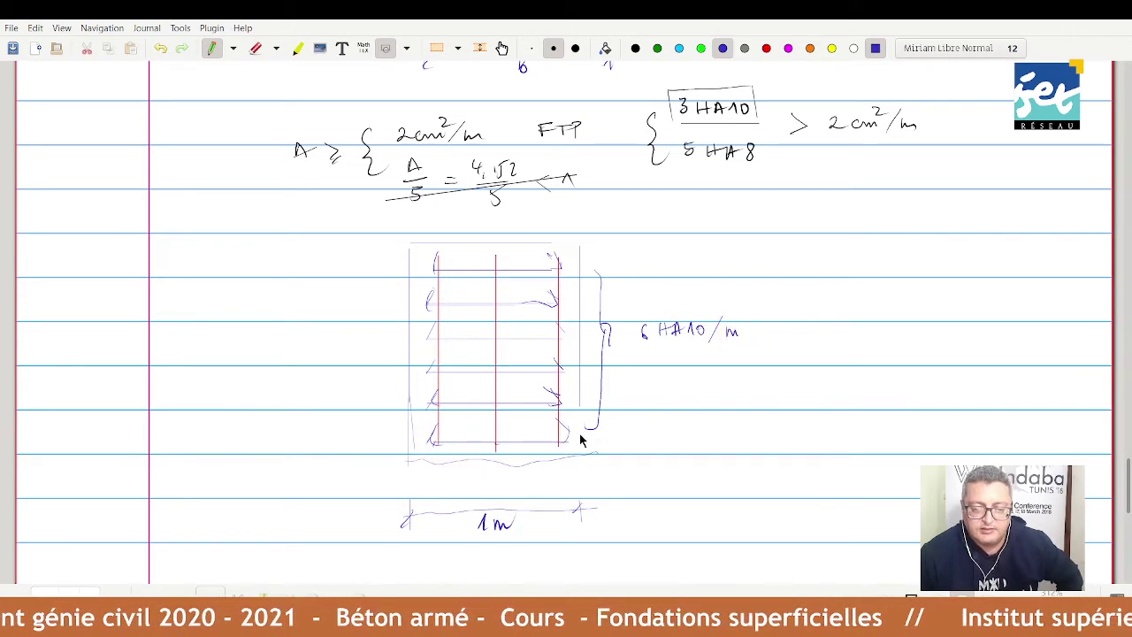
left_click_drag(583, 407, 581, 454)
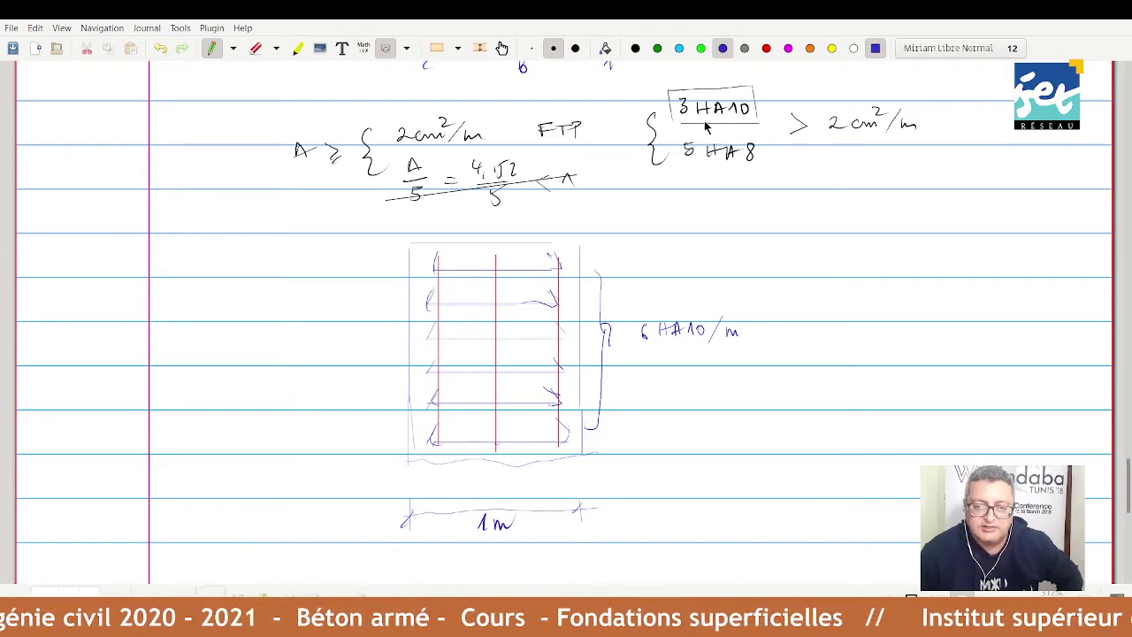
Write 3 HA10 under the plan, add blue vertical bars with hatching, and begin a new outline.
mouse_move(479, 470)
left_mouse_down()
mouse_move(485, 484)
mouse_move(513, 468)
mouse_move(513, 483)
mouse_move(534, 482)
left_mouse_up()
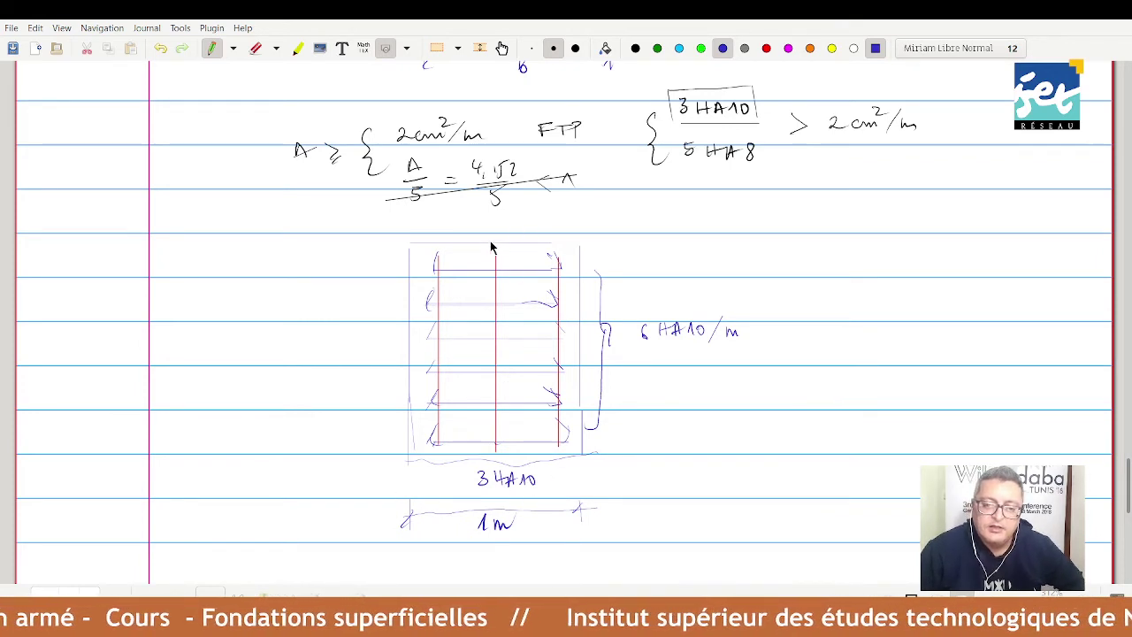
left_click_drag(475, 244, 473, 444)
left_click_drag(509, 248, 511, 442)
mouse_move(495, 248)
left_mouse_down()
mouse_move(482, 274)
mouse_move(504, 305)
mouse_move(495, 442)
left_mouse_up()
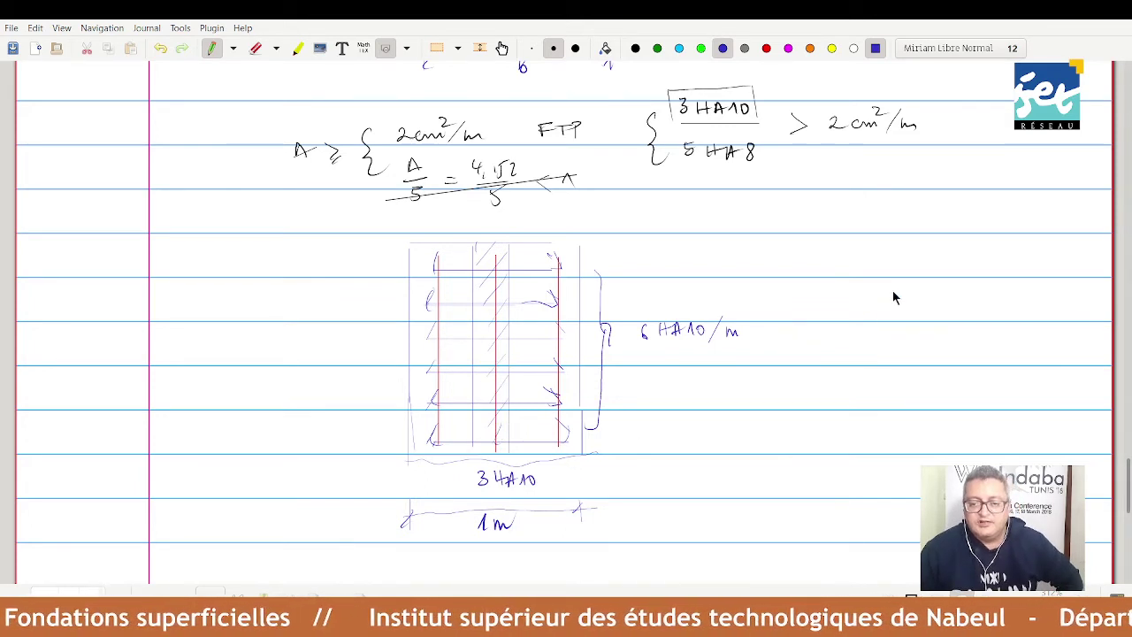
mouse_move(888, 285)
left_mouse_down()
mouse_move(893, 320)
mouse_move(822, 328)
mouse_move(820, 387)
mouse_move(1002, 381)
left_mouse_up()
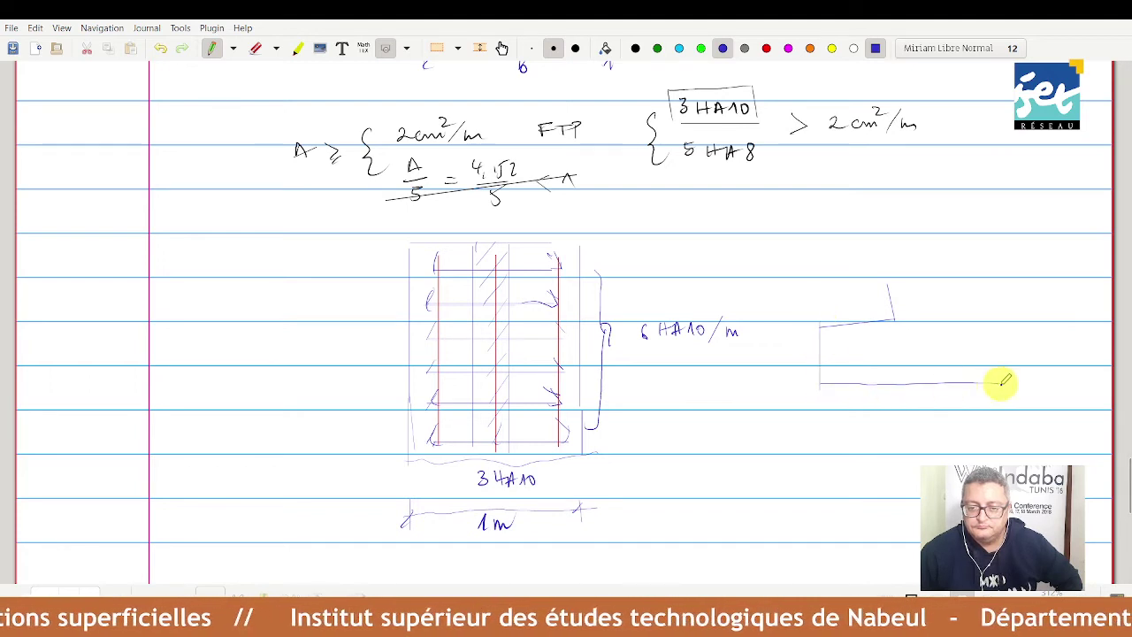
Draw the footing cross-section outline and its bottom bar in blue.
mouse_move(944, 288)
left_mouse_down()
mouse_move(951, 322)
mouse_move(1021, 327)
mouse_move(1023, 386)
left_mouse_up()
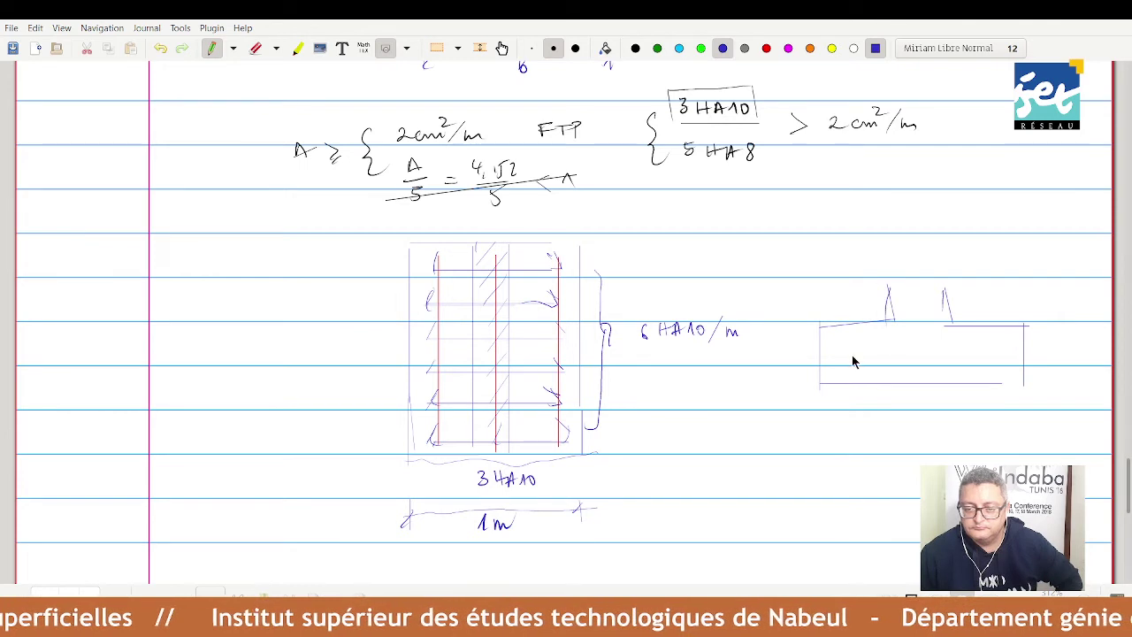
left_click_drag(829, 346, 1014, 371)
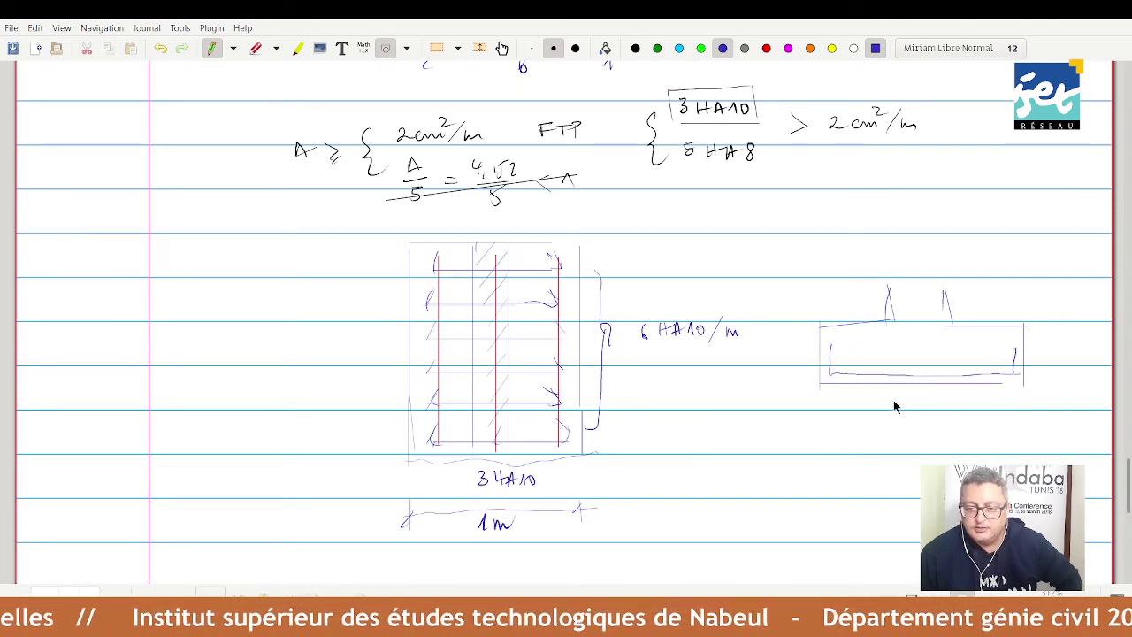
left_click(834, 372)
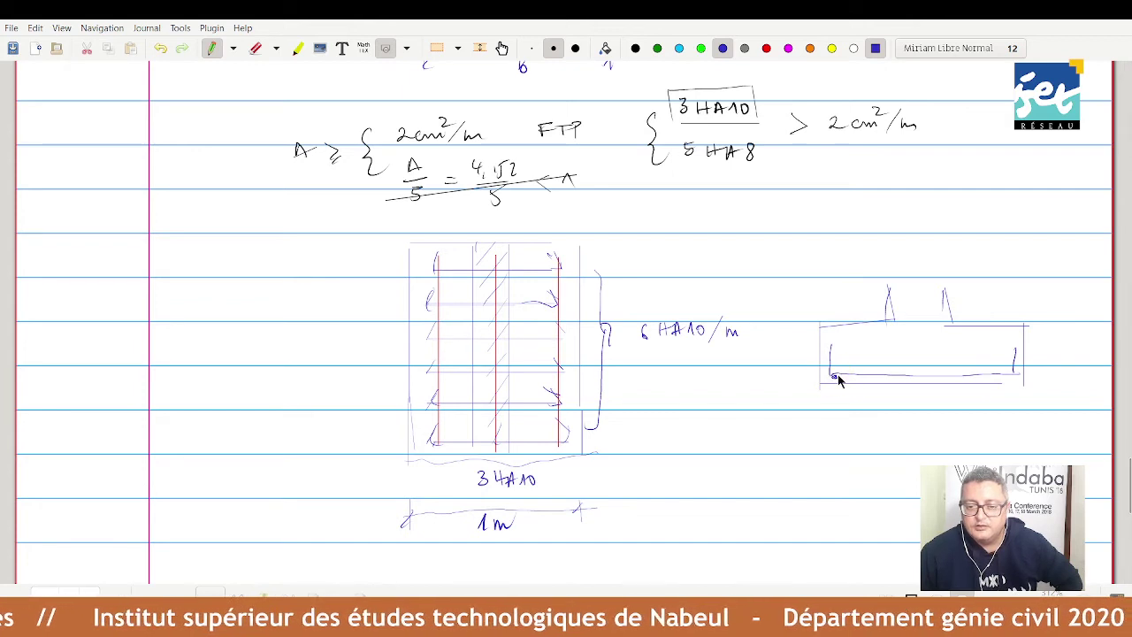
left_click(833, 374)
mouse_move(834, 373)
left_mouse_down()
mouse_move(1019, 361)
mouse_move(1013, 368)
left_mouse_up()
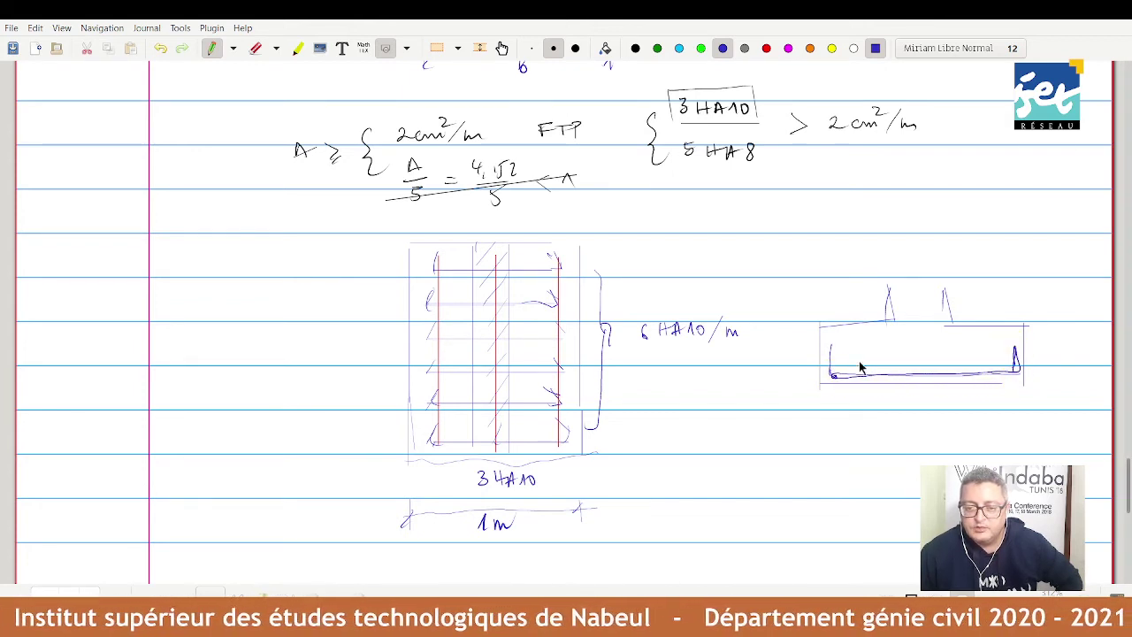
Mark three red dots on the bottom bar for the longitudinal bars.
left_click(766, 48)
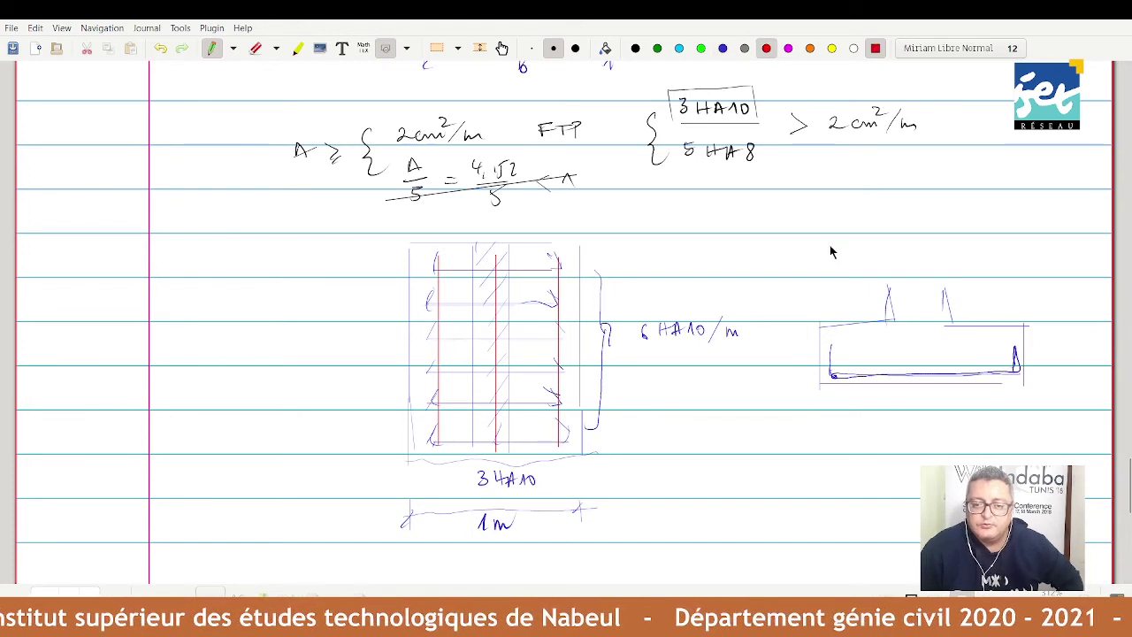
left_click(840, 365)
left_click(926, 369)
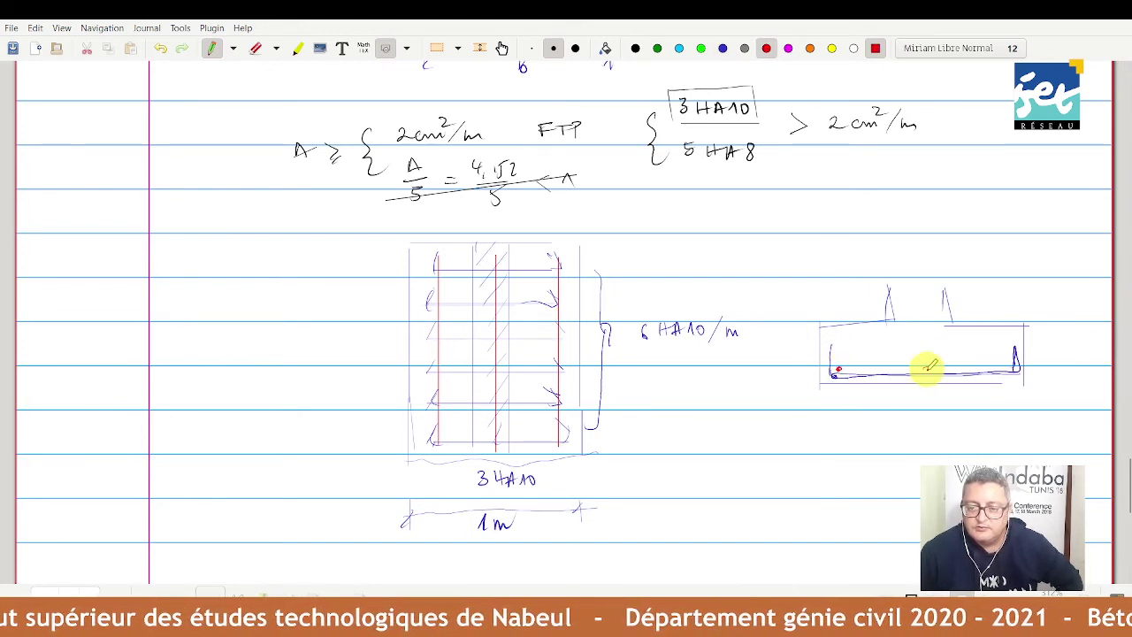
left_click(1000, 368)
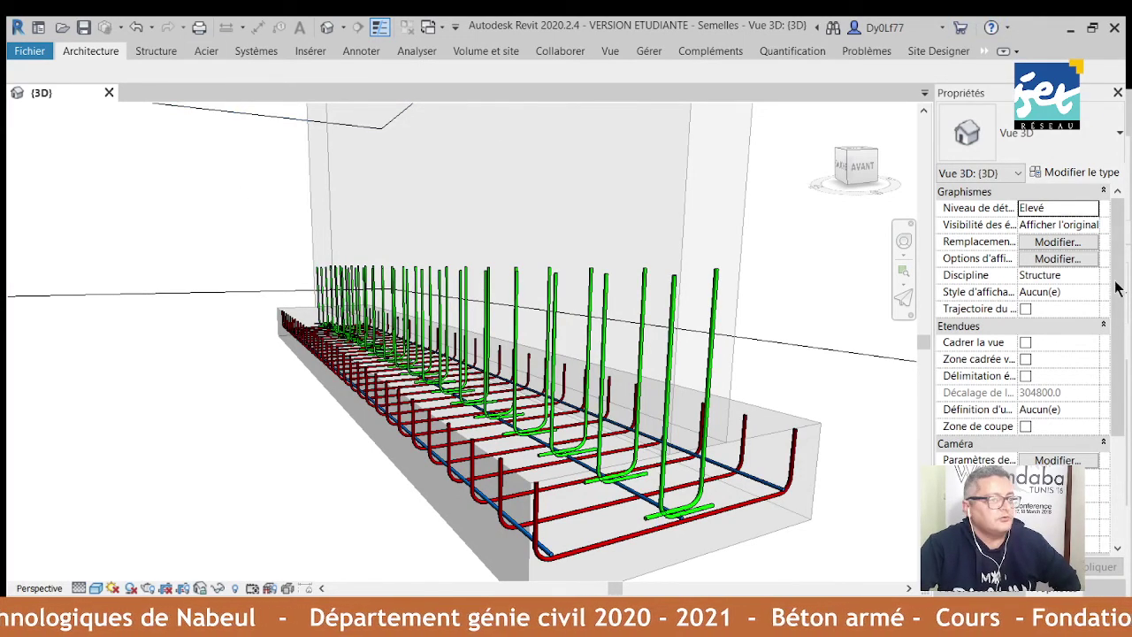
Open the East (Est) elevation of the footing rebar from the Project Browser.
left_click(1025, 575)
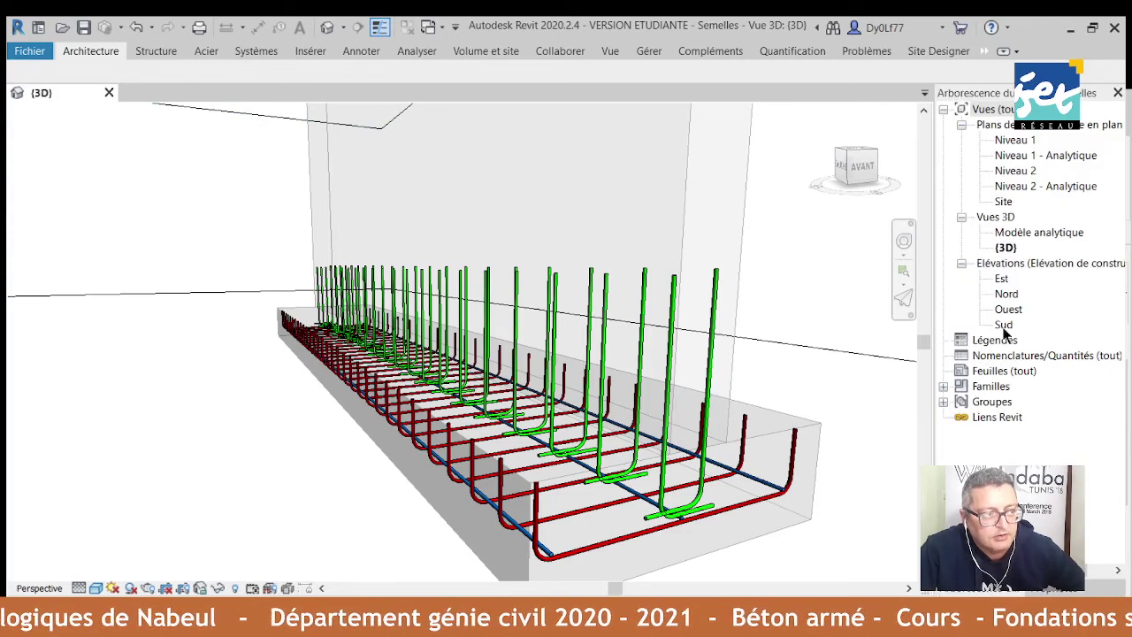
double_click(1000, 279)
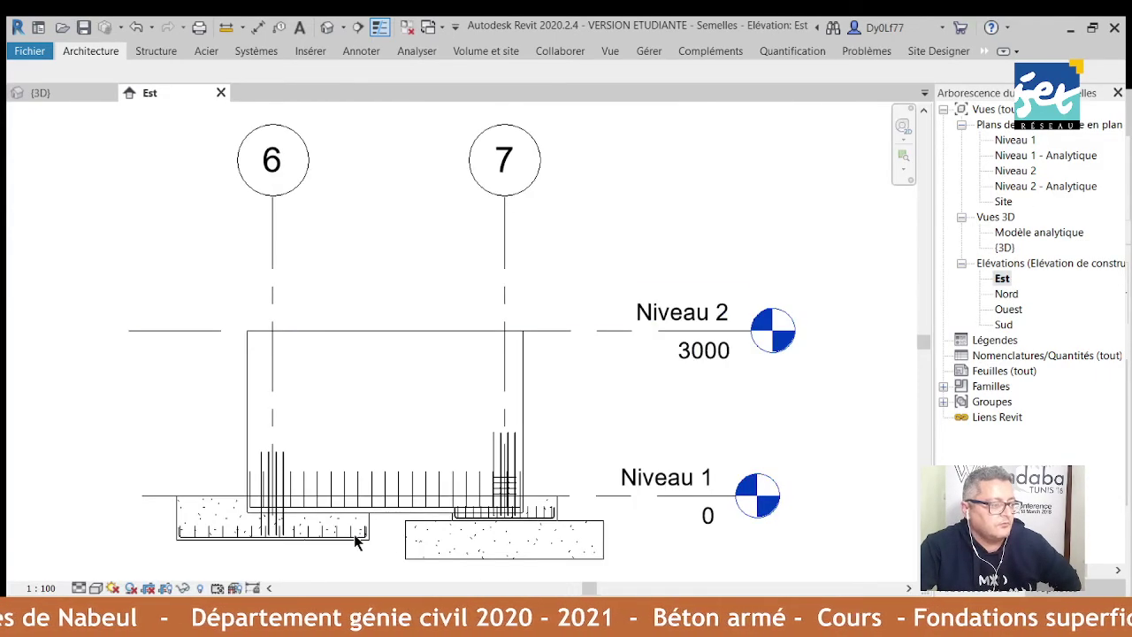
scroll(291, 531, "up", 5)
scroll(498, 503, "down", 2)
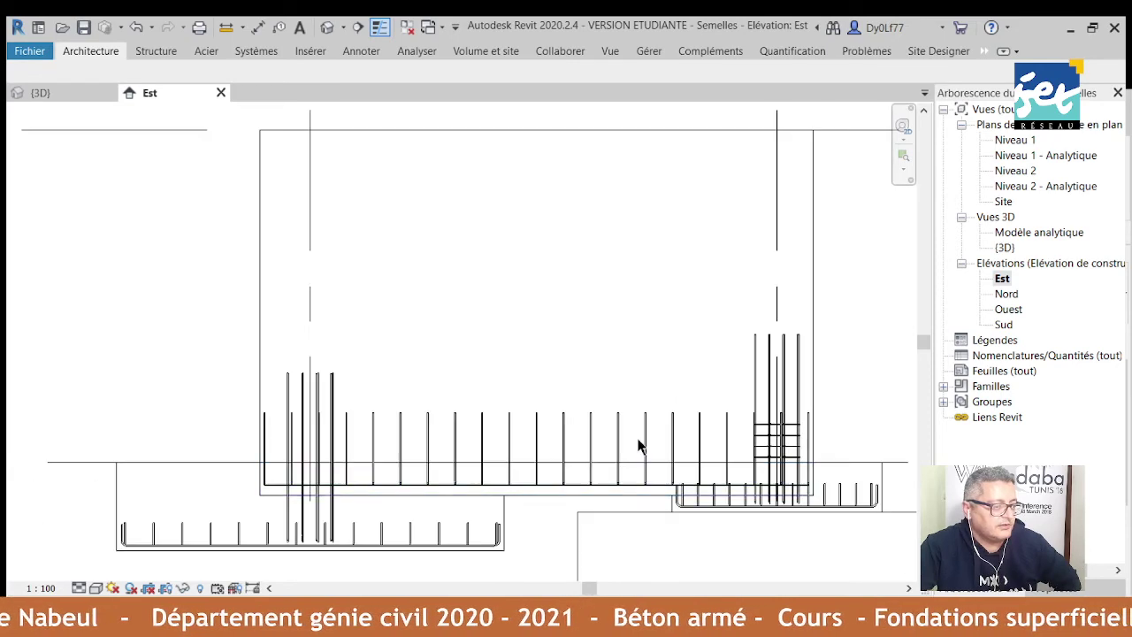
Open the North (Nord) elevation and zoom in on the footing reinforcement.
double_click(999, 294)
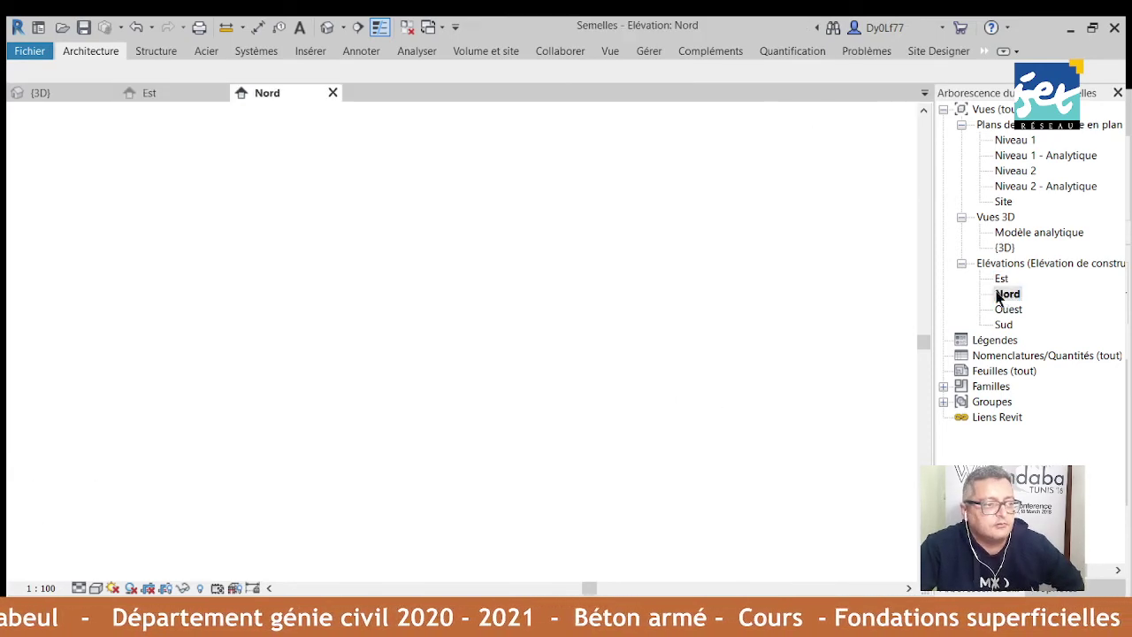
scroll(252, 523, "up", 2)
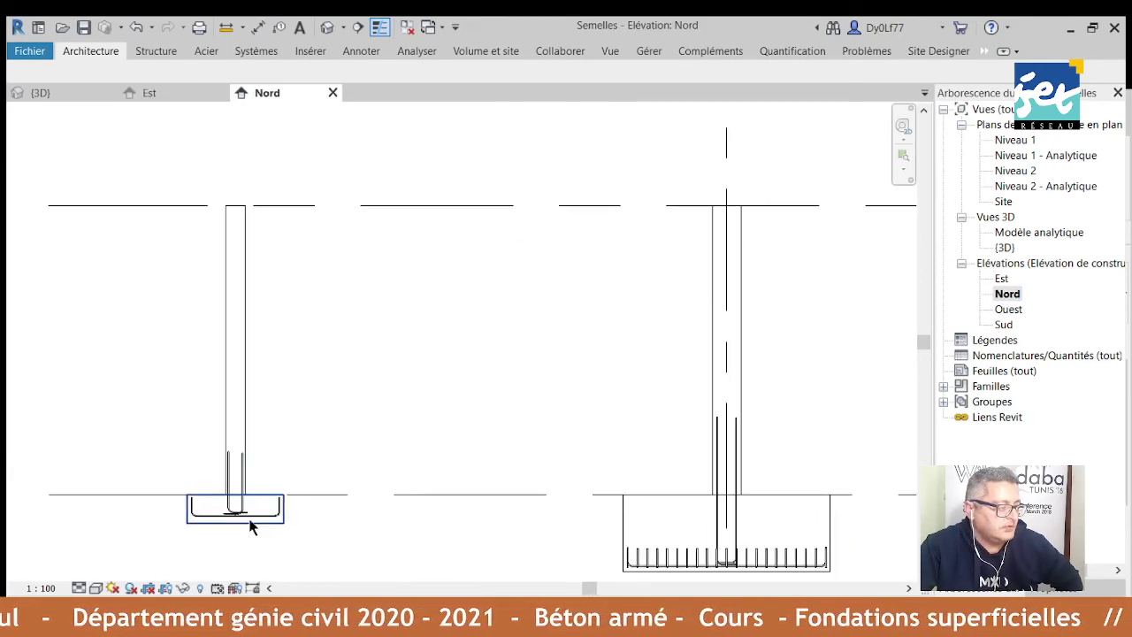
scroll(254, 529, "up", 1)
scroll(255, 525, "up", 2)
scroll(374, 449, "up", 3)
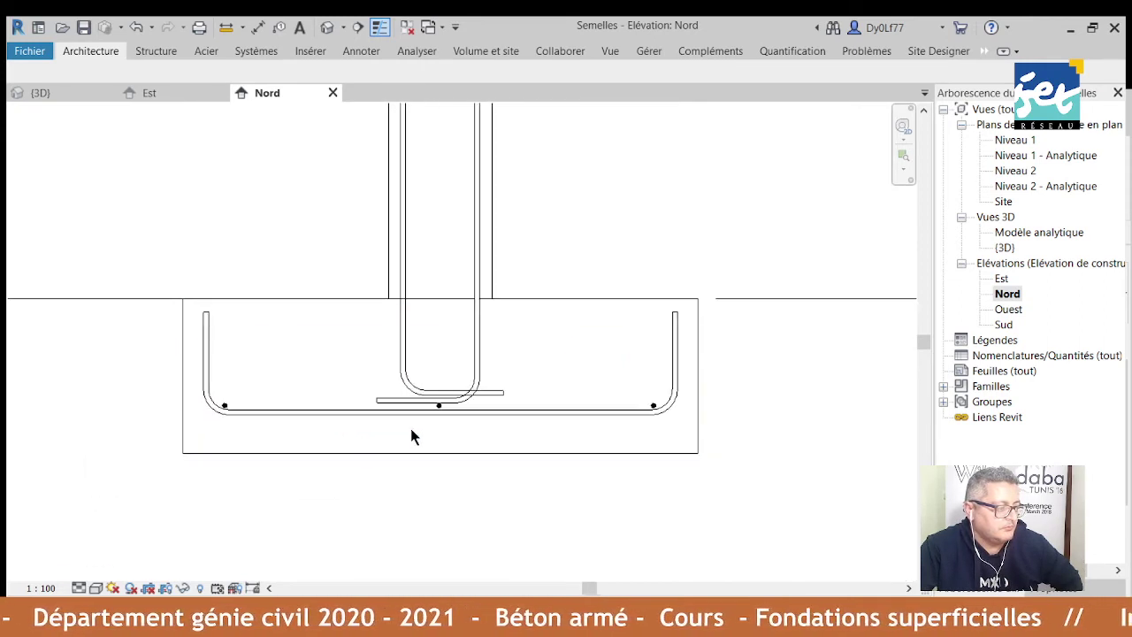
scroll(412, 434, "up", 1)
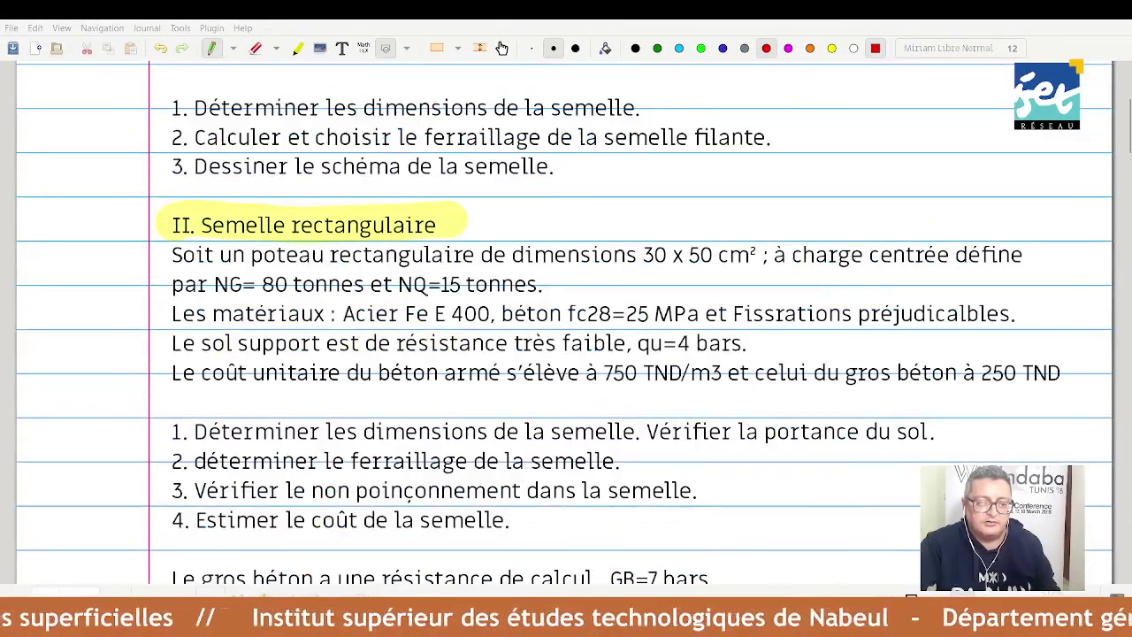
Scroll down to exercise II, Semelle rectangulaire, with its 30 x 50 cm² column data.
scroll(566, 354, "down", 1)
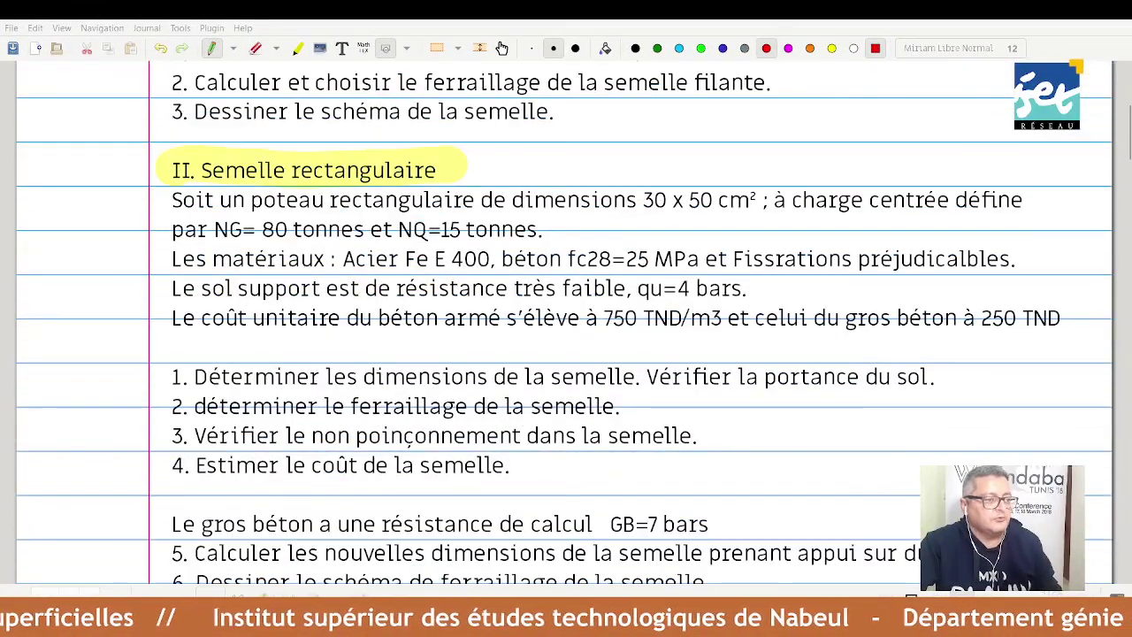